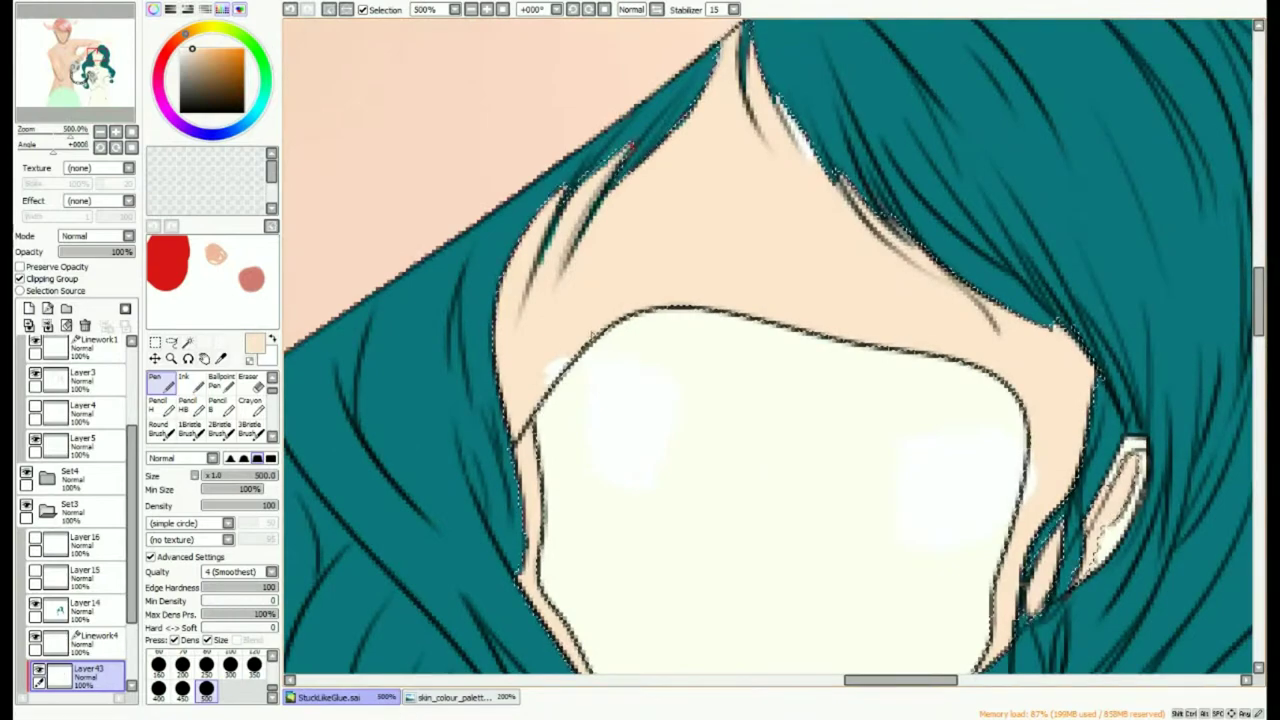
On the base skin layer, pick the cream skin colour and fill the white gaps by the hairline and cheek with a size 6 Pen.
left_click(92, 638)
right_click(595, 395)
key("bracketleft")
key("bracketleft")
key("bracketleft")
key("bracketleft")
key("bracketleft")
key("bracketleft")
key("bracketleft")
key("bracketleft")
key("bracketleft")
key("bracketleft")
key("bracketleft")
key("bracketleft")
key("bracketleft")
key("bracketleft")
key("bracketleft")
key("bracketleft")
key("bracketleft")
key("bracketleft")
key("bracketleft")
key("bracketleft")
left_click_drag(800, 163, 781, 105)
left_click_drag(1036, 468, 1031, 508)
scroll(1080, 495, "down", 6)
scroll(1090, 640, "up", 3)
Hide the Linework4 layer, clear the selection and make the skin shadow layer, Layer43, active.
left_click_drag(1090, 660, 1002, 598)
scroll(1002, 598, "down", 4)
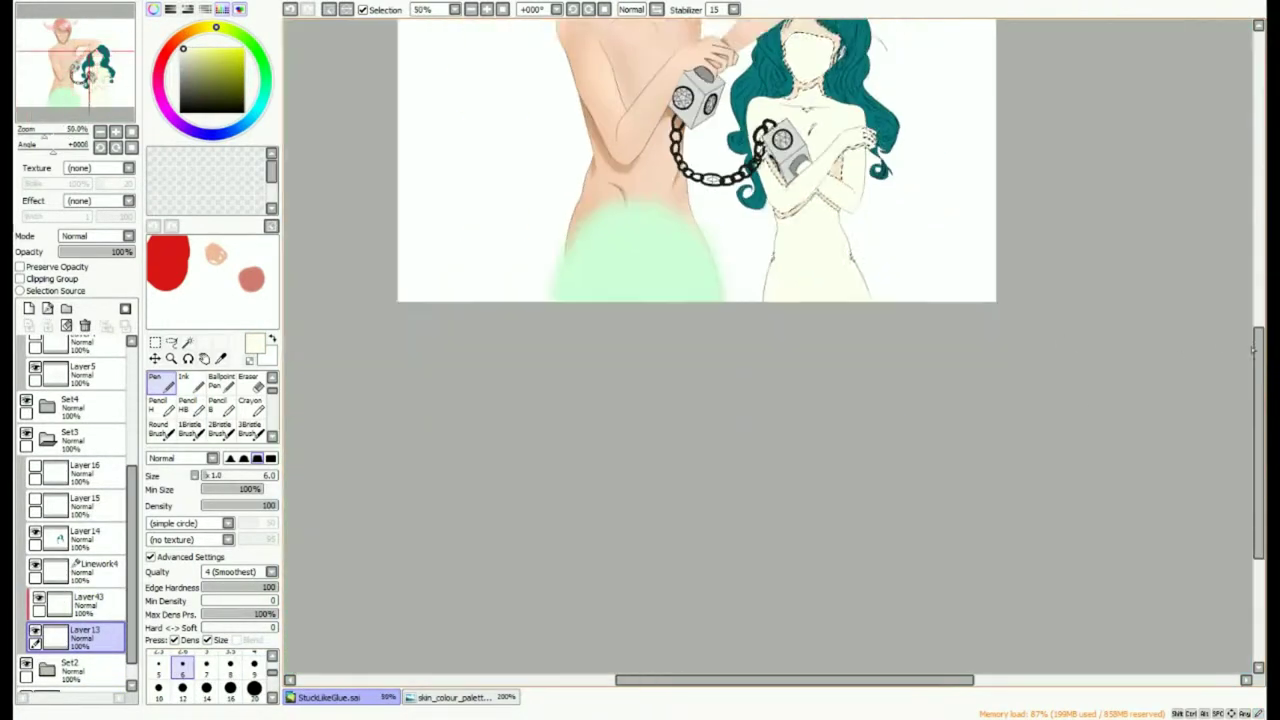
left_click_drag(912, 171, 956, 469)
scroll(956, 469, "up", 2)
scroll(75, 642, "down", 1)
left_click(35, 538)
key("ctrl+d")
left_click(90, 577)
scroll(215, 405, "down", 3)
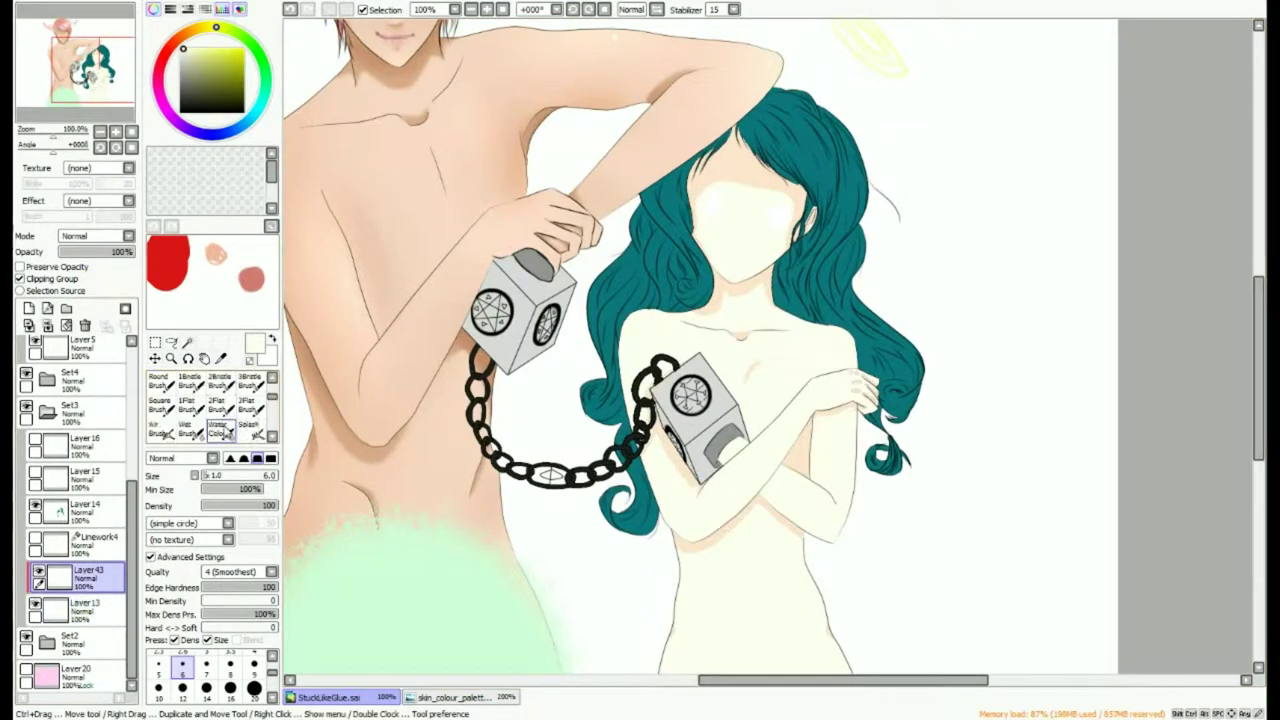
Soften the shadow edges beneath the girl's crossed arms and at her hips with the 1Blend brush at size 3.
left_click(220, 431)
scroll(686, 553, "up", 5)
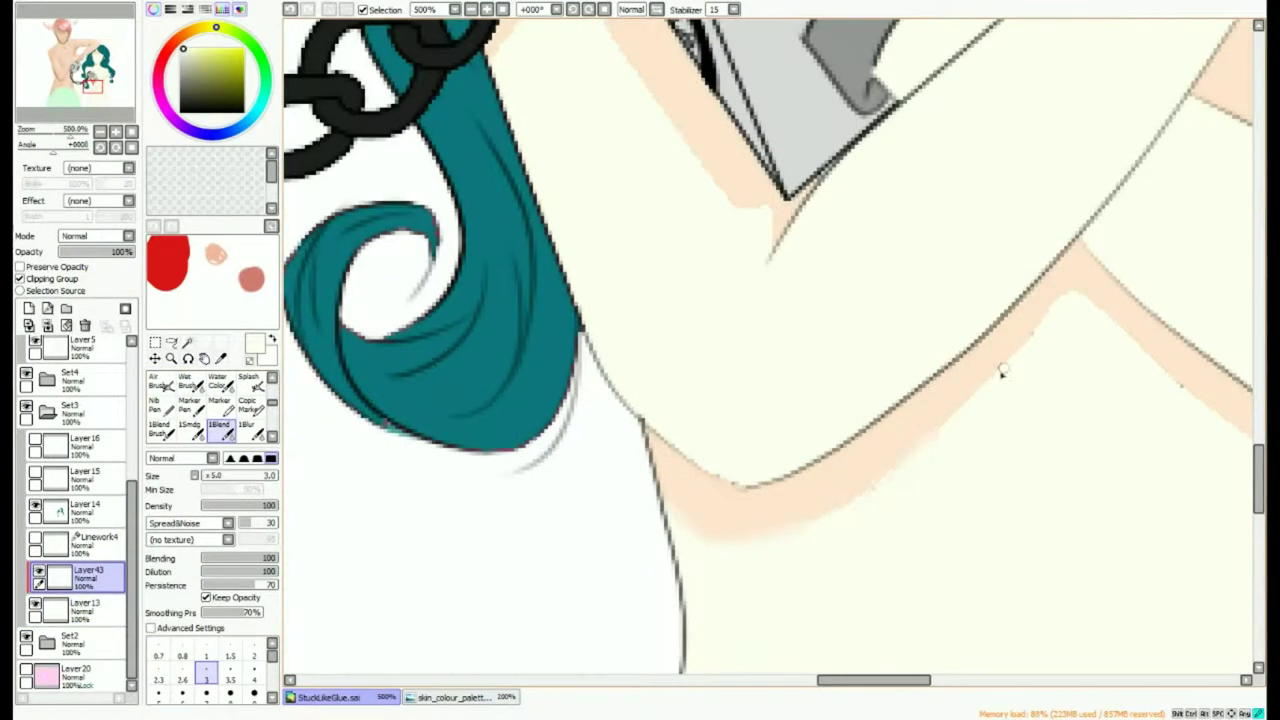
left_click_drag(838, 681, 907, 683)
scroll(724, 464, "down", 5)
scroll(772, 585, "up", 5)
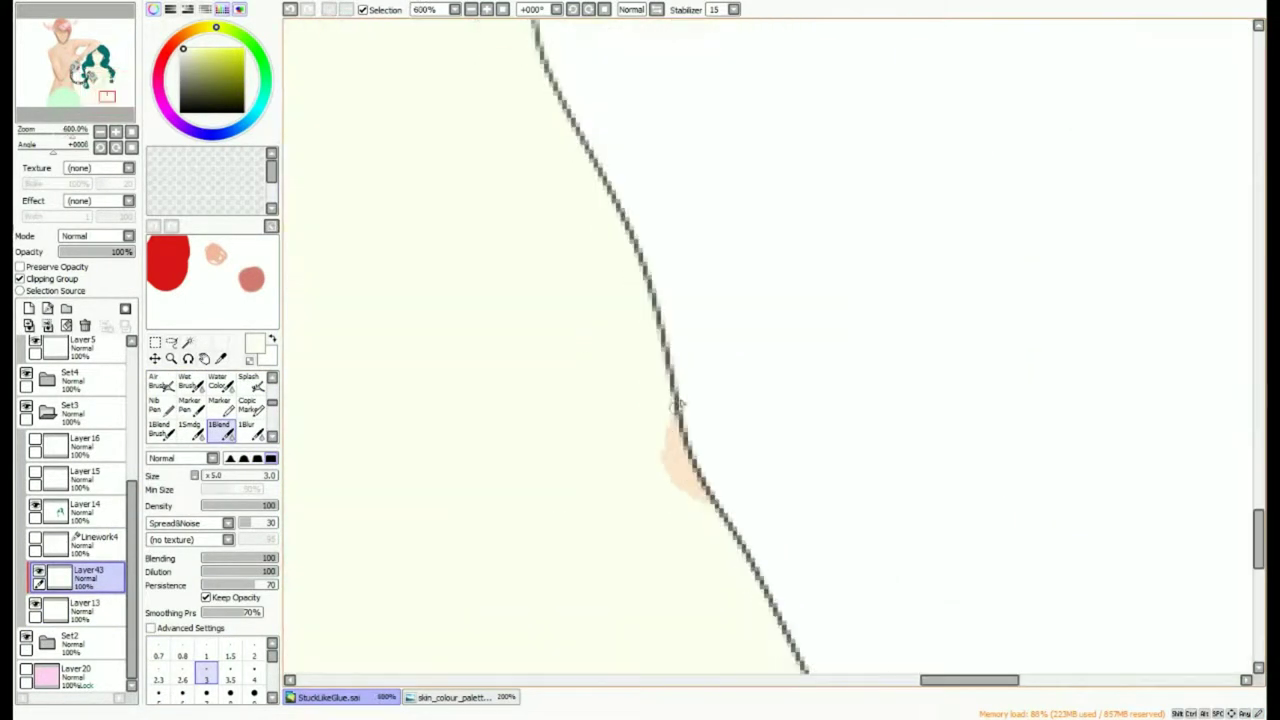
scroll(640, 432, "down", 5)
Blend the peach shadows around her cube and chain, along the chest mark and at the collarbone.
scroll(620, 430, "up", 2)
scroll(500, 317, "up", 1)
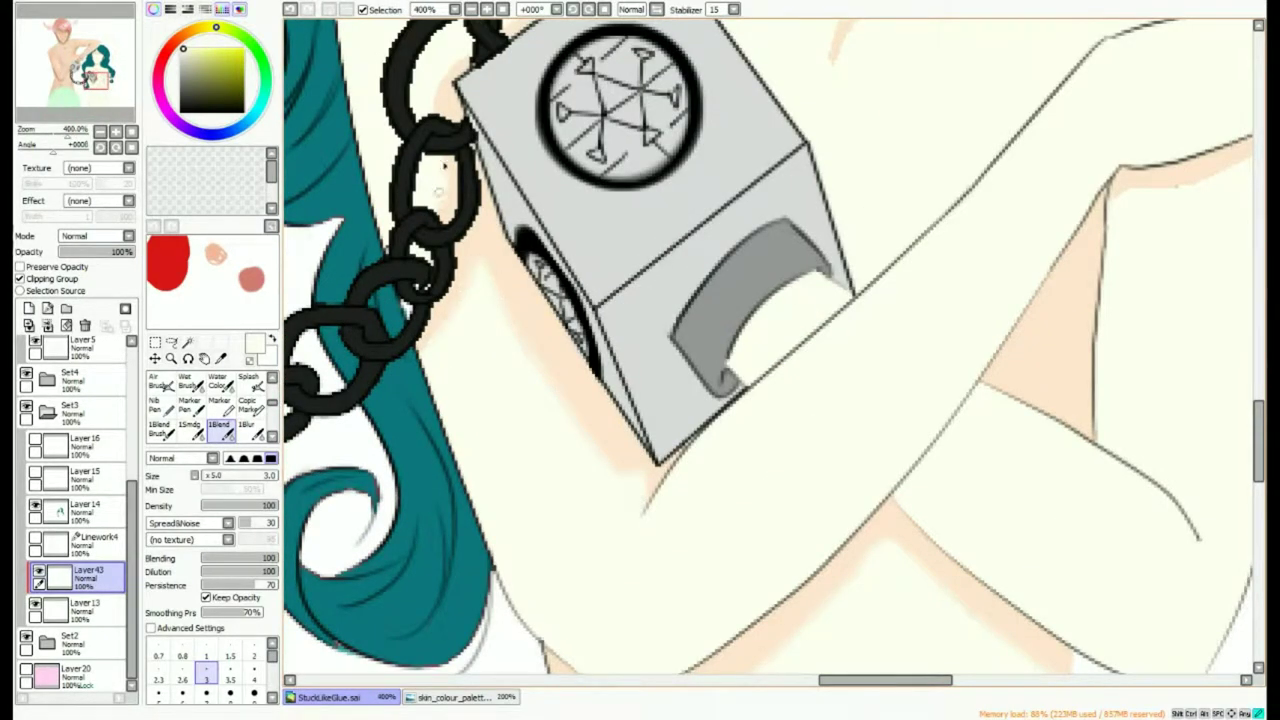
scroll(430, 337, "up", 1)
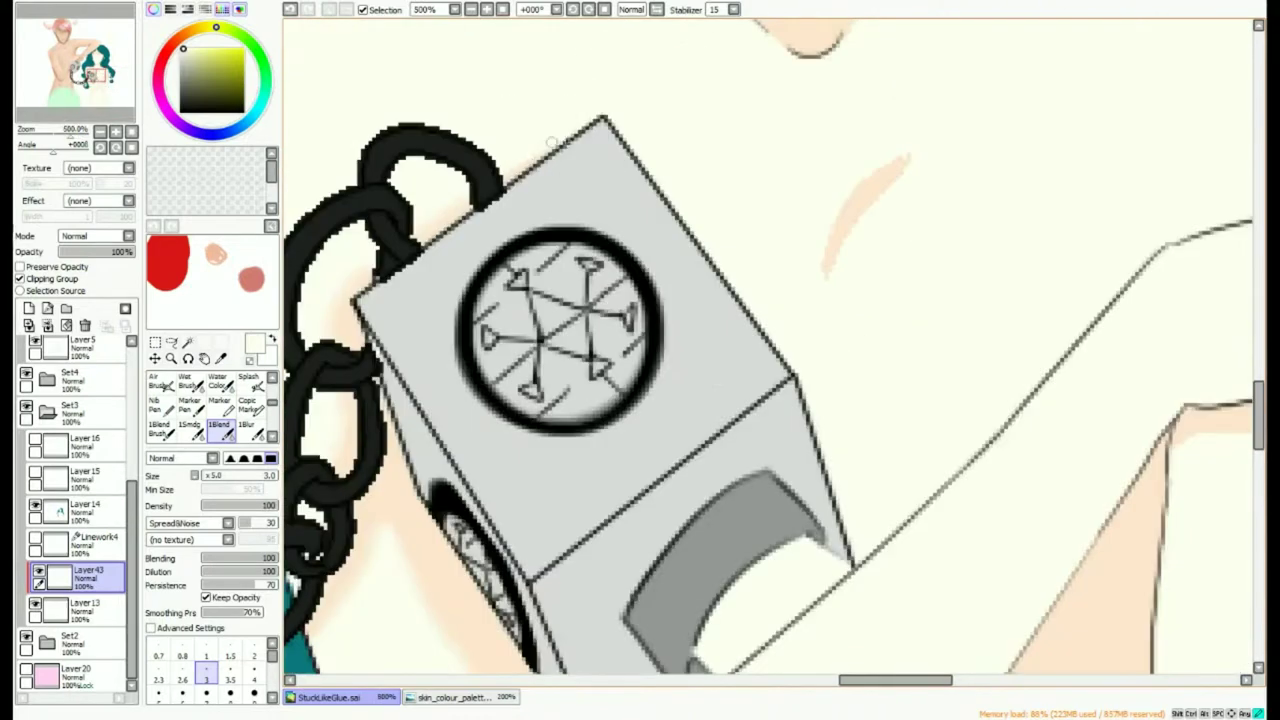
left_click_drag(838, 212, 808, 443)
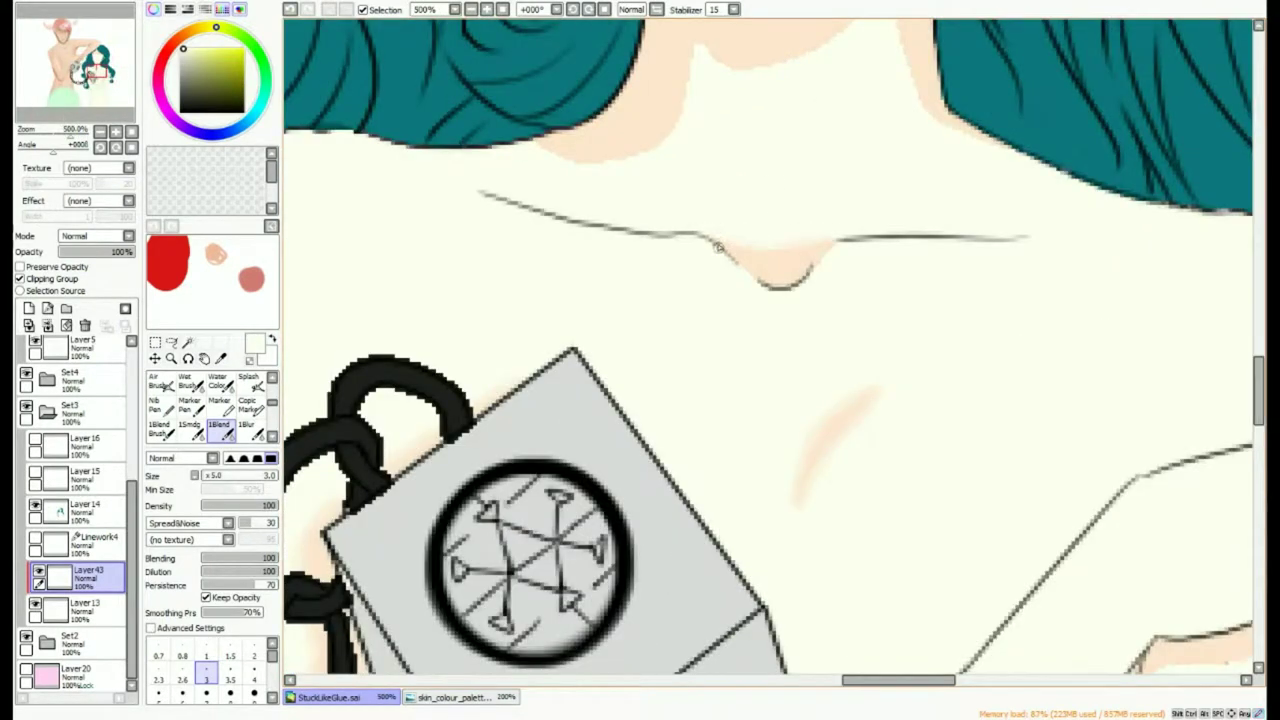
Blend the shadows on the knuckles and between the fingers of the girl's hand.
scroll(850, 240, "down", 4)
scroll(1014, 312, "up", 6)
left_click_drag(966, 283, 1012, 278)
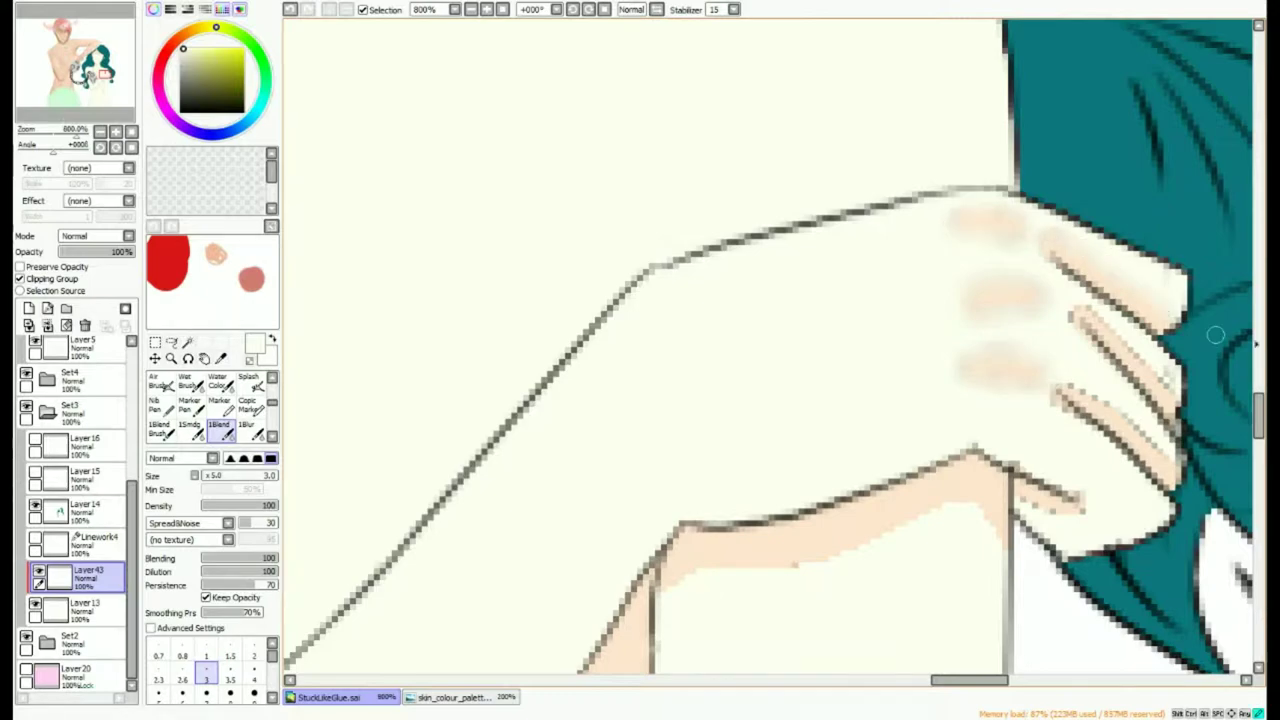
scroll(1140, 475, "down", 2)
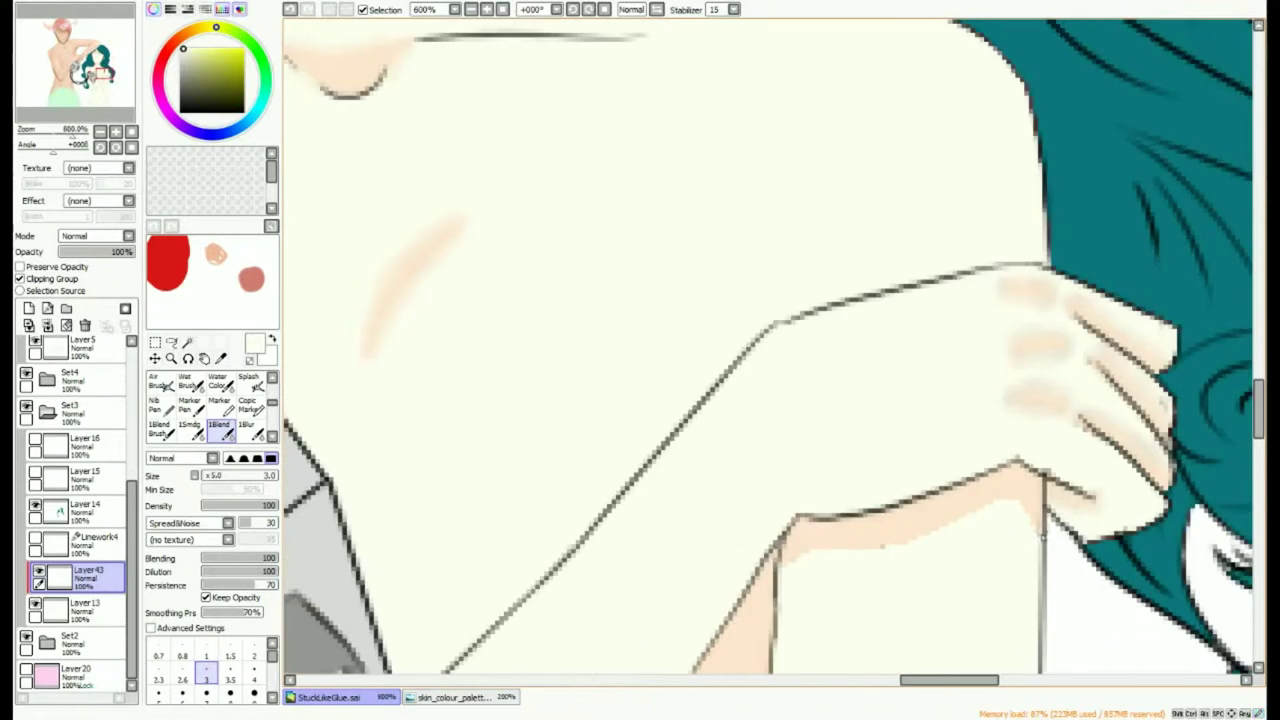
Blend the shadow edges on the girl's neck and around her face.
scroll(858, 542, "down", 4)
scroll(587, 392, "up", 4)
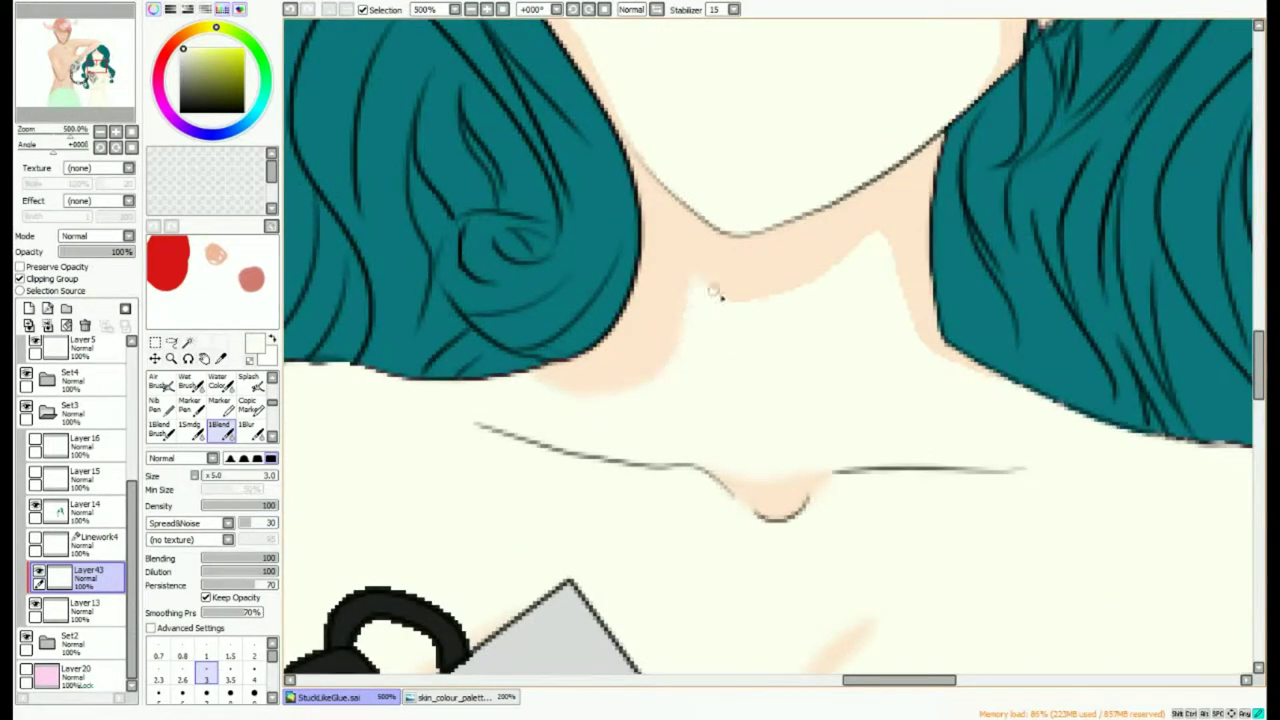
scroll(990, 375, "down", 5)
scroll(966, 242, "up", 4)
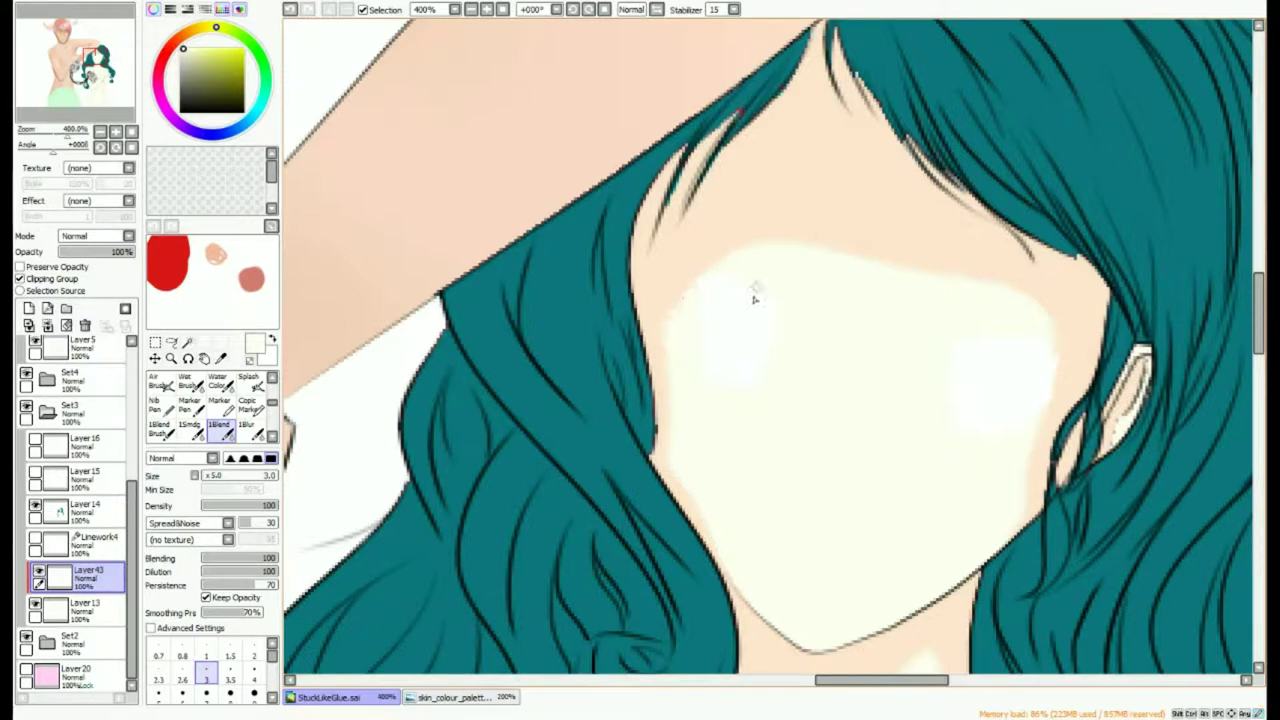
scroll(1031, 457, "down", 4)
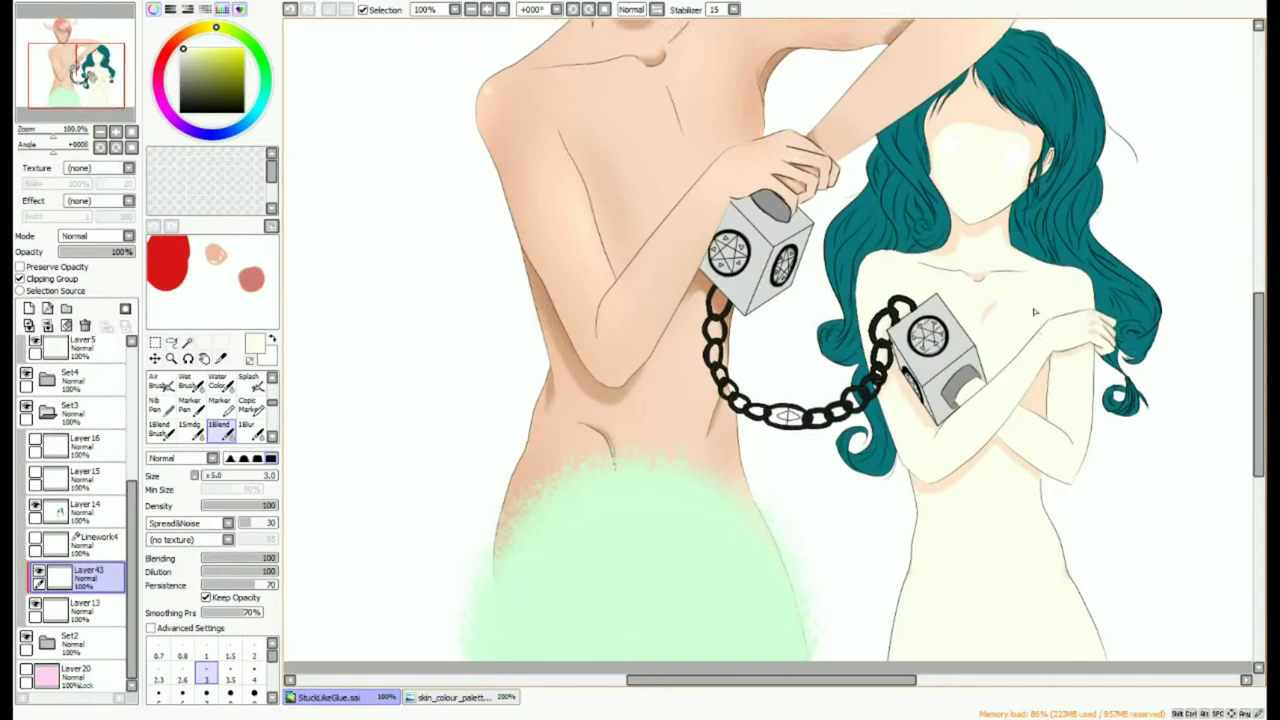
scroll(1005, 312, "up", 5)
scroll(885, 386, "down", 5)
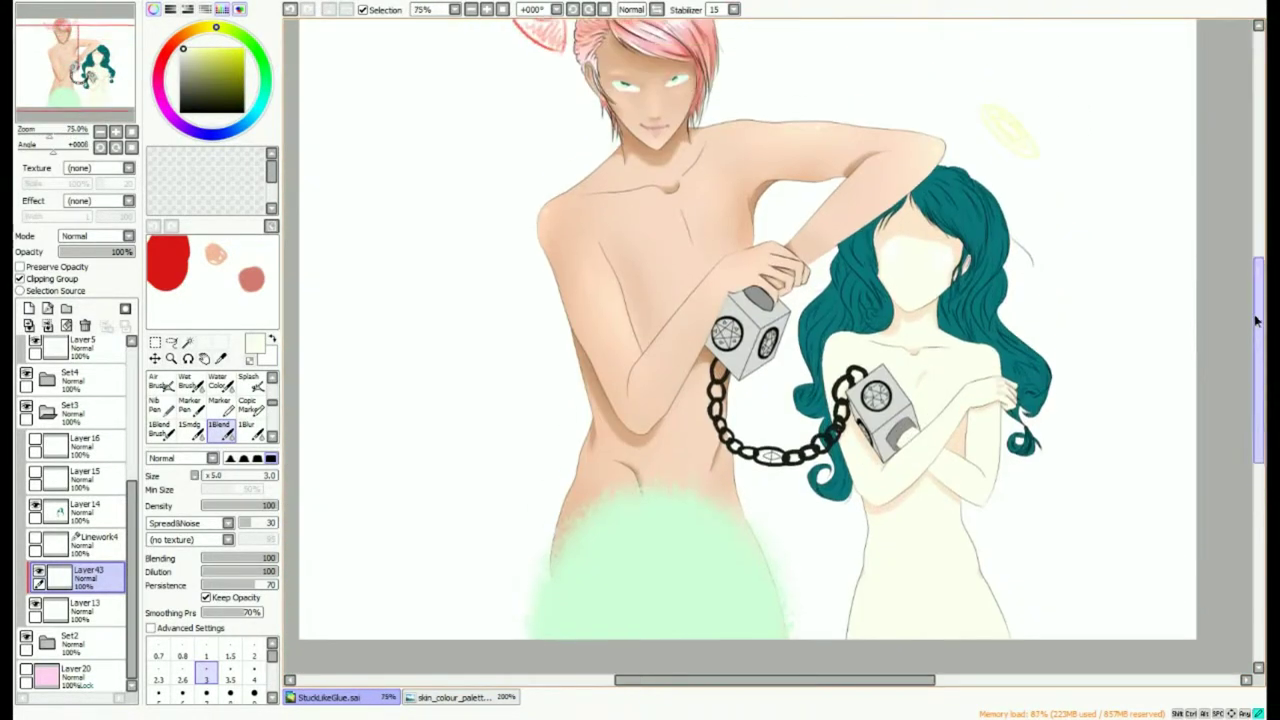
scroll(90, 450, "up", 3)
Show the girl's facial line art, collapse the Set1 folder and return to Layer43.
left_click(90, 500)
left_click(90, 366)
left_click(47, 365)
left_click(91, 573)
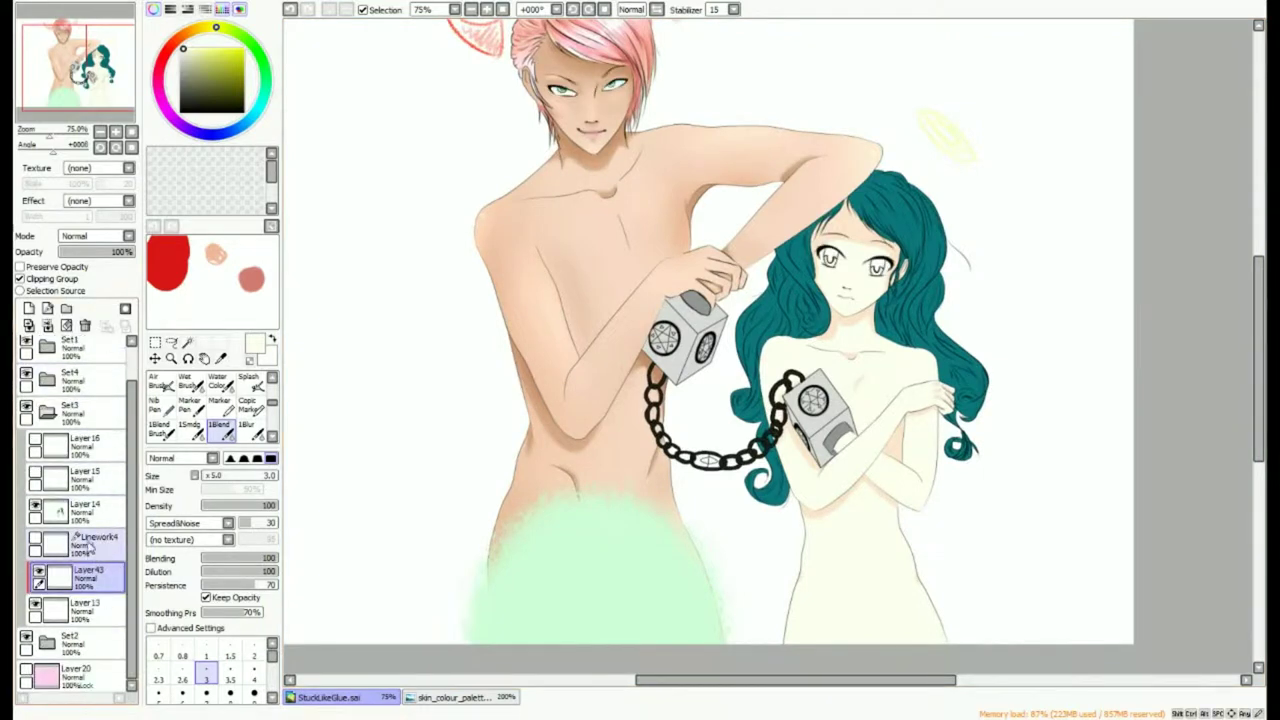
Move Linework4 into a new layer set at the top of Set3, collapse that set and reselect Layer43.
left_click_drag(91, 543, 91, 460)
left_click(66, 309)
left_click(91, 453)
left_click(56, 446)
left_click(90, 577)
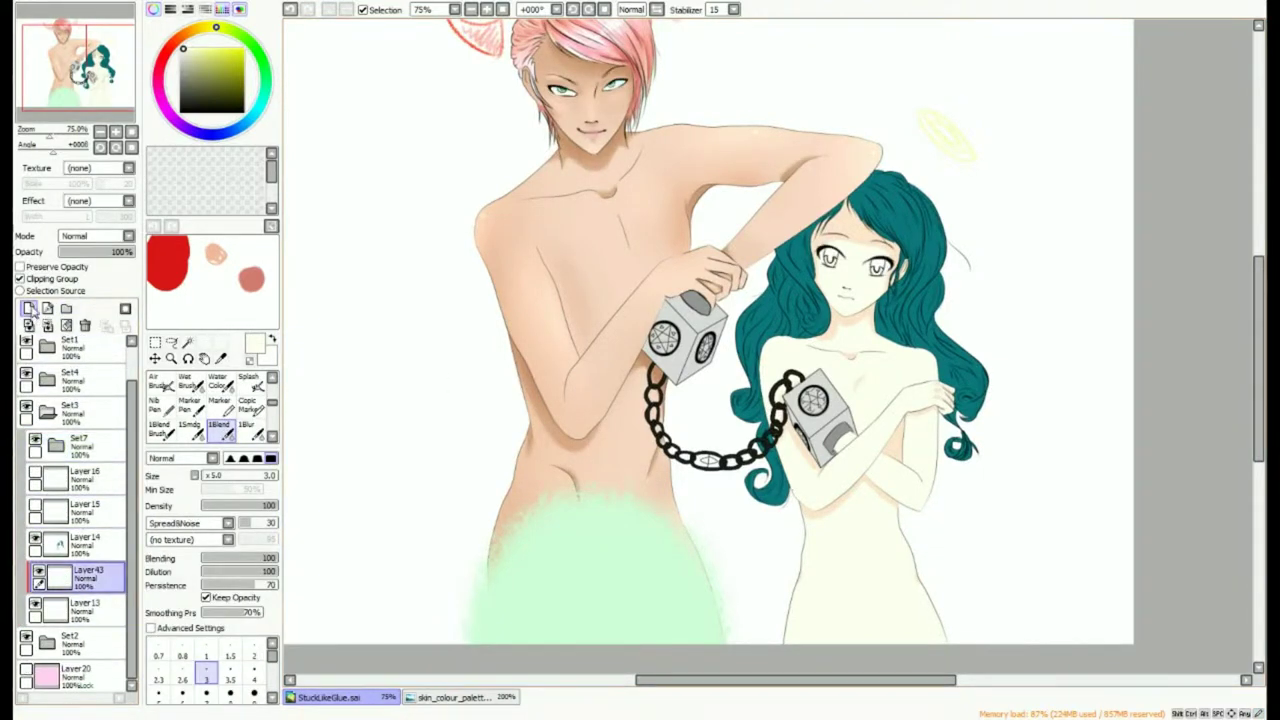
Add a clipped layer above Layer43 and sample a darker peach skin tone from the skin colour palette file.
left_click(29, 309)
left_click(455, 697)
right_click(765, 598)
left_click(330, 698)
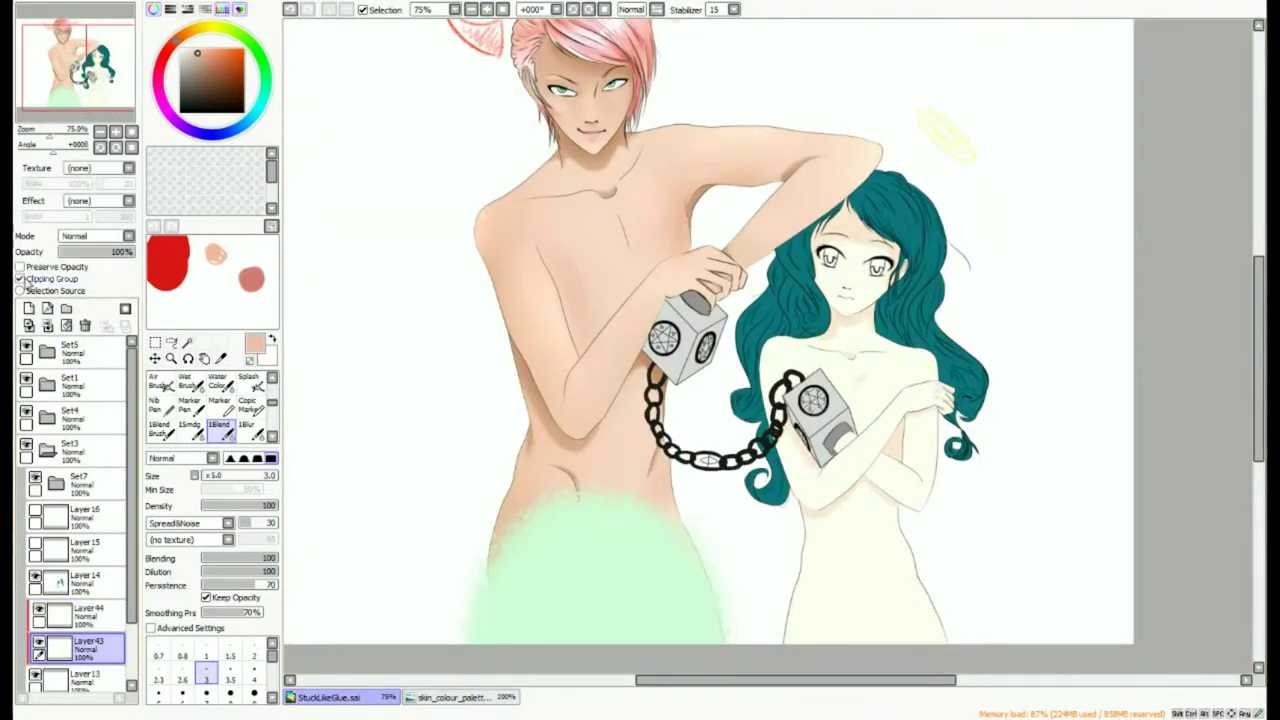
scroll(157, 408, "down", 1)
scroll(163, 412, "up", 1)
Shade the gap between the girl's crossed arms in the darker peach with the Air Brush at size 16.
left_click(160, 406)
scroll(815, 455, "up", 3)
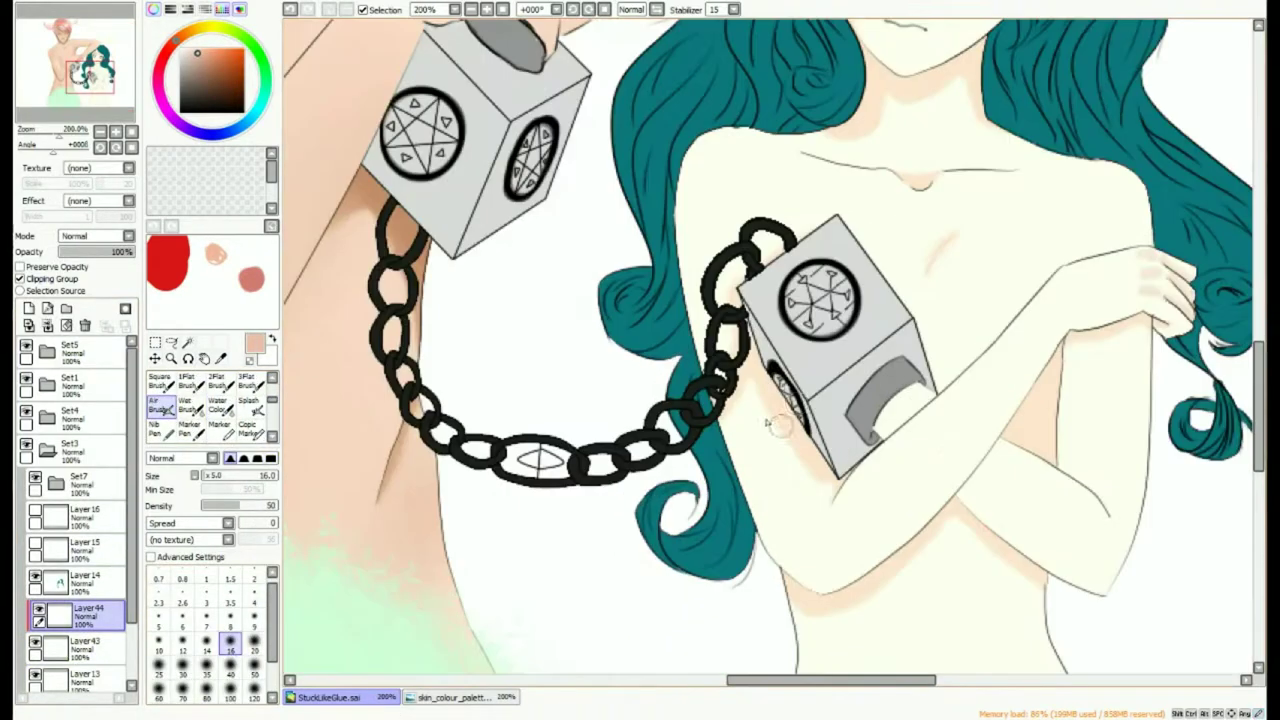
scroll(1029, 430, "up", 1)
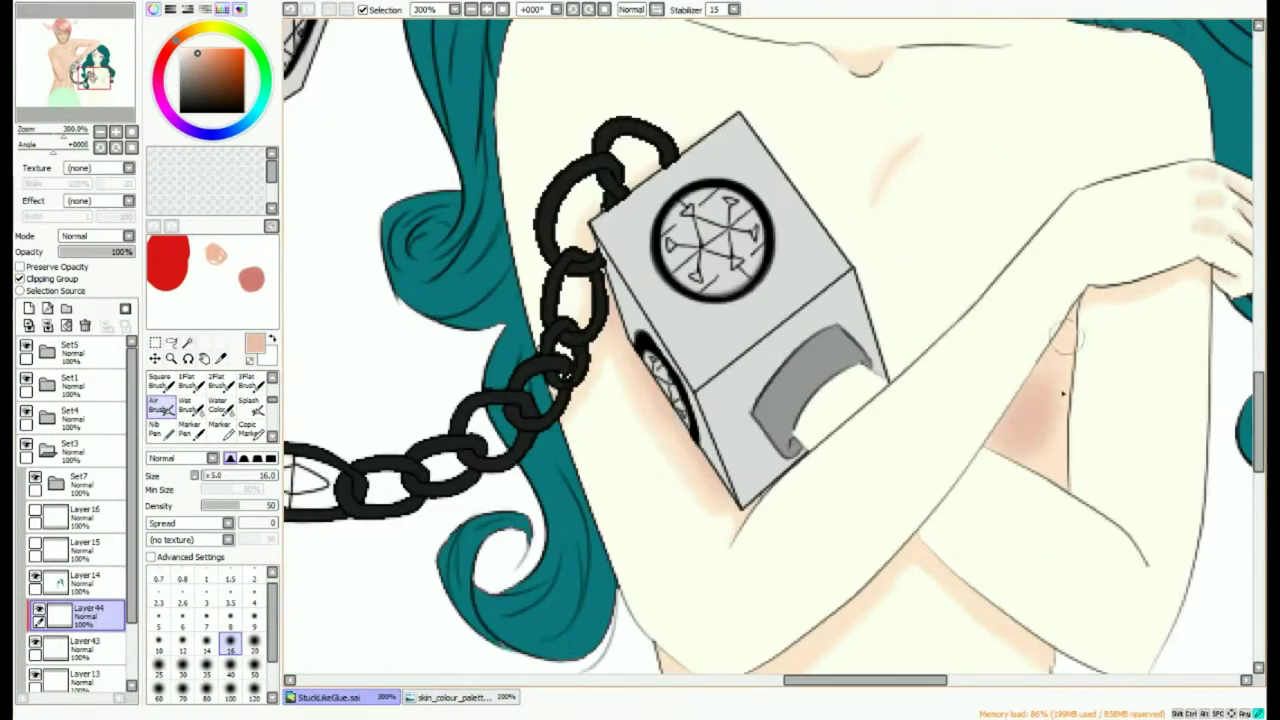
scroll(1030, 400, "up", 1)
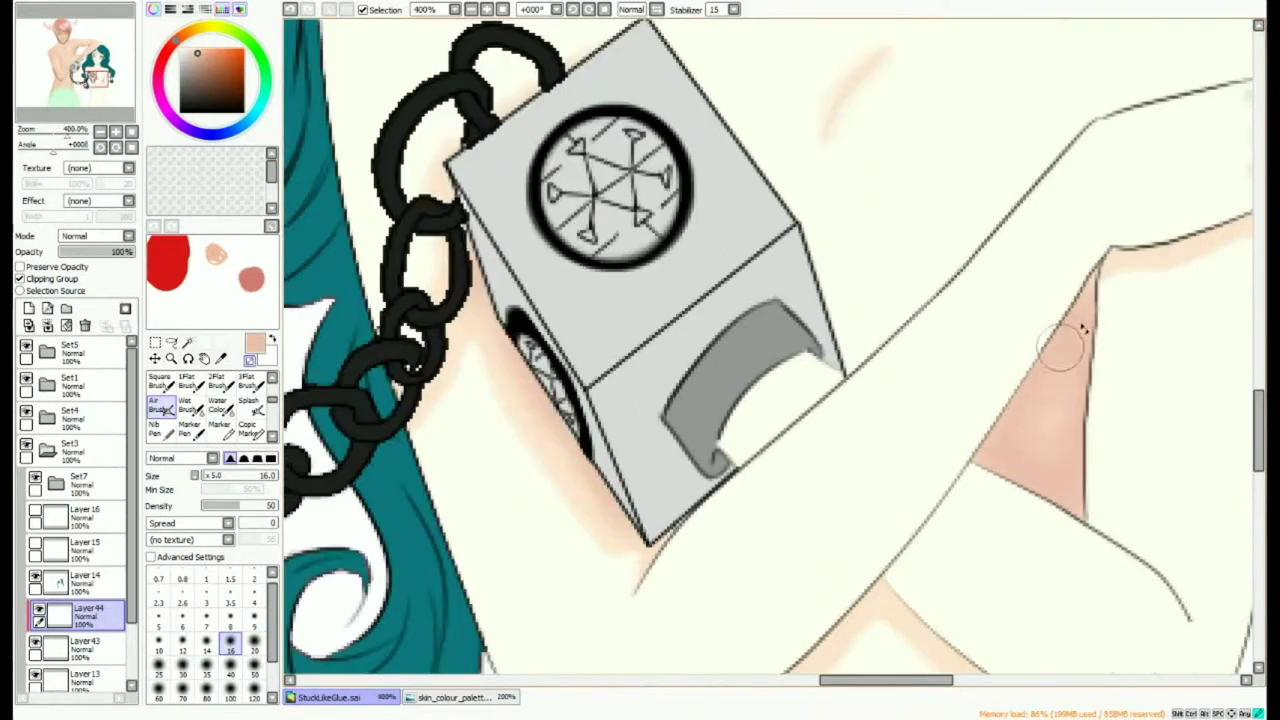
scroll(1045, 425, "down", 1)
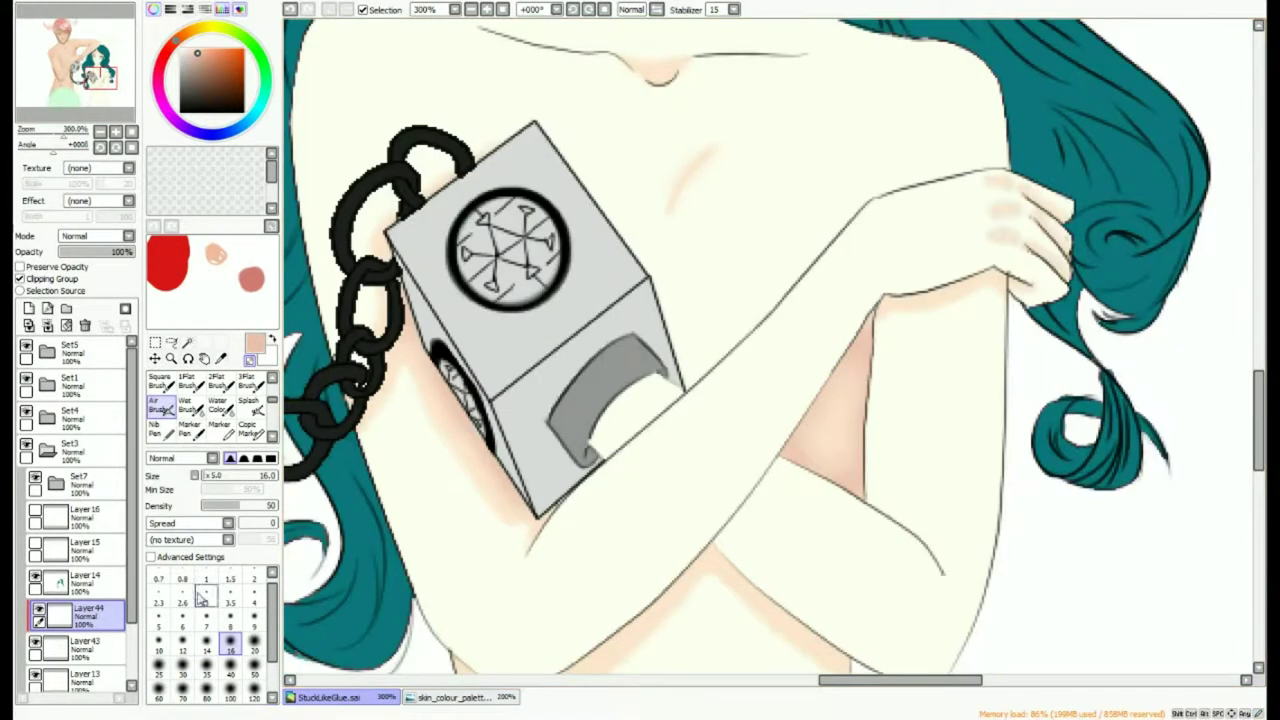
Deepen the shadows below the girl's hand and wrist with the Air Brush at size 6.
scroll(996, 262, "up", 5)
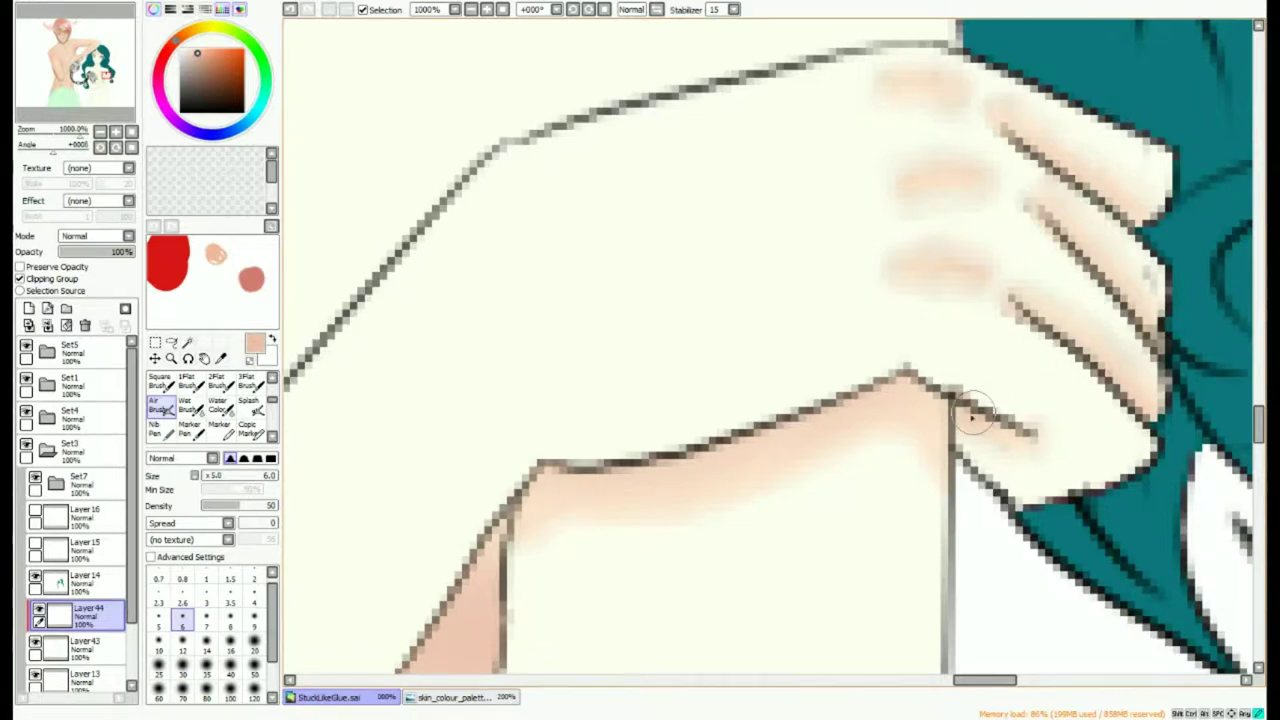
scroll(973, 413, "down", 5)
scroll(1040, 325, "up", 5)
On Layer43, blend the knuckle shadows into thin soft strokes with the 1Blend brush at size 3.
left_click(97, 642)
scroll(221, 407, "down", 2)
left_click(224, 410)
scroll(790, 478, "up", 1)
left_click_drag(791, 480, 695, 491)
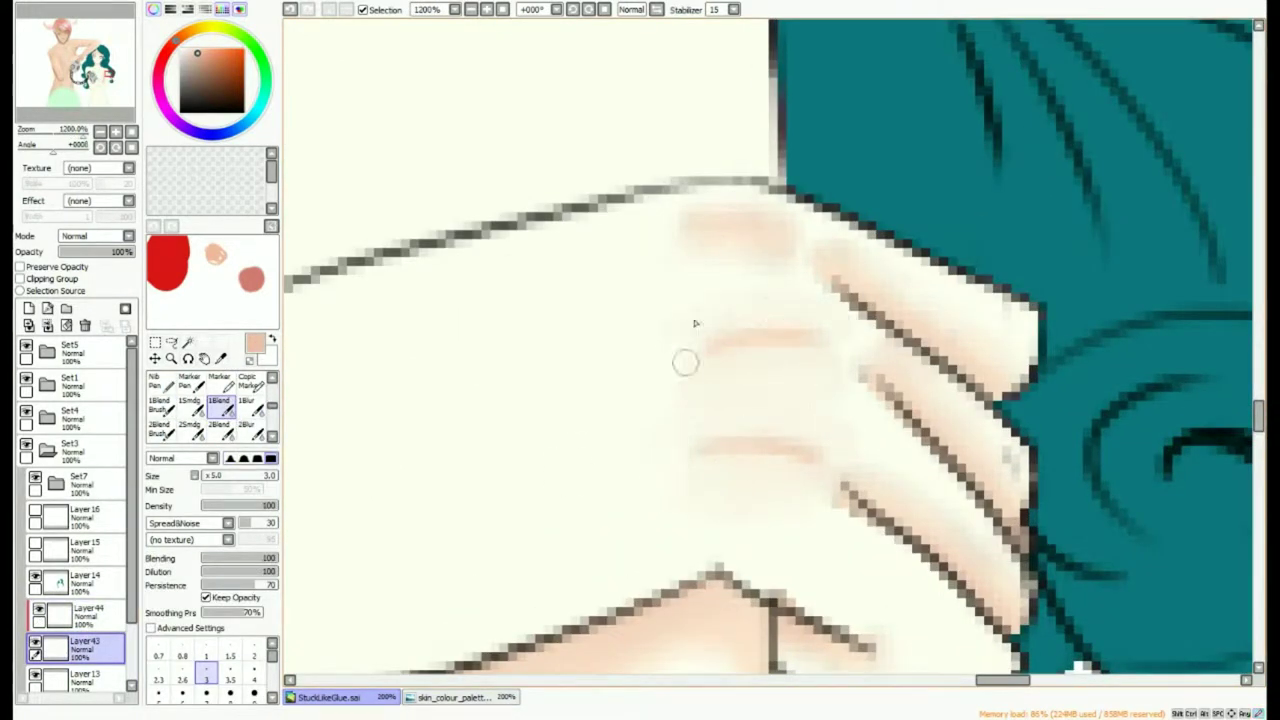
On Layer44, airbrush darker peach shading on the neck under the girl's jaw at size 6.
scroll(690, 240, "down", 8)
left_click(90, 615)
scroll(221, 407, "up", 2)
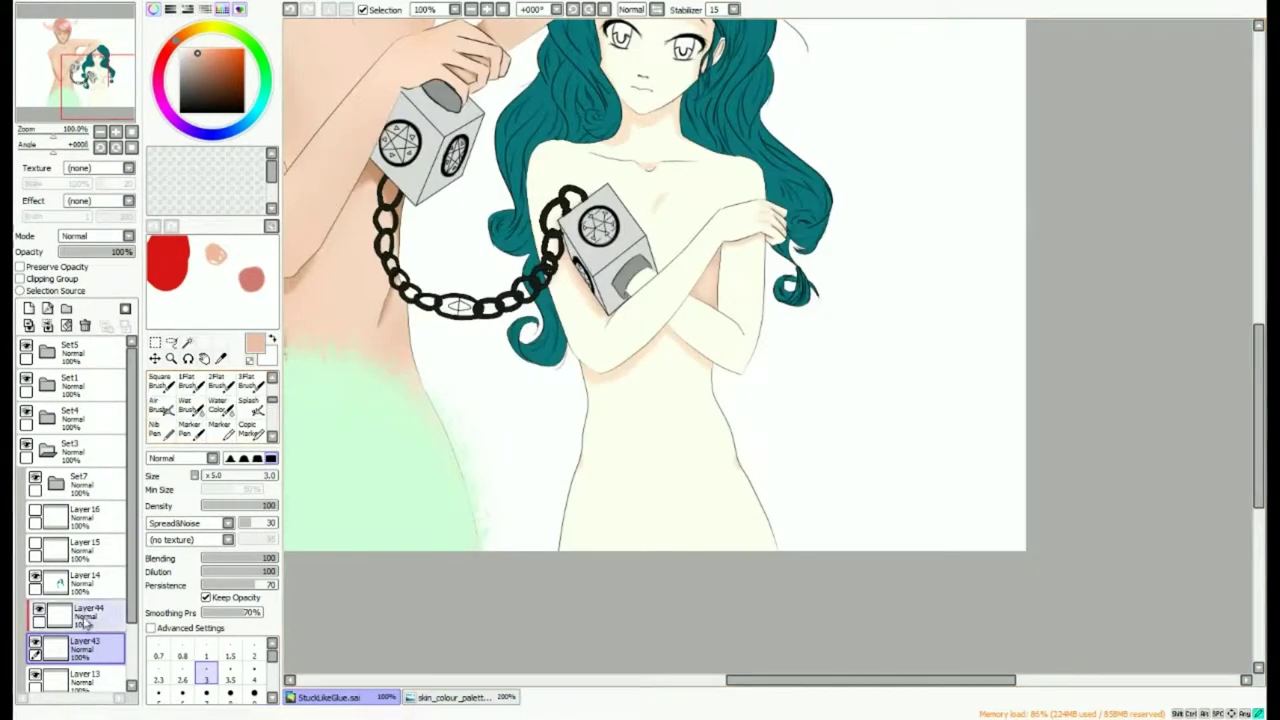
left_click(163, 408)
scroll(639, 135, "up", 4)
scroll(625, 165, "down", 4)
scroll(600, 300, "up", 3)
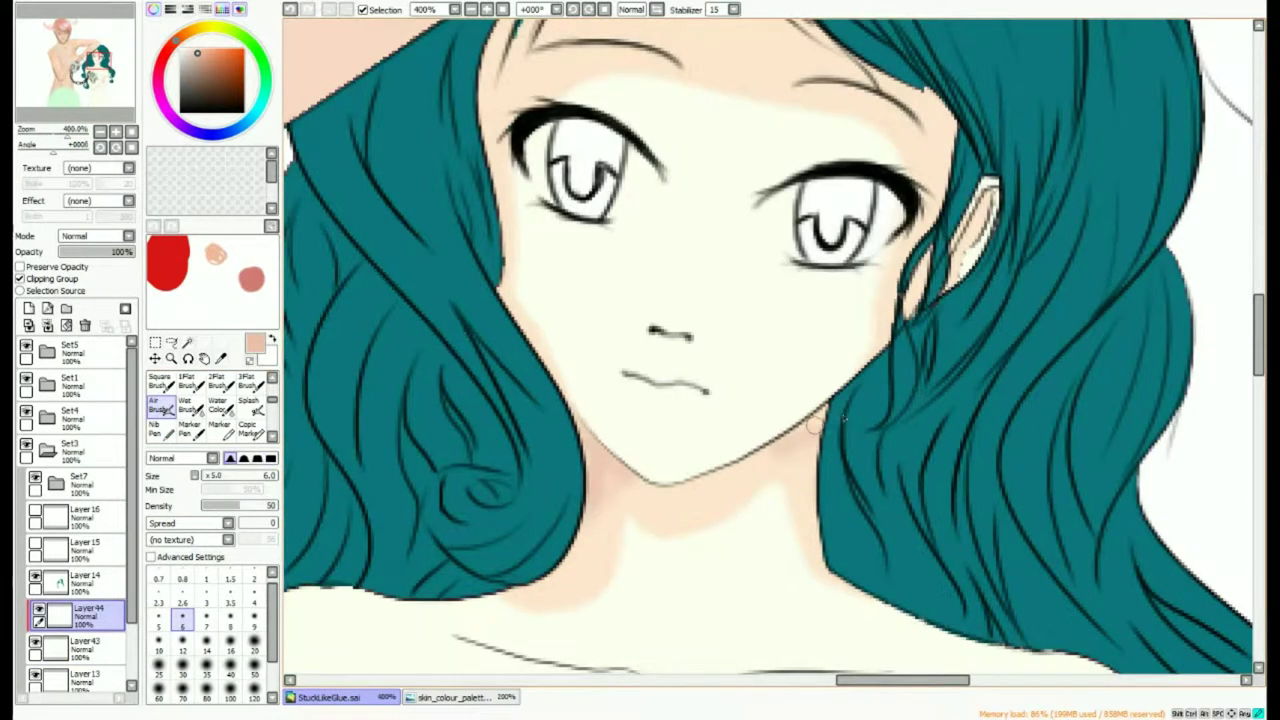
Blend the darker neck shading using the 1Blend brush at size 14.
scroll(221, 407, "down", 2)
left_click(222, 408)
scroll(219, 690, "down", 1)
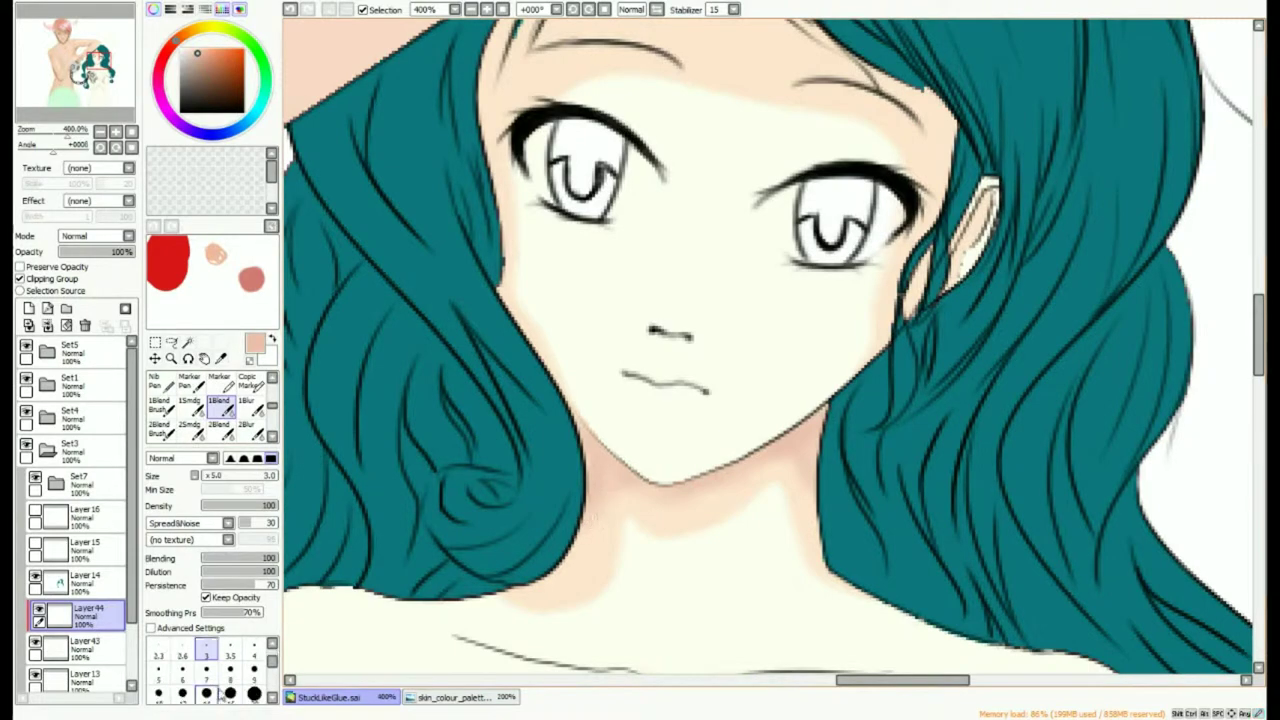
scroll(729, 486, "down", 4)
Soften the torso shading below the girl's crossed arms with the Air Brush at size 80.
key("v")
scroll(650, 100, "up", 2)
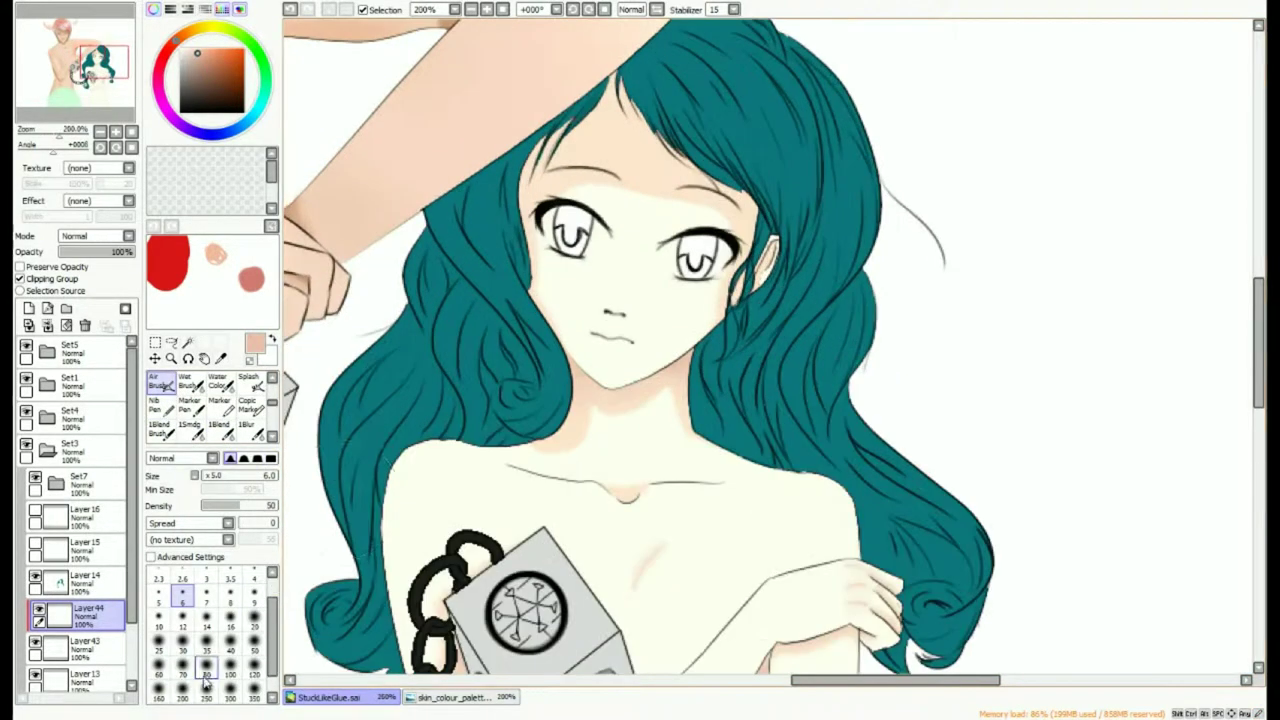
scroll(790, 230, "down", 3)
scroll(729, 303, "up", 3)
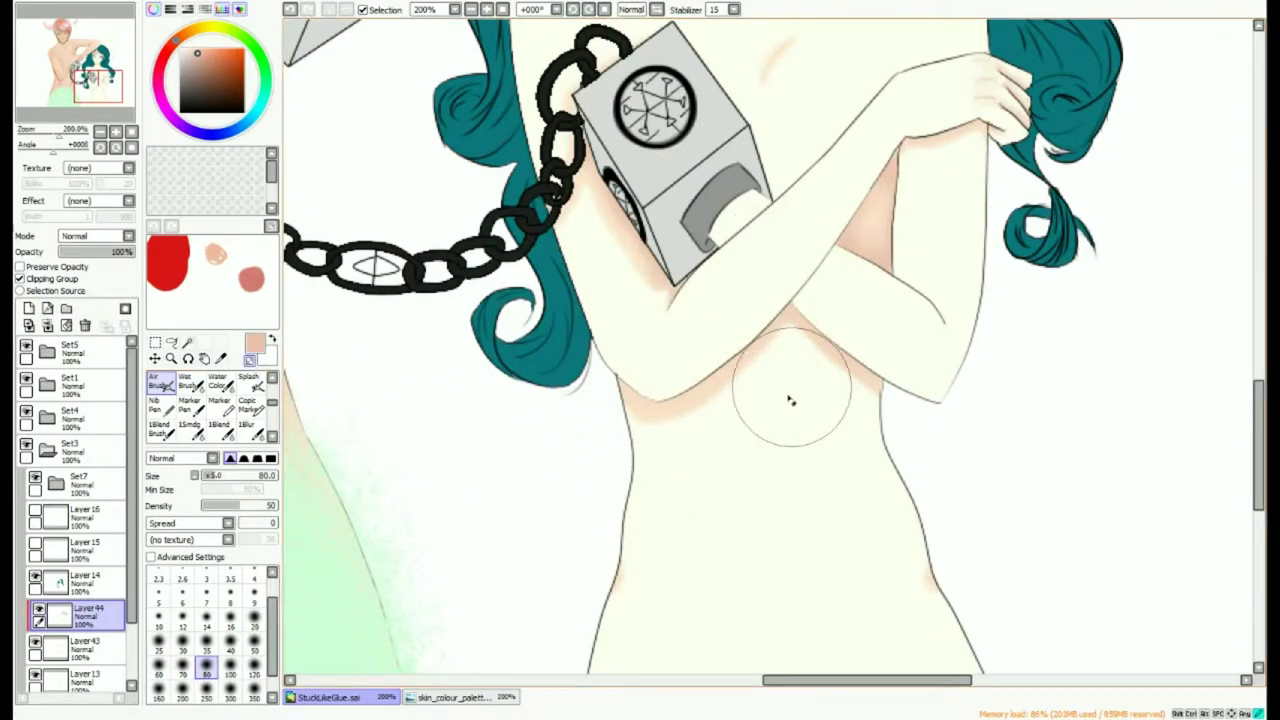
Blend the shading beside the girl's cube and under her arms with the 1Blend brush at size 14.
scroll(590, 320, "up", 1)
key("c")
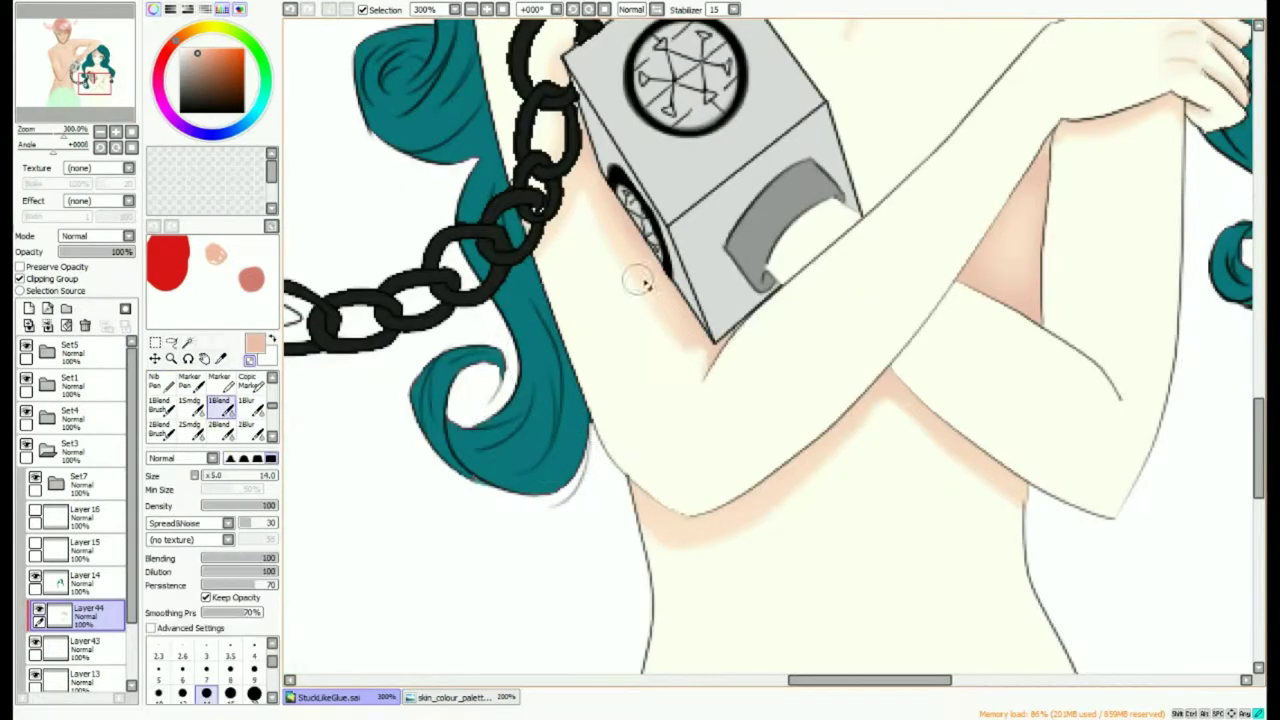
scroll(582, 220, "down", 4)
scroll(565, 168, "up", 4)
Add a clipped layer directly above Layer13 and airbrush soft peach shading on the lower belly and hips at size 80.
scroll(678, 66, "down", 3)
left_click(29, 308)
key("v")
scroll(787, 652, "up", 3)
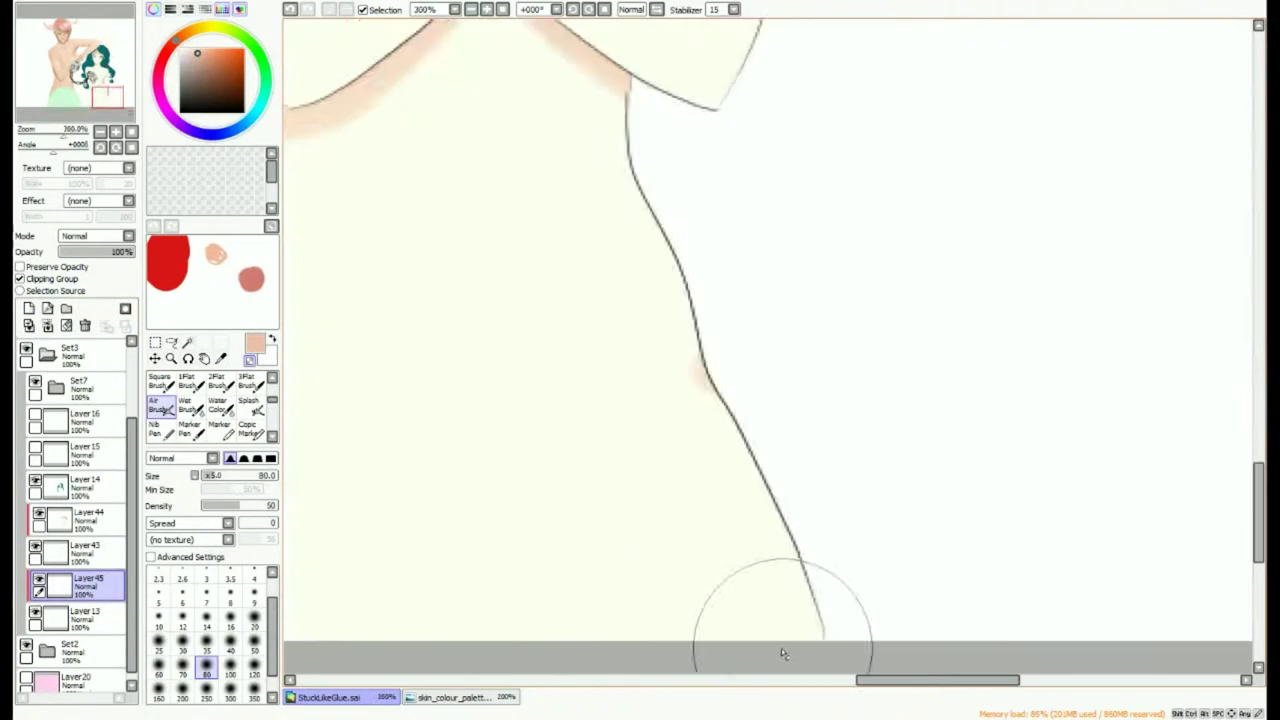
mouse_move(615, 480)
left_mouse_down()
mouse_move(704, 580)
mouse_move(546, 614)
mouse_move(589, 451)
left_mouse_up()
scroll(711, 431, "up", 1)
scroll(670, 262, "down", 1)
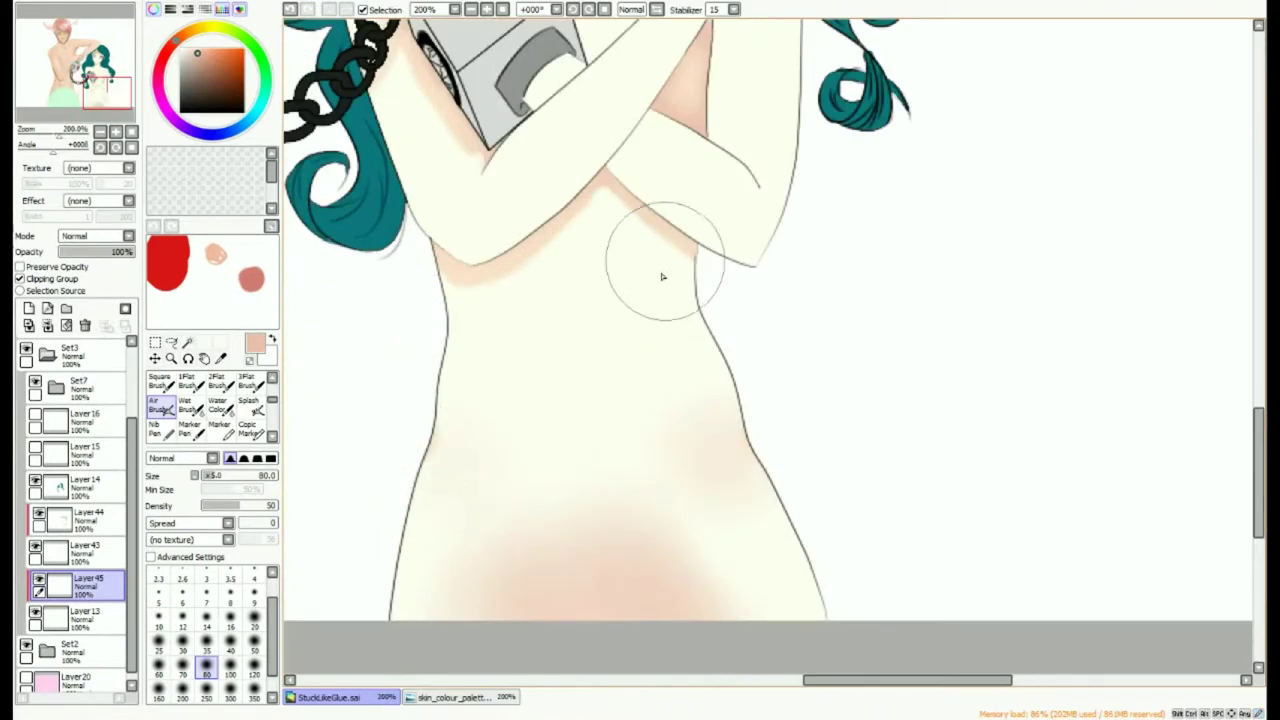
Airbrush soft shading over the girl's arms, shoulders and upper torso, and lower Layer45's opacity to 77%.
scroll(670, 262, "down", 2)
scroll(809, 491, "down", 1)
scroll(765, 128, "up", 1)
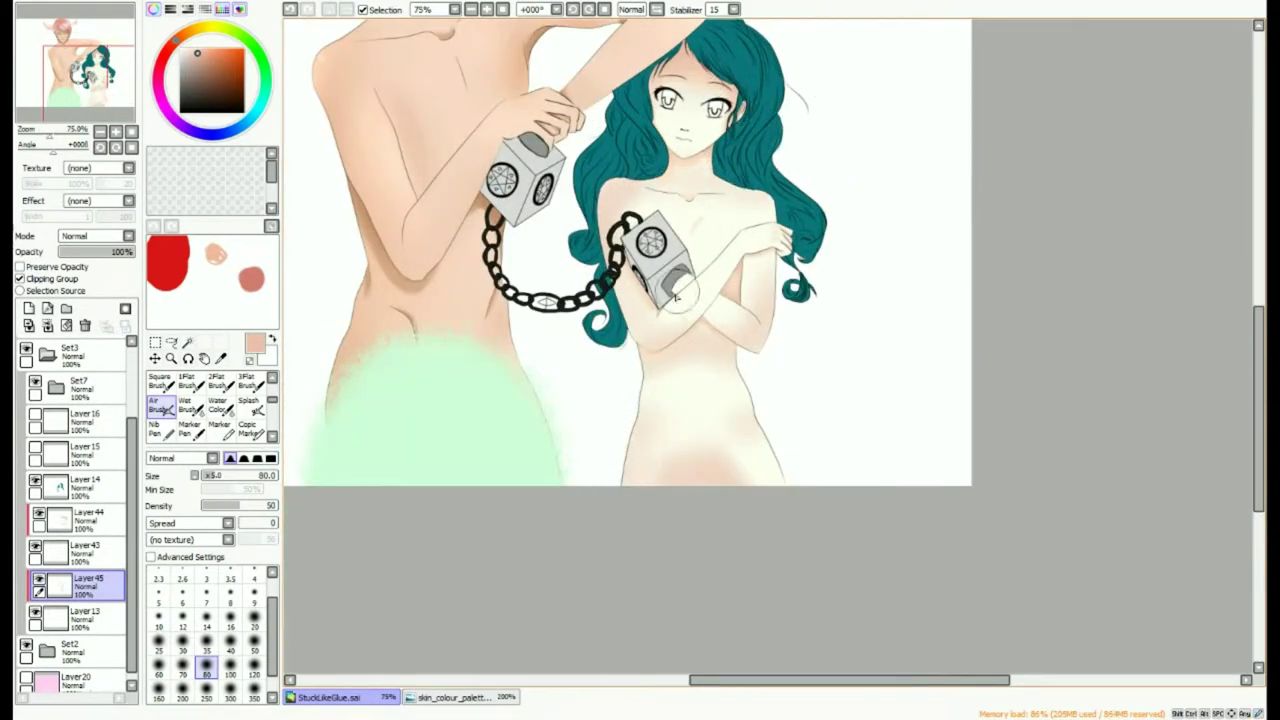
scroll(676, 297, "up", 2)
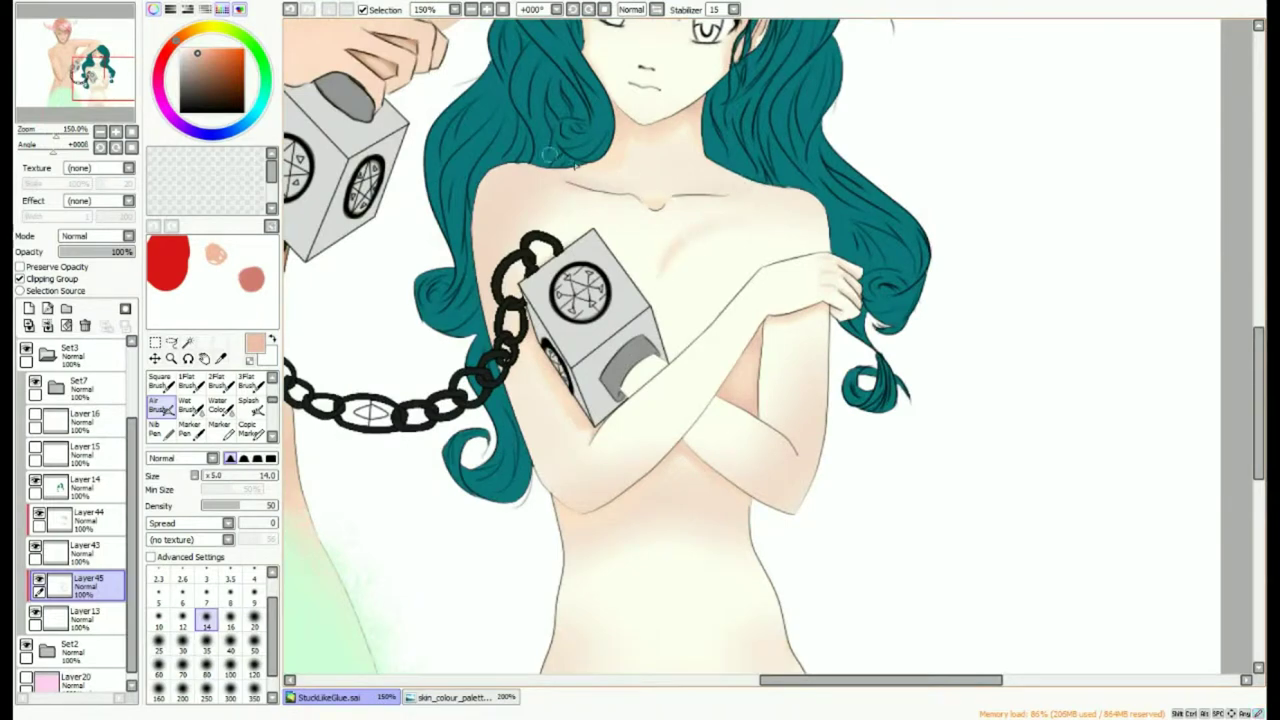
scroll(696, 228, "down", 2)
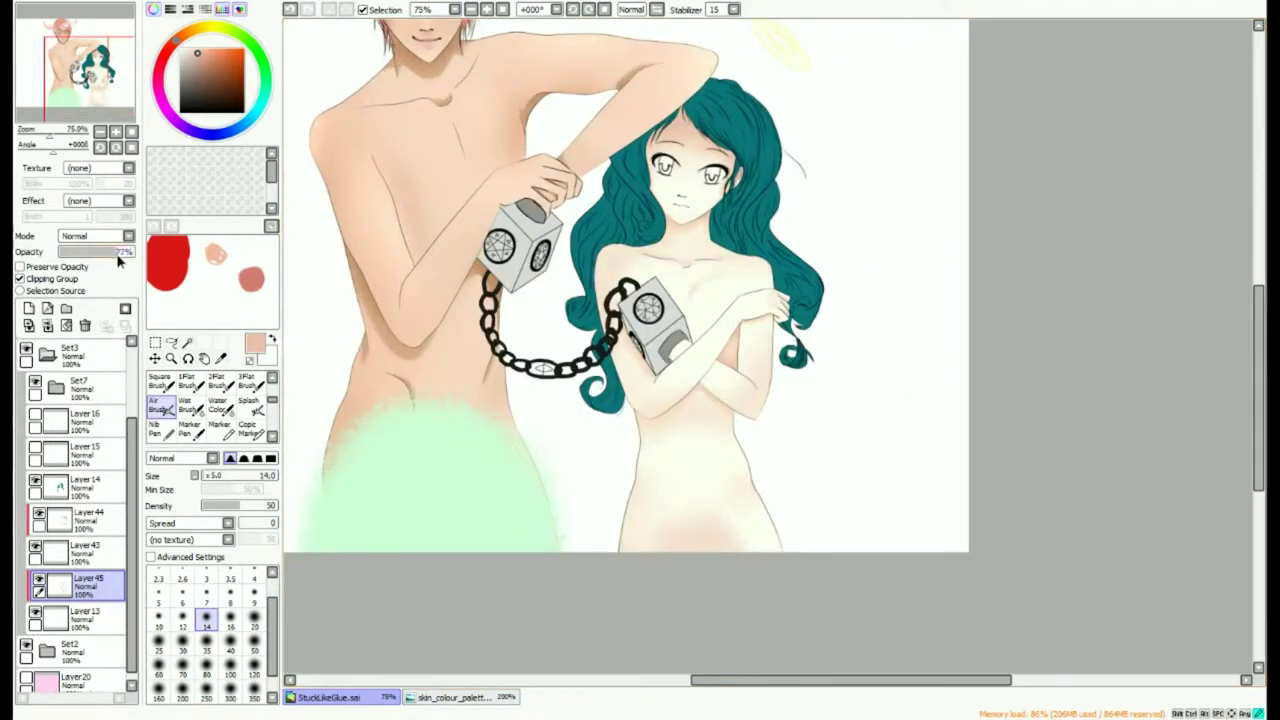
Add a clipped layer above Layer45 in Luminosity mode and ready the Air Brush at size 80.
left_click(29, 309)
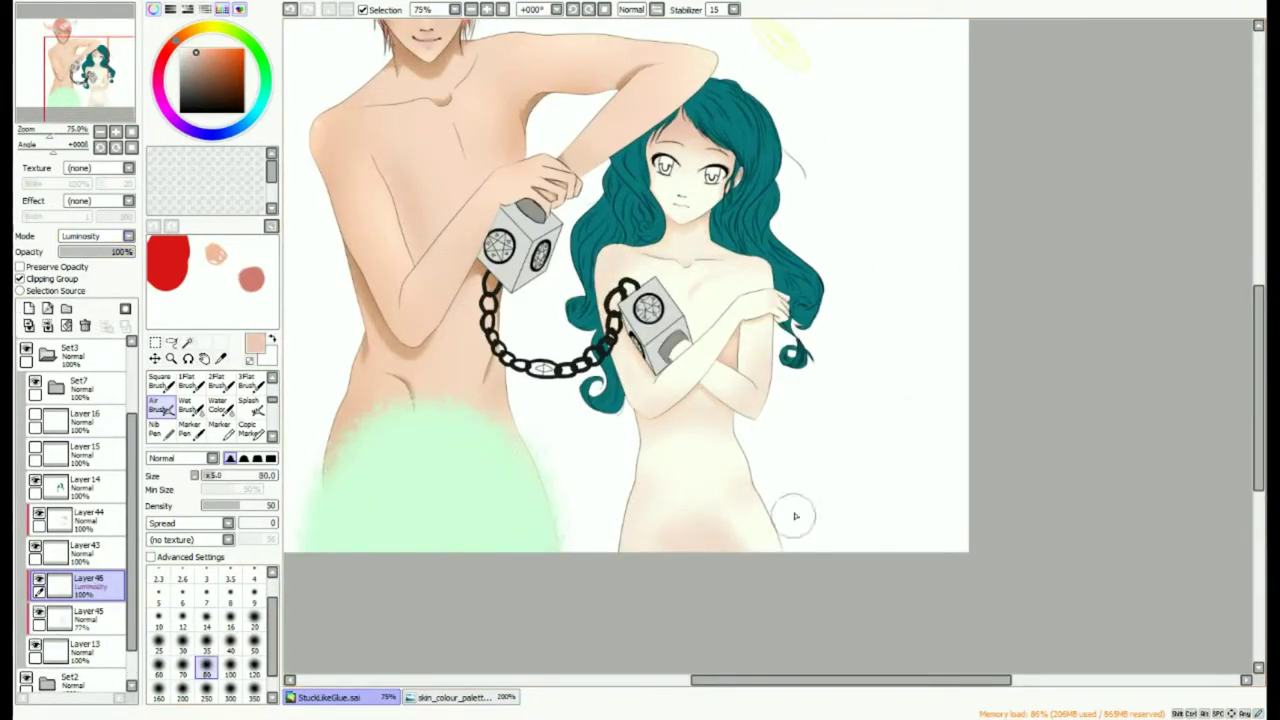
scroll(790, 517, "up", 2)
scroll(757, 118, "up", 2)
On Layer45, airbrush peach shading over the girl's thumb on the cube and around her arms at size 14, then ready the 1Blend brush.
mouse_move(691, 190)
left_mouse_down()
mouse_move(556, 340)
mouse_move(395, 360)
mouse_move(755, 76)
left_mouse_up()
left_click_drag(106, 84, 102, 76)
left_click(88, 616)
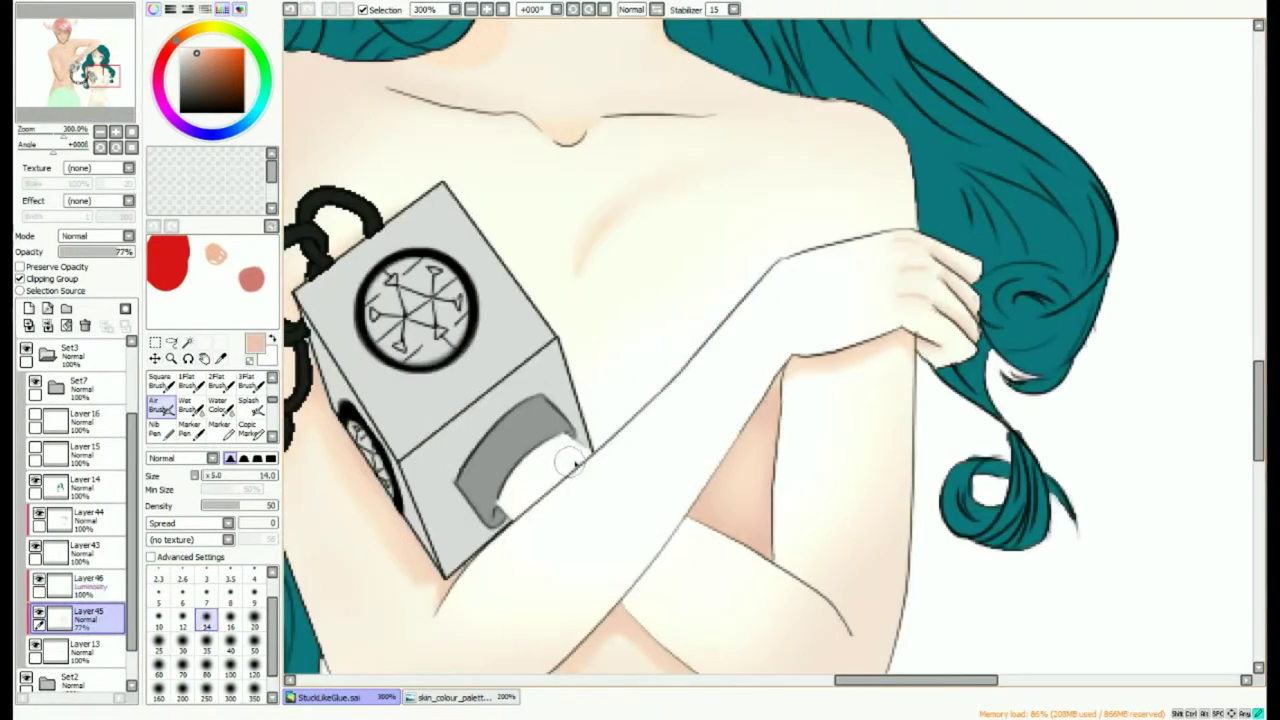
scroll(601, 441, "down", 1)
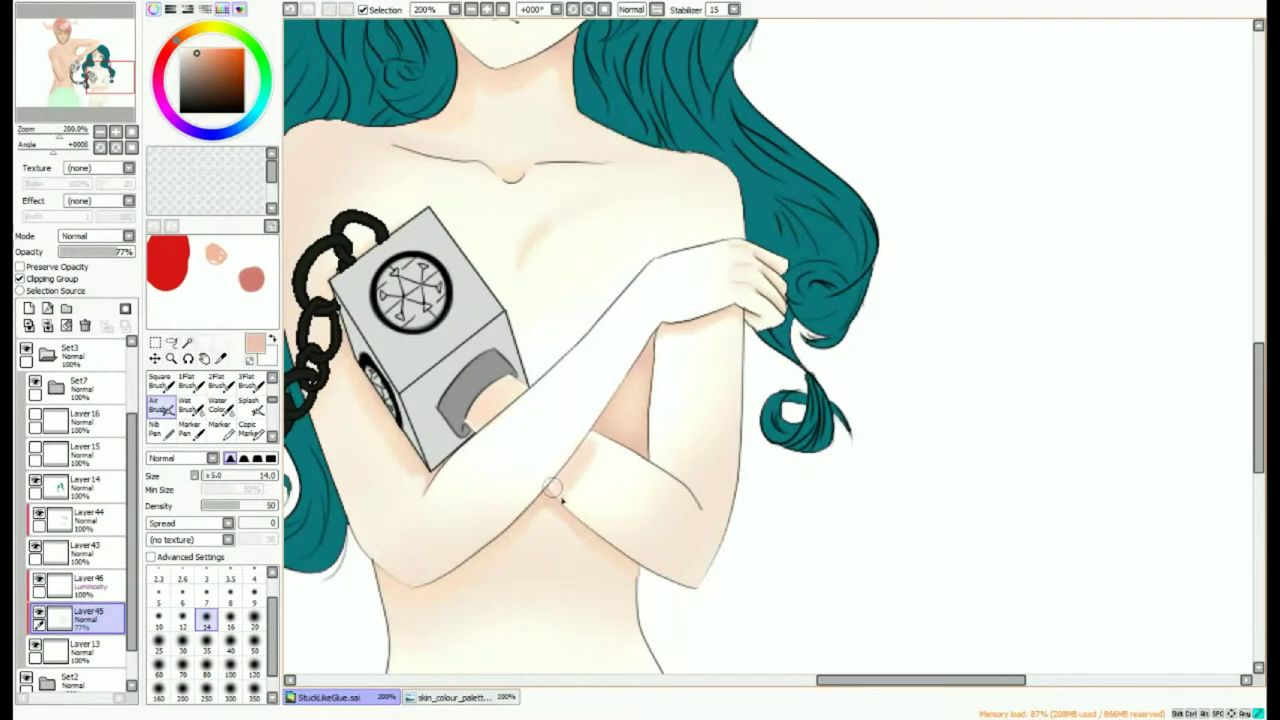
scroll(221, 425, "down", 1)
left_click(220, 430)
scroll(497, 393, "down", 2)
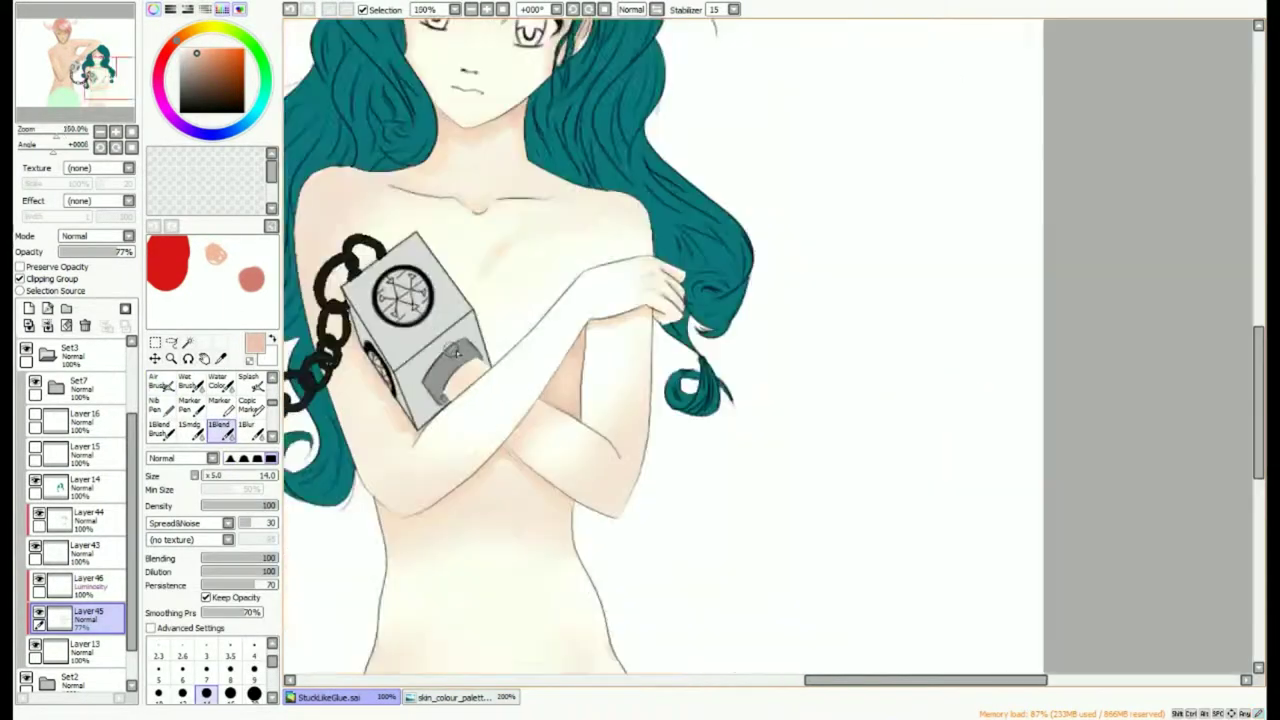
Airbrush soft highlights over the girl's shoulders and arms on the Luminosity layer Layer46 at size 14.
left_click(93, 592)
scroll(582, 381, "up", 2)
scroll(582, 381, "down", 2)
scroll(425, 306, "up", 2)
left_click(160, 383)
left_click_drag(365, 233, 447, 160)
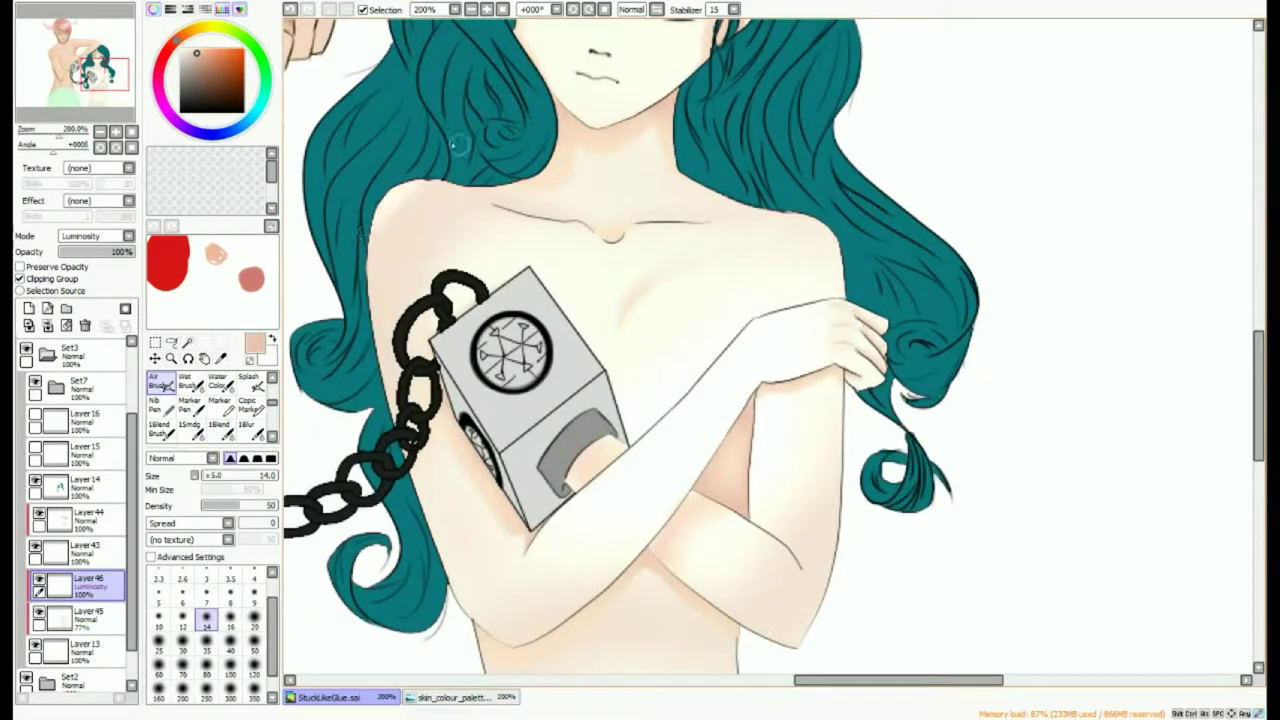
scroll(606, 125, "down", 4)
scroll(571, 270, "up", 5)
scroll(543, 370, "down", 5)
scroll(578, 152, "up", 3)
scroll(578, 152, "down", 2)
Blend the girl's body highlights with the 1Blend brush and lower Layer46's opacity to 49%.
key("b")
scroll(620, 225, "up", 3)
left_click_drag(514, 286, 671, 343)
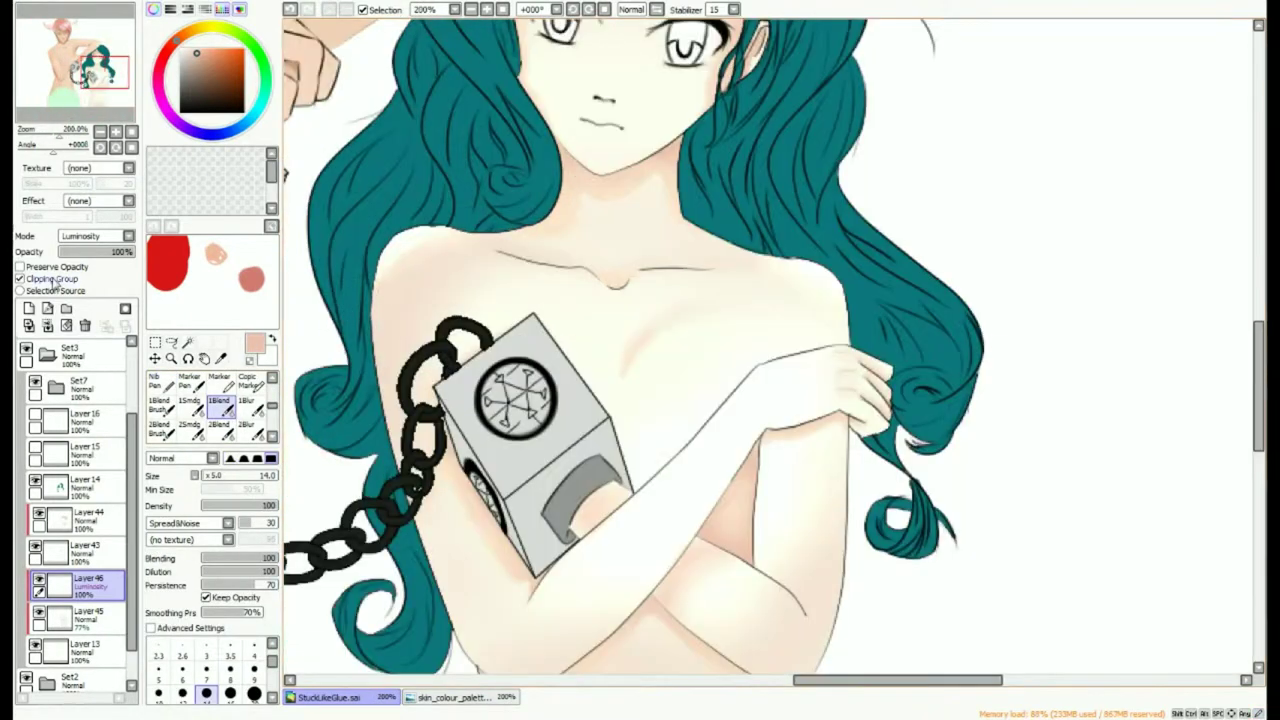
left_click(97, 237)
left_click(85, 275)
scroll(99, 243, "down", 1)
scroll(785, 384, "down", 2)
scroll(777, 483, "up", 1)
scroll(800, 470, "down", 5)
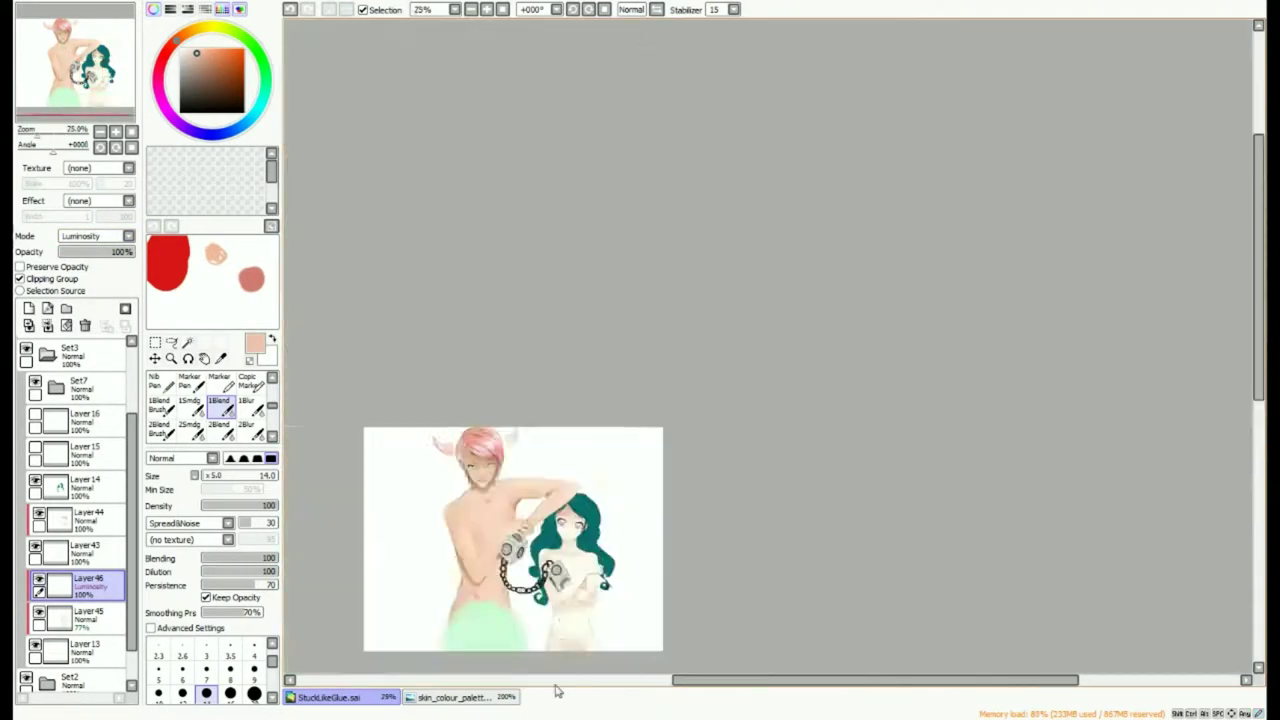
scroll(823, 594, "up", 3)
left_click_drag(450, 540, 685, 550)
scroll(685, 548, "up", 2)
scroll(492, 410, "down", 2)
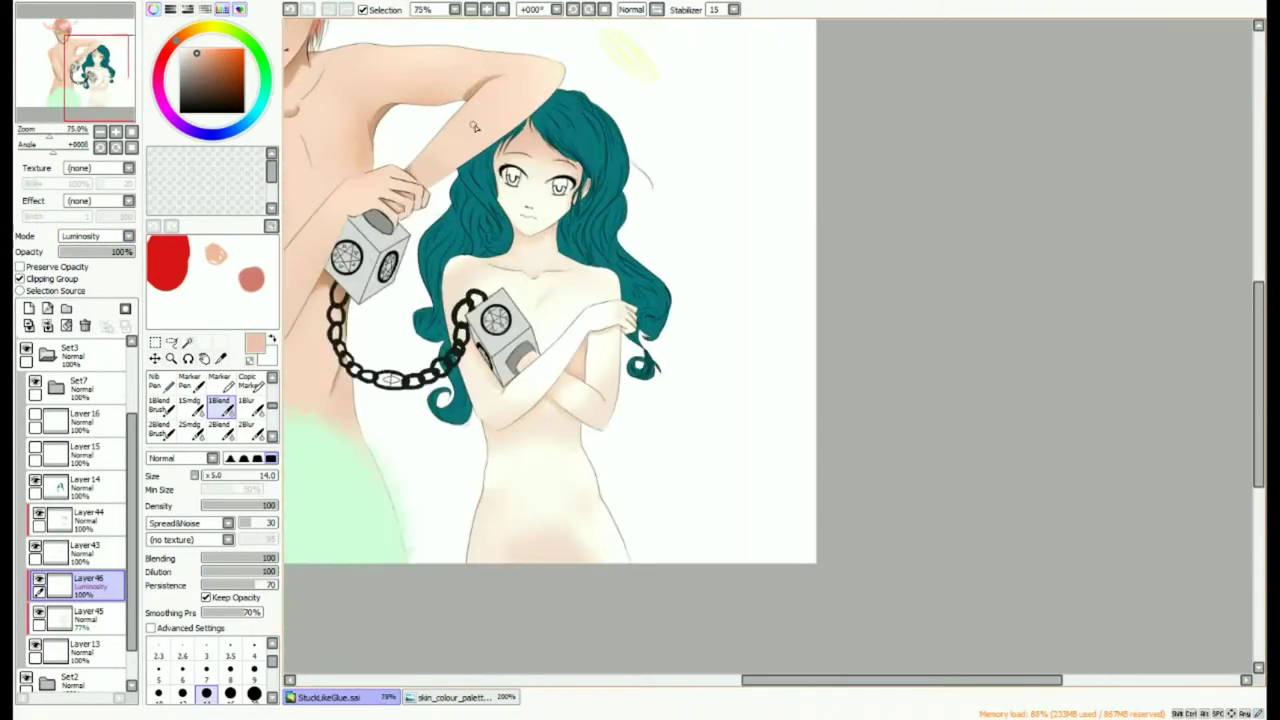
scroll(498, 420, "up", 3)
scroll(488, 375, "down", 3)
left_click_drag(122, 254, 109, 256)
Add a clipped layer above Layer46 in Luminosity mode and ready the Pen with a pale peach colour.
left_click(31, 311)
left_click(86, 279)
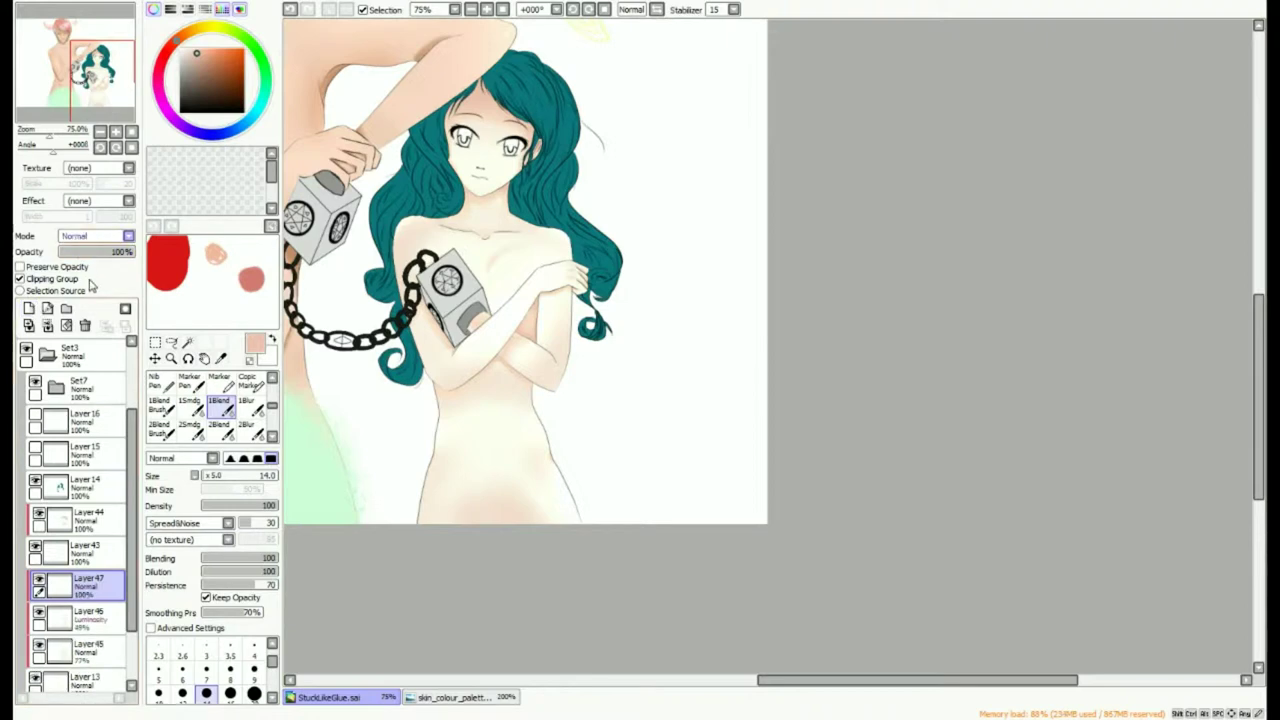
scroll(97, 238, "down", 4)
scroll(170, 405, "up", 3)
left_click(162, 406)
scroll(555, 232, "up", 6)
left_click(188, 48)
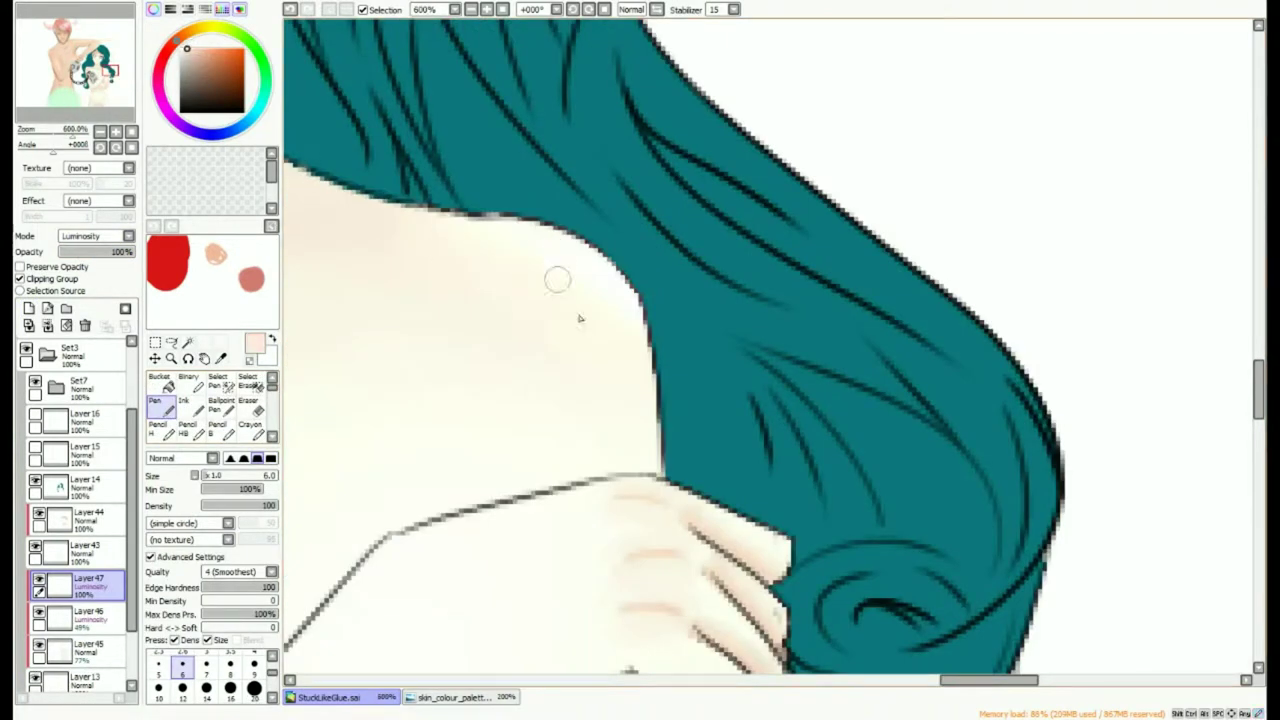
Draw small pale highlights on the girl's shoulder, collarbone and elbows with the Pen at size 0.8.
scroll(649, 440, "down", 5)
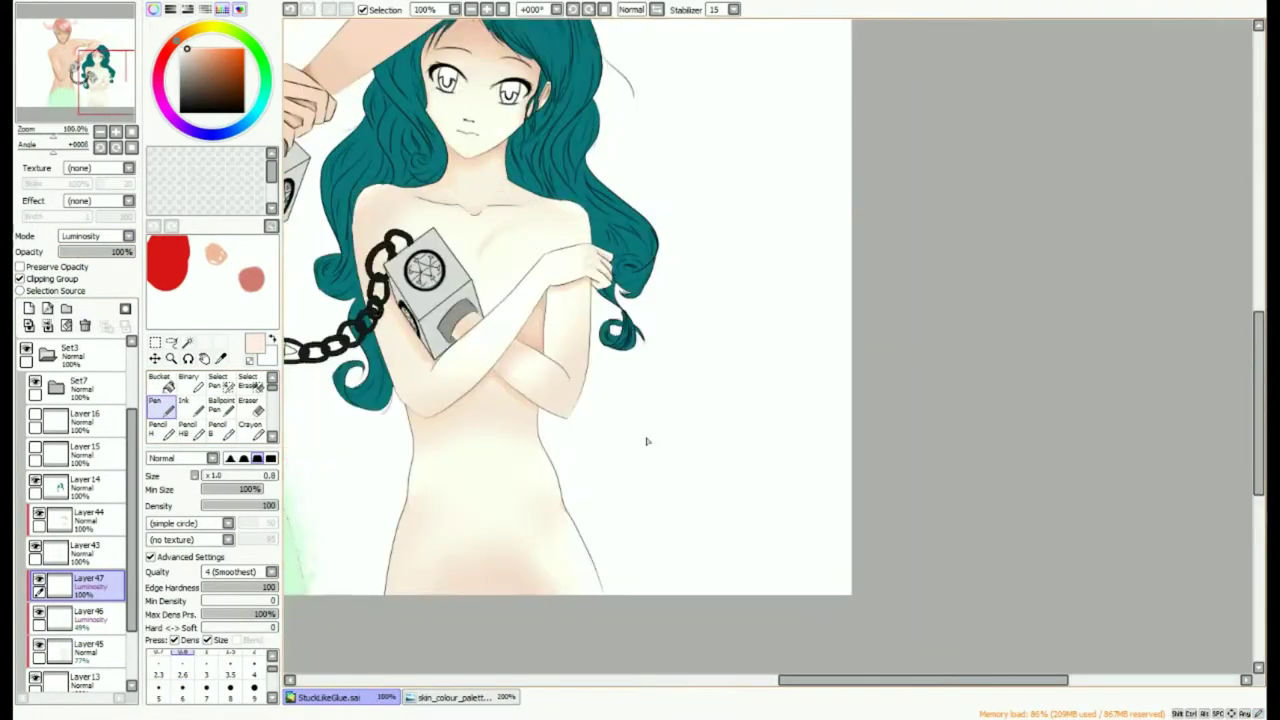
scroll(514, 451, "up", 4)
scroll(505, 445, "down", 4)
scroll(489, 433, "up", 4)
scroll(489, 433, "down", 5)
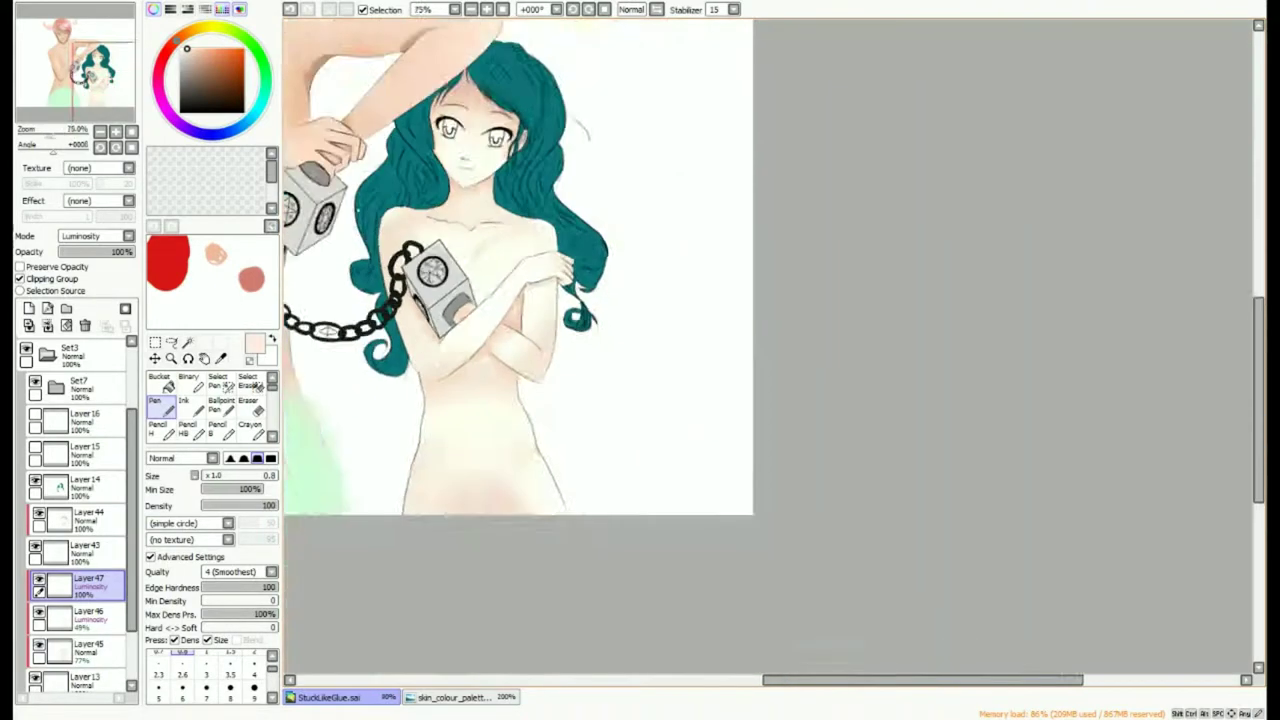
scroll(414, 257, "up", 4)
scroll(457, 491, "down", 4)
scroll(451, 450, "up", 4)
scroll(451, 450, "down", 5)
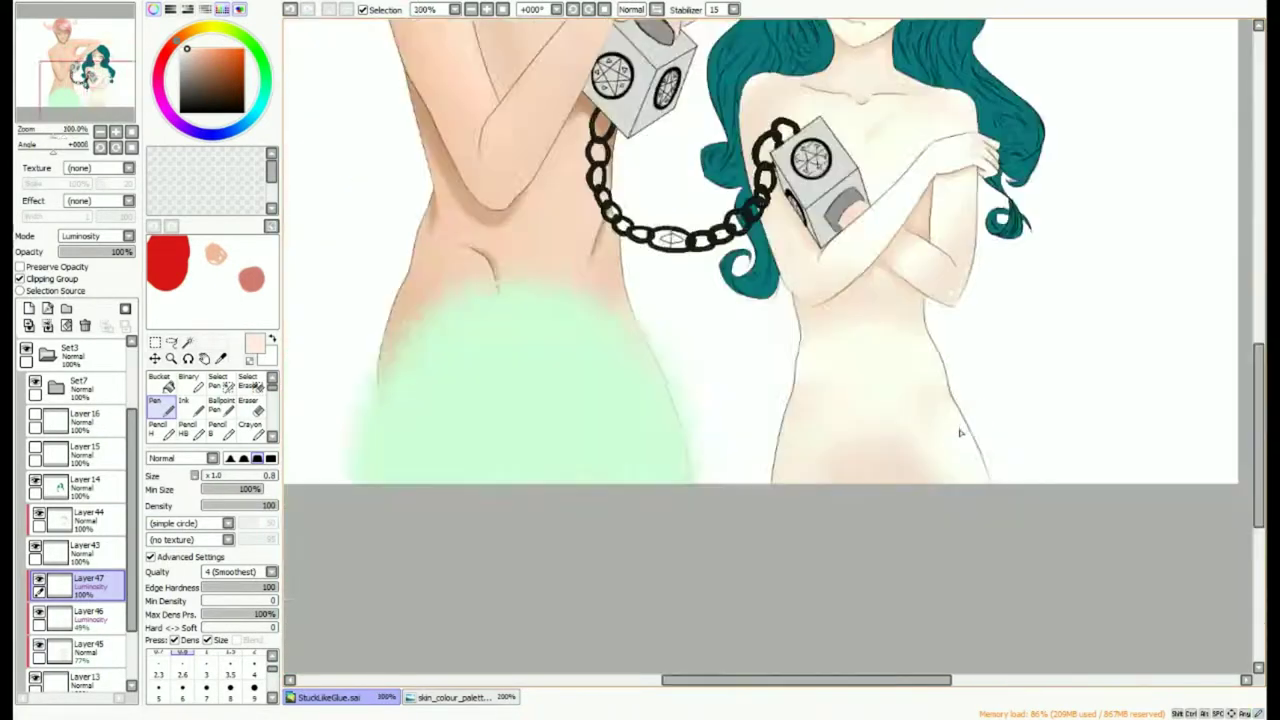
scroll(799, 321, "up", 1)
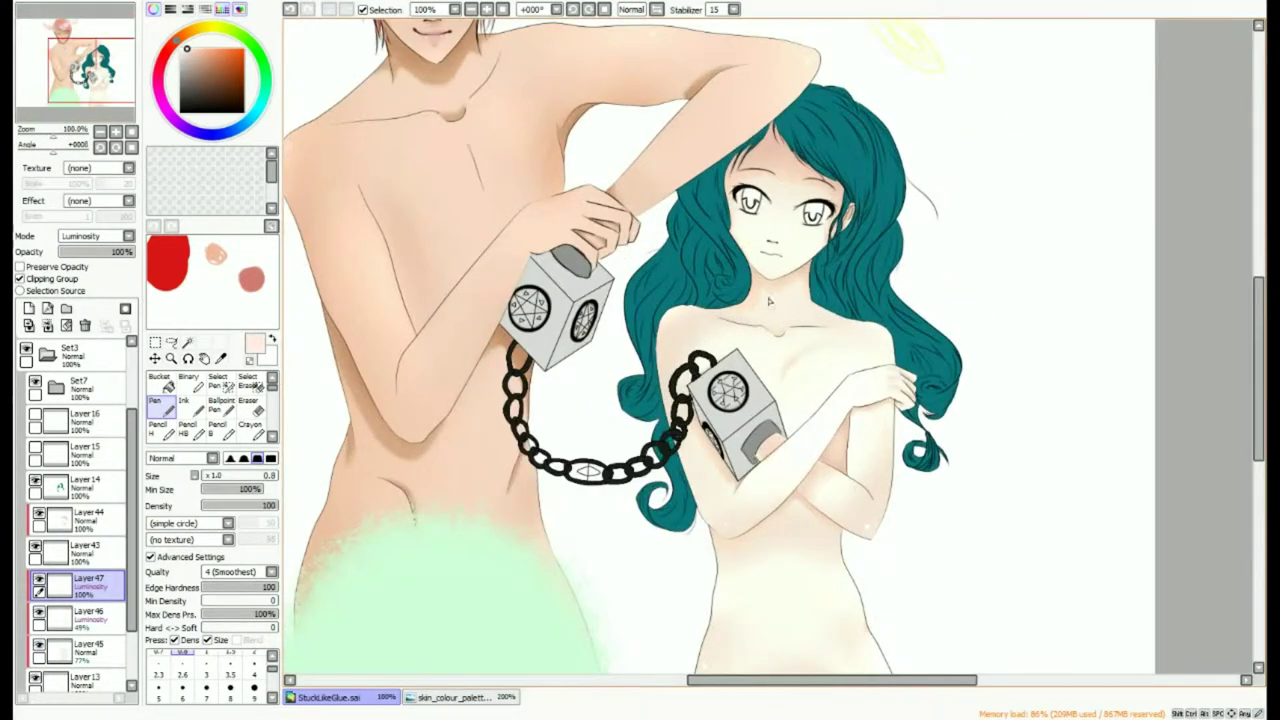
scroll(770, 300, "down", 2)
Open the man's layer set and dot small white Pen highlights on his cheek and chin on Layer27.
scroll(85, 560, "down", 2)
left_click(48, 642)
scroll(85, 560, "down", 6)
left_click(84, 565)
left_click(84, 434)
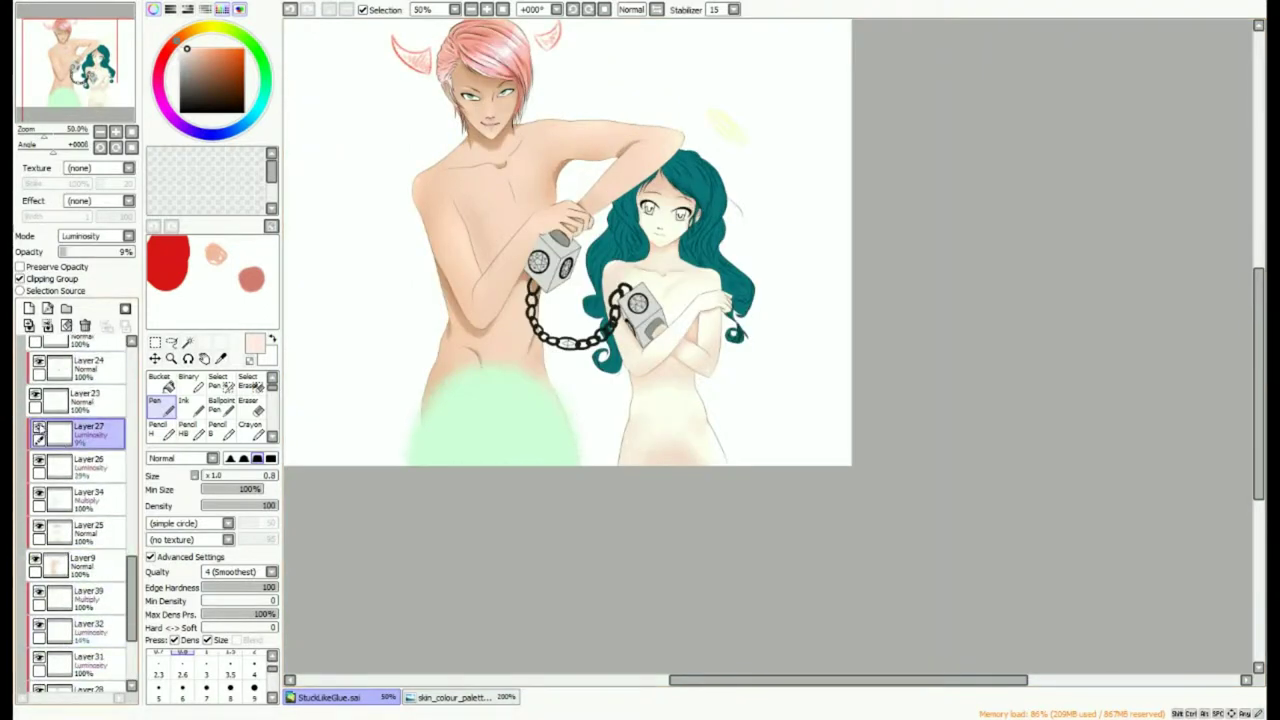
scroll(721, 535, "up", 7)
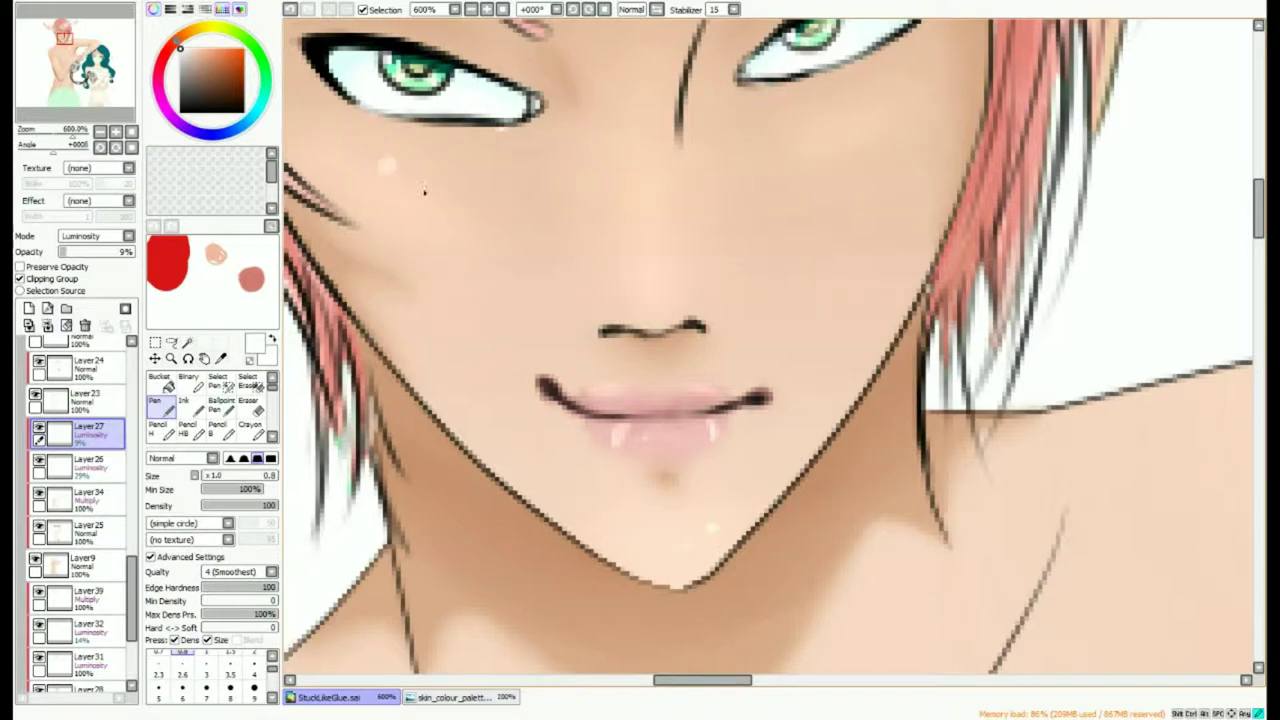
left_click(424, 190)
left_click(689, 546)
Raise Layer27's opacity to 19% and refine the small highlights on the man's face, shoulder and arm with the Pen and Eraser.
scroll(430, 80, "down", 5)
scroll(438, 70, "up", 5)
left_click(39, 527)
left_click(39, 527)
scroll(691, 371, "down", 4)
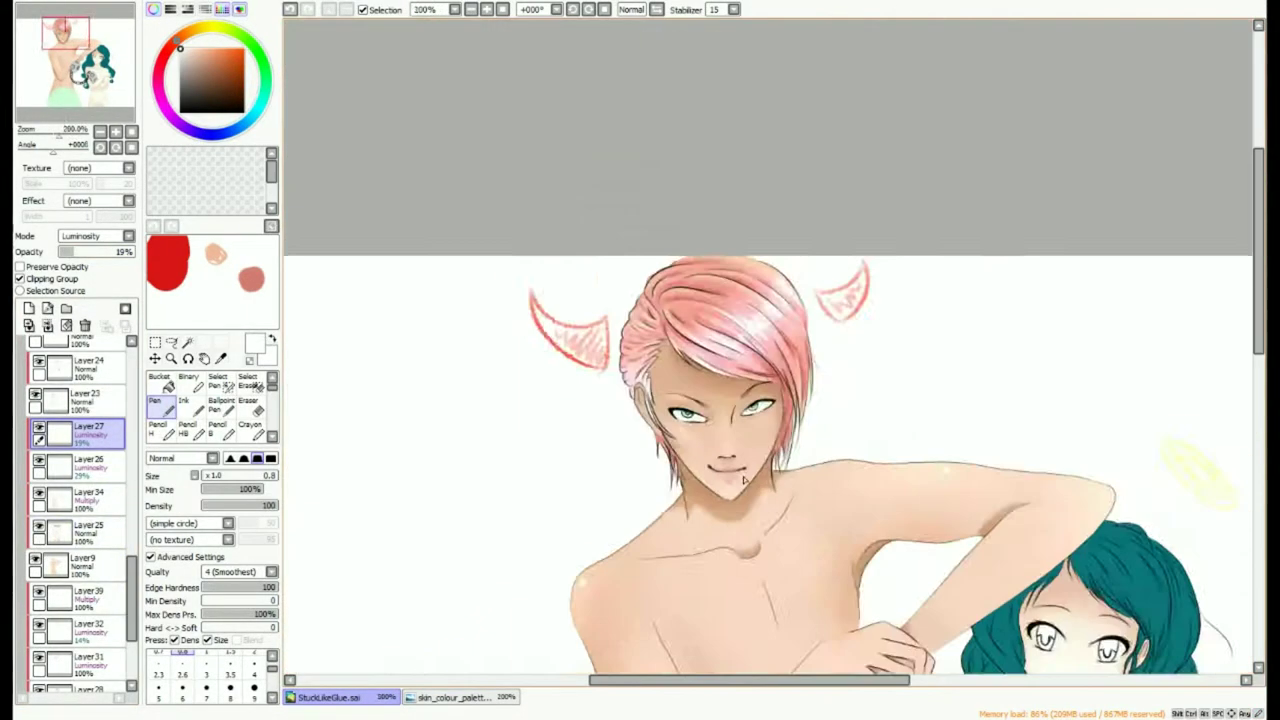
scroll(691, 371, "up", 3)
scroll(691, 371, "down", 5)
scroll(683, 350, "up", 5)
left_click(250, 407)
left_click(484, 292)
left_click(161, 407)
scroll(829, 223, "up", 2)
scroll(815, 258, "down", 8)
scroll(1072, 515, "up", 4)
scroll(754, 178, "down", 4)
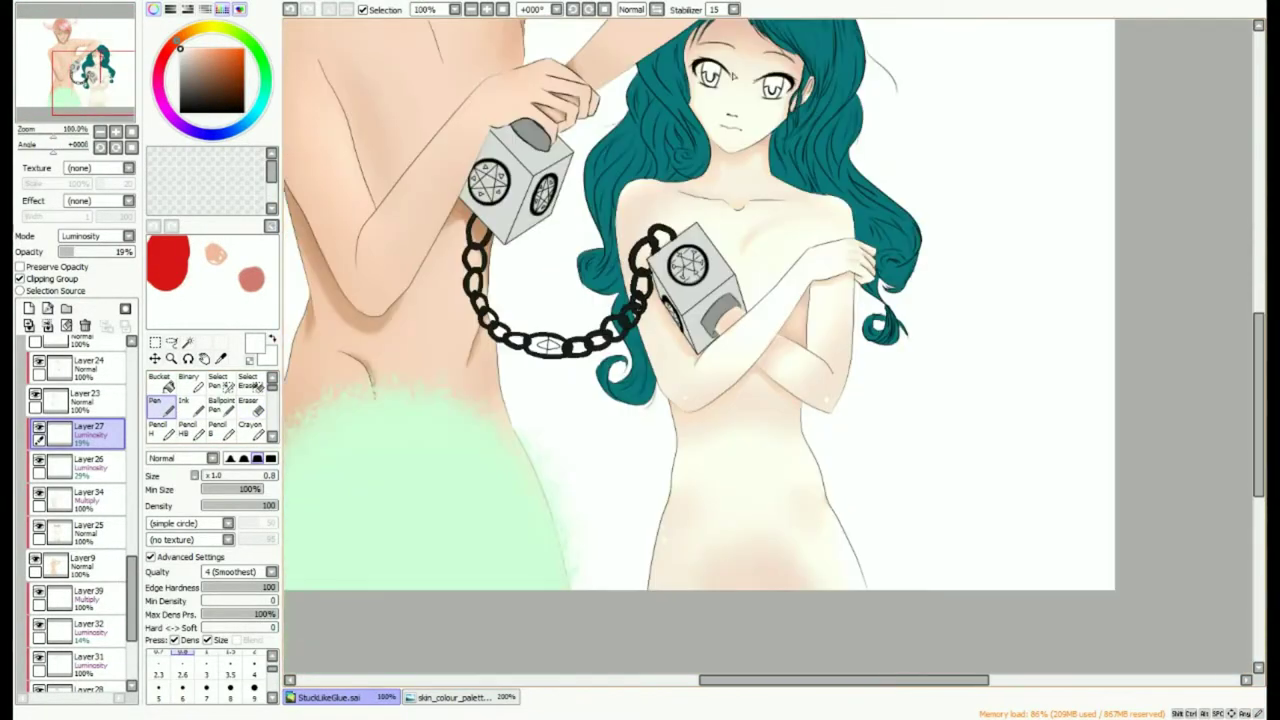
Return to the girl's skin layers and add a clipped layer above Layer47 in Multiply mode.
scroll(85, 531, "down", 1)
scroll(75, 455, "up", 6)
left_click(47, 451)
left_click(92, 416)
scroll(92, 387, "up", 1)
left_click(88, 440)
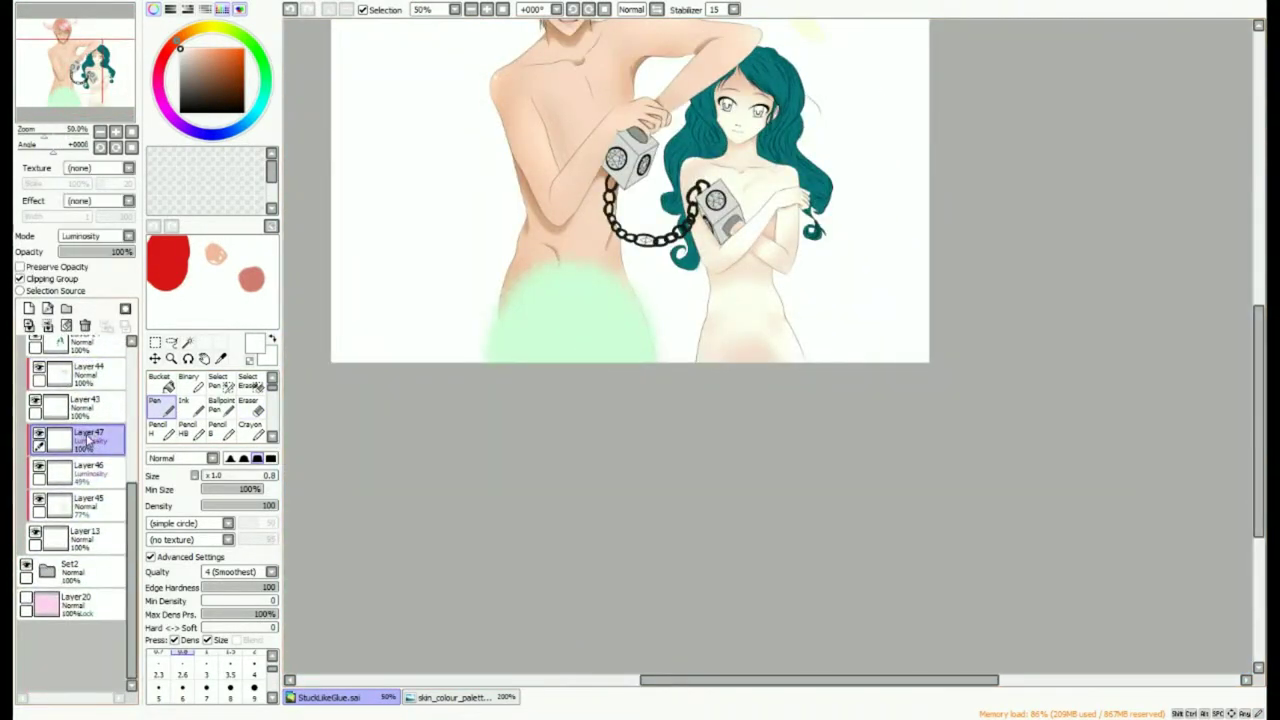
left_click(29, 308)
left_click(68, 237)
left_click(74, 262)
Pick a light peach from the girl's skin and airbrush a soft shadow under her nose at size 7.
scroll(740, 104, "up", 4)
right_click(740, 110)
scroll(740, 110, "up", 1)
scroll(180, 420, "down", 2)
left_click(163, 430)
scroll(650, 390, "up", 3)
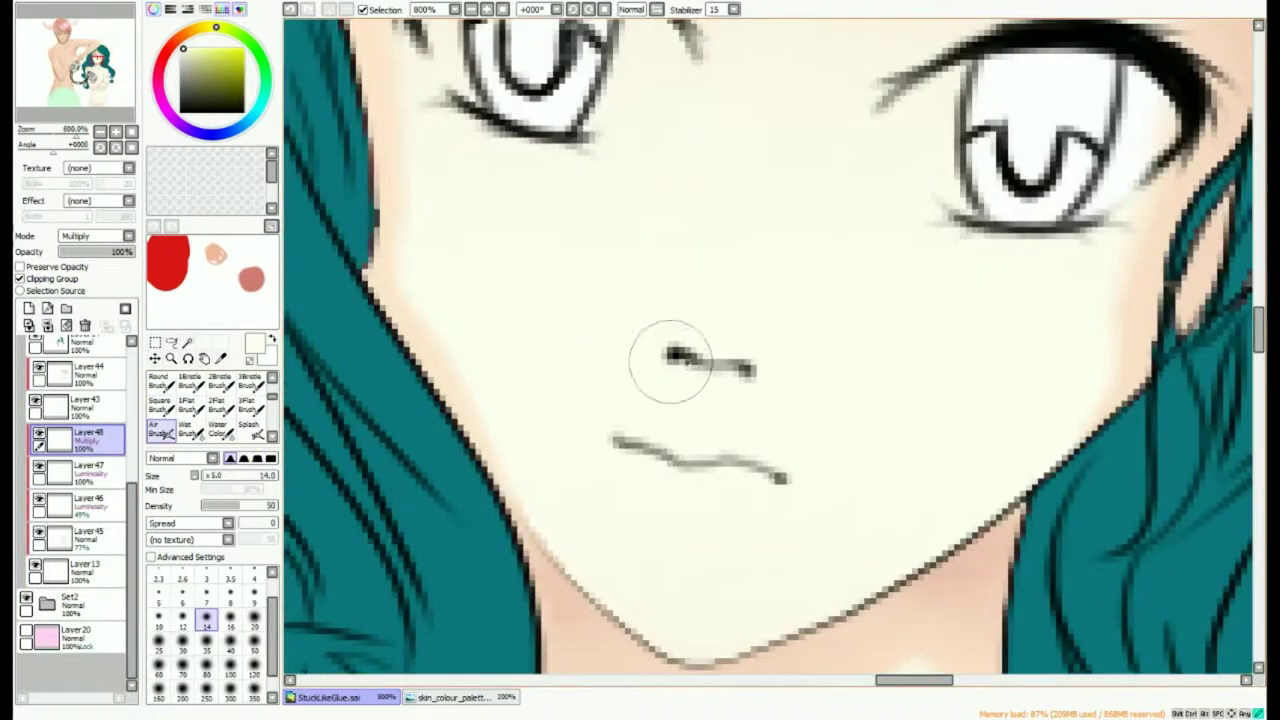
right_click(390, 168)
left_click(206, 597)
left_click_drag(672, 350, 686, 384)
scroll(672, 380, "down", 5)
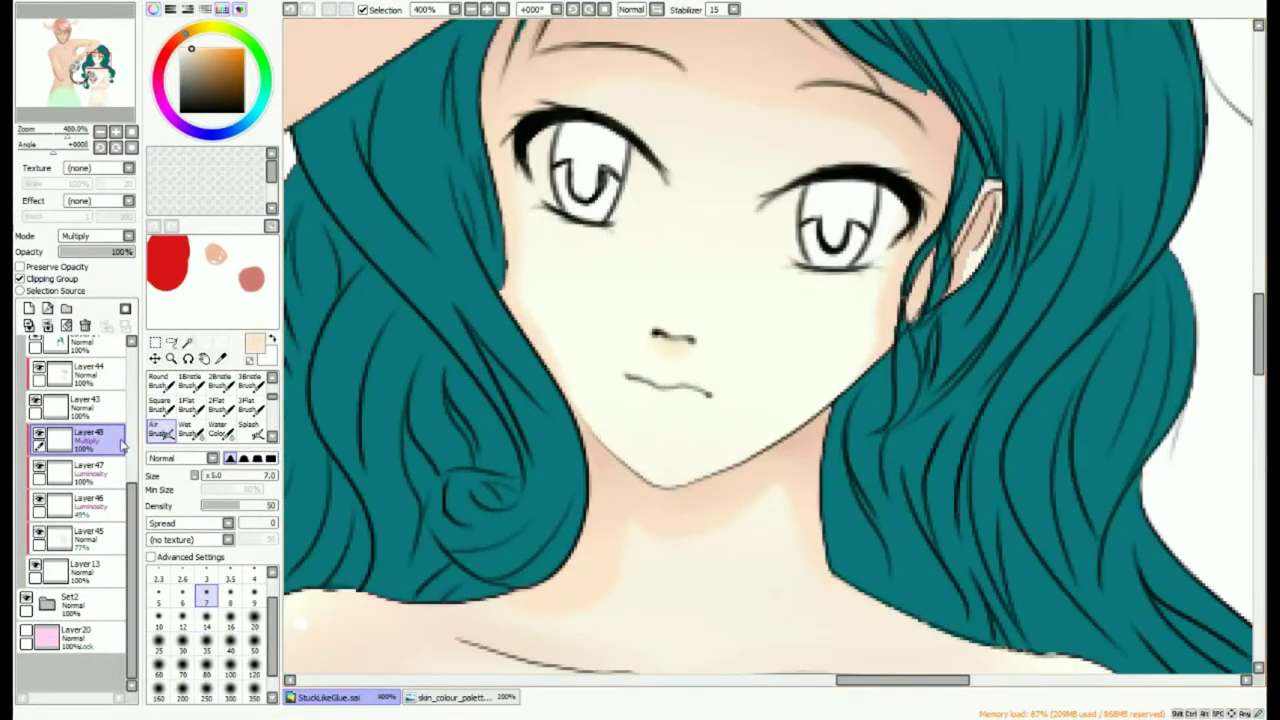
Mark selections under the girl's nose and below her mouth with the Select Pen at size 6.
scroll(210, 410, "up", 2)
left_click(221, 385)
scroll(663, 400, "up", 4)
left_click_drag(648, 425, 665, 465)
left_click_drag(667, 285, 688, 302)
key("ctrl+z")
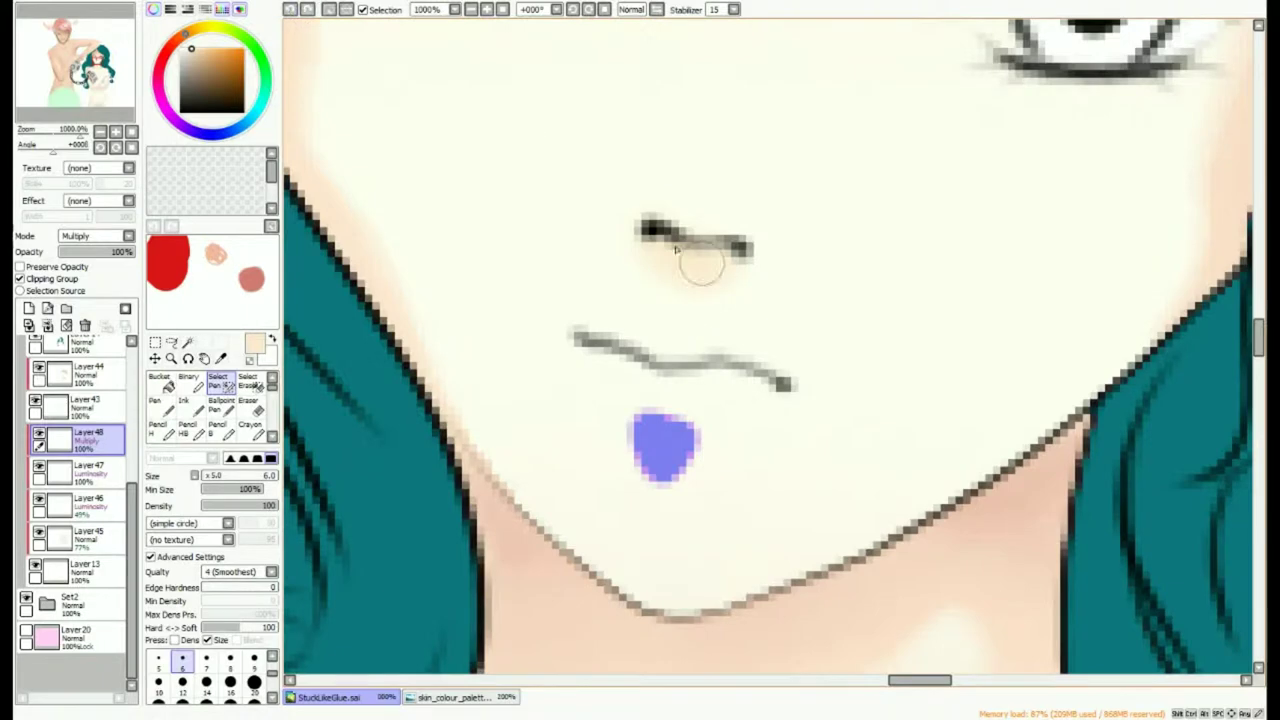
left_click_drag(650, 235, 740, 254)
Fill the selected areas under the girl's nose and mouth with light peach and clear the selection.
scroll(203, 386, "down", 1)
left_click(162, 384)
key("]")
key("]")
key("]")
key("]")
key("]")
key("]")
key("]")
key("]")
key("]")
key("]")
key("]")
key("]")
key("]")
key("]")
key("]")
key("]")
key("]")
key("]")
key("]")
key("]")
left_click_drag(617, 436, 640, 360)
key("ctrl+d")
Soften the nose and lower-lip shadows with the 1Blend brush at size 2.6.
scroll(218, 408, "down", 3)
left_click(221, 407)
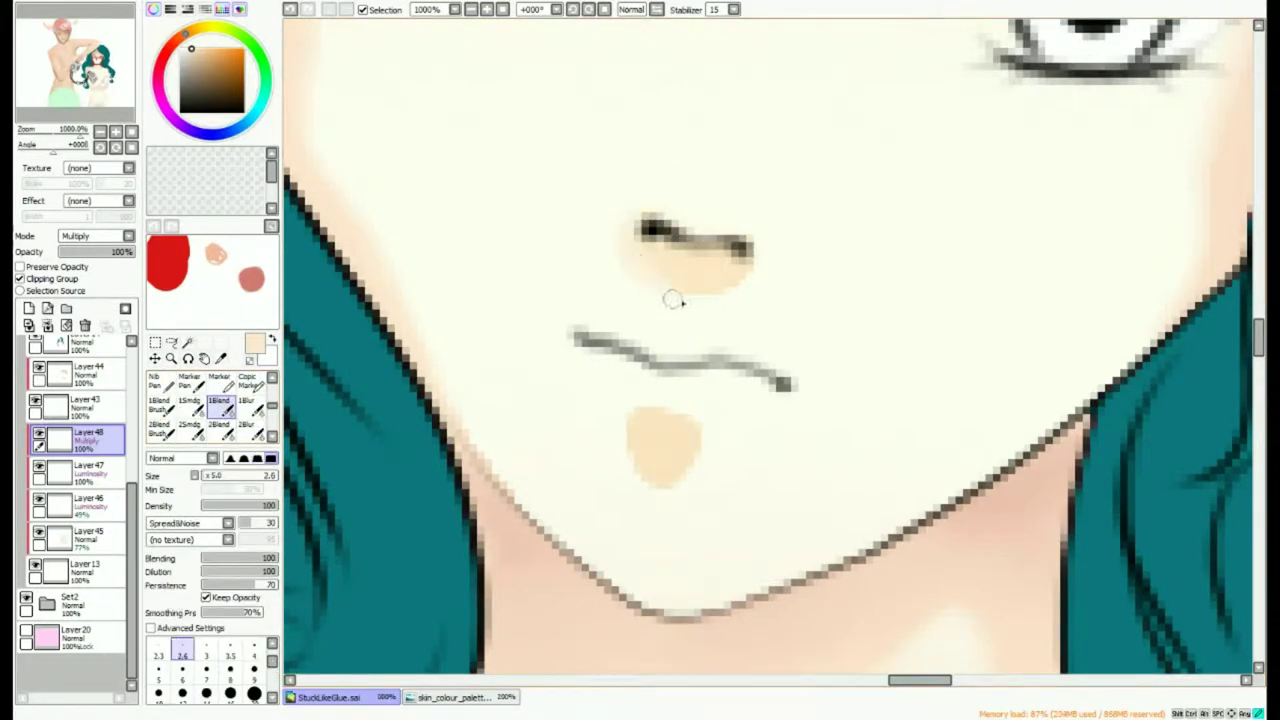
scroll(706, 460, "down", 5)
scroll(215, 425, "up", 3)
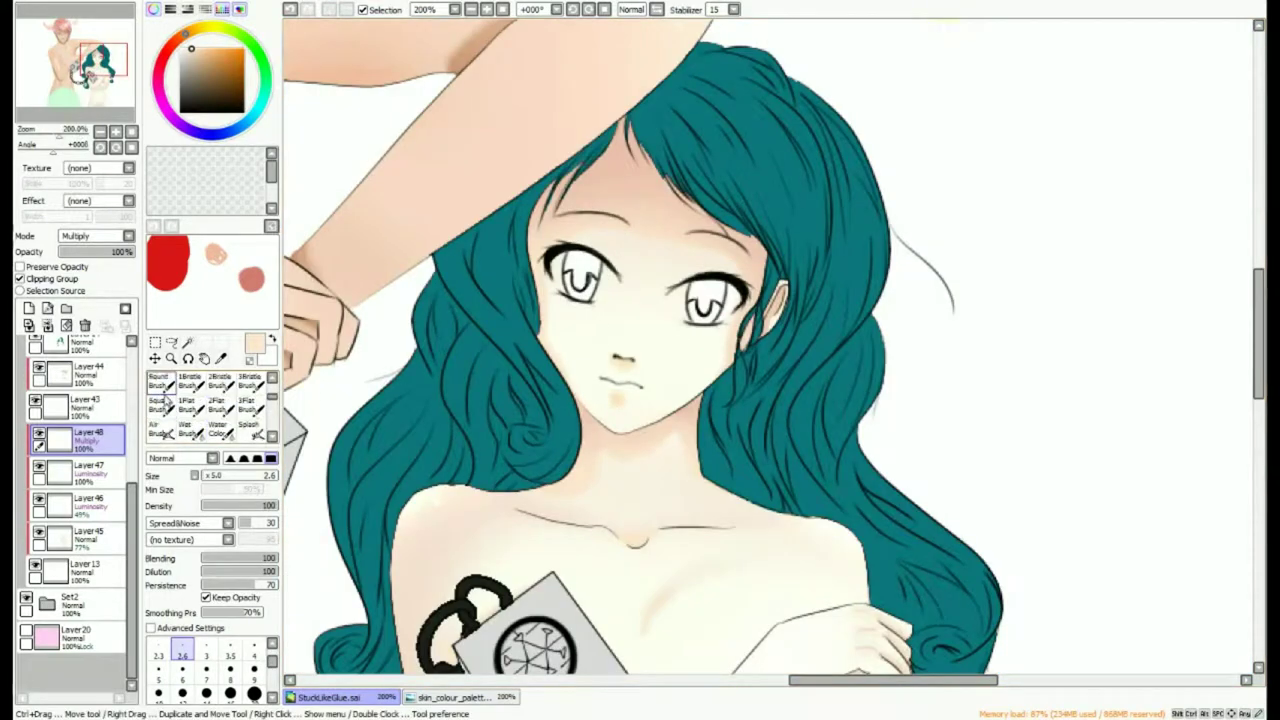
Airbrush light peach shading along the girl's nose bridge at size 7 and above her eyes at size 2.3.
left_click(162, 384)
scroll(165, 410, "down", 1)
left_click(162, 431)
scroll(677, 240, "up", 3)
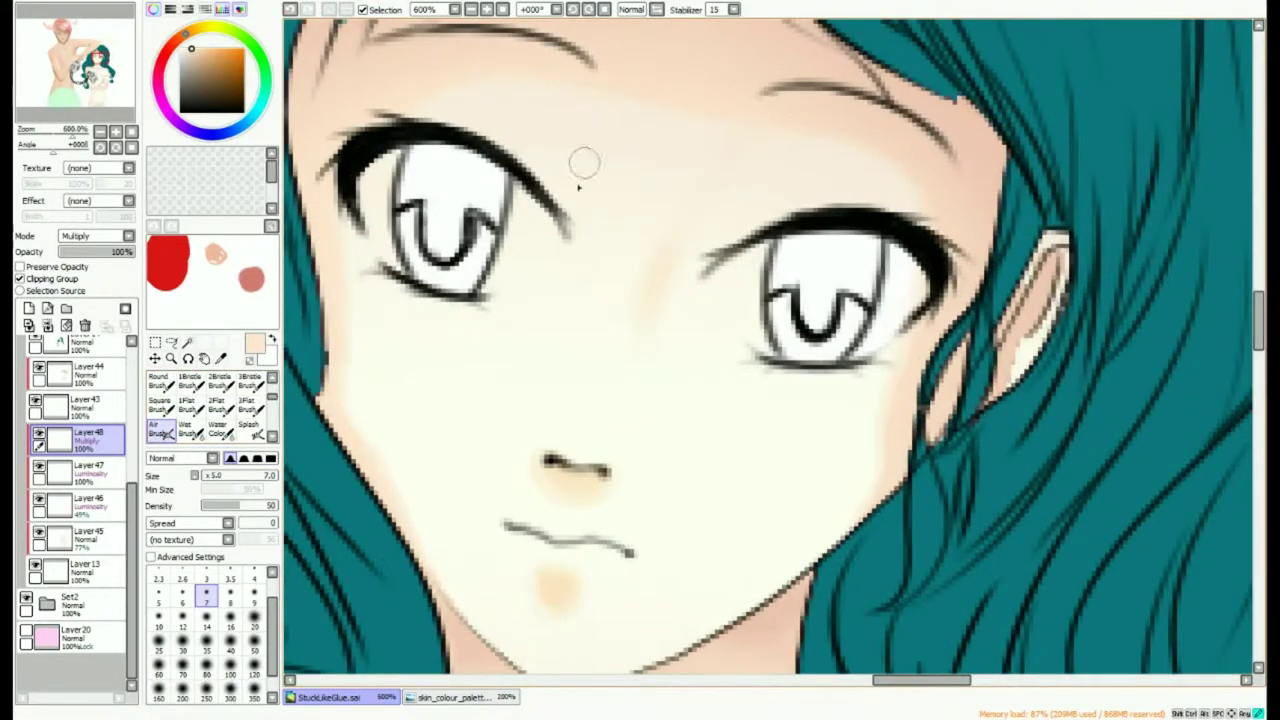
key("[")
key("[")
key("[")
key("[")
key("[")
key("[")
key("[")
scroll(798, 200, "up", 3)
mouse_move(658, 205)
left_mouse_down()
mouse_move(794, 223)
mouse_move(965, 289)
left_mouse_up()
scroll(531, 242, "down", 5)
scroll(500, 335, "up", 2)
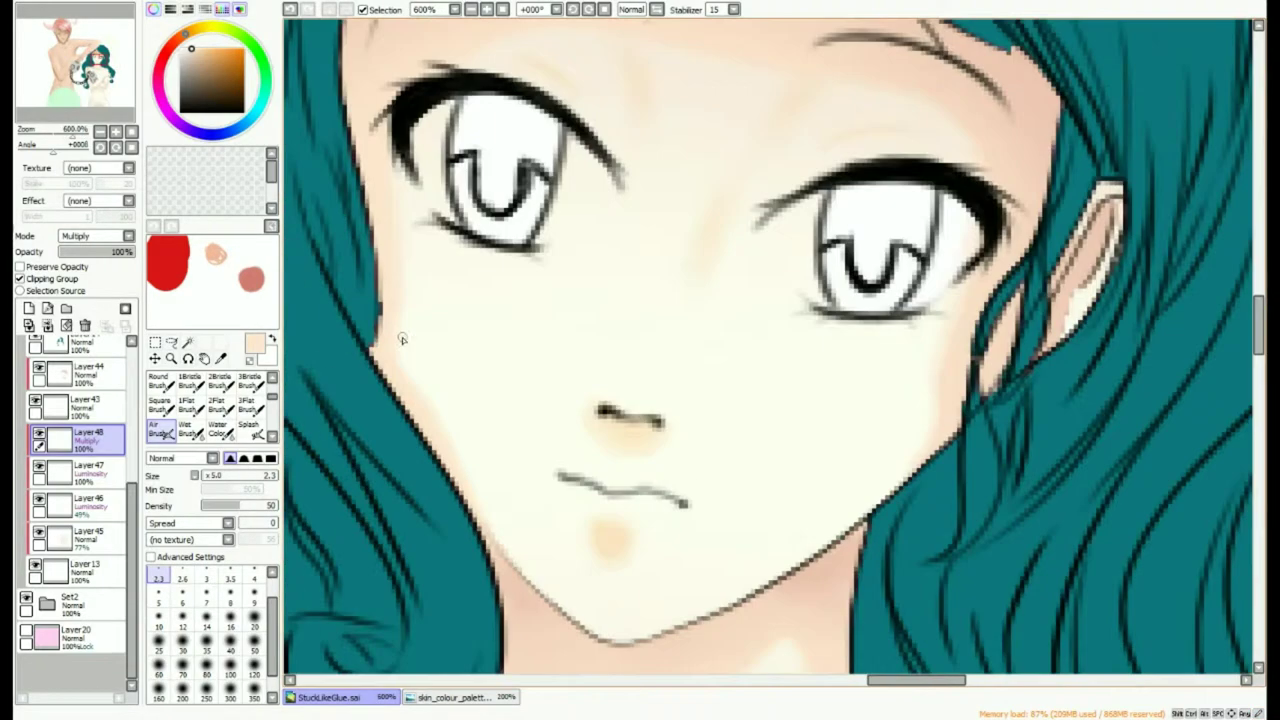
Lower Layer48's opacity to 64% and add a clipped layer above it in Luminosity mode.
scroll(400, 337, "down", 4)
scroll(300, 300, "up", 2)
left_click(30, 309)
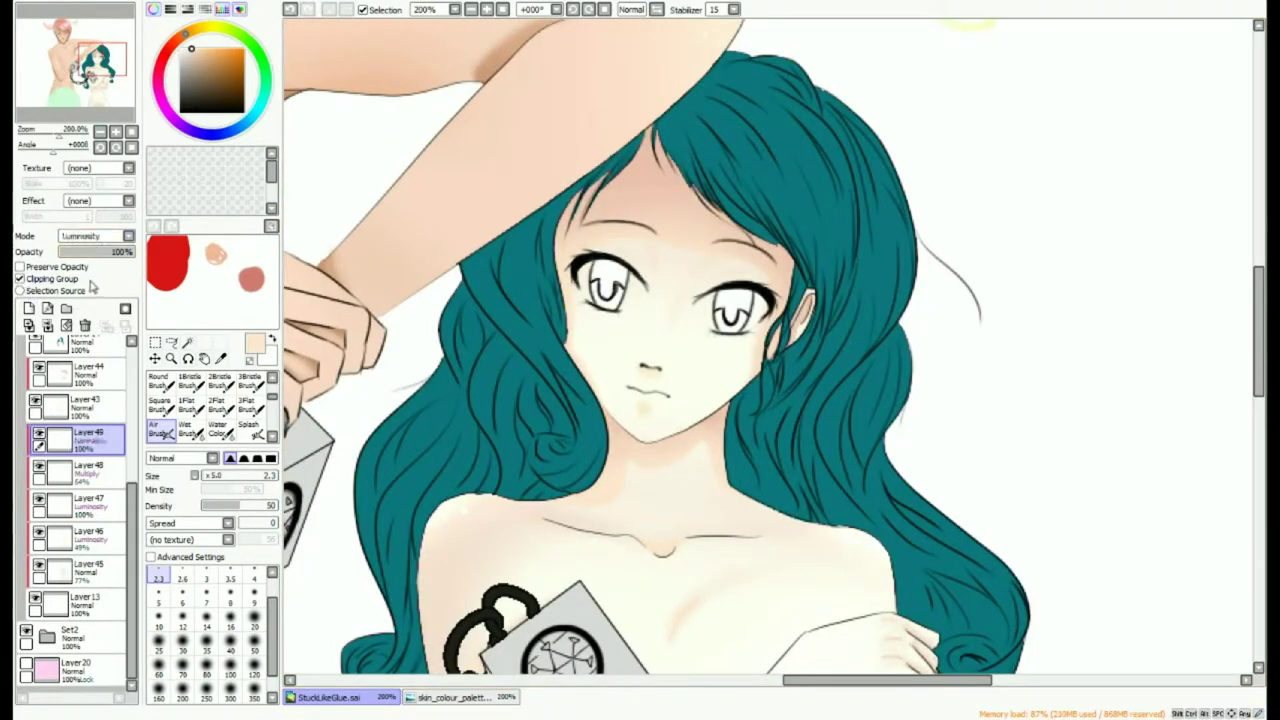
Airbrush highlights on the girl's cheeks, nose bridge and chin at size 14, and lower Layer49's opacity to 75%.
scroll(533, 345, "up", 4)
scroll(720, 386, "down", 4)
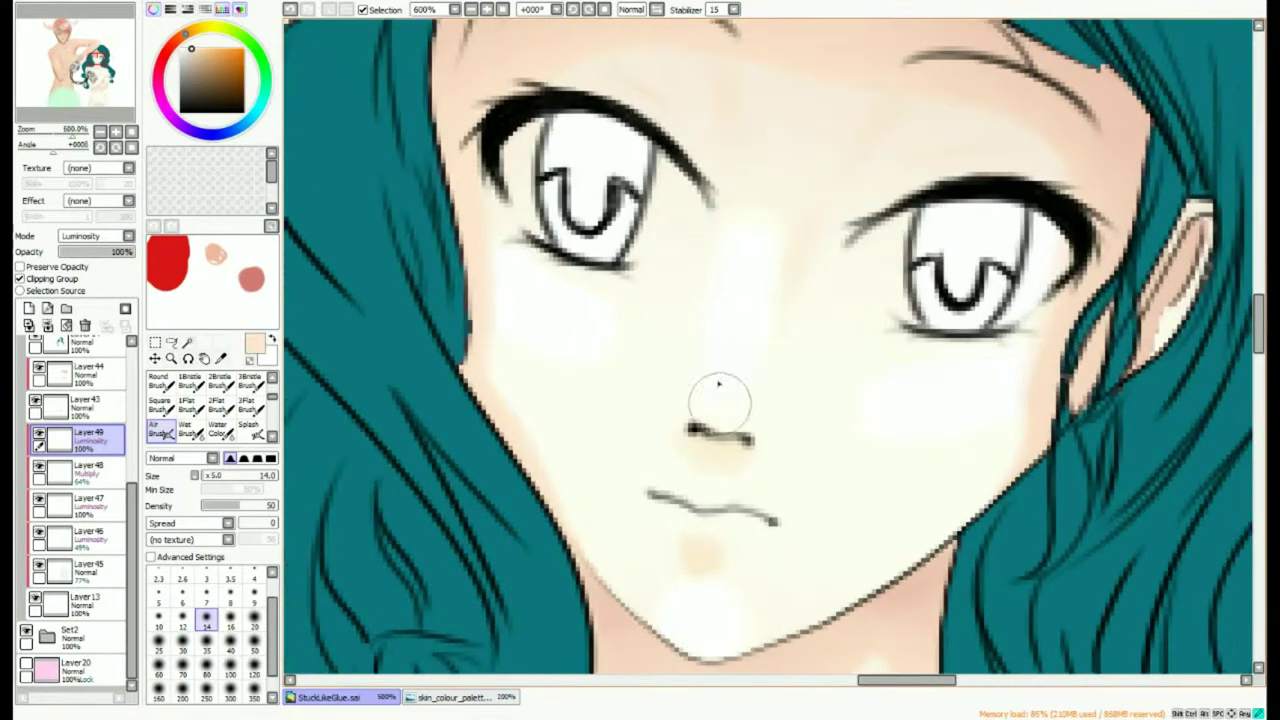
scroll(386, 408, "up", 4)
scroll(386, 408, "down", 5)
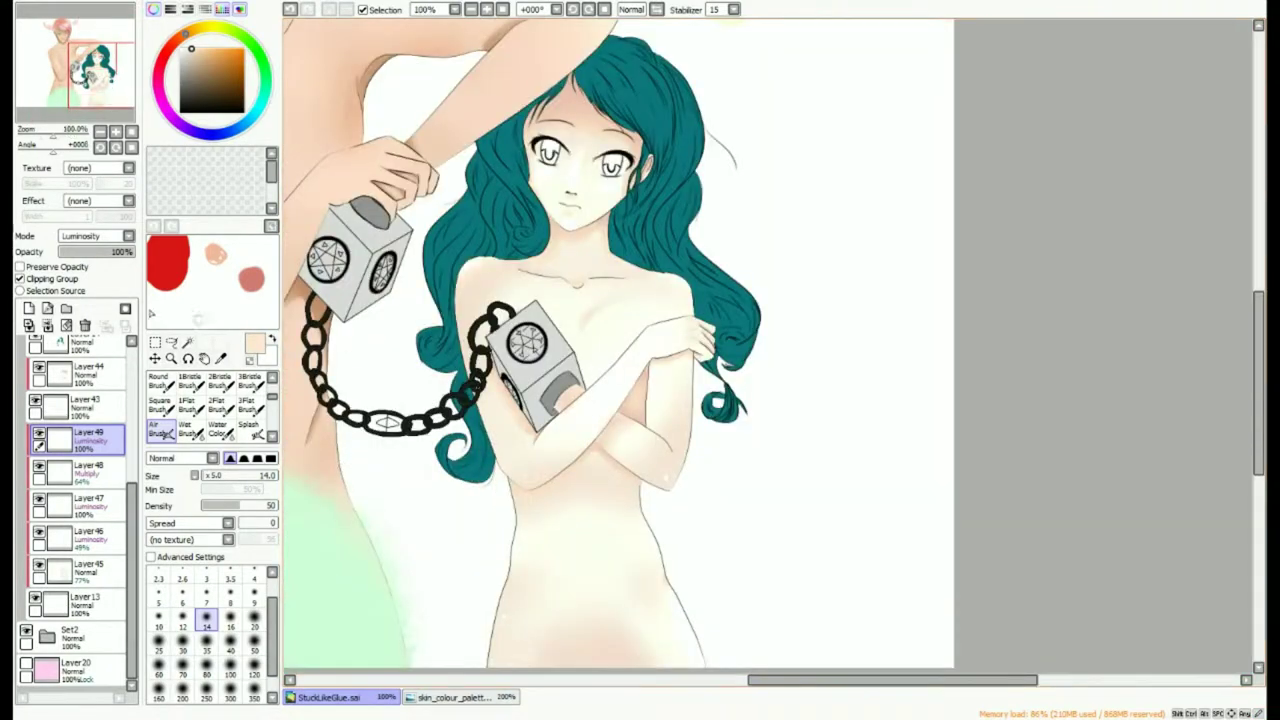
left_click(118, 252)
scroll(498, 327, "down", 3)
scroll(560, 340, "up", 4)
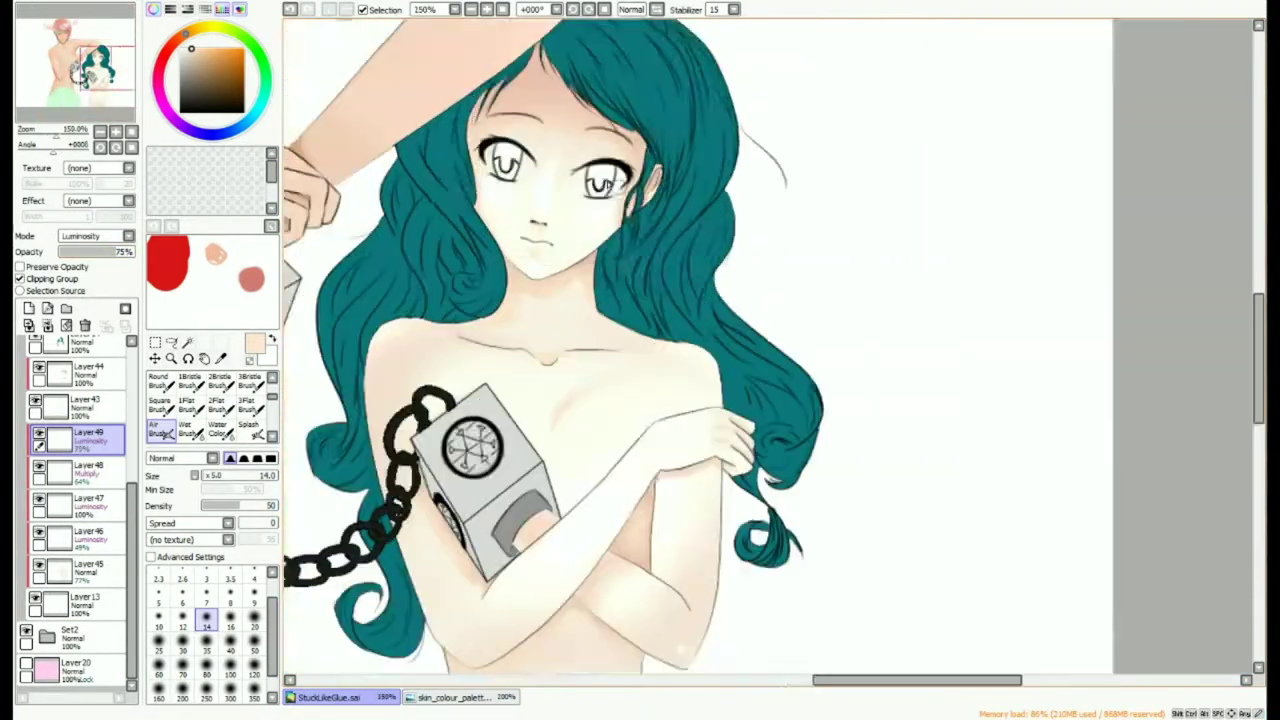
Add a clipped layer above Layer49 in Luminosity mode.
scroll(500, 370, "down", 4)
scroll(374, 407, "up", 1)
scroll(485, 598, "down", 2)
scroll(615, 549, "up", 4)
scroll(617, 546, "down", 4)
scroll(640, 340, "up", 7)
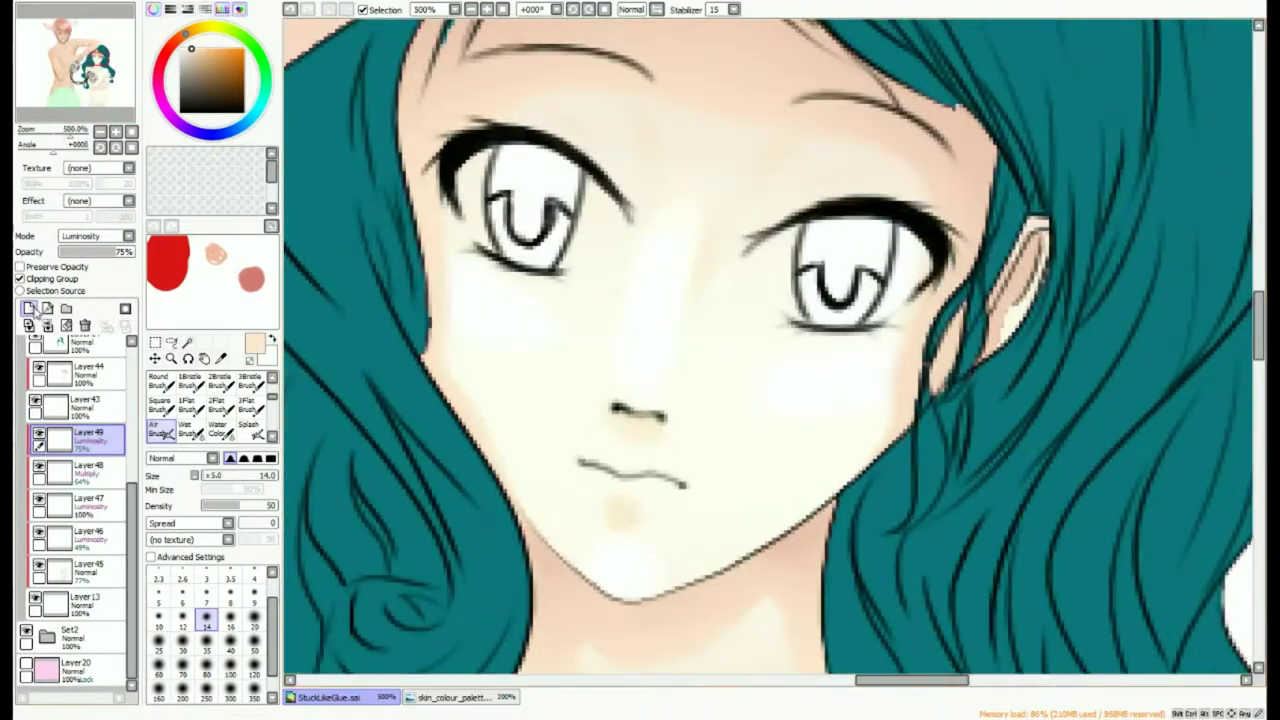
left_click(29, 309)
left_click(40, 279)
left_click(79, 236)
left_click(87, 298)
Dot small hard highlights on the girl's face with the Pen at sizes 7 and 0.7, and move Layer50 above Layer44.
scroll(200, 410, "up", 1)
left_click(161, 407)
left_click(206, 653)
scroll(551, 317, "up", 2)
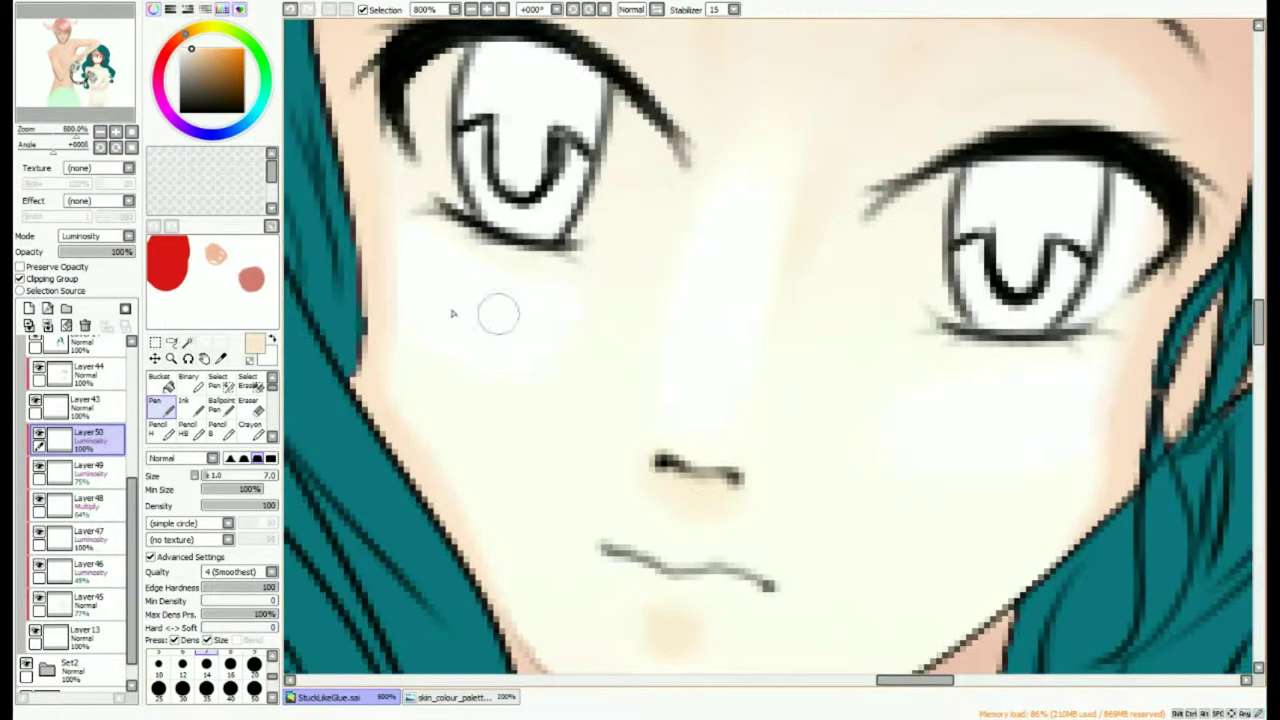
scroll(1020, 375, "up", 1)
scroll(206, 676, "up", 2)
left_click(159, 654)
scroll(1125, 397, "down", 3)
scroll(1112, 420, "up", 3)
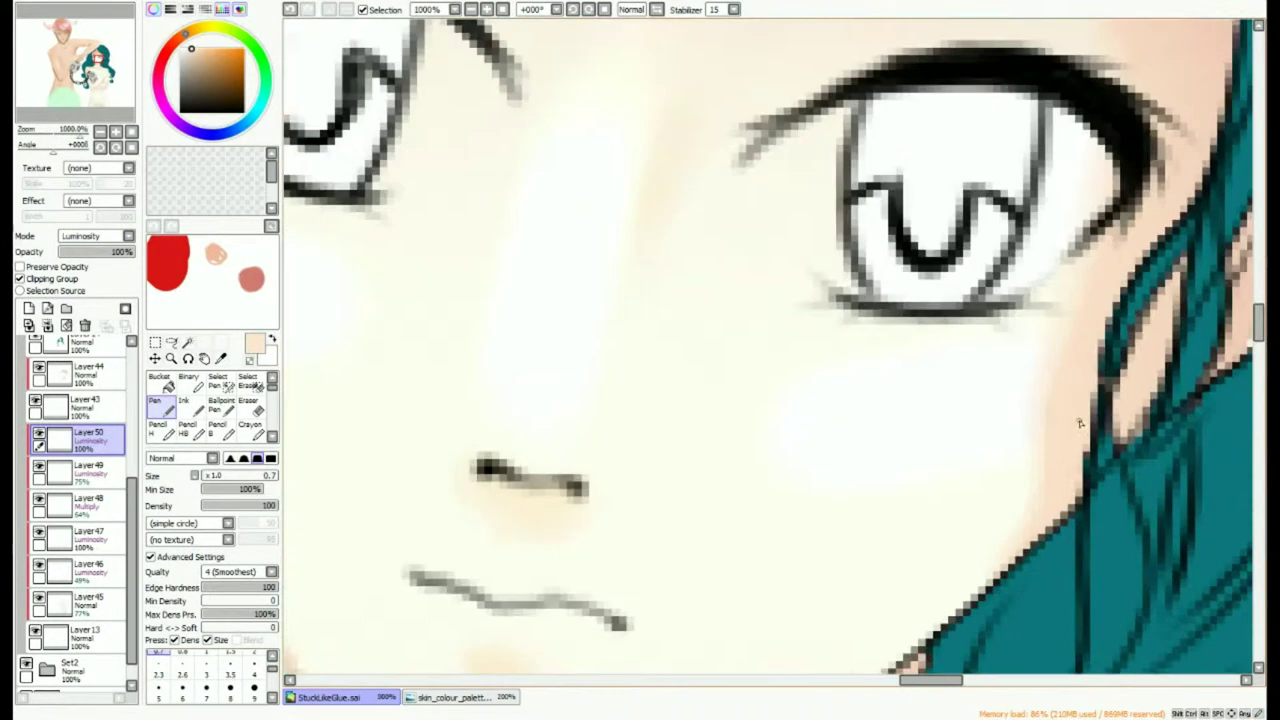
left_click_drag(100, 442, 103, 364)
scroll(992, 377, "down", 9)
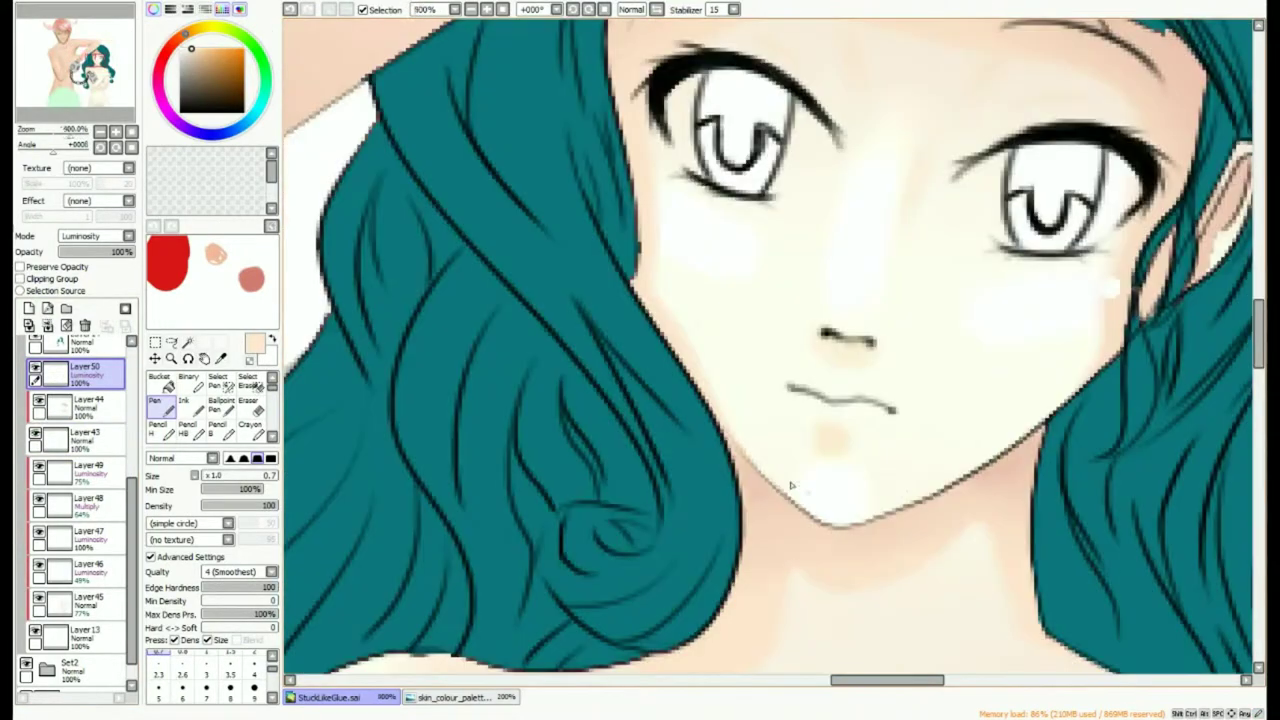
Add a clipped layer above Layer14 and show the eye colours on Layer15 and Layer16.
scroll(838, 362, "down", 4)
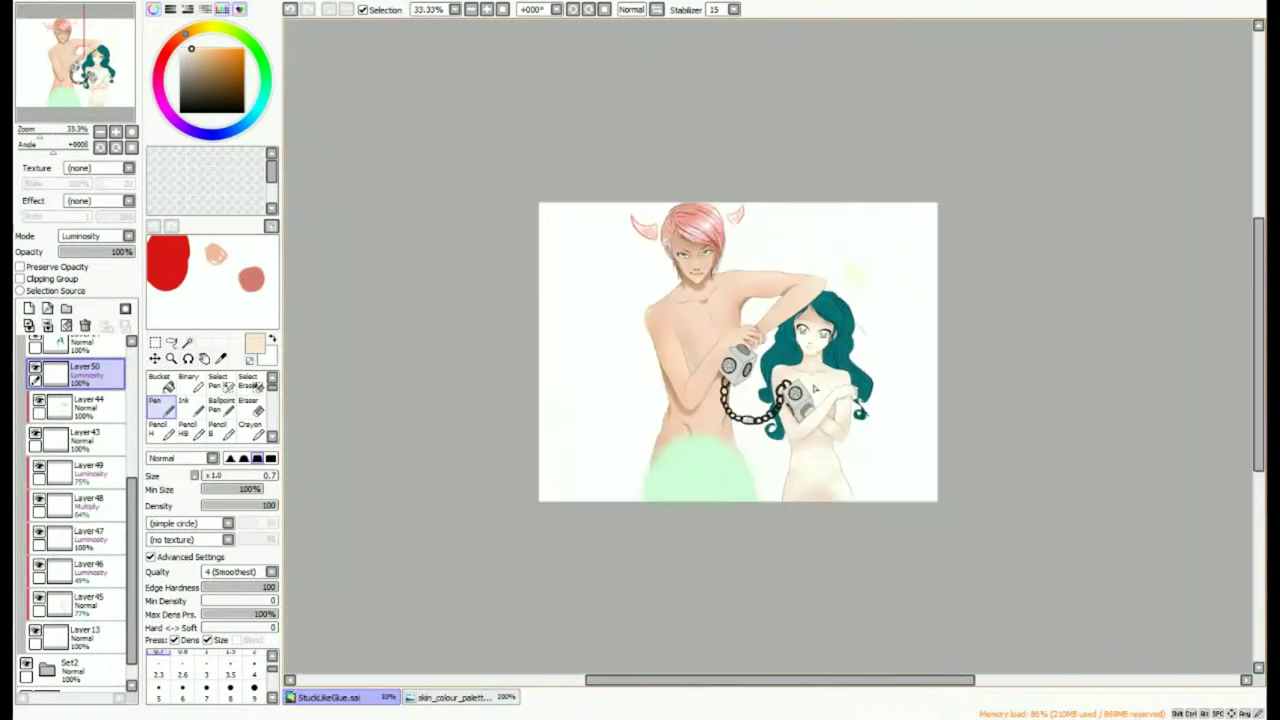
scroll(843, 352, "up", 7)
scroll(905, 260, "down", 5)
scroll(922, 325, "up", 2)
scroll(80, 602, "up", 3)
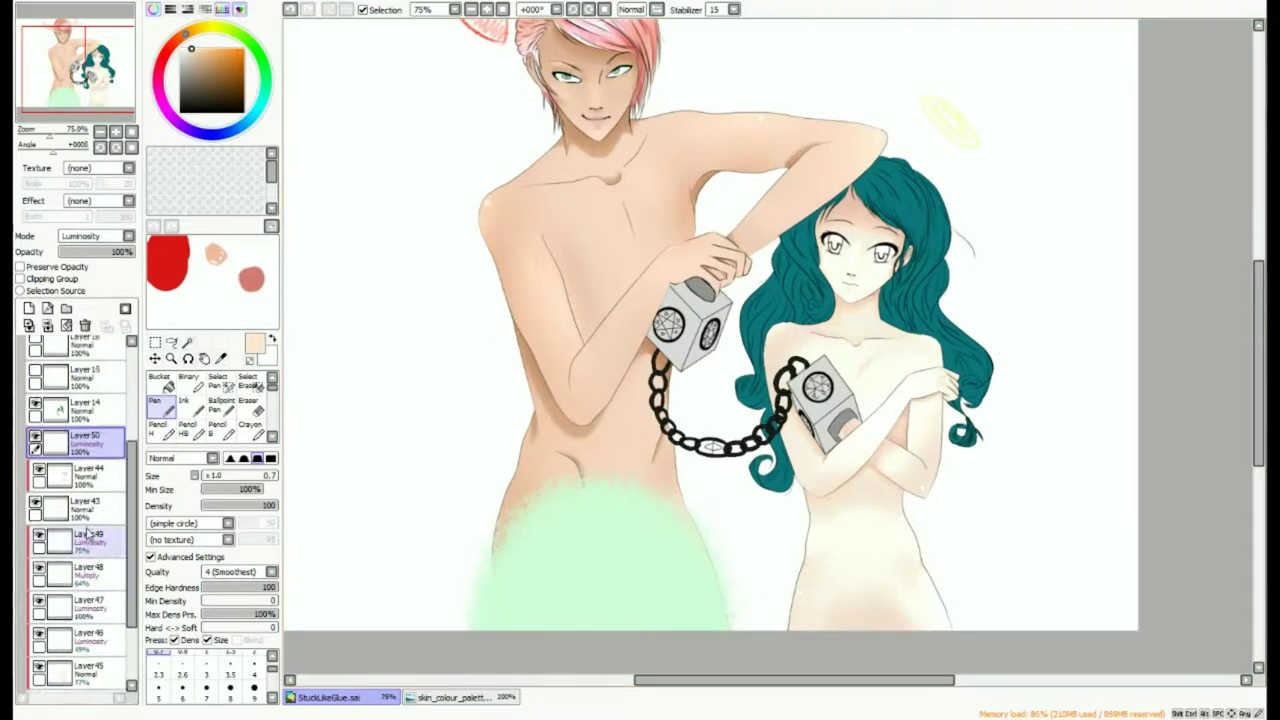
left_click(85, 481)
left_click(29, 308)
left_click(20, 279)
scroll(222, 427, "down", 3)
left_click(60, 448)
left_click(35, 442)
left_click(35, 409)
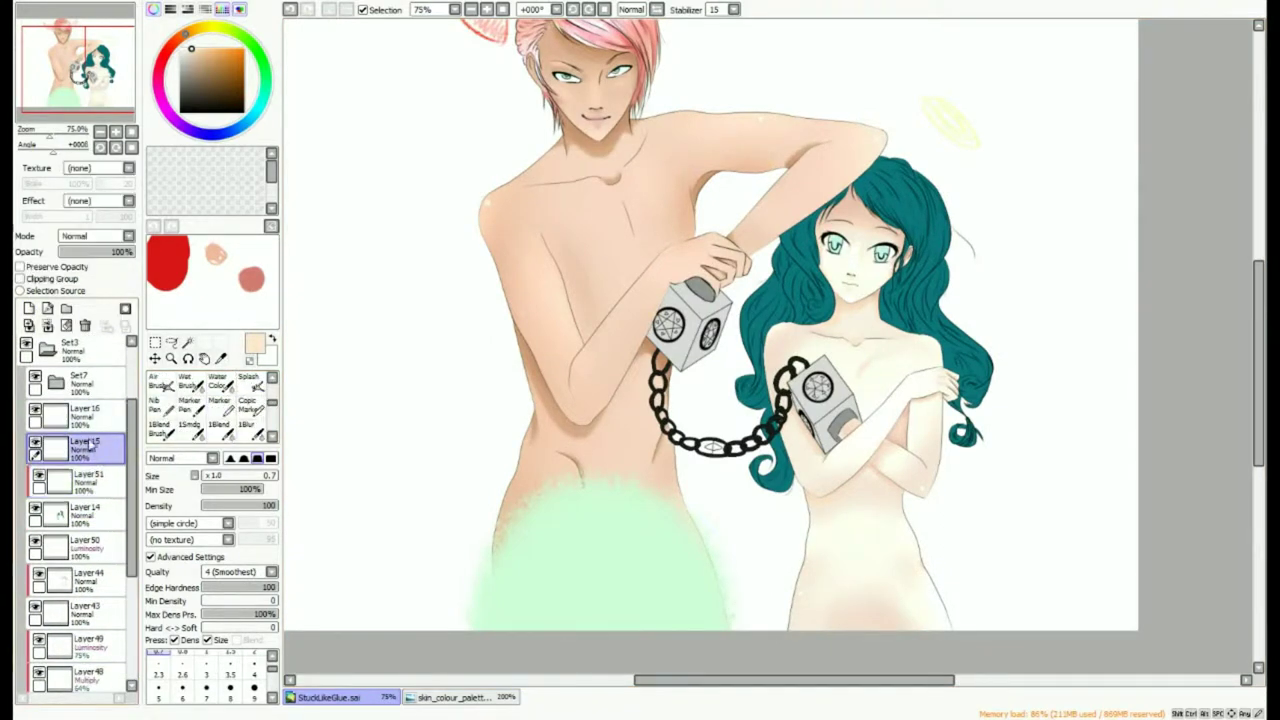
Airbrush pale teal shading over the whites of both eyes at size 14 on a new clipped layer above Layer15.
left_click(29, 308)
left_click(20, 279)
left_click(161, 383)
left_click(262, 101)
scroll(870, 227, "up", 6)
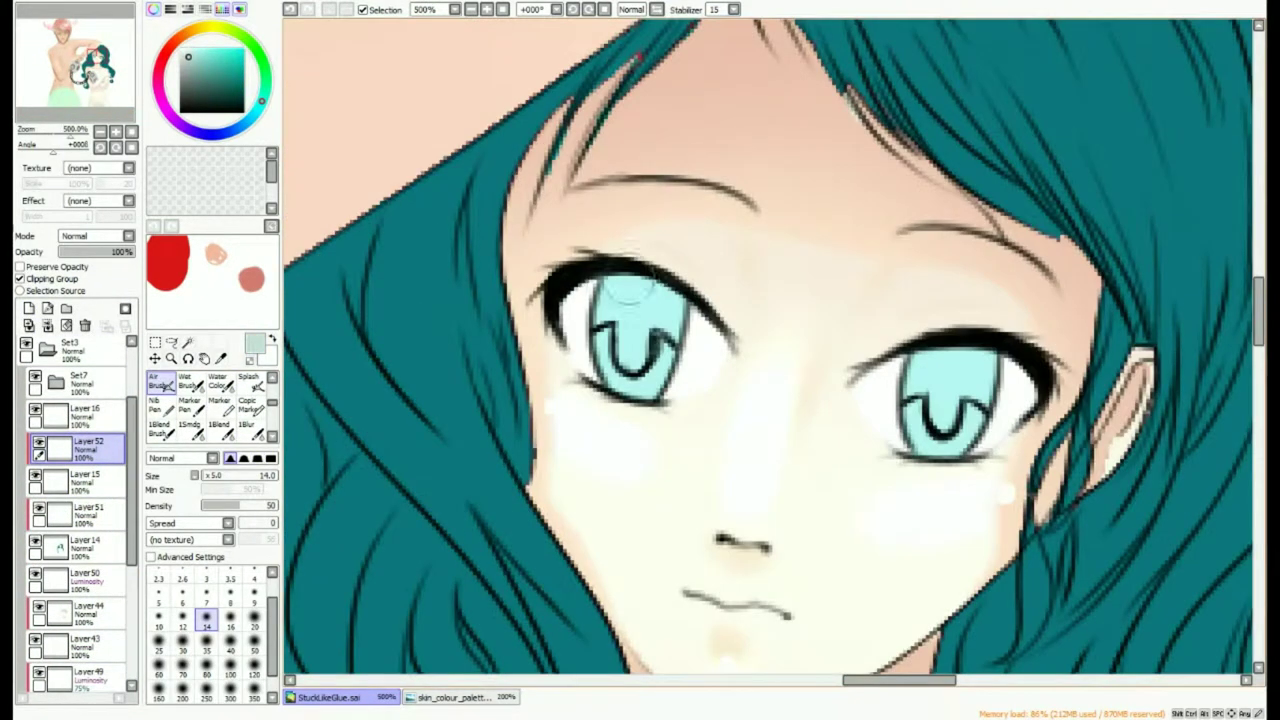
left_click(291, 9)
mouse_move(578, 306)
left_mouse_down()
mouse_move(712, 326)
mouse_move(566, 338)
left_mouse_up()
mouse_move(1020, 380)
left_mouse_down()
mouse_move(848, 404)
mouse_move(1022, 384)
left_mouse_up()
Paint the upper irises and pupils dark purple with the Pen at size 14 on a new clipped layer above Layer16.
scroll(706, 378, "down", 4)
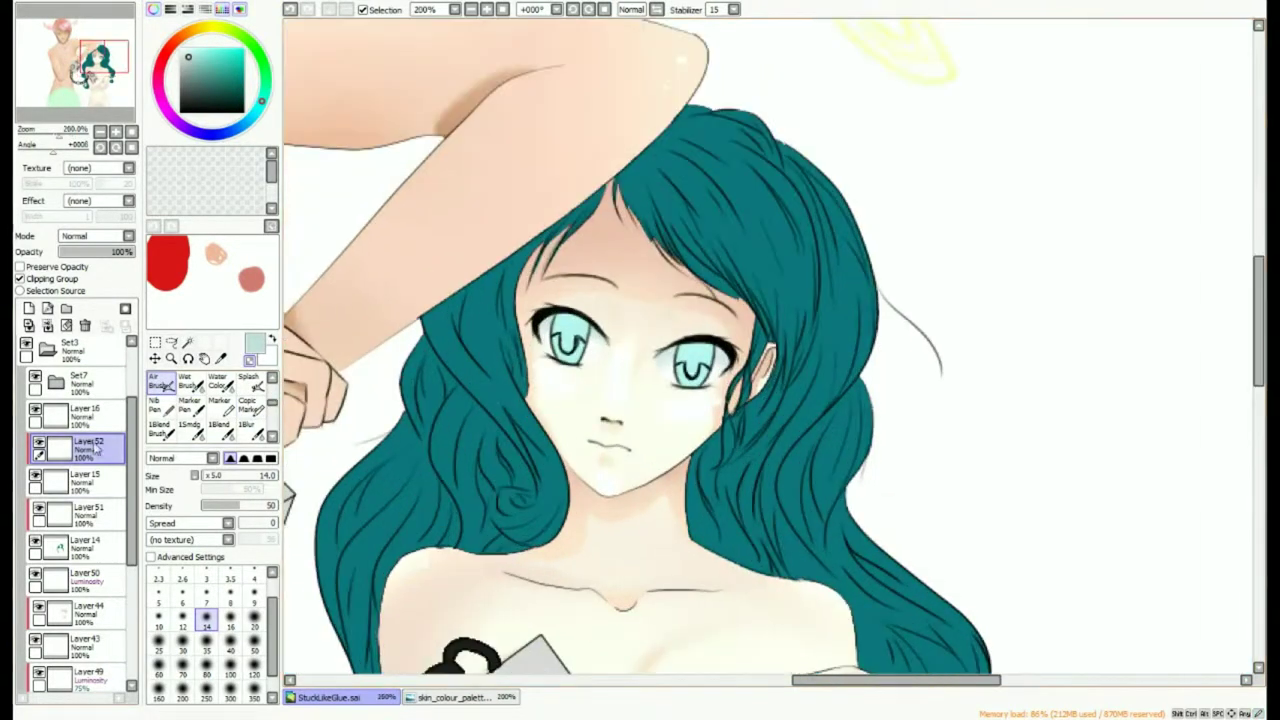
left_click(29, 308)
left_click(212, 90)
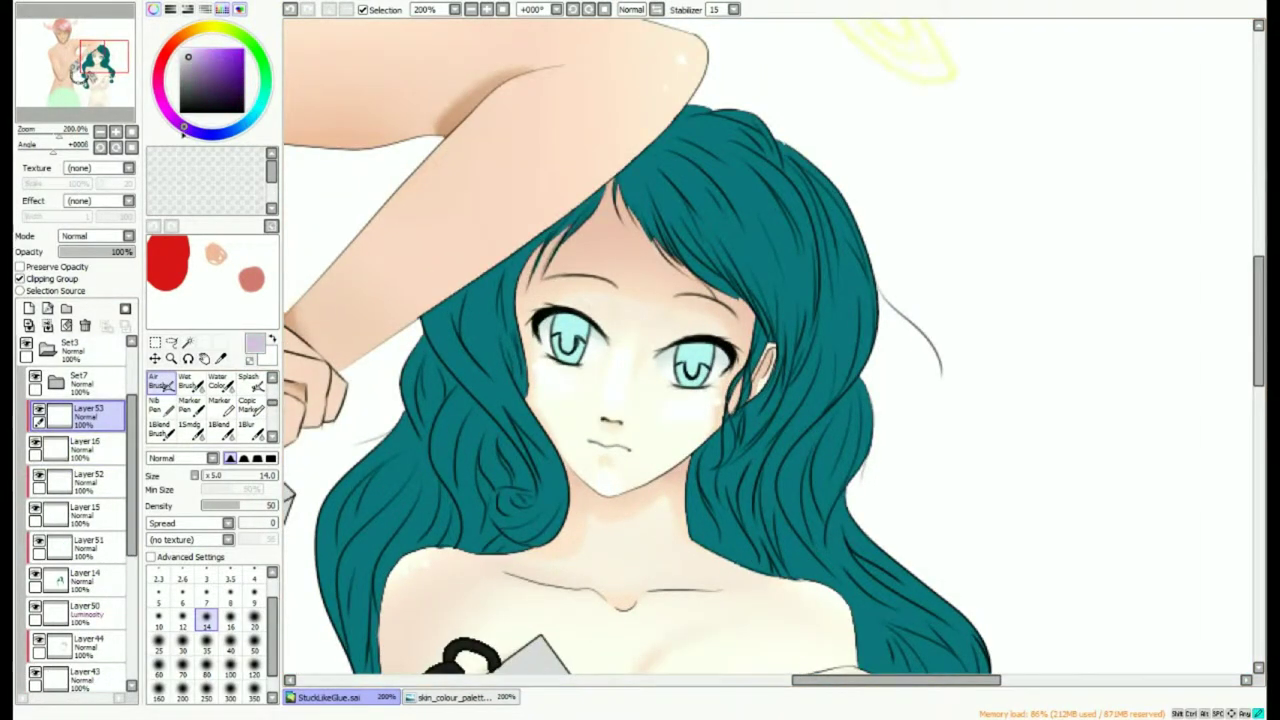
scroll(168, 400, "up", 3)
left_click(161, 384)
scroll(567, 335, "up", 4)
left_click(230, 667)
left_click(206, 664)
mouse_move(560, 320)
left_mouse_down()
mouse_move(571, 357)
mouse_move(540, 306)
left_mouse_up()
left_click_drag(700, 390, 602, 351)
left_click_drag(885, 350, 796, 351)
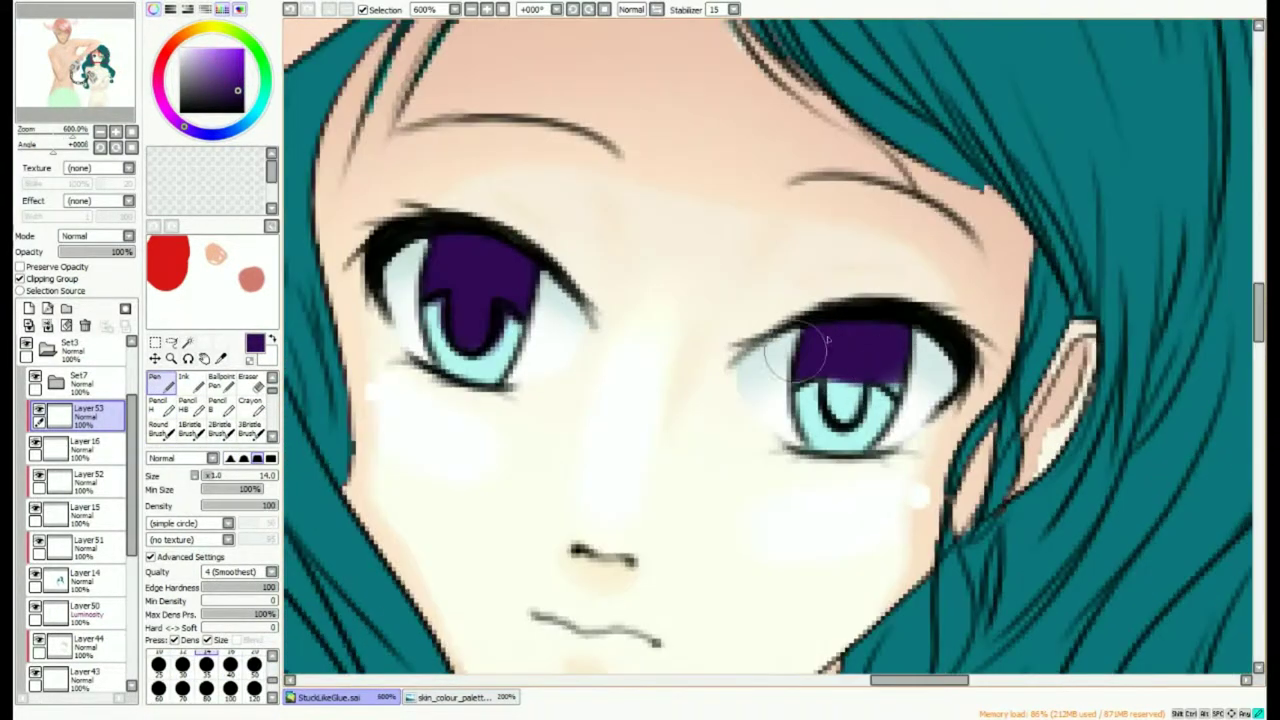
left_click_drag(840, 390, 843, 416)
Add a clipped layer above Layer53 in Overlay mode and choose dark blue as the colour.
scroll(862, 258, "down", 5)
scroll(871, 238, "up", 2)
left_click(29, 309)
left_click(20, 279)
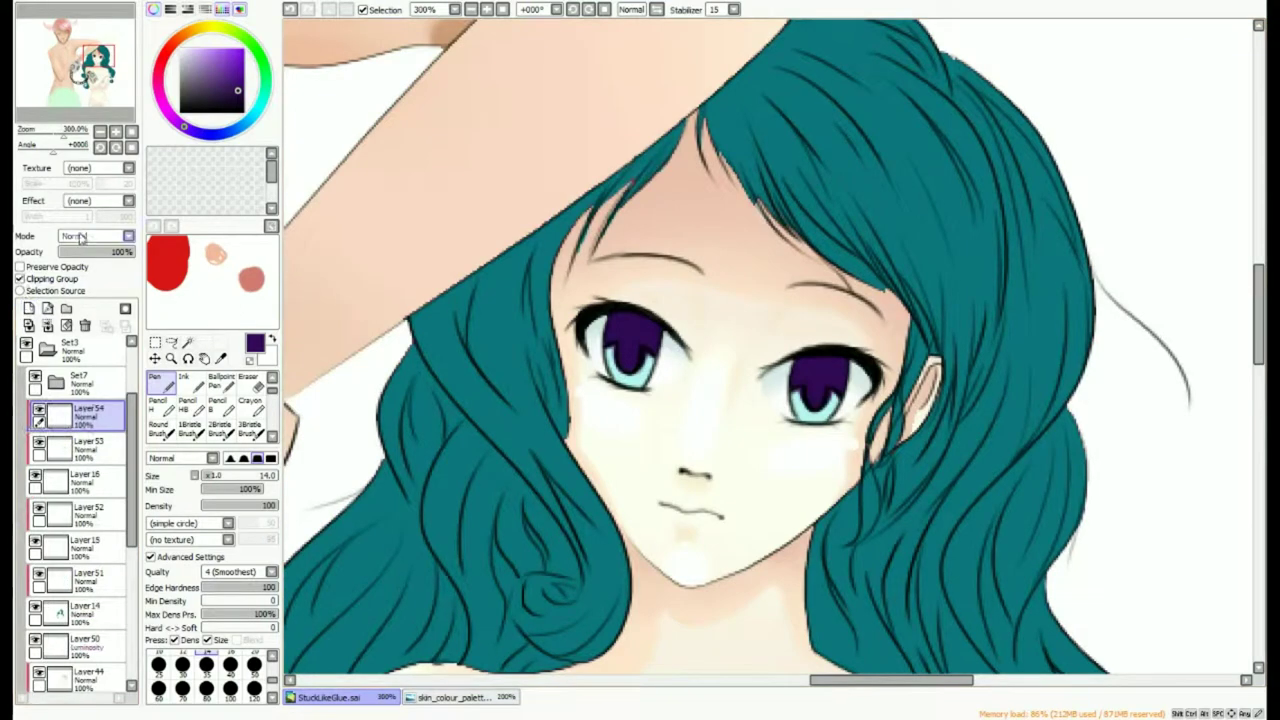
left_click(89, 297)
left_click(162, 107)
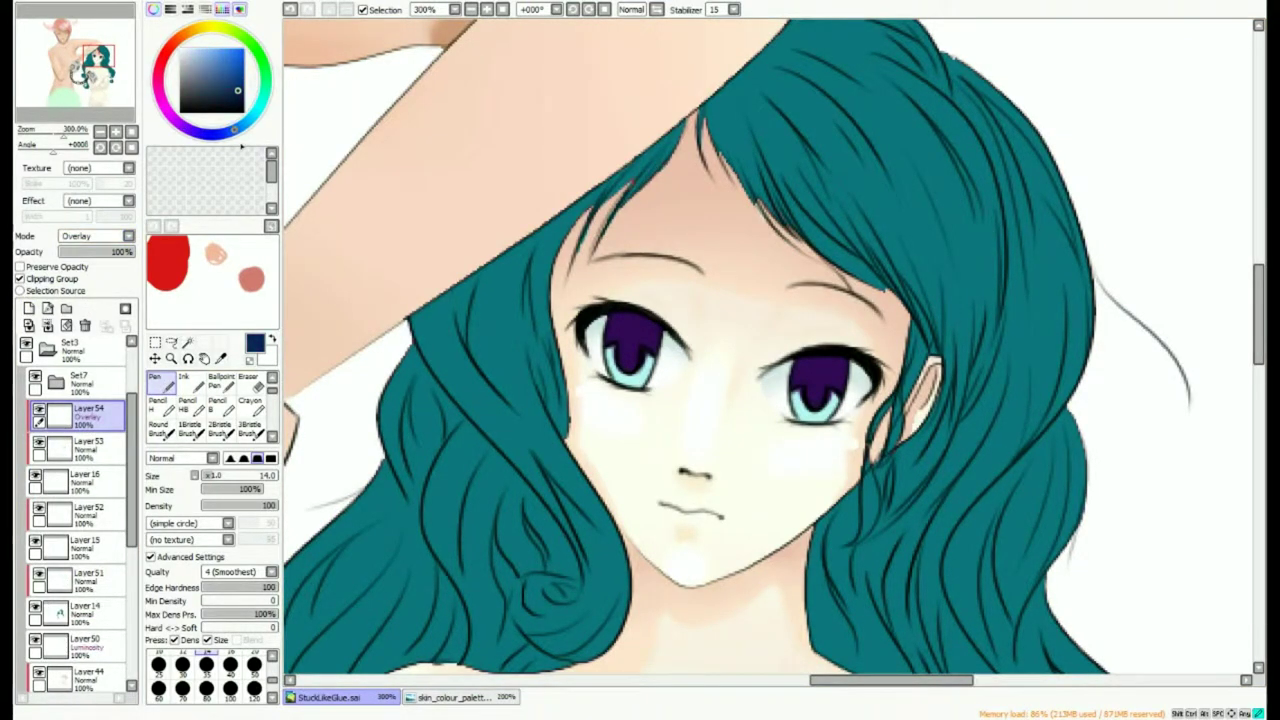
Try dark blue strokes in the lower iris with the Pen at size 2.6, and change Layer54's blending mode to Normal.
scroll(206, 676, "up", 3)
left_click(182, 668)
scroll(637, 373, "up", 4)
left_click_drag(706, 216, 668, 380)
left_click(290, 10)
left_click(106, 237)
left_click(95, 250)
left_click_drag(706, 248, 650, 392)
left_click(290, 10)
Draw dark blue strokes along both sides of the girl's lower irises.
left_click_drag(698, 318, 650, 398)
left_click_drag(708, 288, 698, 342)
left_click_drag(541, 275, 572, 382)
scroll(610, 565, "down", 4)
scroll(610, 565, "up", 4)
left_click_drag(965, 352, 918, 408)
scroll(806, 263, "down", 2)
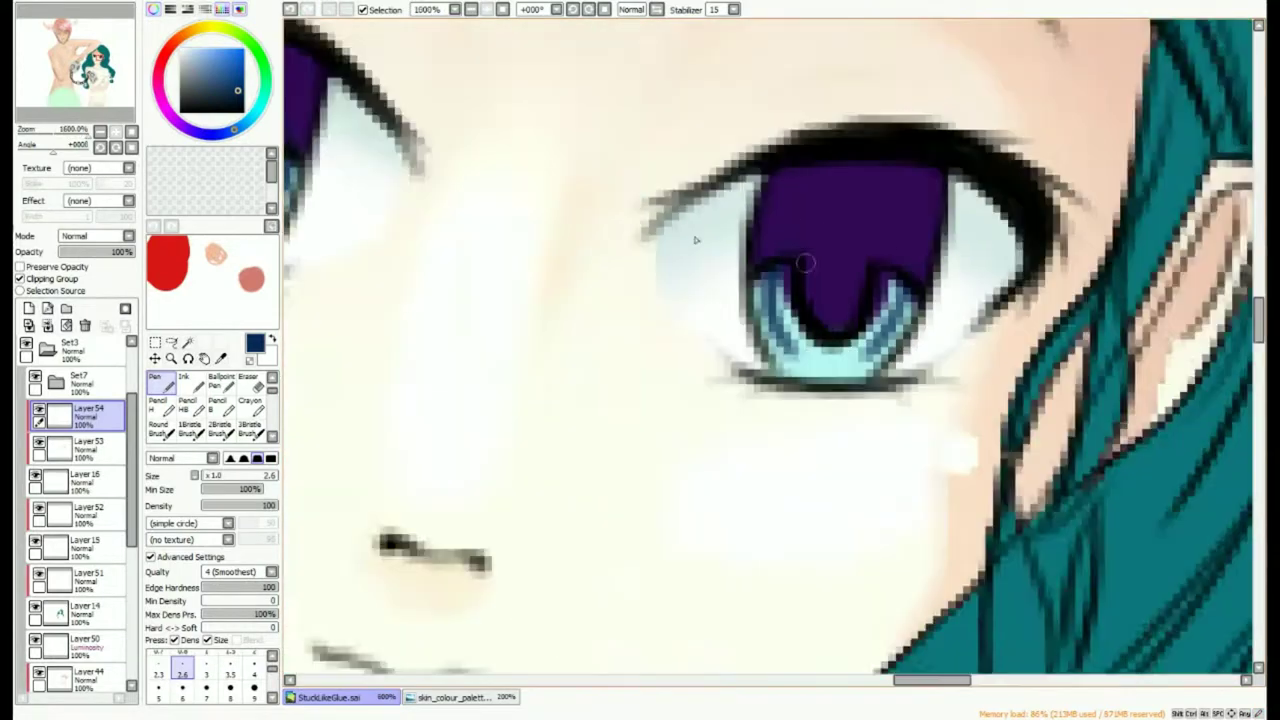
Soften the dark blue iris strokes in both eyes with the 1Blend brush at size 0.7.
scroll(806, 263, "down", 1)
scroll(218, 408, "down", 3)
left_click(220, 406)
left_click(159, 654)
left_click_drag(893, 337, 858, 392)
left_click_drag(692, 304, 720, 396)
mouse_move(706, 330)
left_mouse_down()
mouse_move(731, 411)
mouse_move(1030, 435)
left_mouse_up()
scroll(730, 405, "down", 2)
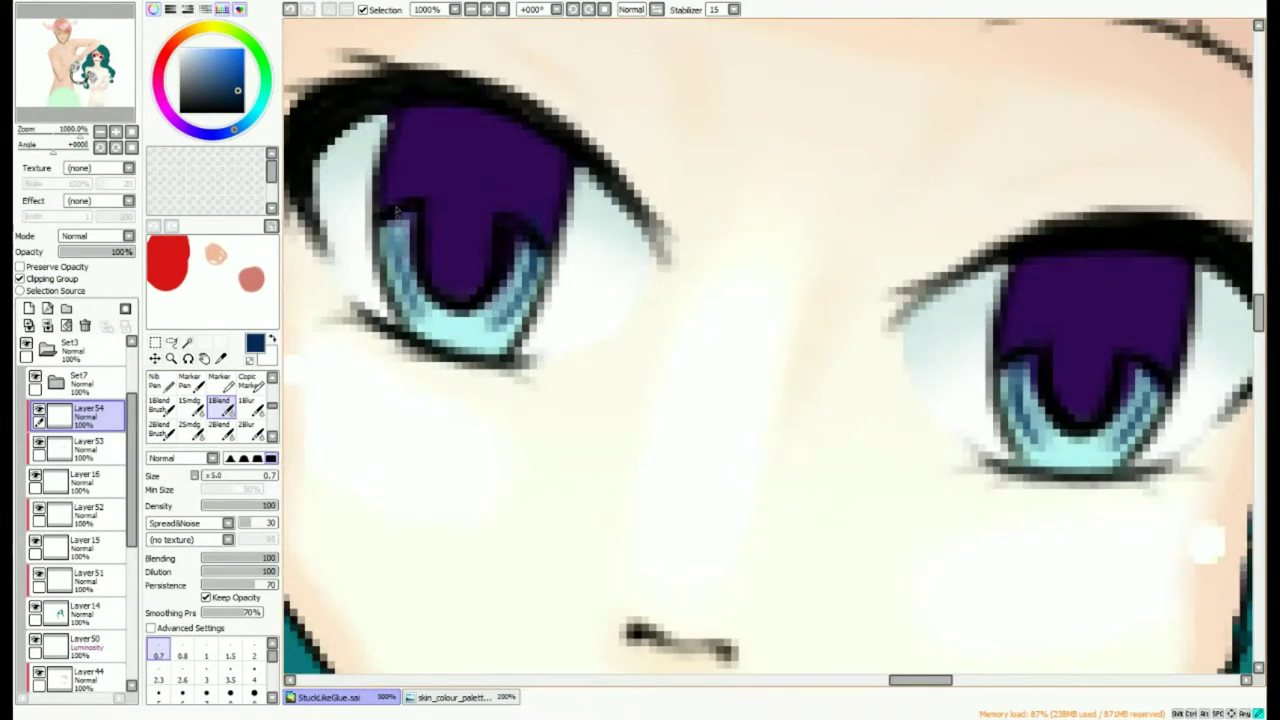
Add more dark blue to the lower iris of the right-hand eye and blend it with the 1Blend brush.
scroll(500, 275, "down", 4)
scroll(502, 330, "up", 3)
scroll(215, 405, "up", 3)
left_click(161, 383)
scroll(460, 290, "up", 1)
left_click_drag(1108, 400, 1026, 376)
scroll(1022, 378, "up", 2)
scroll(218, 405, "down", 3)
left_click(220, 407)
scroll(427, 311, "down", 4)
scroll(380, 280, "up", 3)
scroll(415, 375, "down", 3)
scroll(683, 404, "up", 4)
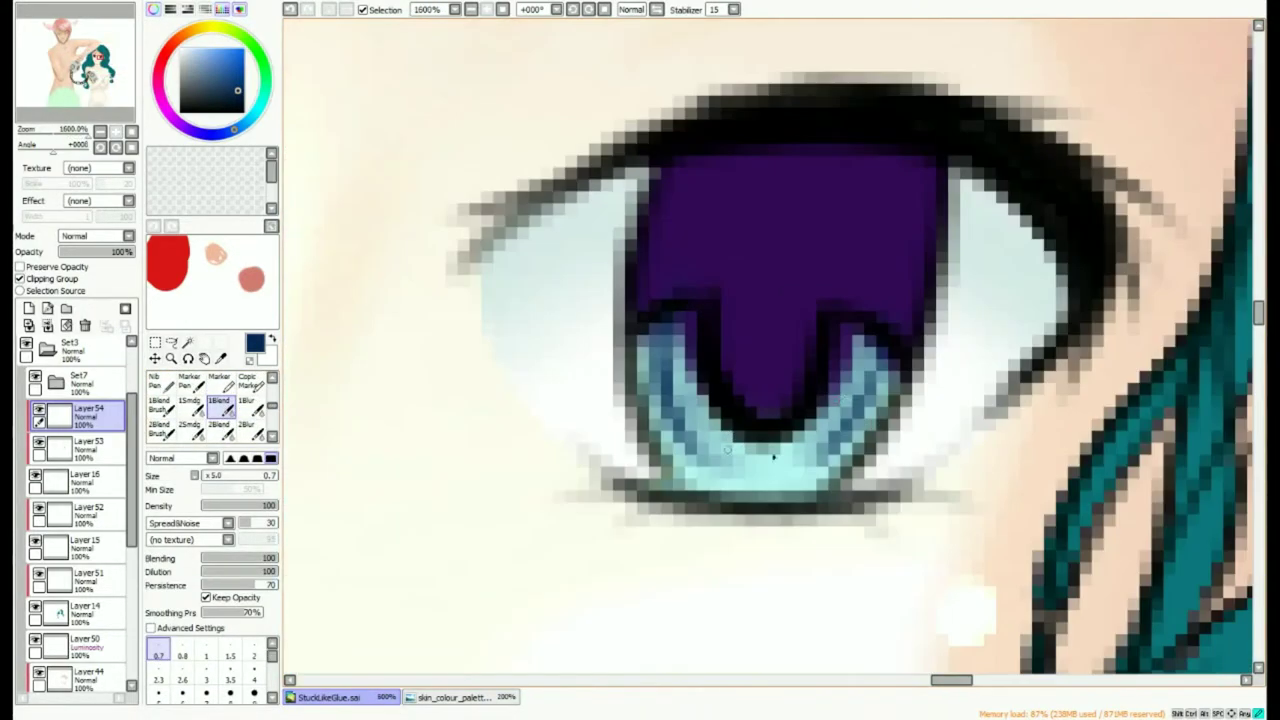
Add a clipped layer above Layer54 in Screen mode and choose light pink for the Pen.
scroll(757, 465, "down", 8)
left_click(30, 307)
scroll(92, 240, "up", 1)
scroll(166, 408, "up", 3)
left_click(164, 407)
left_click_drag(258, 58, 173, 44)
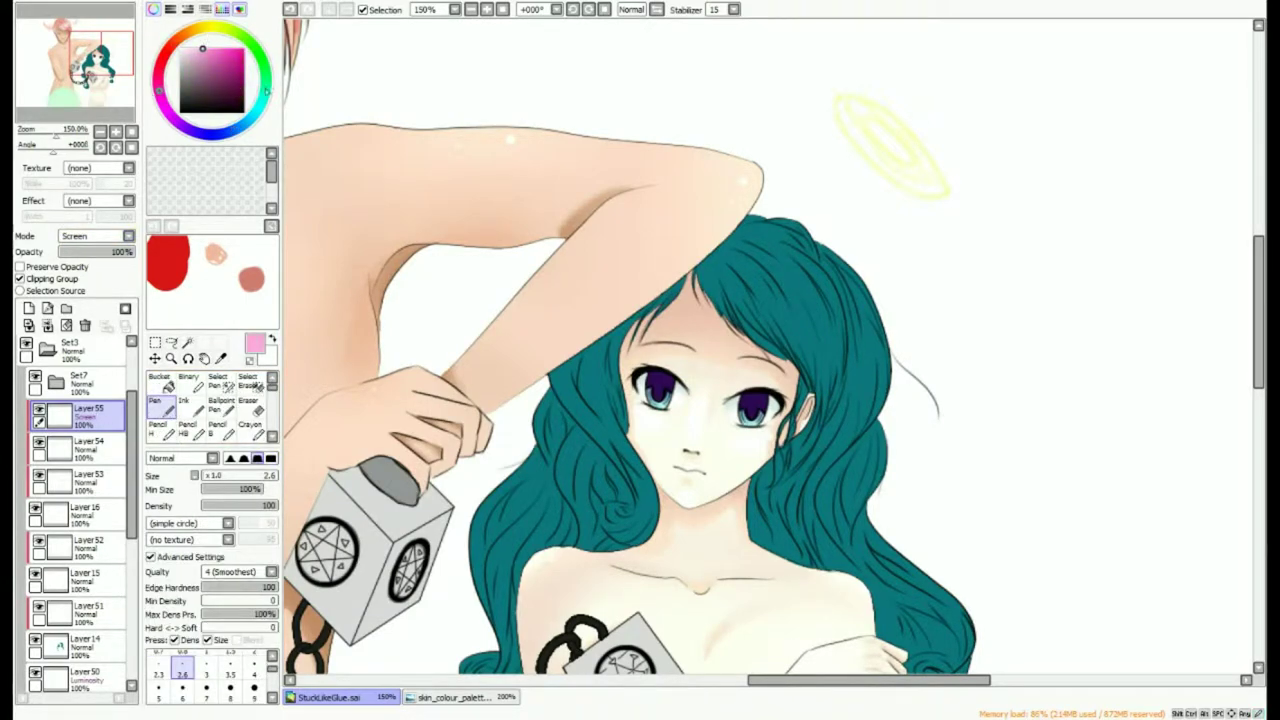
Paint light pink over the lower irises and pupils of both eyes with the Pen at size 35.
scroll(206, 686, "down", 2)
left_click(206, 689)
left_click_drag(660, 401, 651, 391)
key("ctrl+z")
scroll(713, 425, "up", 3)
left_click_drag(557, 390, 562, 370)
left_click_drag(816, 427, 812, 435)
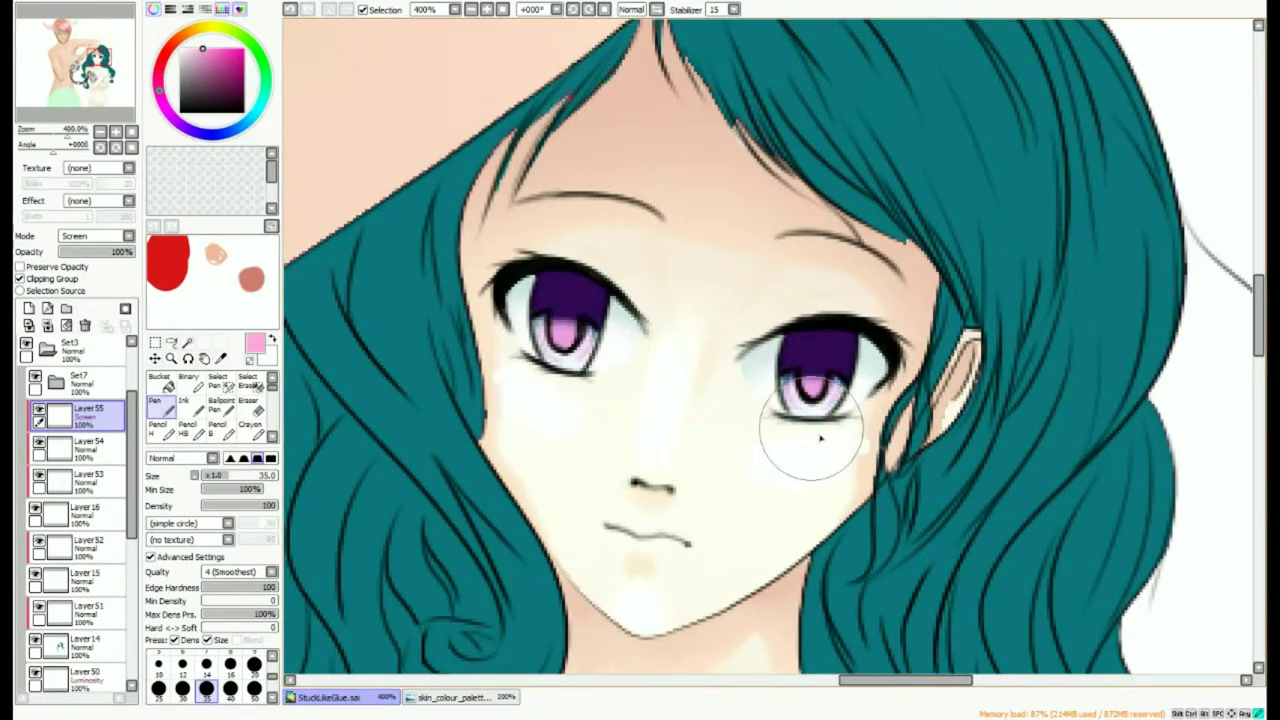
Erase and blend the pink at the bottom of both irises, and lower Layer55's opacity to 74%.
scroll(812, 443, "up", 3)
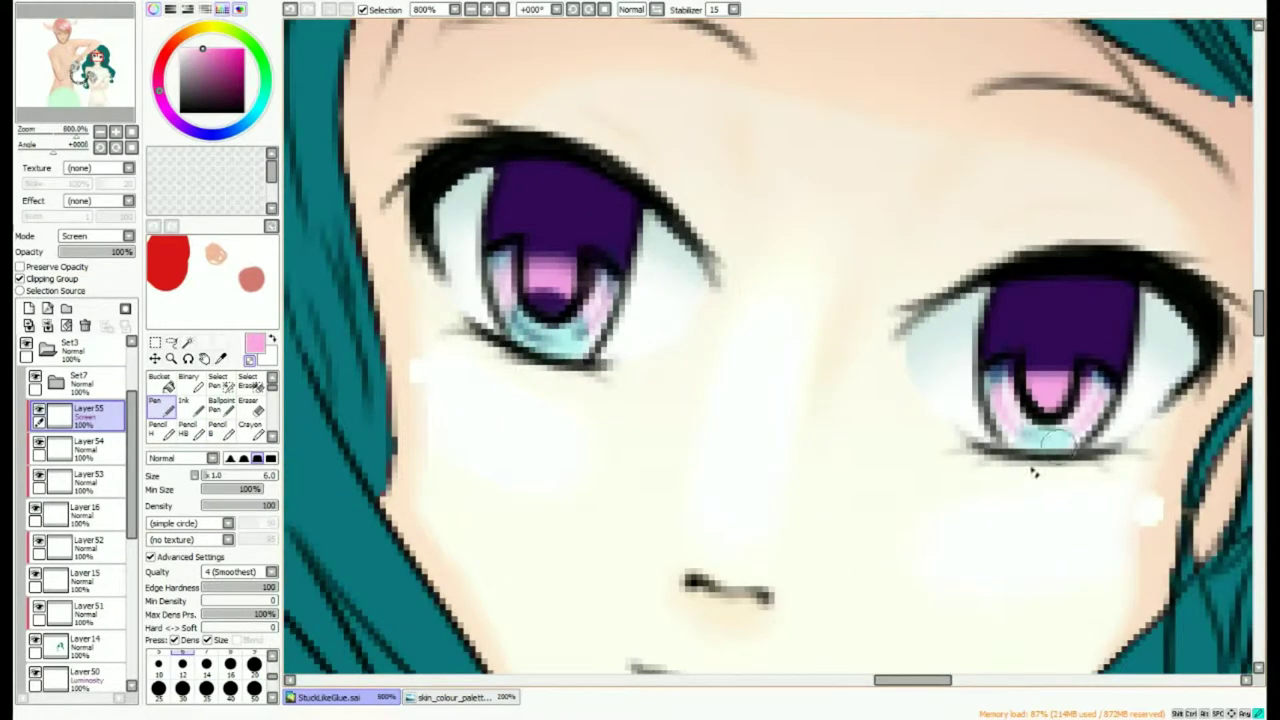
key("ctrl+z")
scroll(222, 408, "down", 3)
left_click(222, 407)
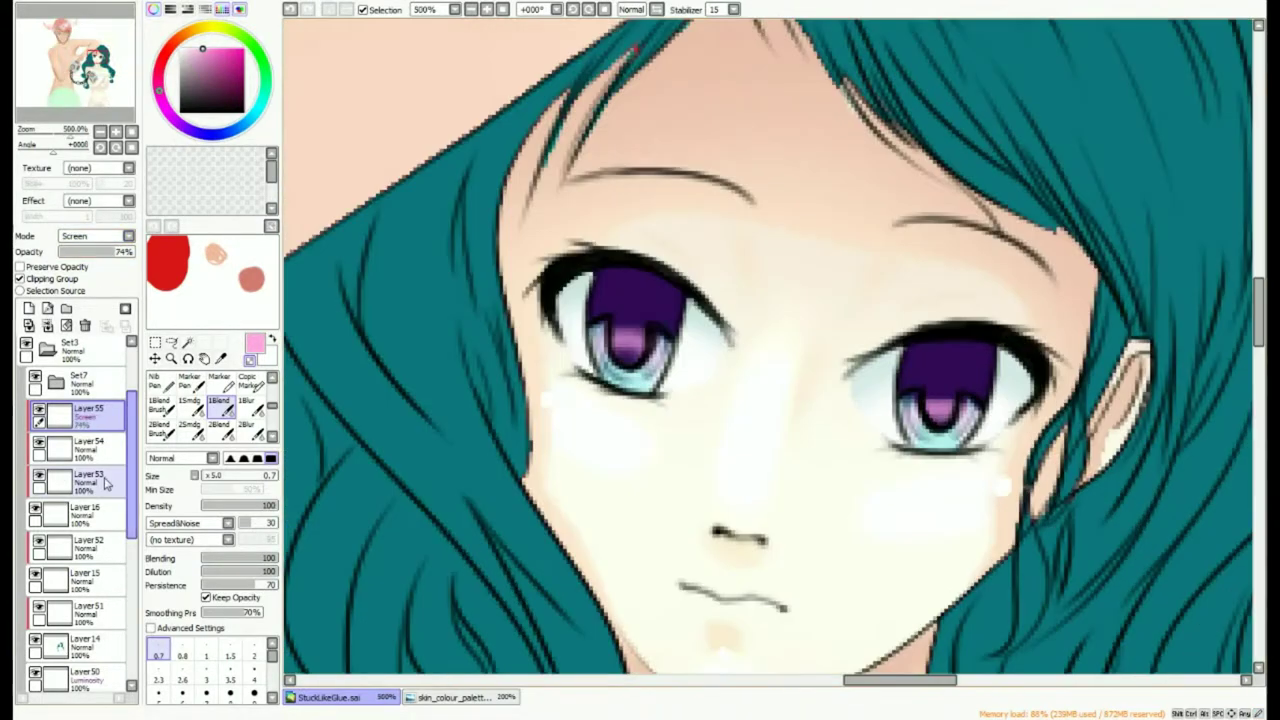
Airbrush a darker purple over the upper irises at size 14 on a new clipped layer above Layer53.
scroll(160, 405, "up", 2)
left_click(160, 405)
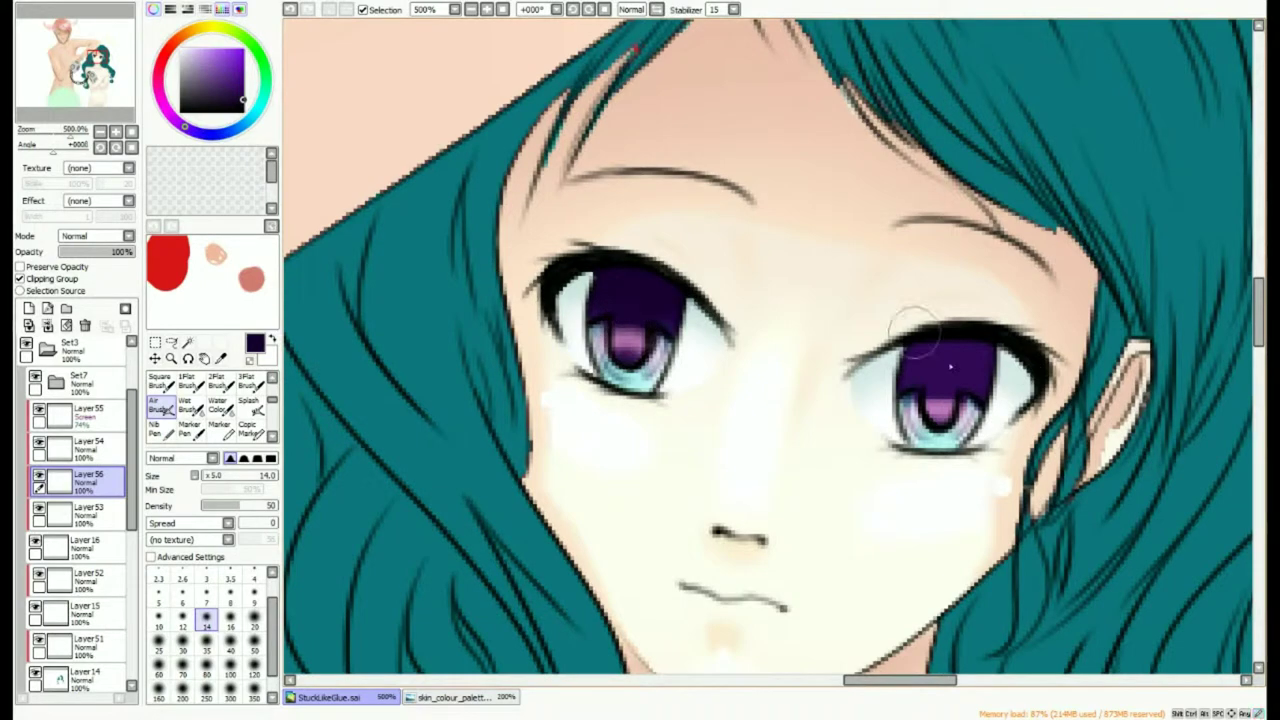
left_click_drag(914, 335, 947, 366)
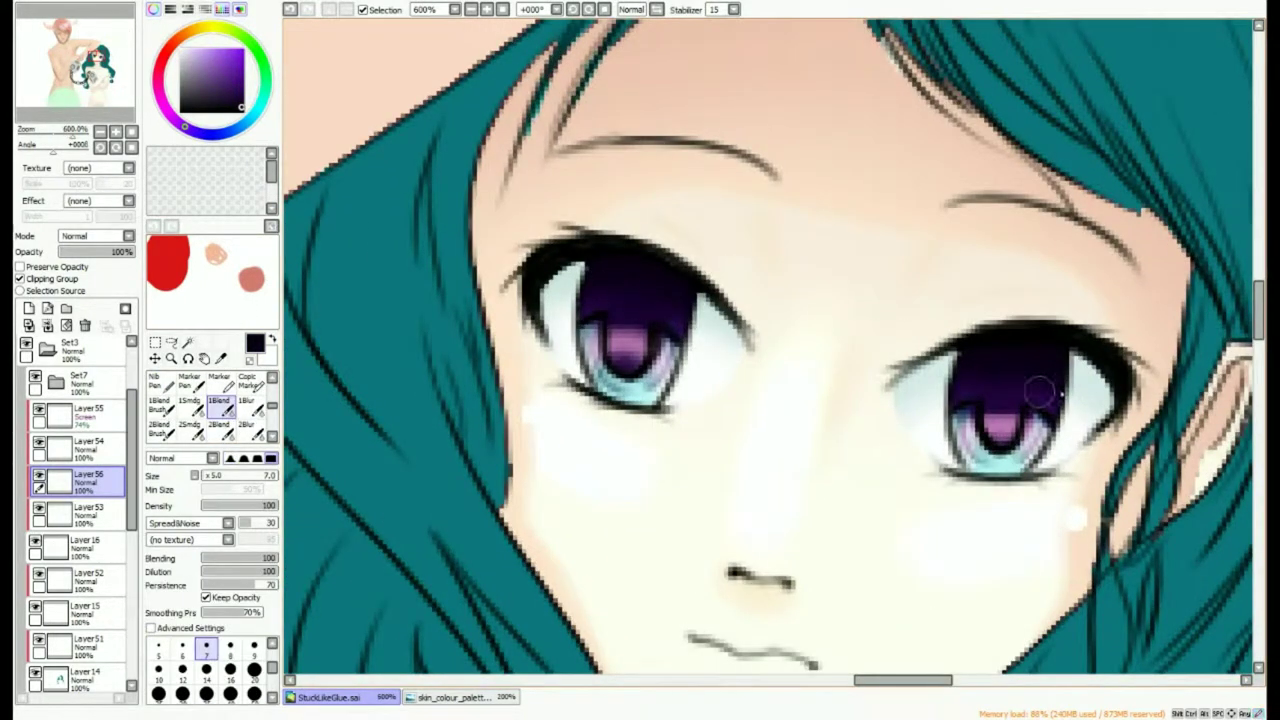
Deepen the near-black purple at the top of both irises with the Airbrush at size 14.
scroll(1120, 430, "up", 2)
scroll(170, 405, "up", 2)
left_click(160, 405)
left_click_drag(460, 300, 480, 229)
left_click_drag(952, 385, 958, 388)
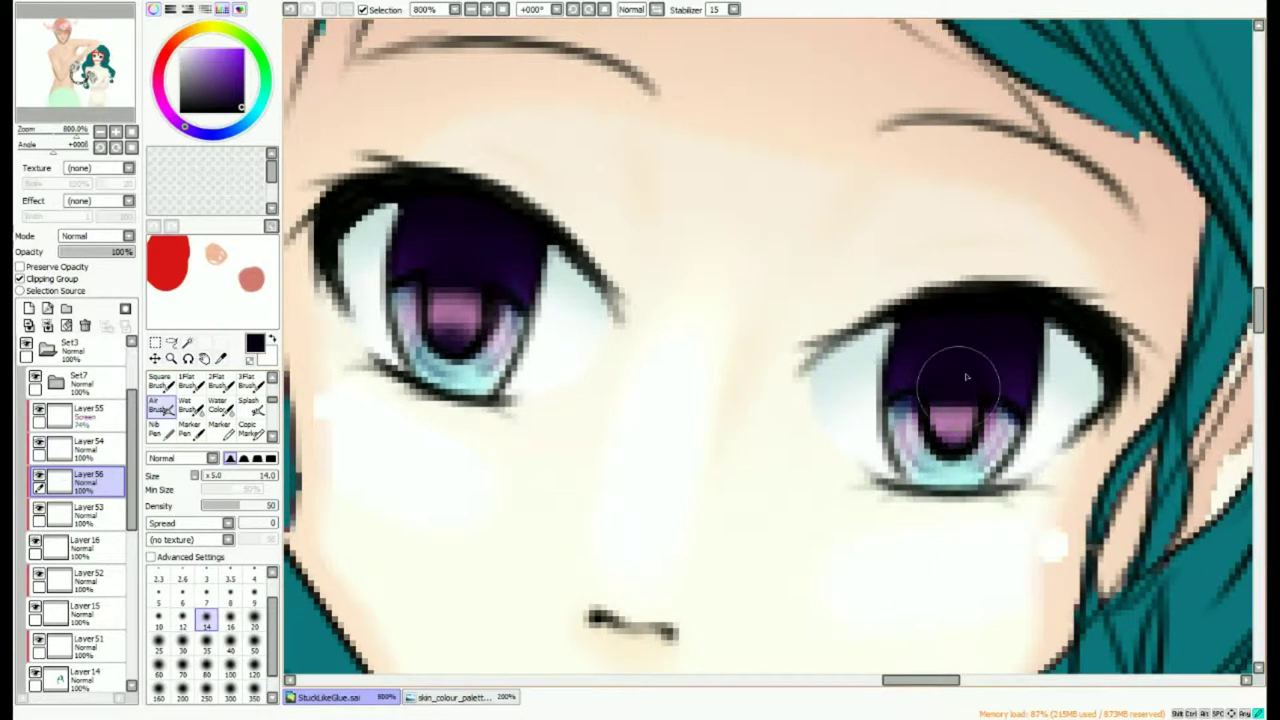
Blend the iris shading with the 1Blend brush and refine it with the Eraser at size 0.7.
scroll(220, 405, "down", 1)
left_click(221, 406)
scroll(240, 405, "up", 3)
left_click(251, 406)
left_click(159, 578)
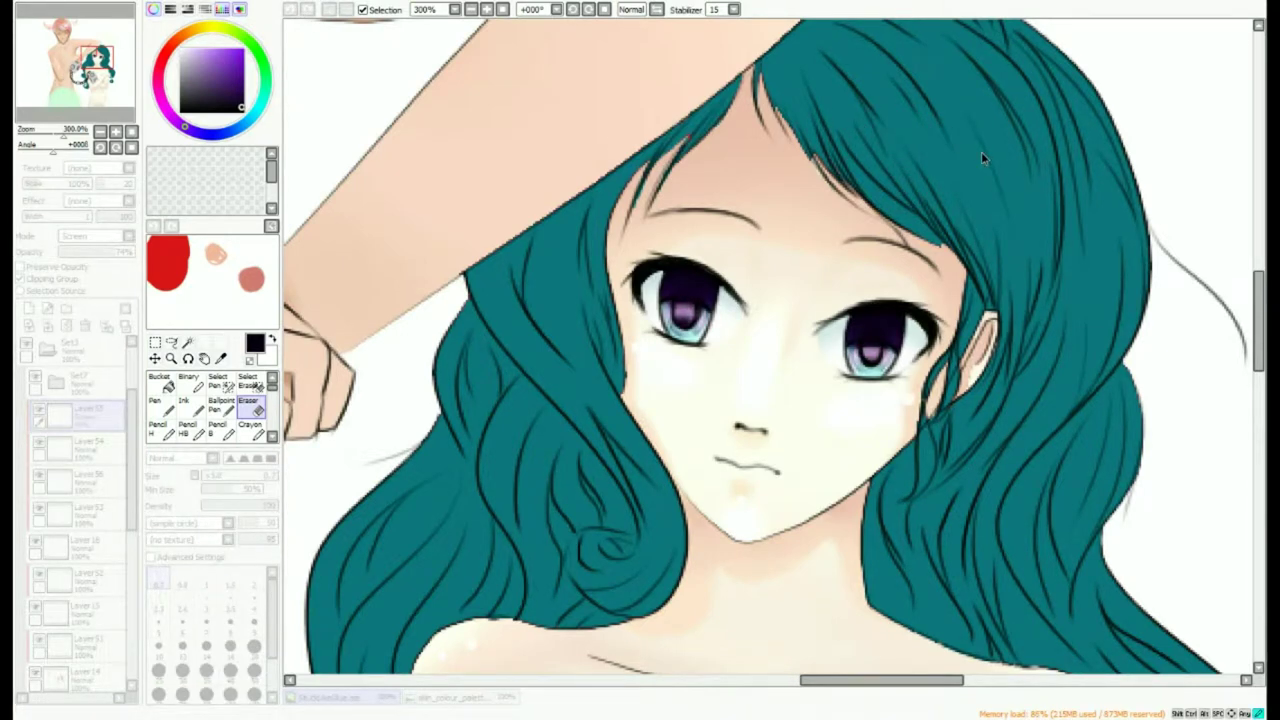
Add a clipped layer above Layer55 and adjust the hue and saturation of the purple iris colour on Layer53.
left_click(29, 309)
left_click(257, 109)
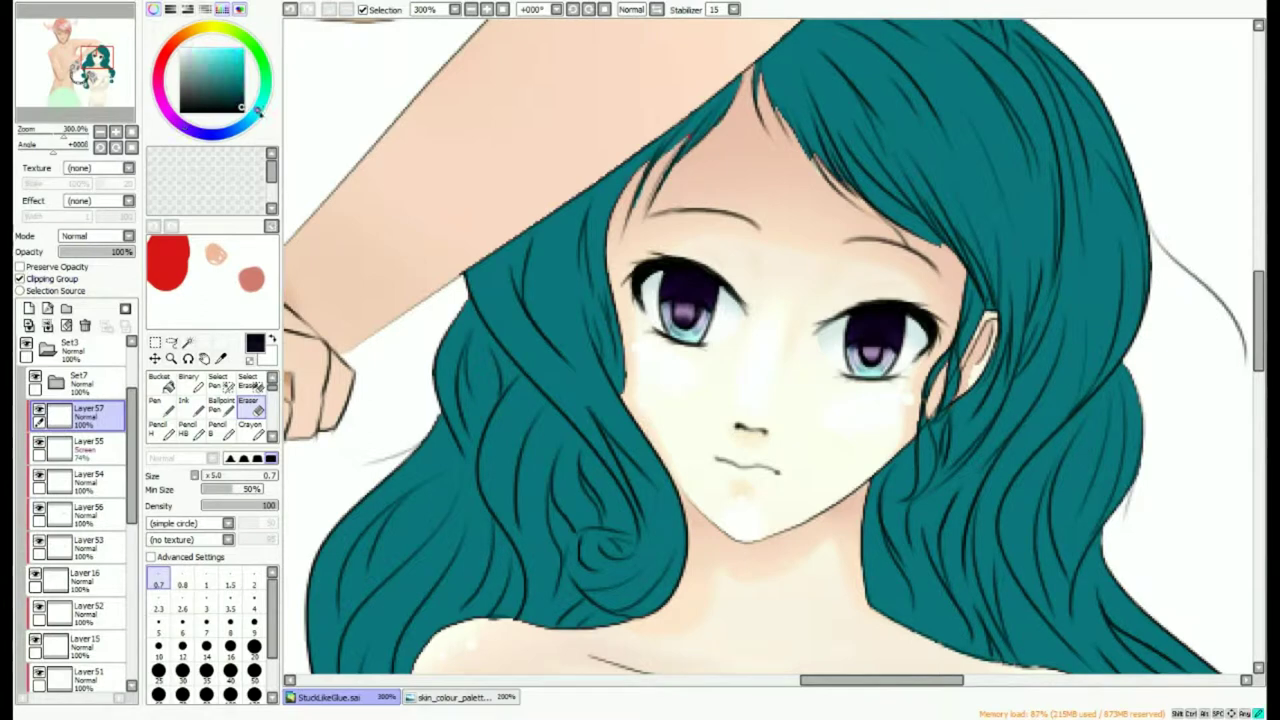
left_click(88, 514)
left_click(88, 547)
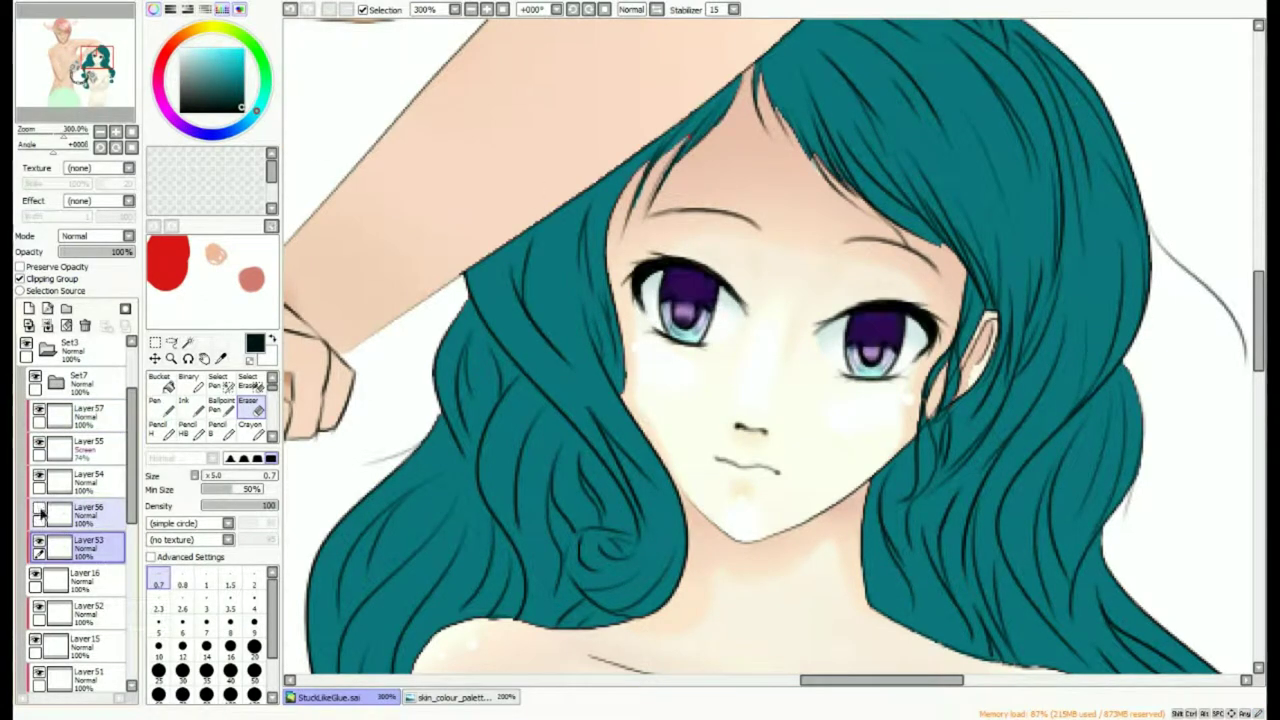
key("ctrl+u")
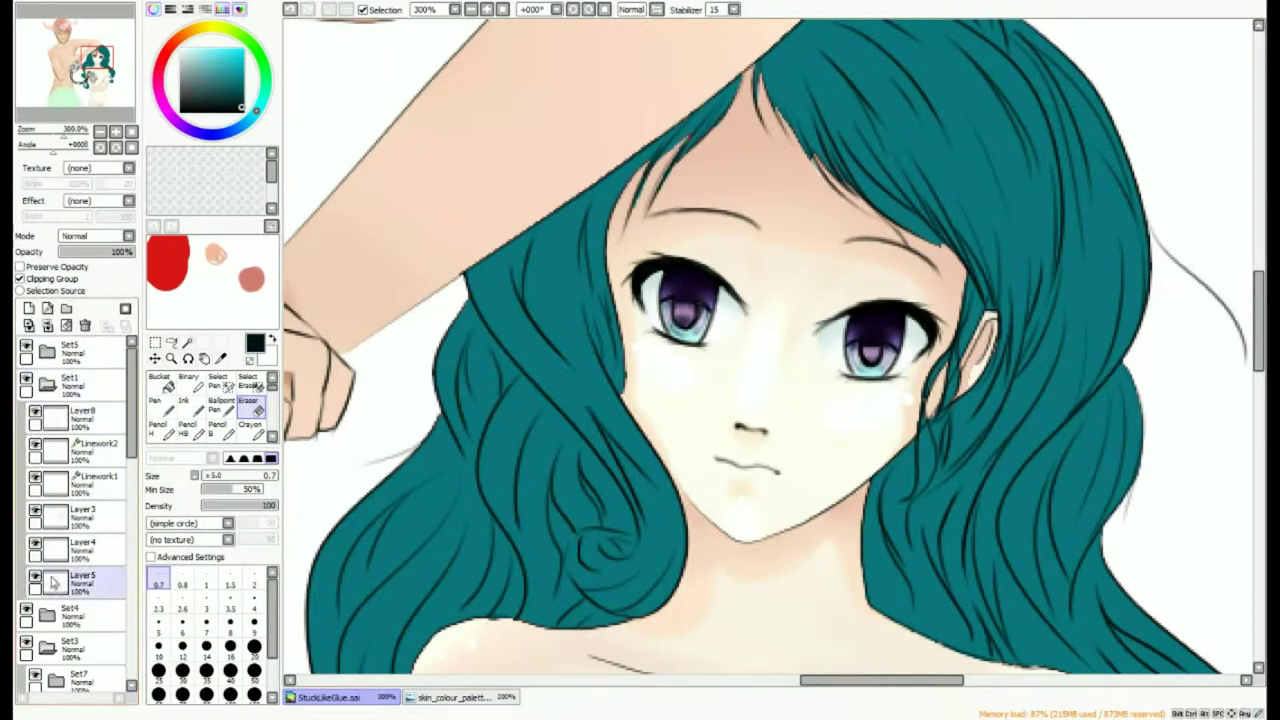
Erase the inner iris and pupil outlines of both eyes from the linework on Layer4 with the Eraser at size 0.7.
scroll(655, 305, "up", 5)
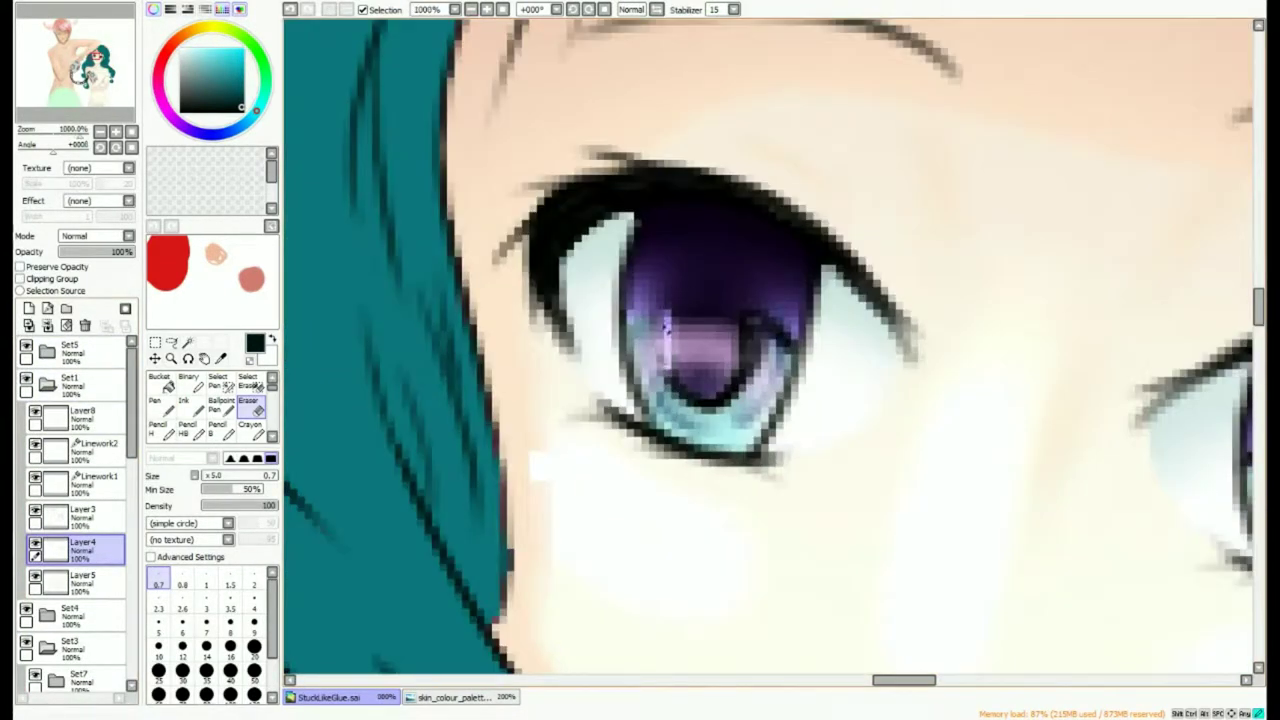
left_click_drag(666, 325, 754, 345)
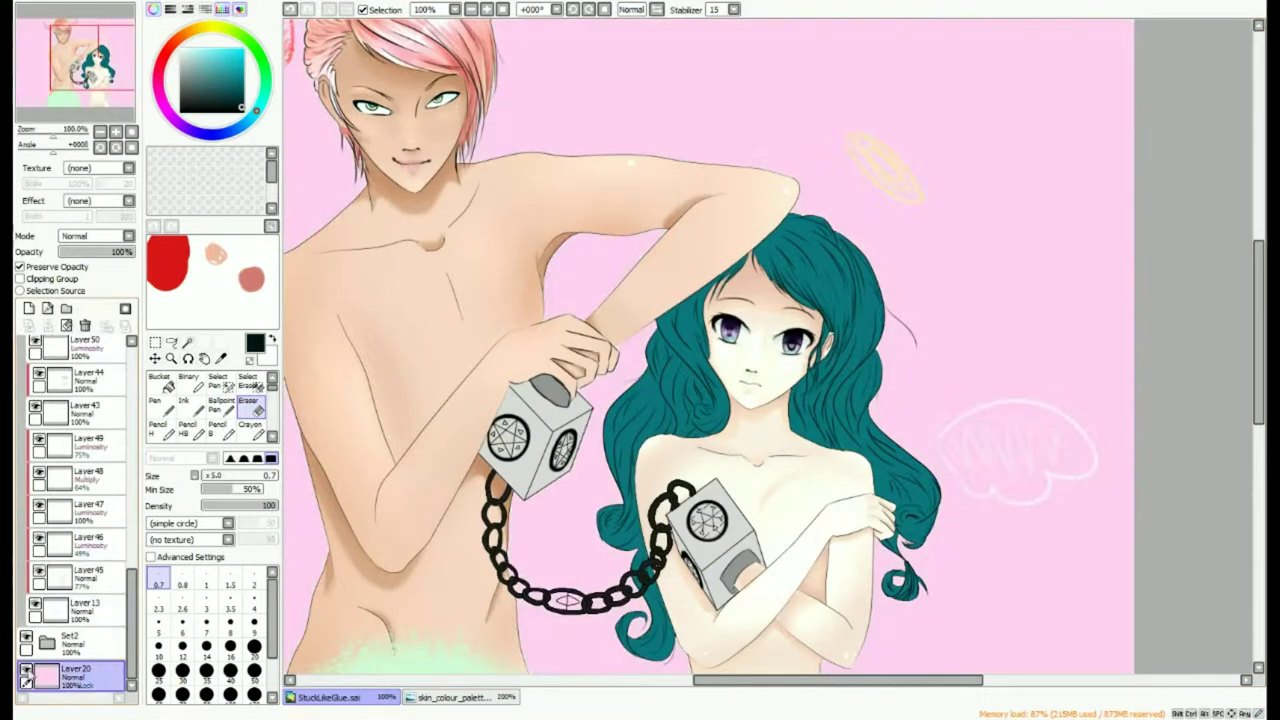
left_click(93, 425)
left_click(92, 548)
scroll(793, 340, "up", 10)
mouse_move(658, 332)
left_mouse_down()
mouse_move(754, 474)
mouse_move(871, 372)
mouse_move(900, 392)
left_mouse_up()
scroll(836, 401, "down", 5)
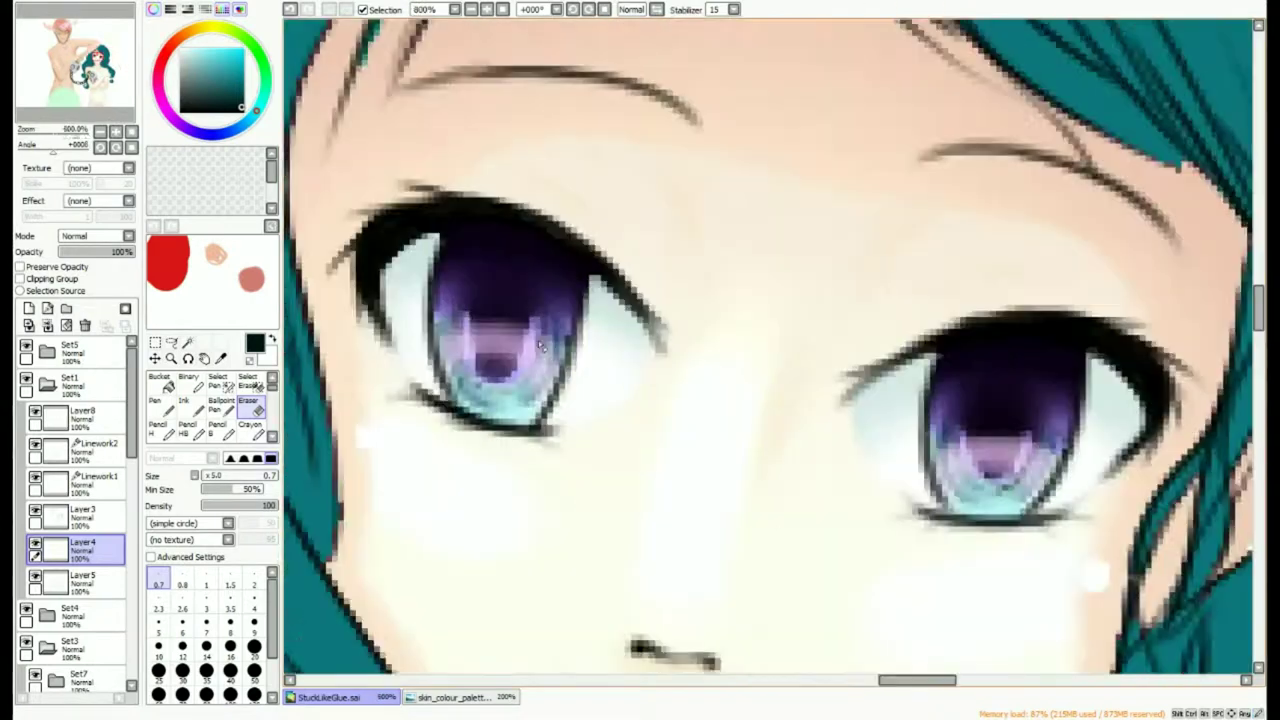
Airbrush sampled dark purple around the pupil of the left-hand eye on Layer53 at size 0.8.
left_click(47, 384)
scroll(90, 515, "down", 3)
left_click(93, 422)
left_click(95, 553)
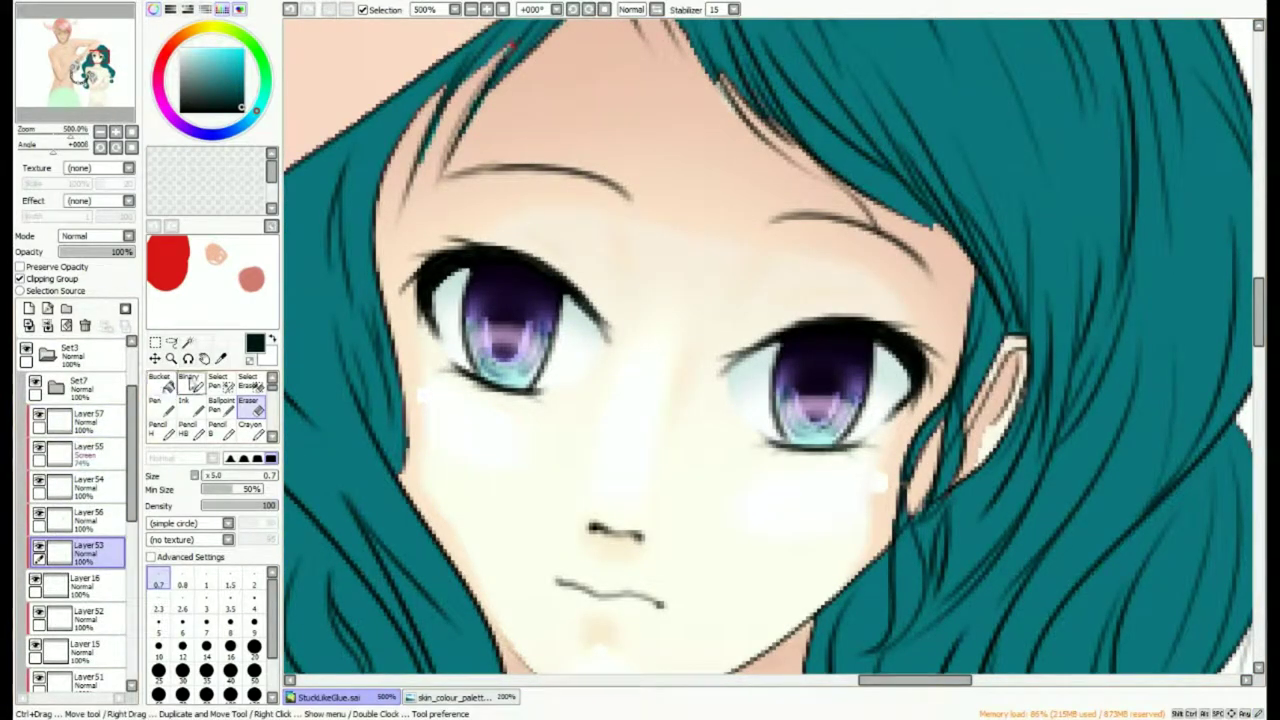
left_click(200, 134)
right_click(502, 327)
scroll(175, 412, "down", 1)
left_click(163, 430)
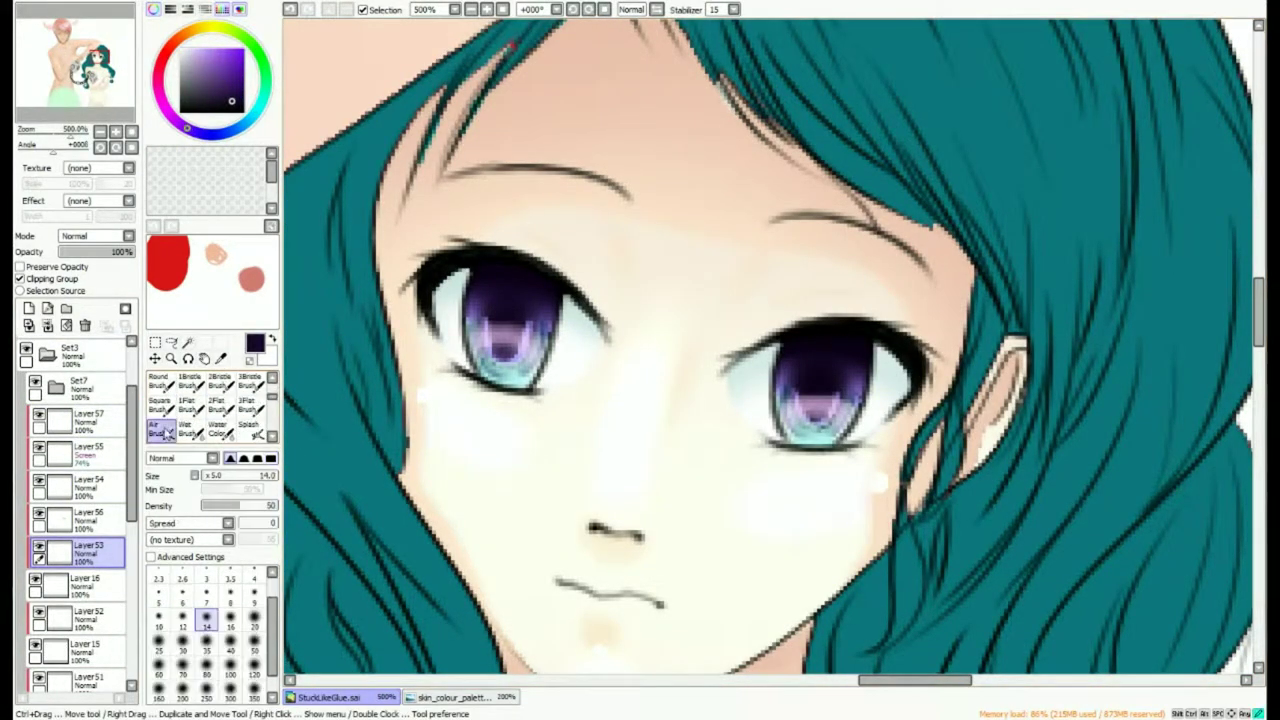
left_click(183, 579)
scroll(502, 322, "up", 5)
mouse_move(457, 294)
left_mouse_down()
mouse_move(566, 367)
mouse_move(540, 425)
mouse_move(500, 440)
left_mouse_up()
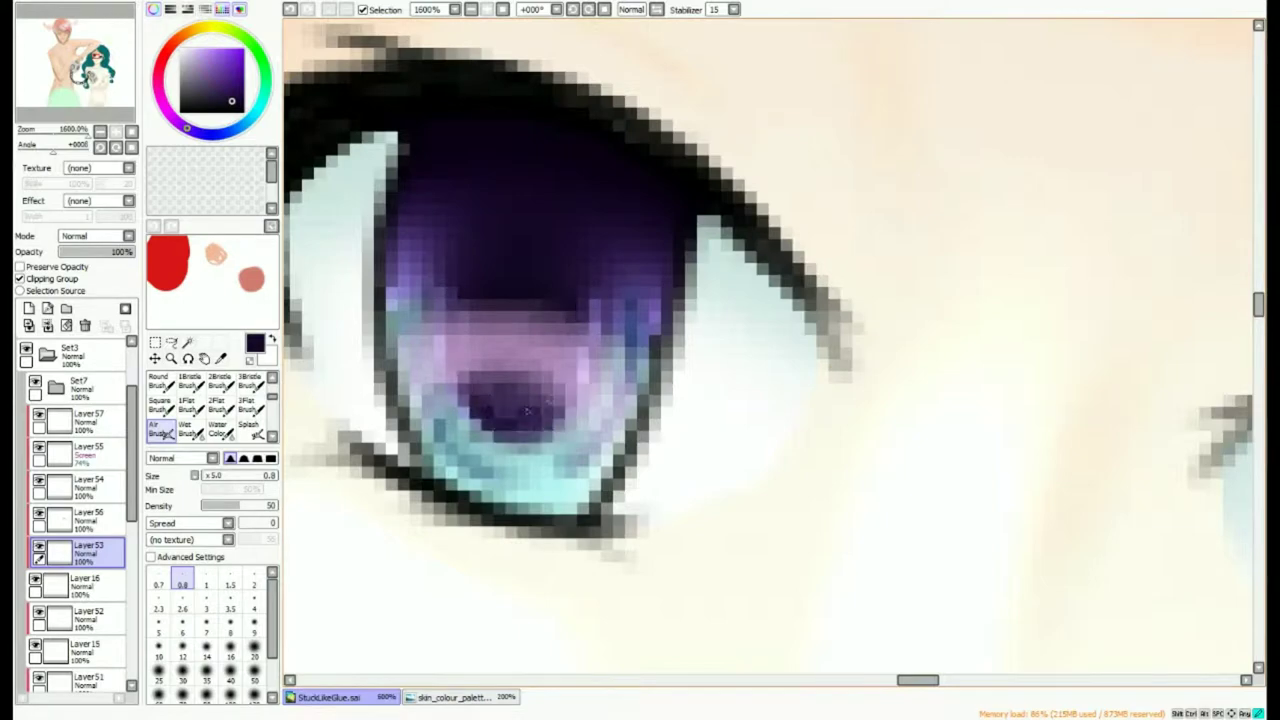
Airbrush the same dark purple into the pupil and iris of the right-hand eye.
scroll(484, 335, "down", 4)
scroll(868, 374, "up", 4)
mouse_move(825, 425)
left_mouse_down()
mouse_move(898, 459)
mouse_move(850, 466)
mouse_move(801, 368)
left_mouse_up()
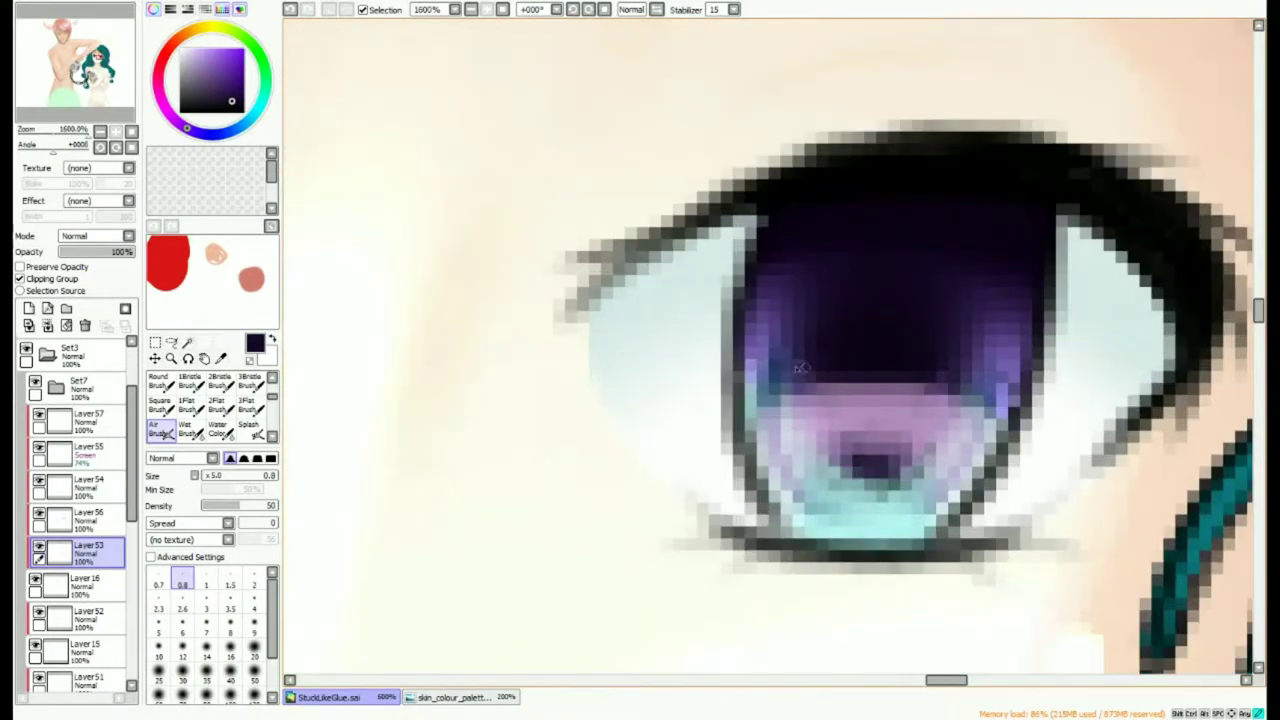
scroll(1013, 392, "down", 6)
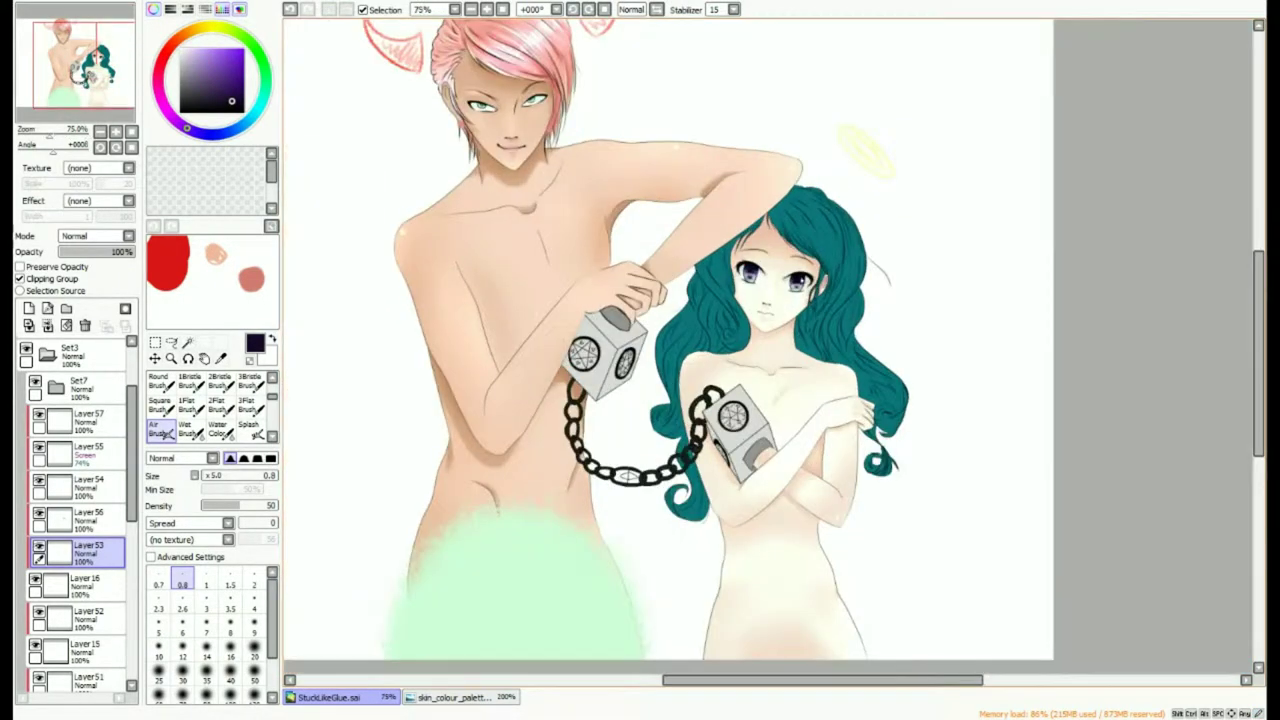
Add a new clipped layer above Layer57 and set its blending mode to Luminosity.
scroll(788, 268, "up", 5)
left_click(90, 421)
left_click(29, 309)
left_click(20, 279)
left_click(97, 236)
left_click(88, 297)
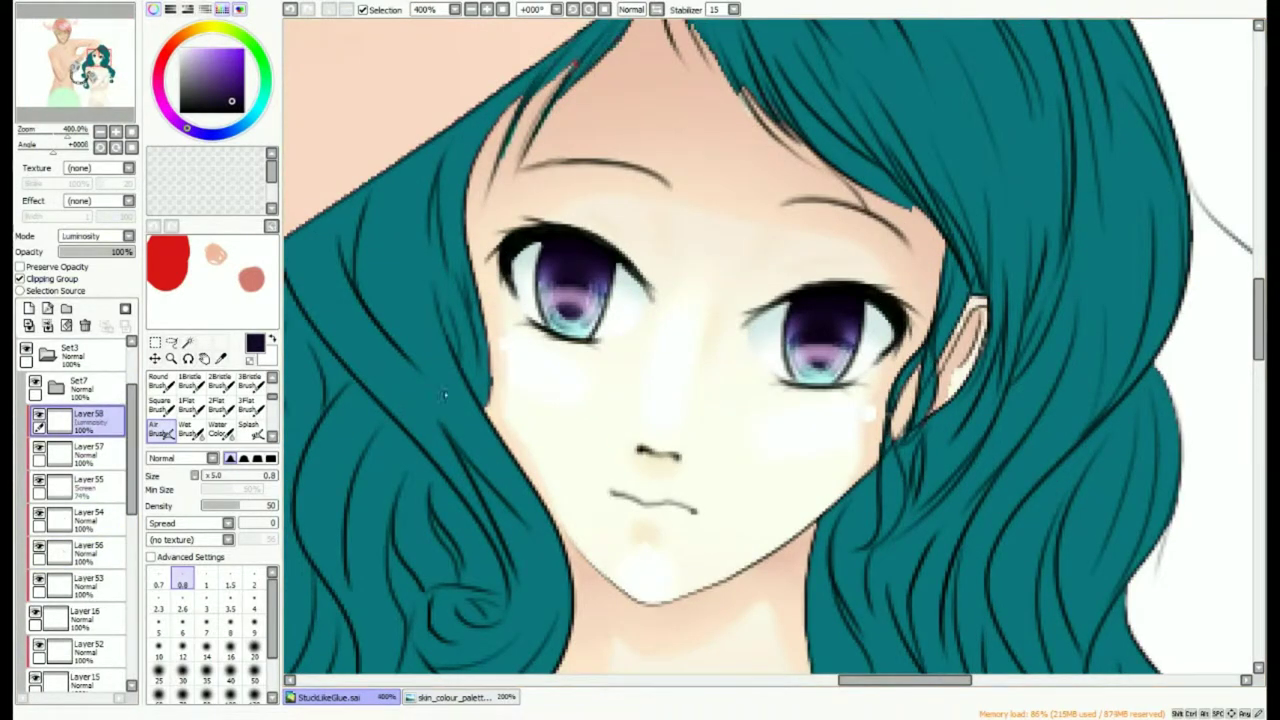
Paint a large white highlight in the upper iris of the left-hand eye with the Pen at size 2.6.
left_click(182, 650)
scroll(170, 405, "up", 3)
left_click(170, 404)
scroll(537, 254, "up", 3)
mouse_move(560, 252)
left_mouse_down()
mouse_move(613, 280)
mouse_move(586, 238)
mouse_move(545, 295)
mouse_move(608, 310)
mouse_move(592, 264)
mouse_move(696, 234)
mouse_move(690, 285)
left_mouse_up()
scroll(612, 283, "down", 5)
scroll(610, 190, "up", 5)
scroll(690, 268, "down", 2)
scroll(690, 268, "down", 3)
scroll(468, 267, "up", 5)
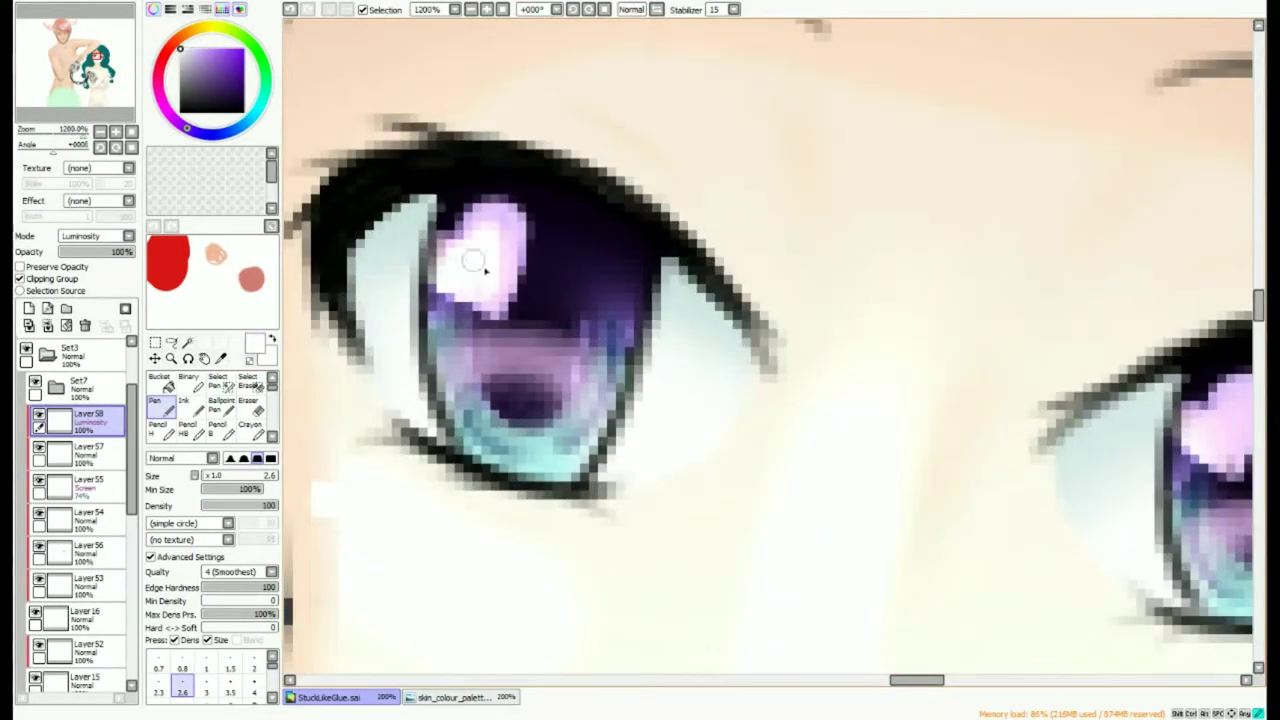
Paint a matching heart-shaped white highlight in the upper iris of the right-hand eye.
scroll(468, 267, "down", 1)
scroll(977, 374, "up", 2)
mouse_move(977, 374)
left_mouse_down()
mouse_move(966, 394)
mouse_move(988, 412)
left_mouse_up()
scroll(940, 338, "down", 2)
scroll(935, 345, "up", 1)
scroll(897, 357, "down", 2)
scroll(1038, 400, "up", 3)
Erase the iris outlines beside the white highlights from the linework on Layer4 with the Eraser at size 0.7.
key("e")
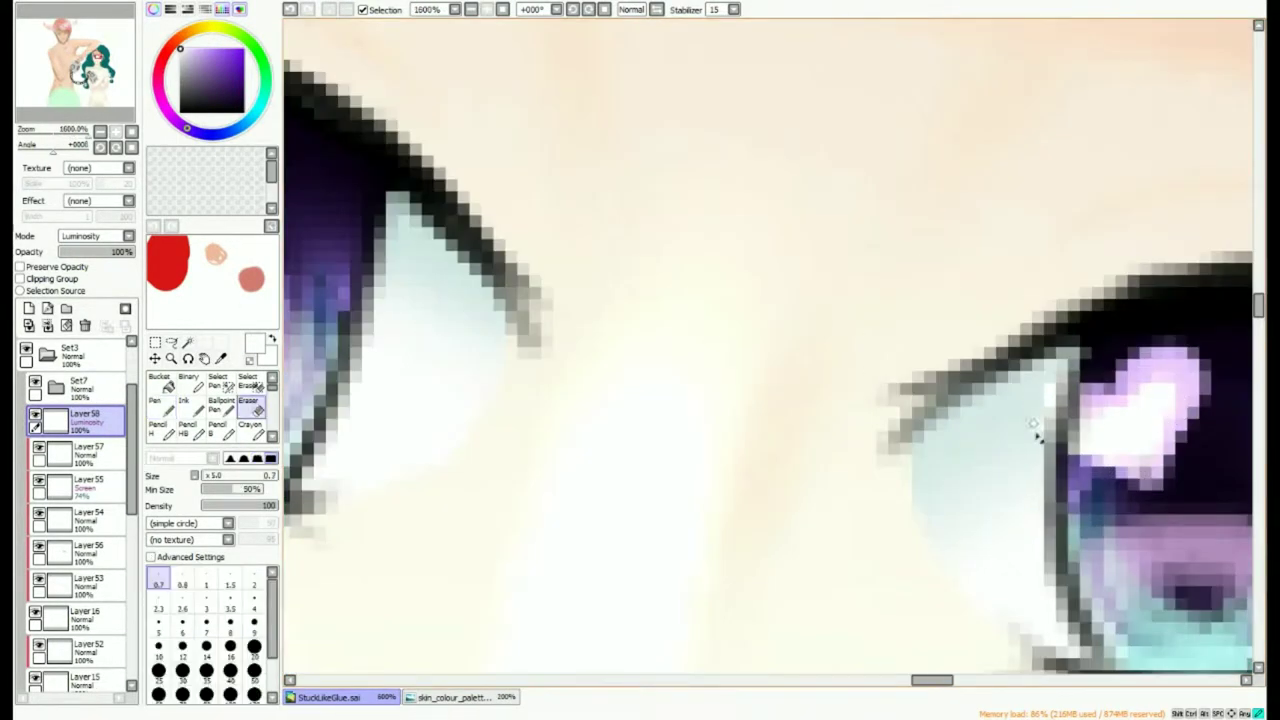
scroll(1024, 358, "down", 2)
scroll(75, 400, "up", 2)
left_click(48, 384)
left_click(75, 451)
left_click(50, 516)
left_click(88, 546)
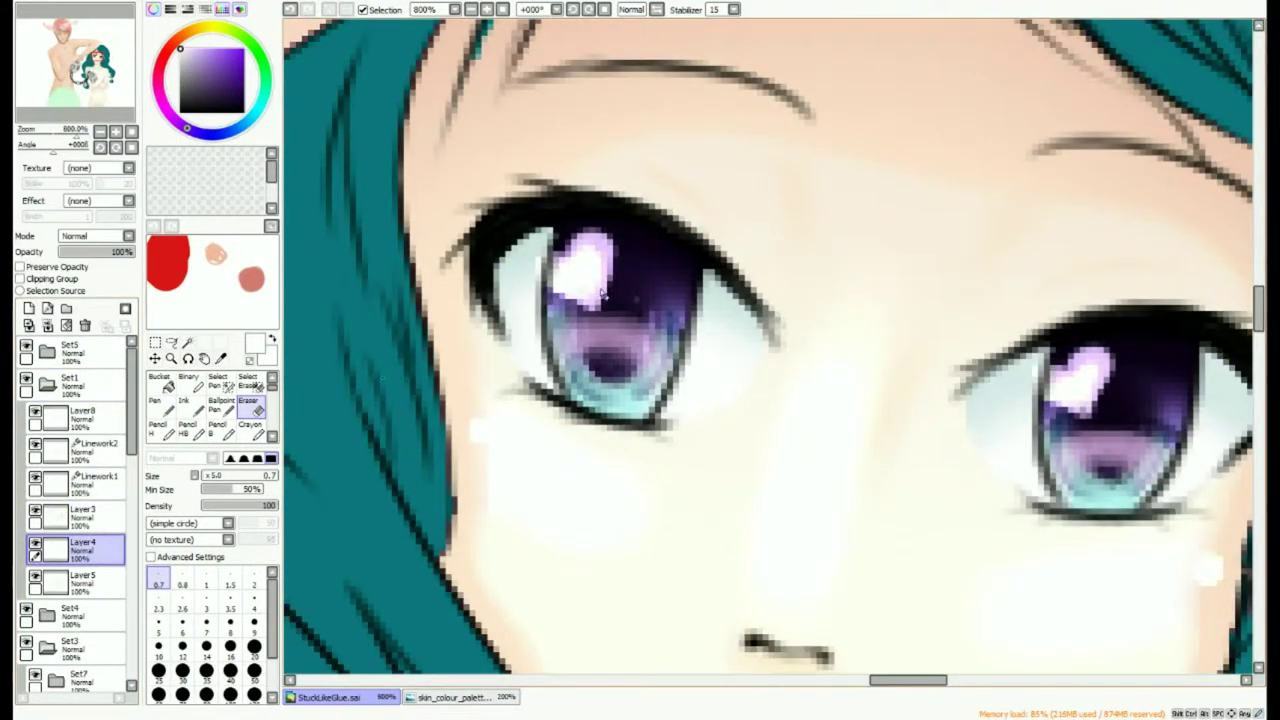
scroll(642, 318, "up", 2)
scroll(556, 264, "down", 4)
scroll(801, 340, "up", 3)
left_click_drag(792, 298, 784, 364)
On Layer58, add a white dot at Pen size 2.6 and a small sparkle at size 0.7 to both eyes.
scroll(740, 370, "down", 9)
scroll(66, 578, "down", 5)
left_click(85, 418)
left_click(156, 402)
scroll(808, 350, "up", 9)
left_click(866, 402)
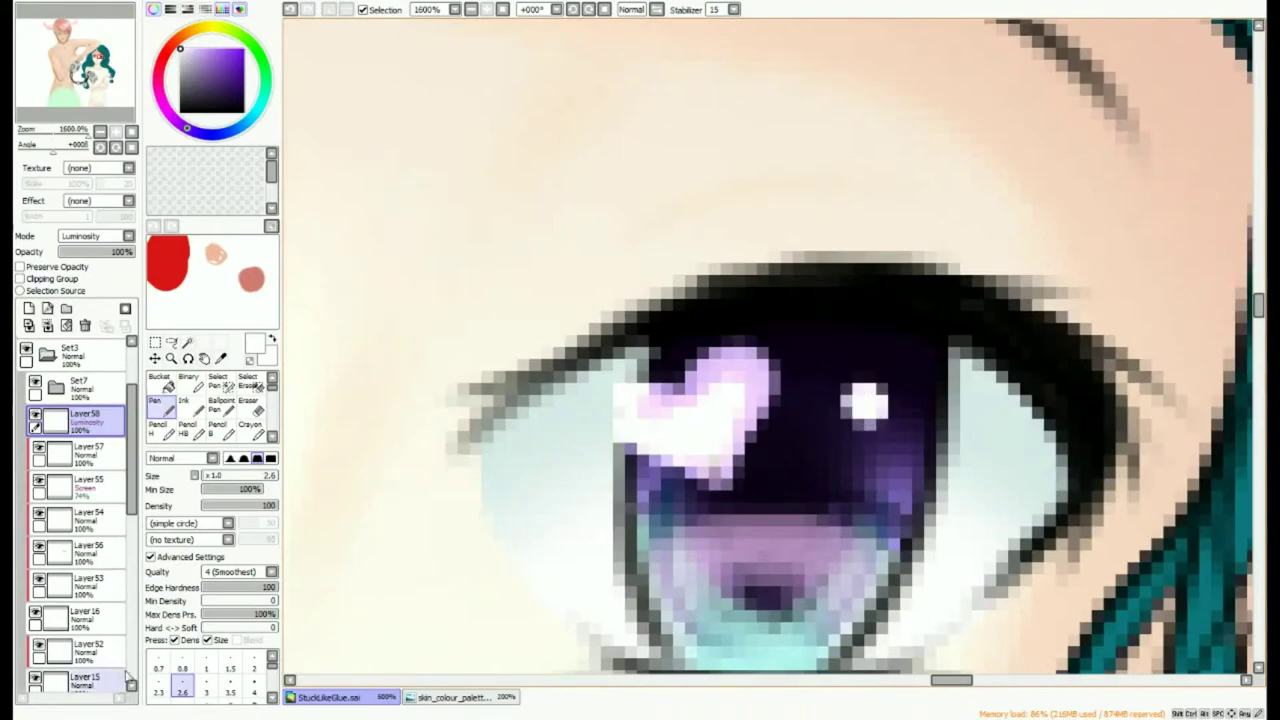
left_click(158, 662)
left_click(896, 448)
left_click(896, 449)
scroll(882, 440, "down", 4)
scroll(578, 371, "up", 2)
left_click_drag(670, 390, 675, 400)
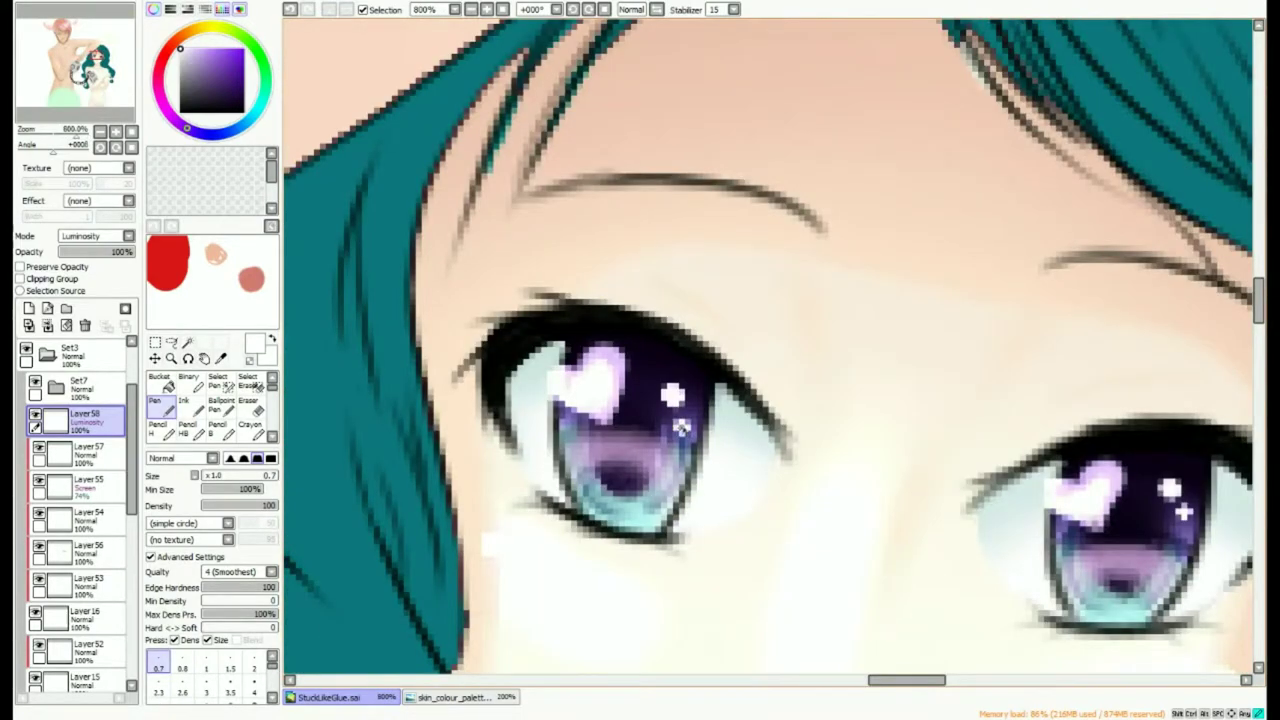
Add tiny white dots to the lower irises of both eyes with the Pen at size 0.7.
scroll(738, 424, "down", 6)
scroll(737, 438, "up", 6)
left_click(1178, 447)
left_click(688, 348)
scroll(689, 353, "down", 4)
scroll(667, 348, "up", 3)
left_click(666, 350)
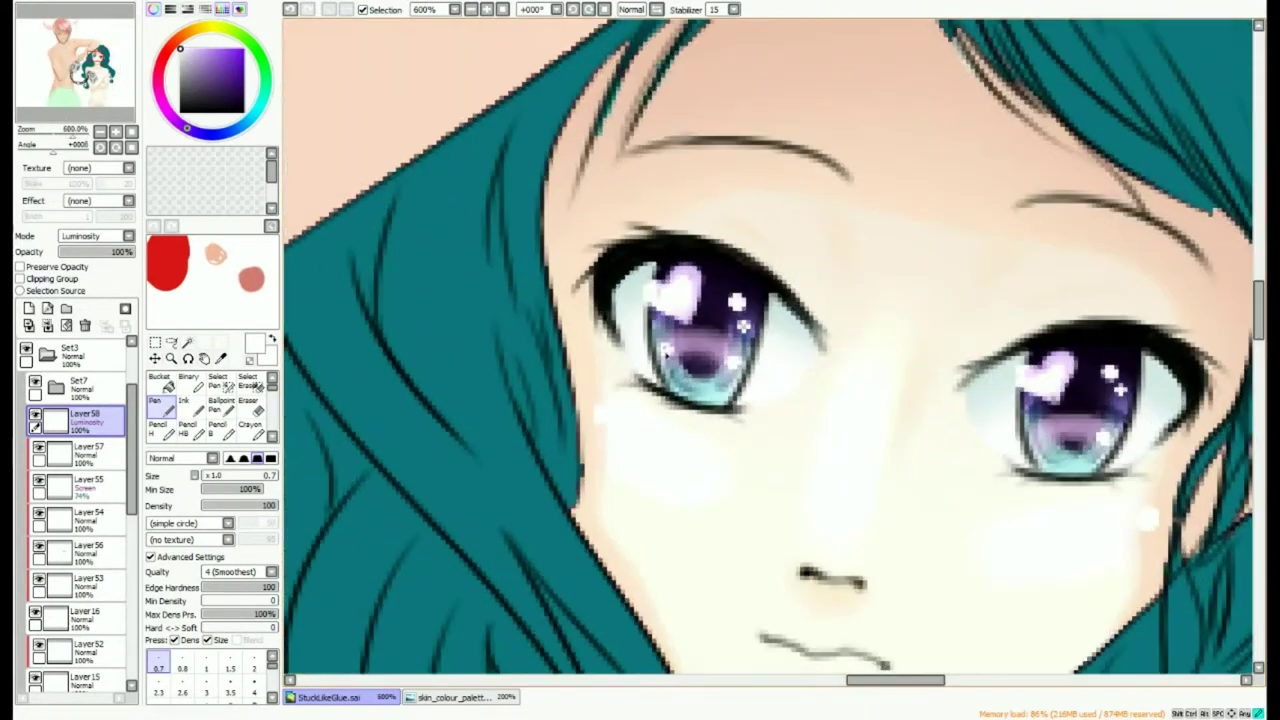
scroll(665, 350, "down", 4)
scroll(714, 321, "up", 3)
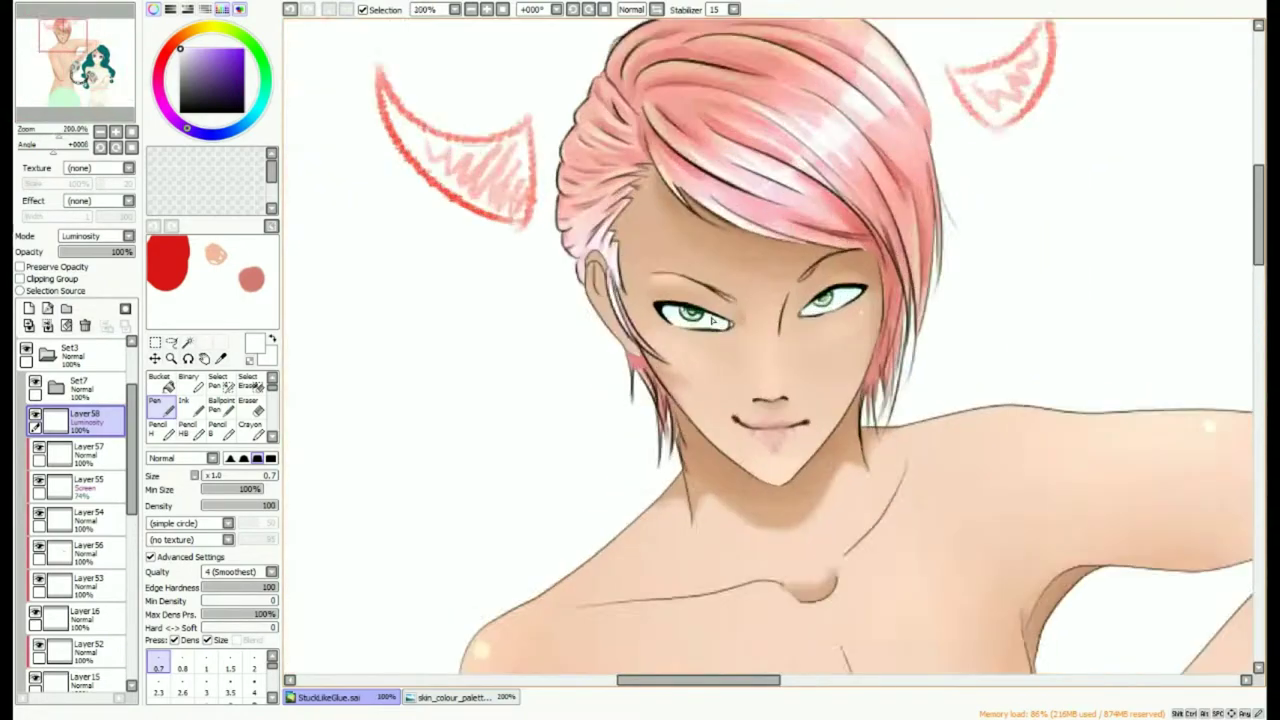
Toggle a layer's visibility to identify the hair layers and select Layer51, the clipped layer above Layer14.
scroll(714, 321, "down", 4)
scroll(714, 321, "up", 1)
scroll(80, 560, "down", 2)
left_click(78, 560)
scroll(78, 566, "down", 1)
left_click(80, 607)
left_click(36, 600)
left_click(36, 600)
left_click(84, 573)
scroll(217, 407, "down", 2)
Prepare the Marker at size 6 with teal sampled from the hair and set Layer51 to Multiply.
left_click(220, 407)
scroll(851, 376, "up", 3)
left_click(206, 680)
left_click(182, 657)
scroll(903, 196, "up", 3)
left_click(702, 205, "alt")
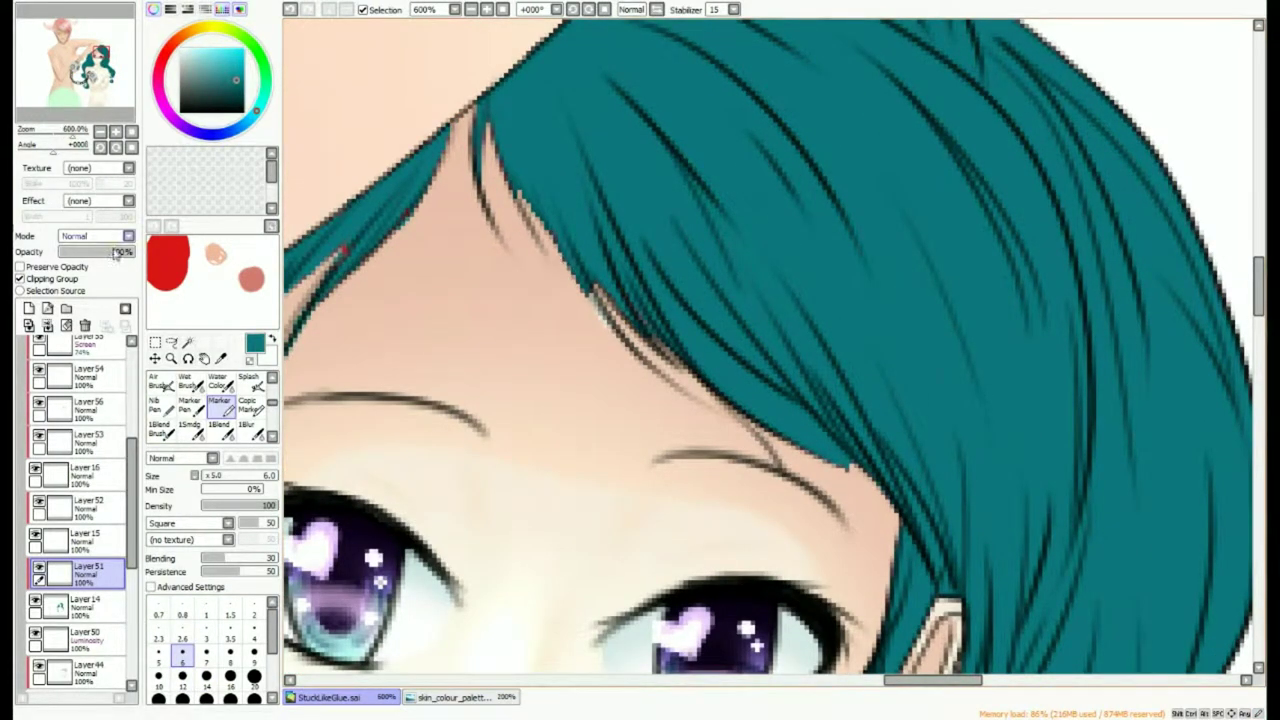
left_click(120, 238)
left_click(90, 262)
Try a shading stroke on the crown of the hair with the size 6 Marker and undo it.
left_click_drag(706, 215, 755, 285)
left_click(251, 405)
left_click(229, 671)
key("ctrl+z")
key("ctrl+z")
Paint dark teal shadows beside the hair lines on the crown with the Marker at size 2.6.
scroll(217, 428, "up", 1)
left_click(215, 429)
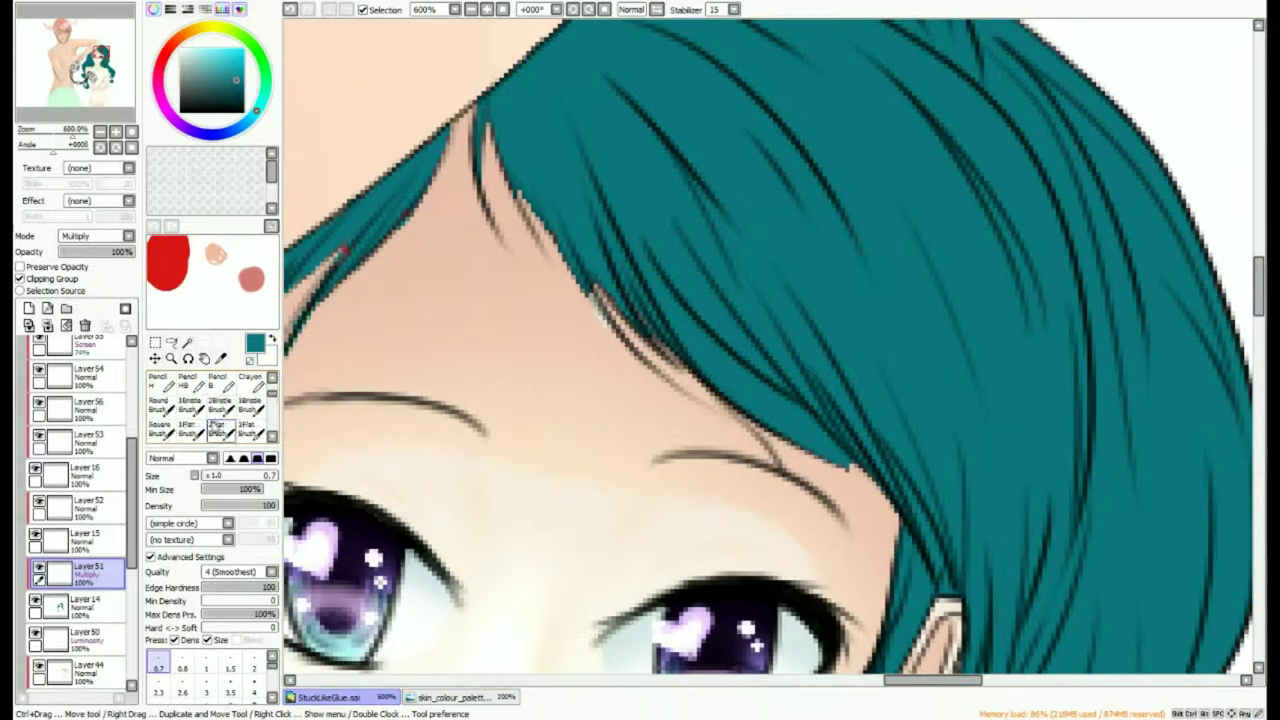
scroll(216, 428, "down", 2)
left_click(220, 428)
left_click(182, 636)
left_click_drag(692, 182, 732, 257)
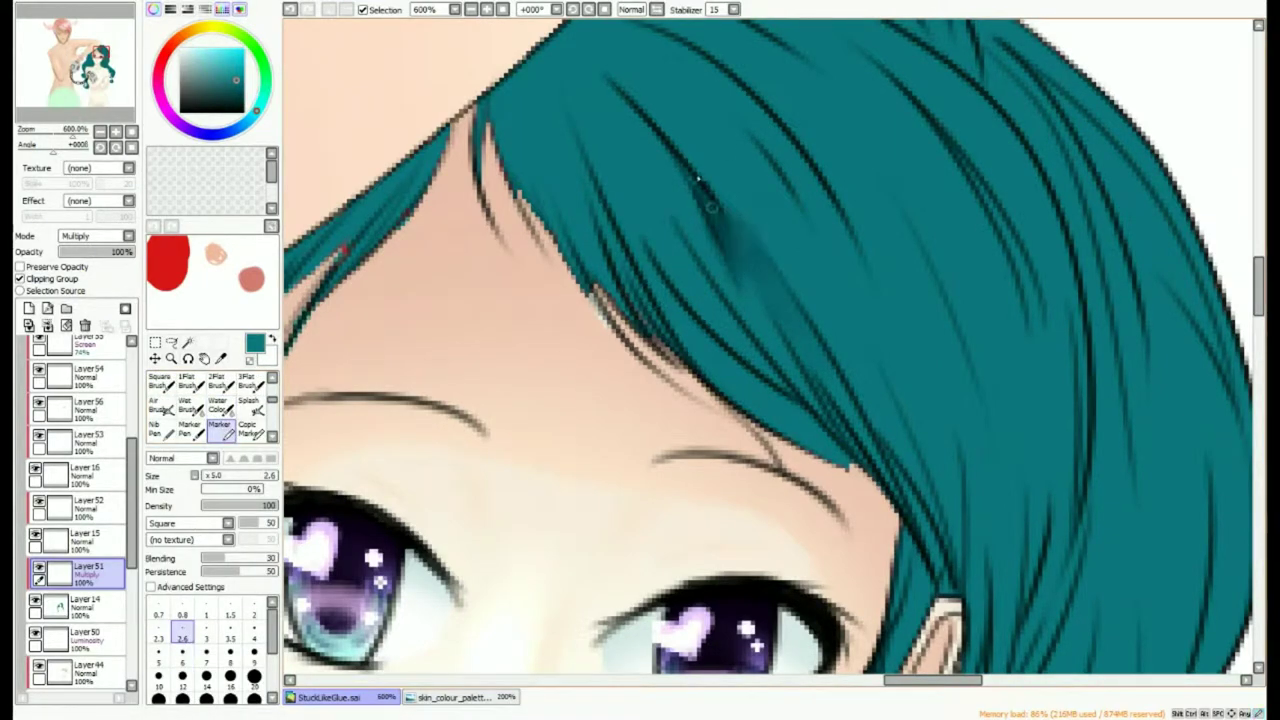
left_click_drag(751, 133, 826, 214)
scroll(828, 190, "up", 2)
scroll(711, 162, "down", 1)
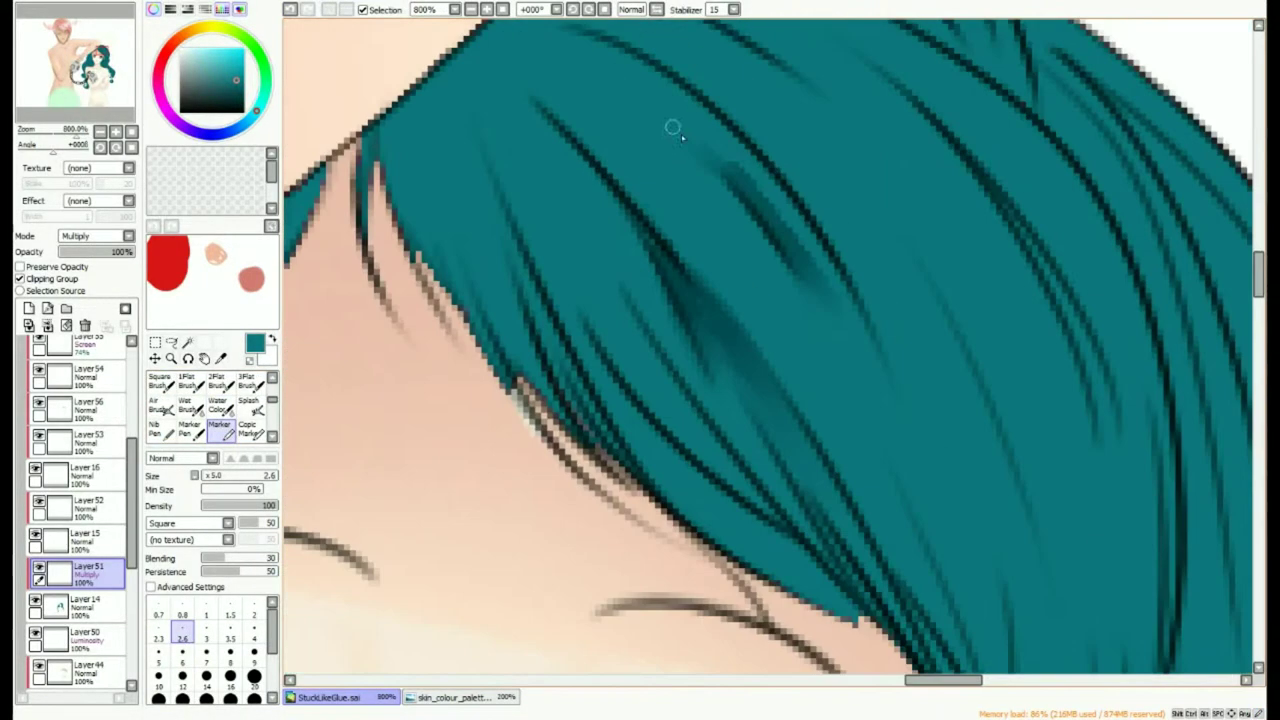
Shade the fringe strands that run down to the ear and the hair around it on Layer51.
scroll(712, 170, "down", 3)
scroll(698, 269, "up", 3)
left_click_drag(685, 206, 734, 254)
scroll(834, 331, "down", 2)
scroll(877, 370, "up", 2)
left_click_drag(904, 422, 963, 566)
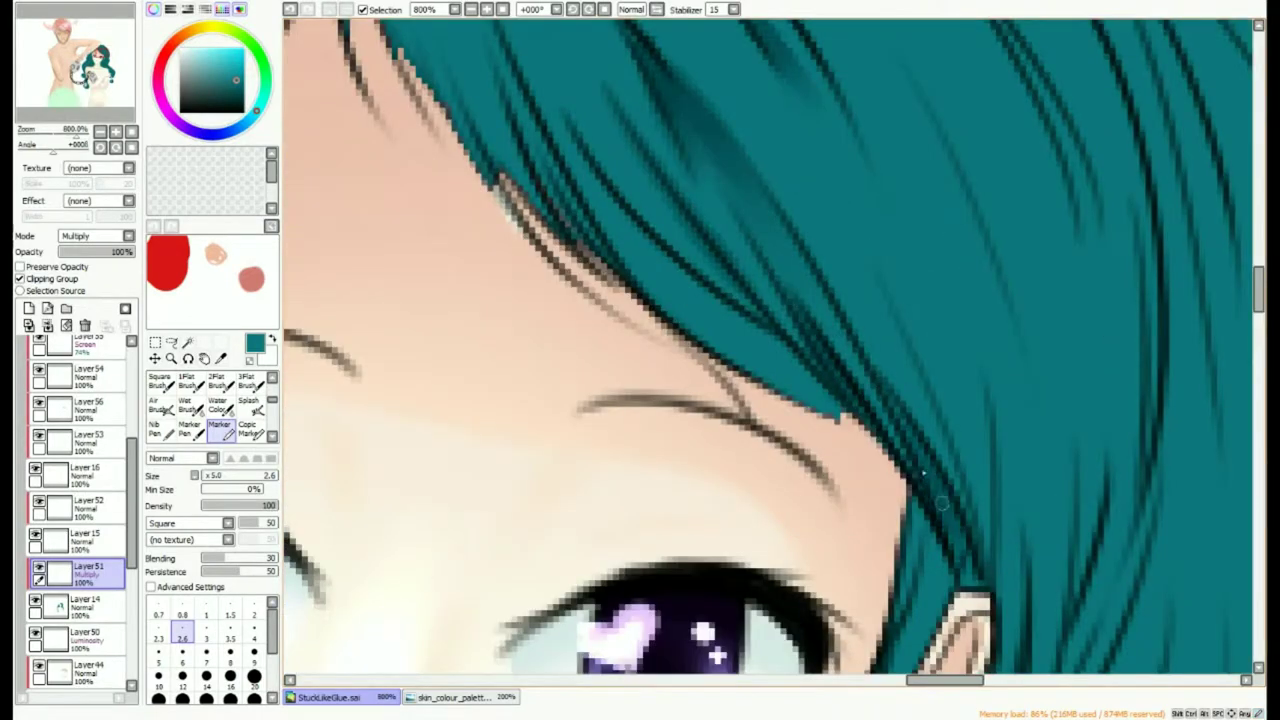
scroll(965, 275, "down", 3)
scroll(949, 356, "up", 2)
mouse_move(949, 356)
left_mouse_down()
mouse_move(956, 400)
mouse_move(962, 364)
mouse_move(915, 497)
left_mouse_up()
scroll(930, 600, "up", 1)
scroll(875, 470, "down", 3)
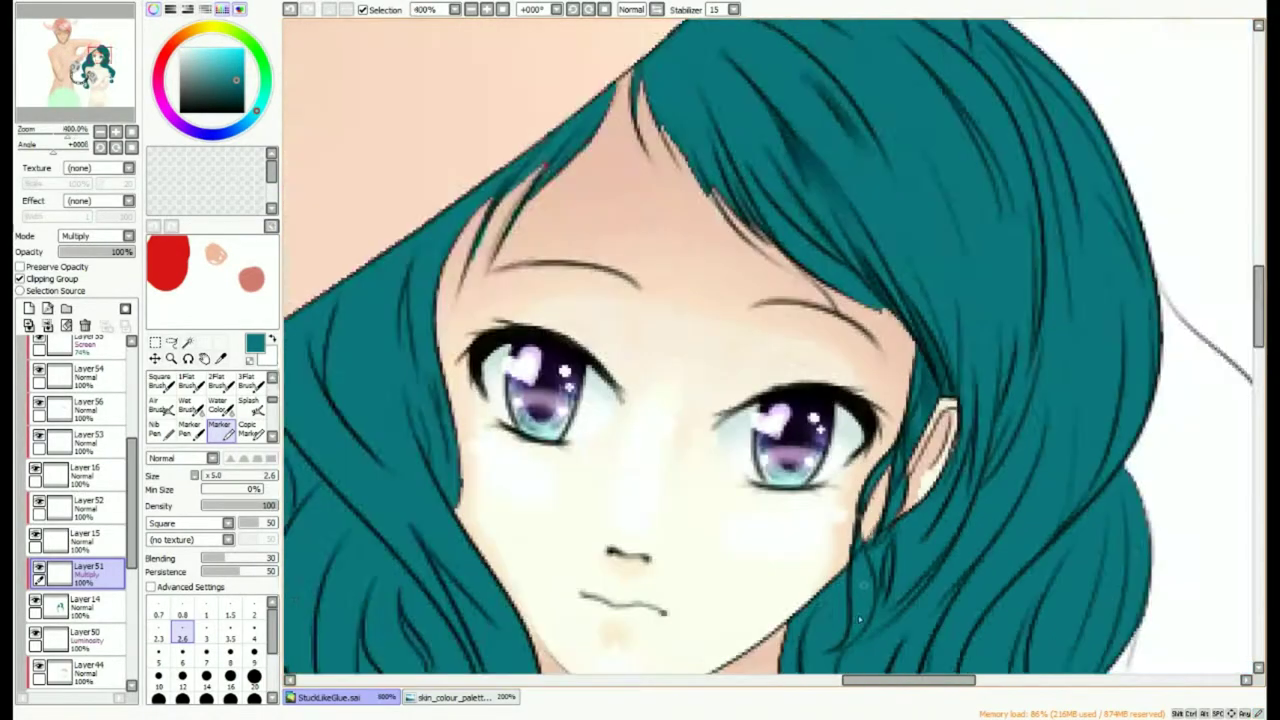
Shade the lower edge of the swept fringe along the forehead with the Marker.
scroll(772, 262, "up", 3)
left_click_drag(800, 296, 986, 443)
scroll(900, 390, "down", 1)
scroll(815, 295, "up", 1)
left_click_drag(729, 220, 764, 292)
scroll(745, 220, "down", 1)
scroll(695, 170, "up", 1)
left_click_drag(716, 244, 756, 328)
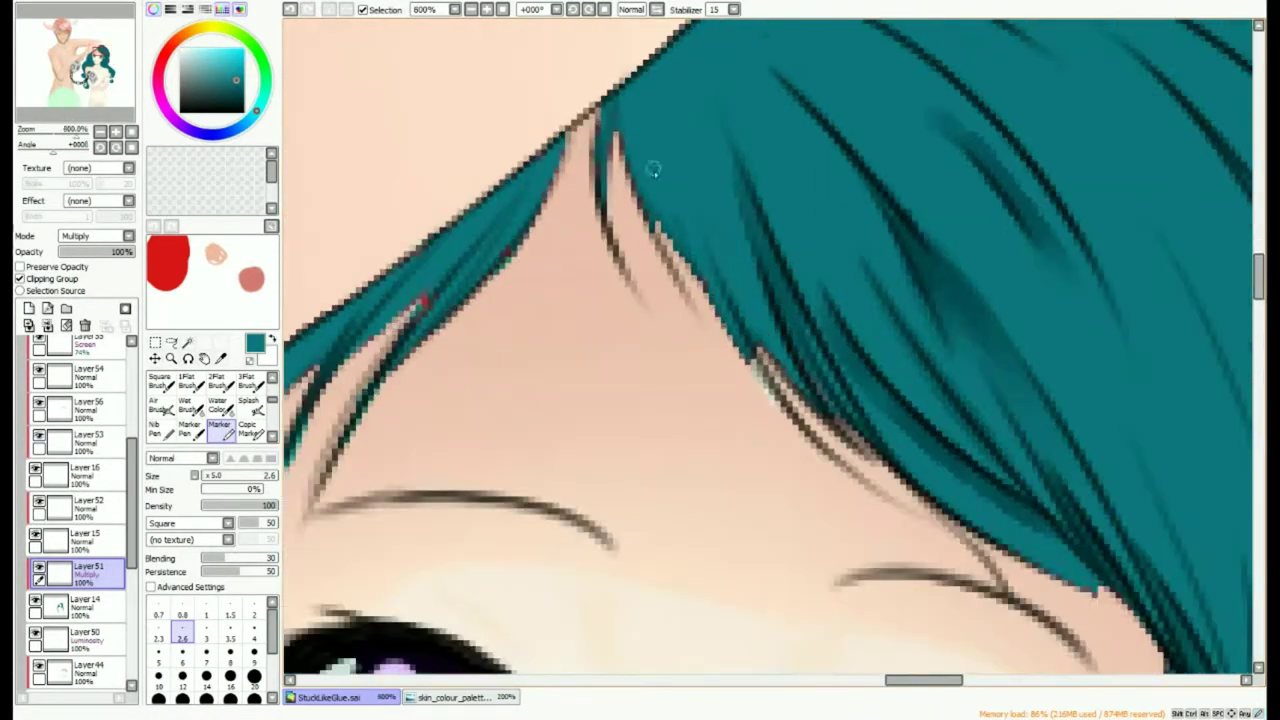
scroll(718, 143, "down", 1)
scroll(640, 140, "down", 1)
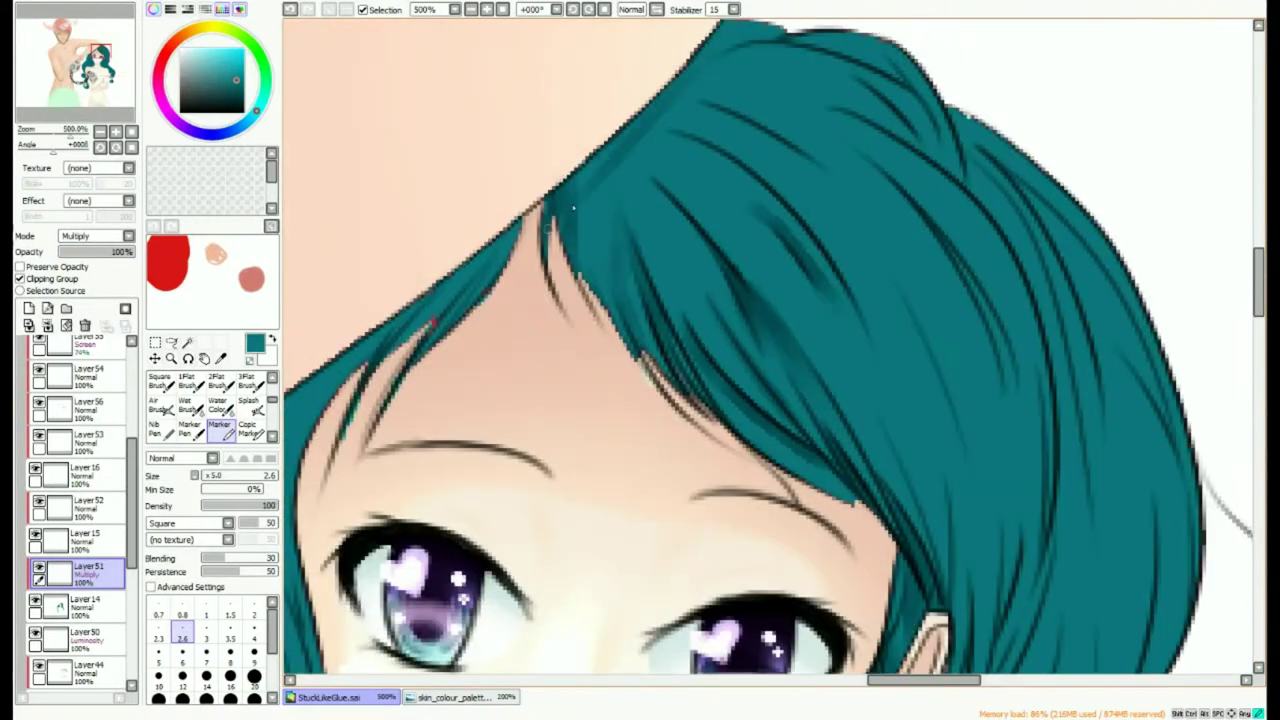
Paint root shadows fanning out from the hair parting under the man's forearm.
scroll(718, 32, "up", 1)
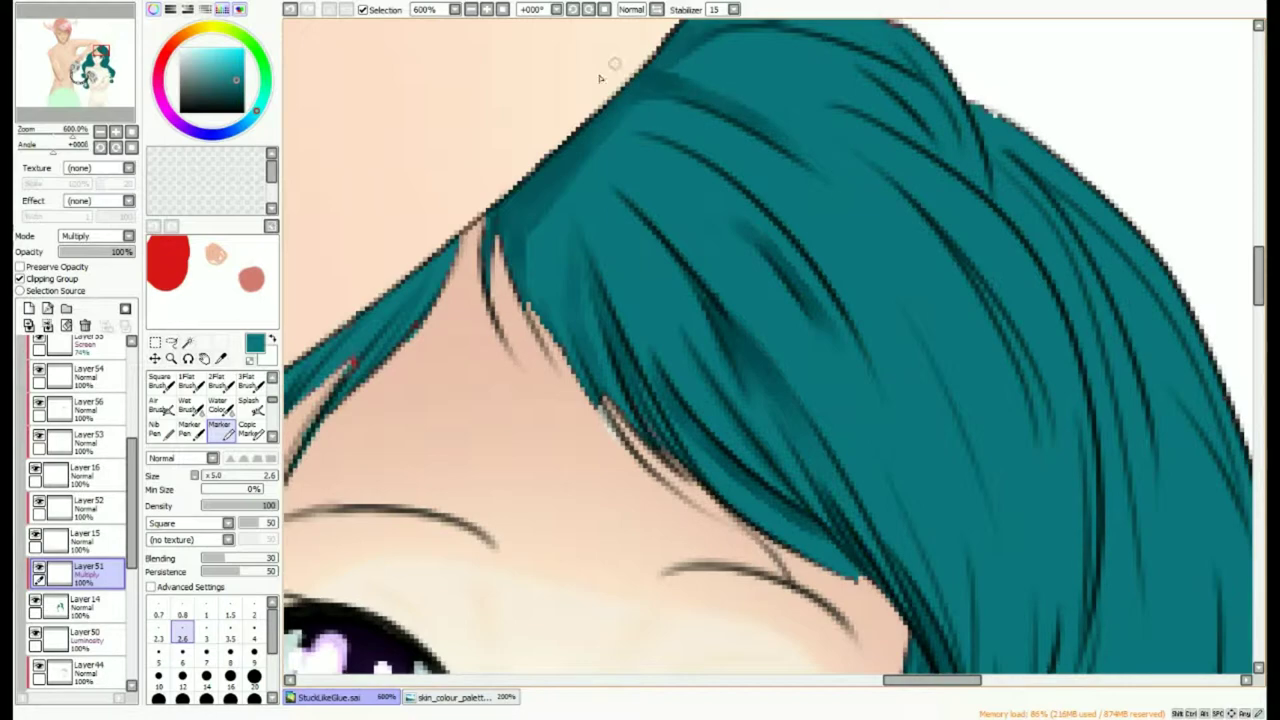
scroll(612, 141, "down", 1)
scroll(610, 142, "up", 1)
left_click_drag(610, 142, 625, 231)
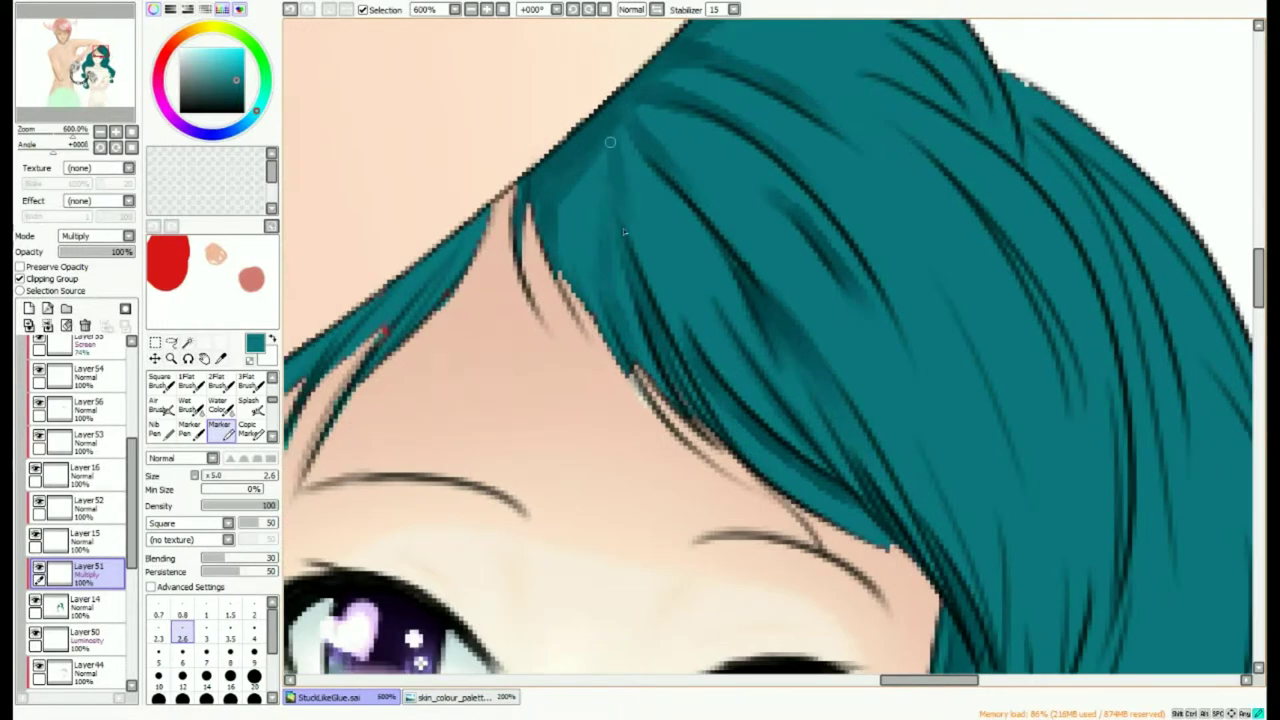
scroll(590, 185, "down", 3)
scroll(673, 194, "up", 3)
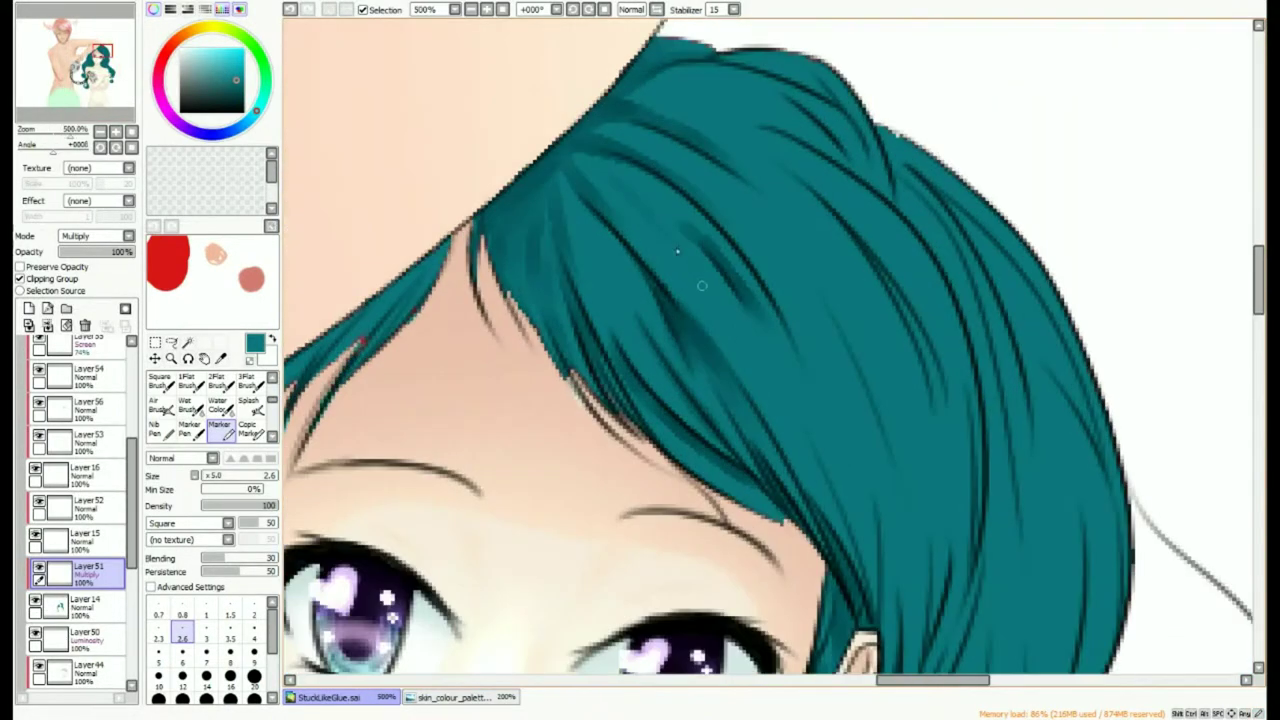
Extend the teal shading along the long strands from the crown down behind the ear.
scroll(673, 194, "up", 2)
scroll(791, 423, "down", 1)
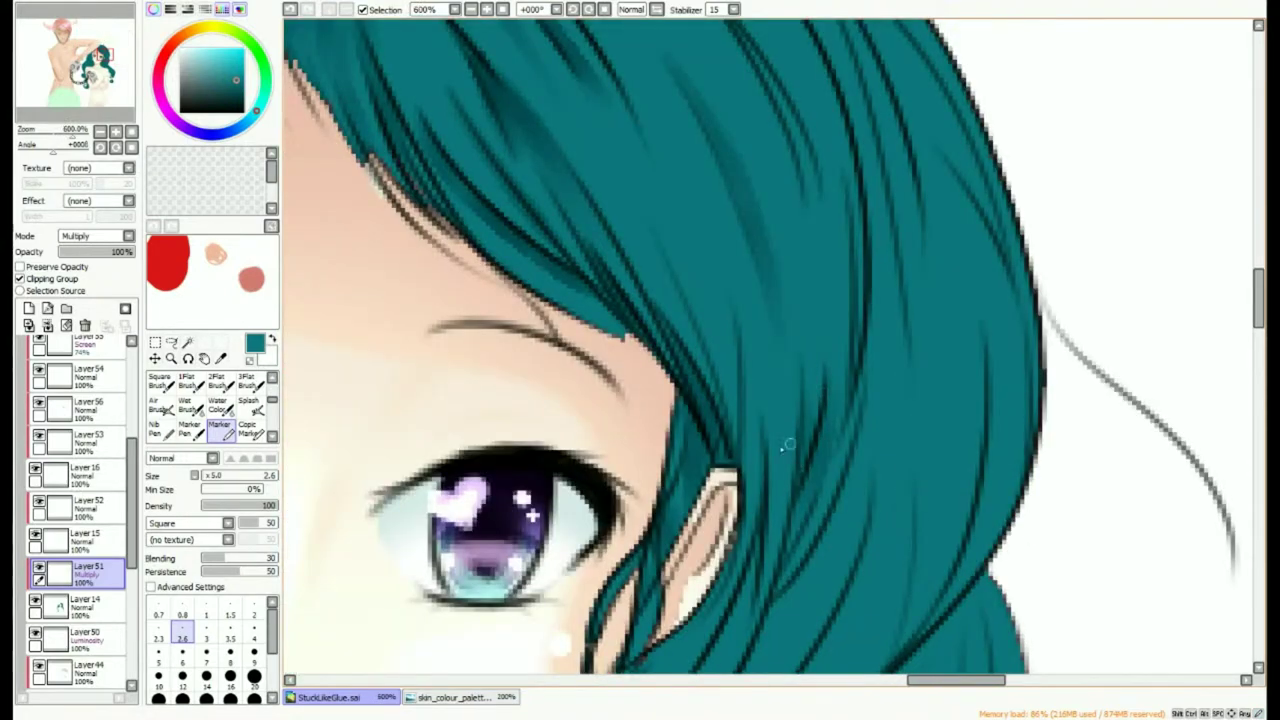
scroll(787, 445, "down", 2)
scroll(833, 182, "up", 1)
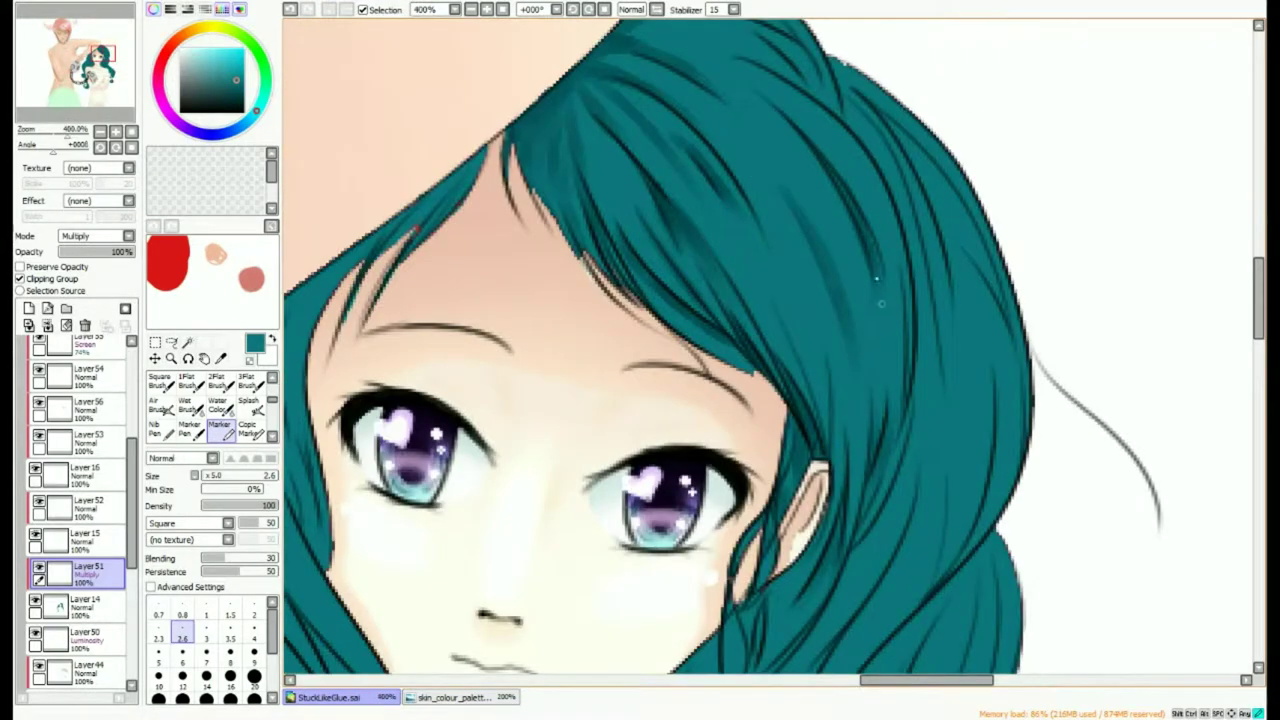
Reduce the Marker to size 0.7 and refine the fringe shadows with thin strokes.
scroll(702, 242, "up", 4)
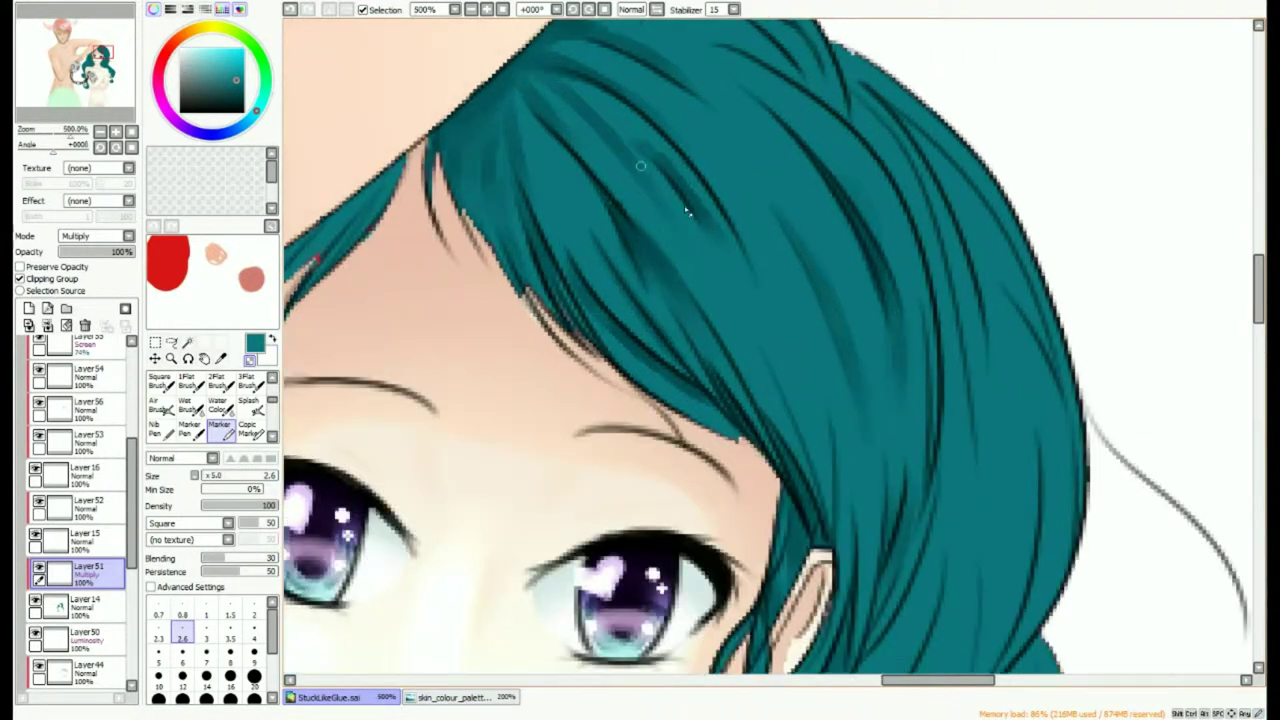
key("bracketleft")
key("bracketleft")
key("bracketleft")
key("bracketleft")
key("bracketleft")
key("bracketleft")
scroll(505, 122, "down", 3)
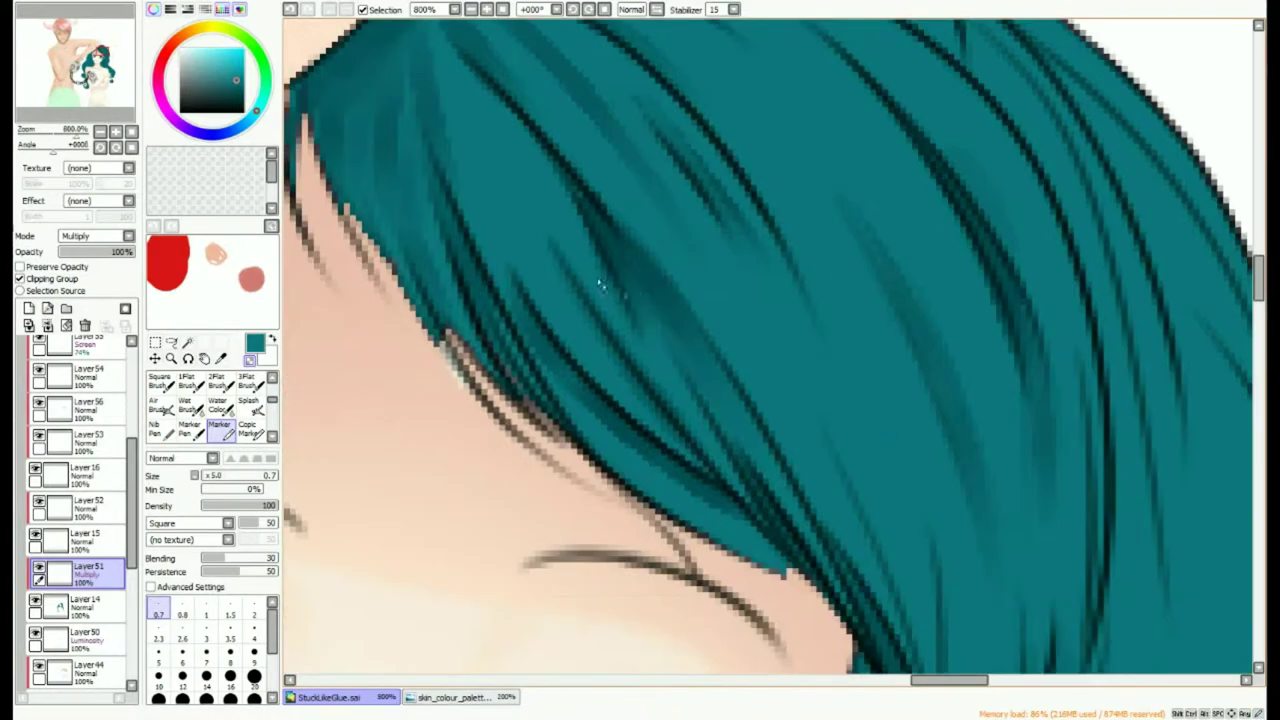
scroll(590, 350, "up", 2)
scroll(590, 350, "down", 2)
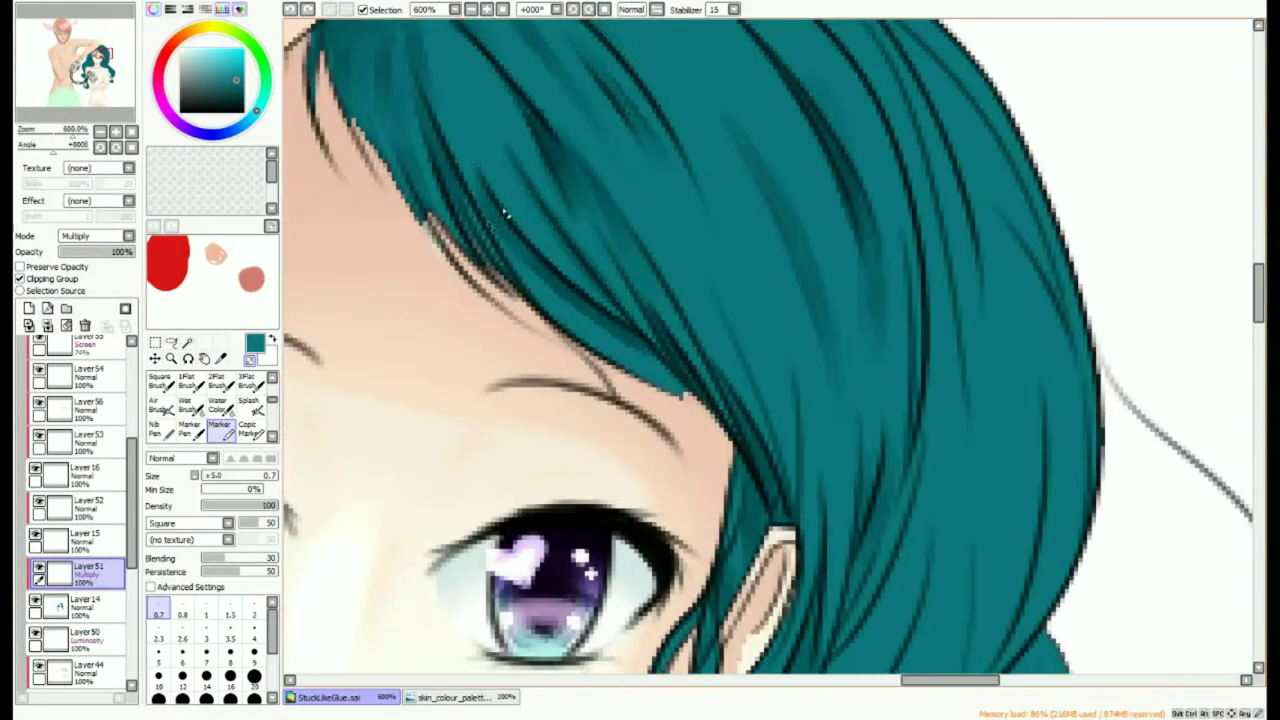
scroll(656, 455, "up", 2)
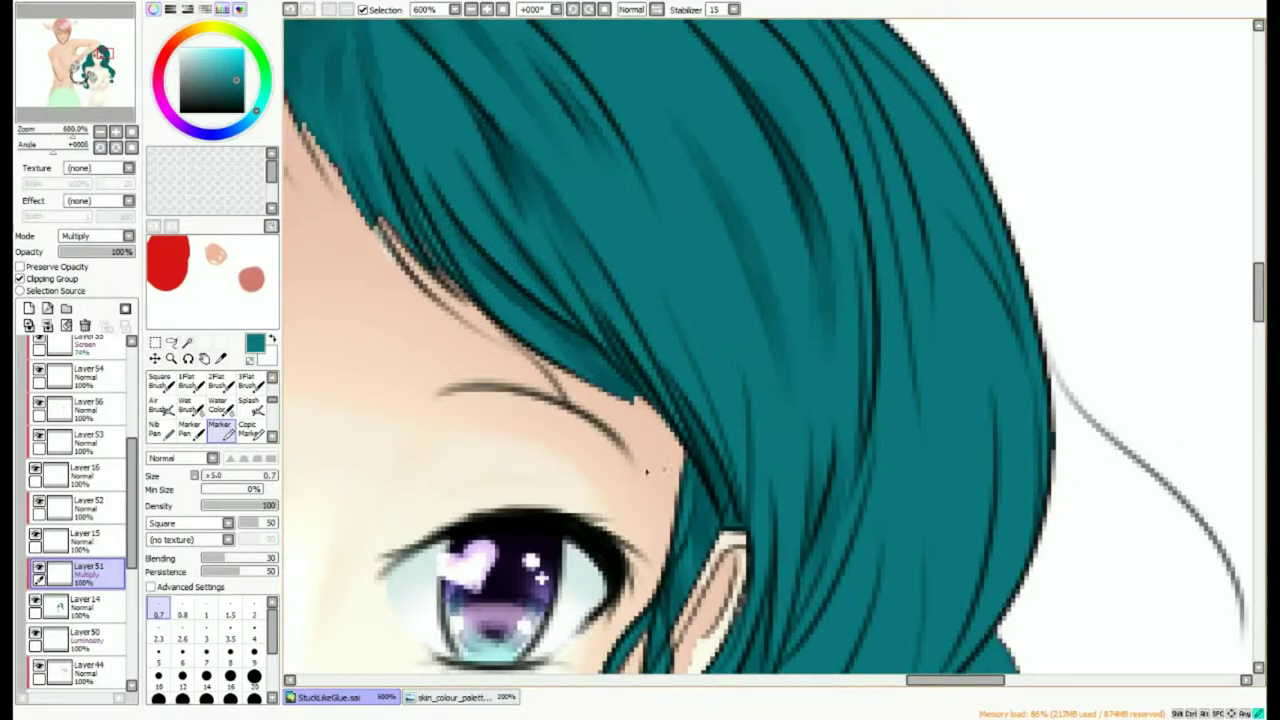
Paint fine shading strokes along the strands at the very top of the head.
scroll(592, 351, "down", 2)
scroll(752, 476, "up", 3)
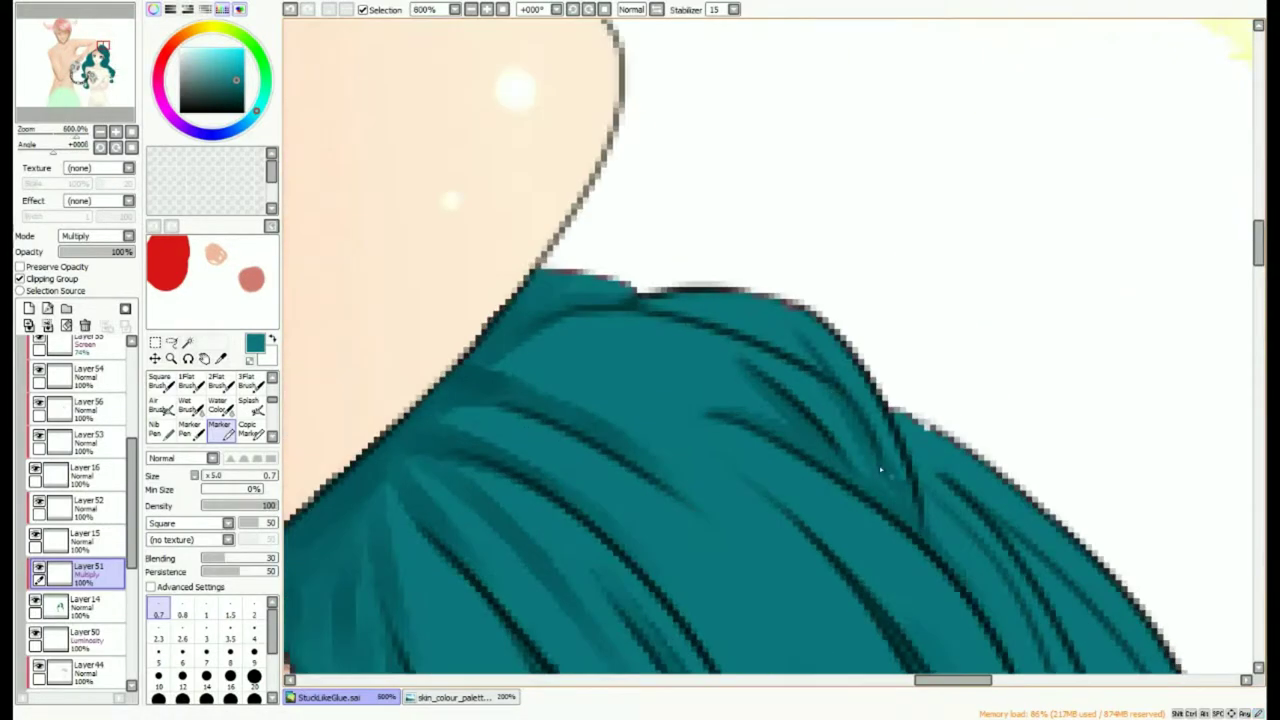
scroll(787, 338, "down", 2)
scroll(787, 338, "up", 2)
scroll(833, 410, "down", 2)
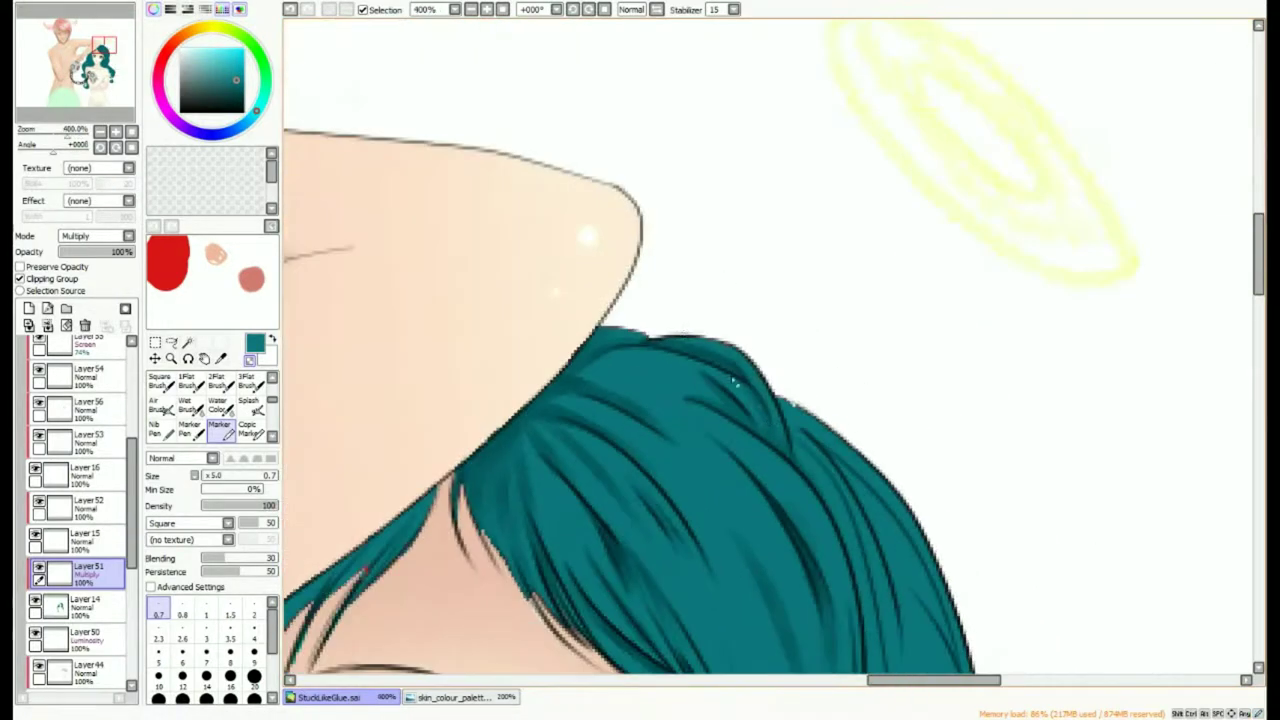
scroll(833, 410, "up", 3)
scroll(833, 410, "down", 2)
scroll(900, 400, "up", 2)
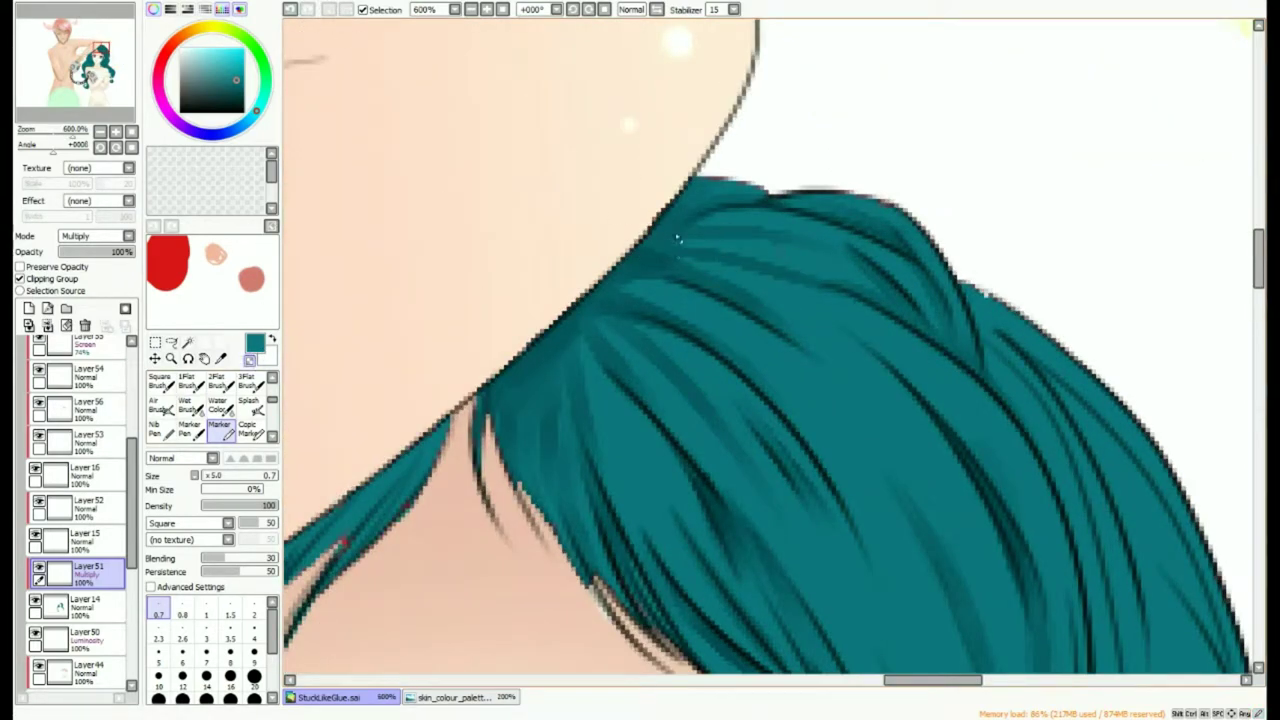
Add thin shadow strokes to the strands at the side and back of the head behind the ear.
scroll(958, 383, "down", 3)
scroll(721, 296, "down", 3)
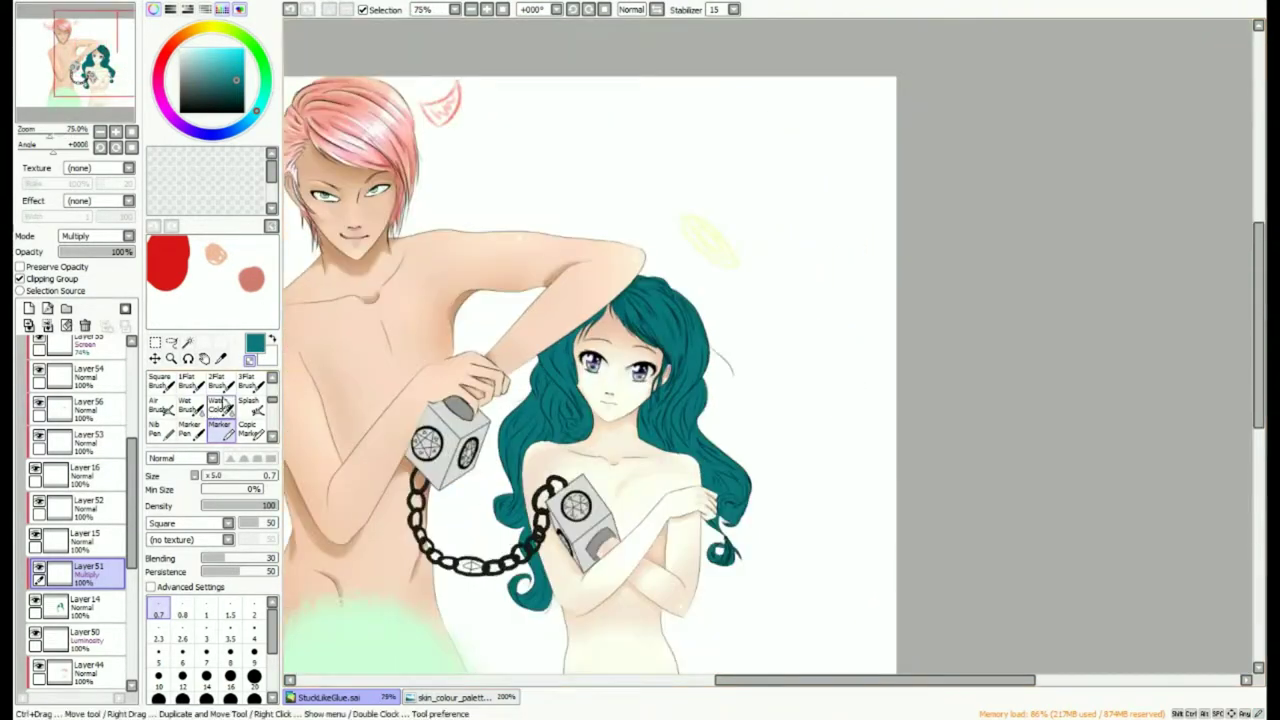
scroll(721, 296, "up", 5)
scroll(721, 296, "up", 1)
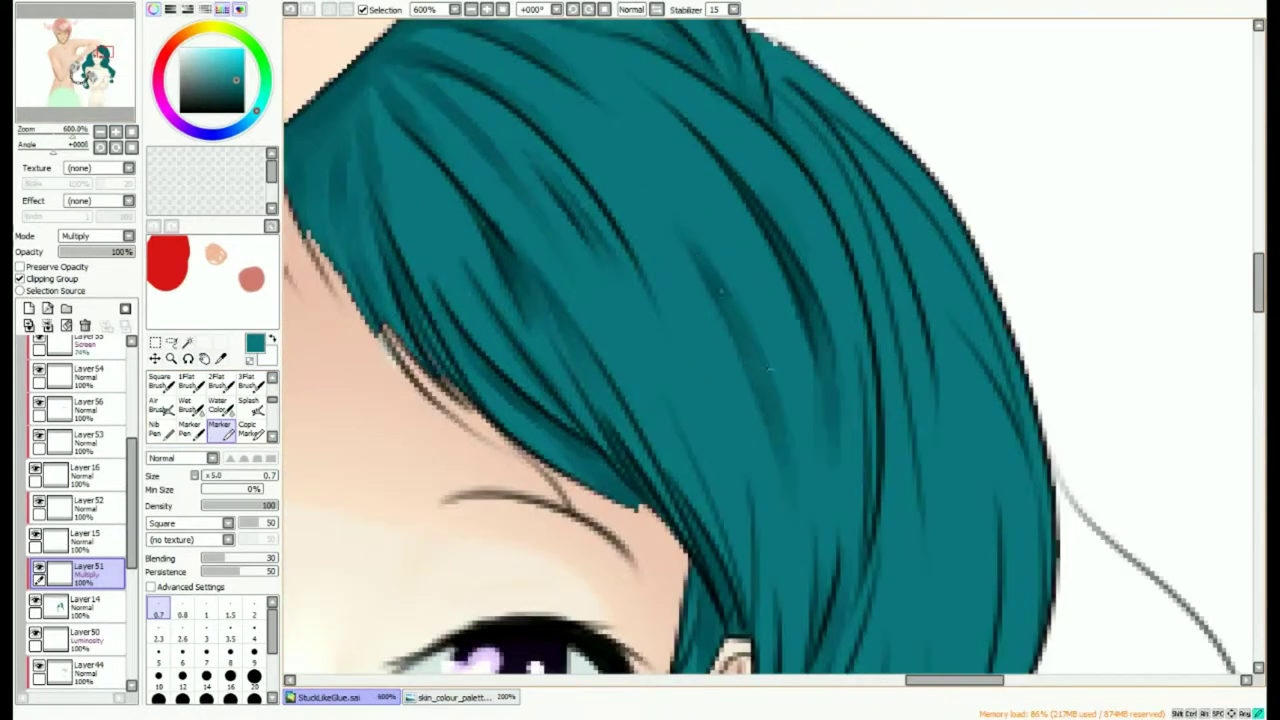
scroll(700, 270, "down", 4)
scroll(708, 314, "up", 3)
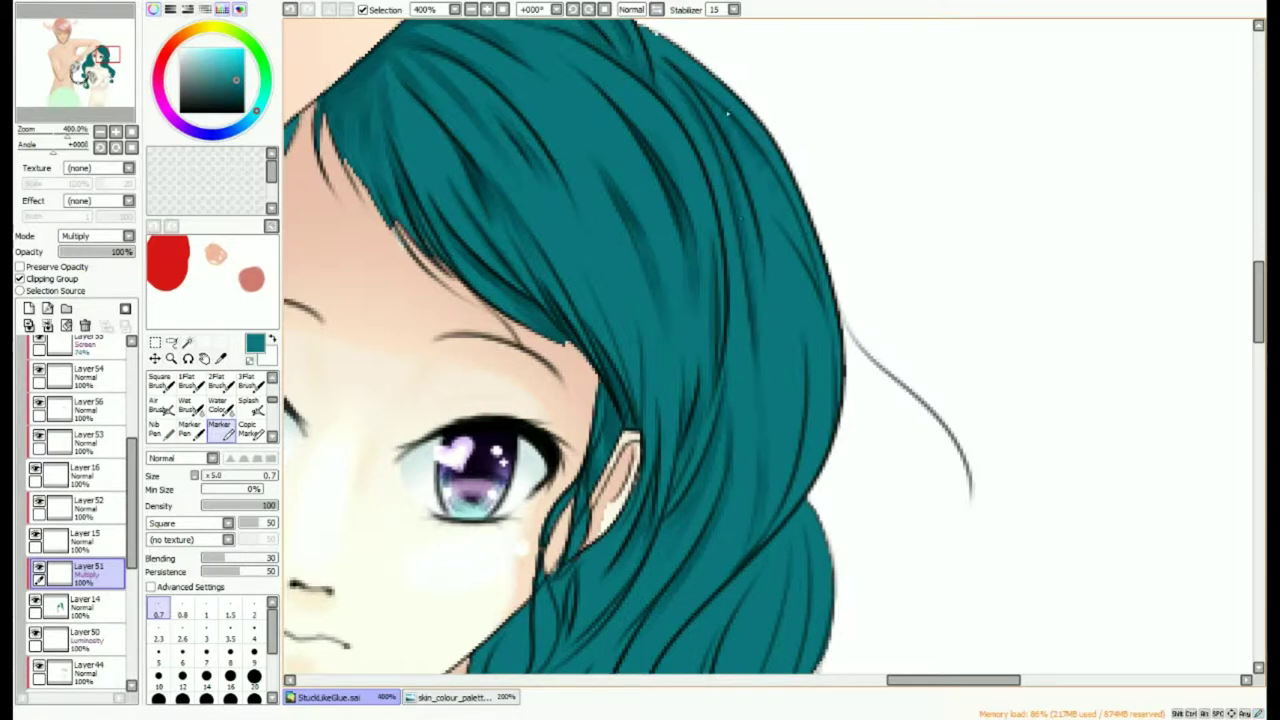
scroll(840, 328, "up", 1)
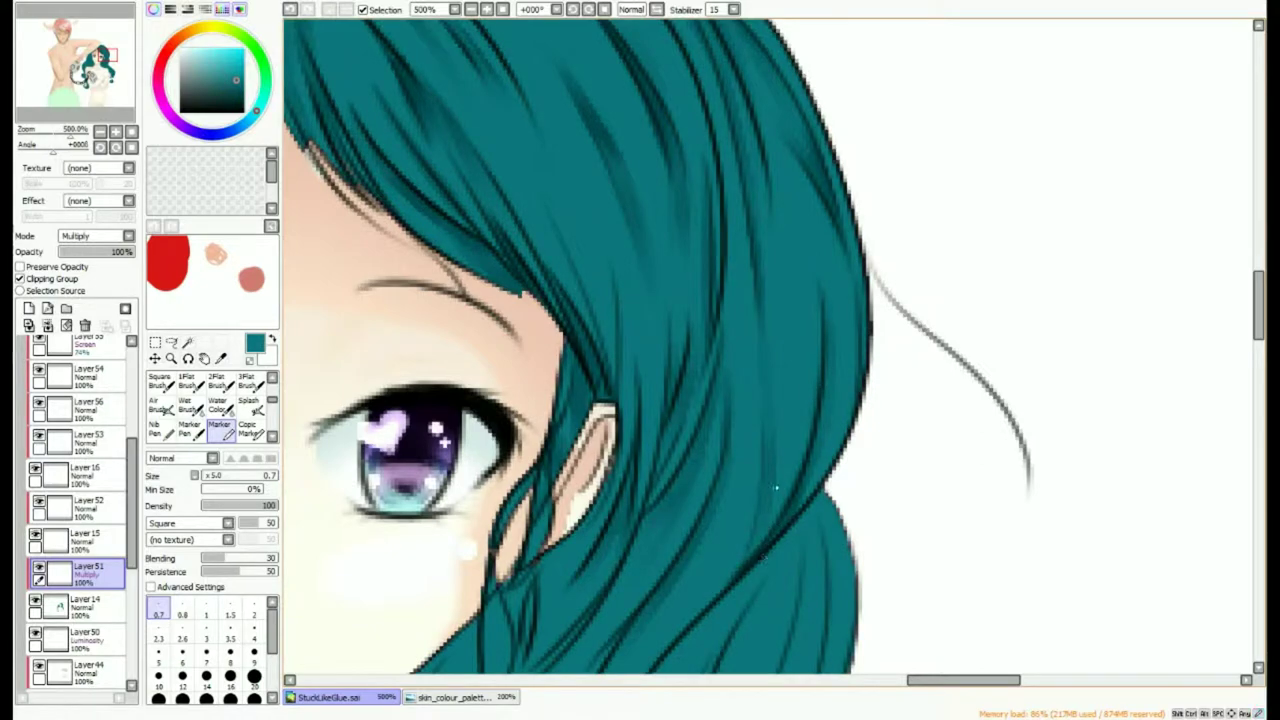
Try a long shading stroke down the hair and undo the last two actions.
scroll(707, 411, "down", 5)
scroll(760, 370, "up", 8)
mouse_move(652, 260)
left_mouse_down()
mouse_move(865, 477)
mouse_move(783, 413)
left_mouse_up()
left_click(289, 11)
left_click(290, 10)
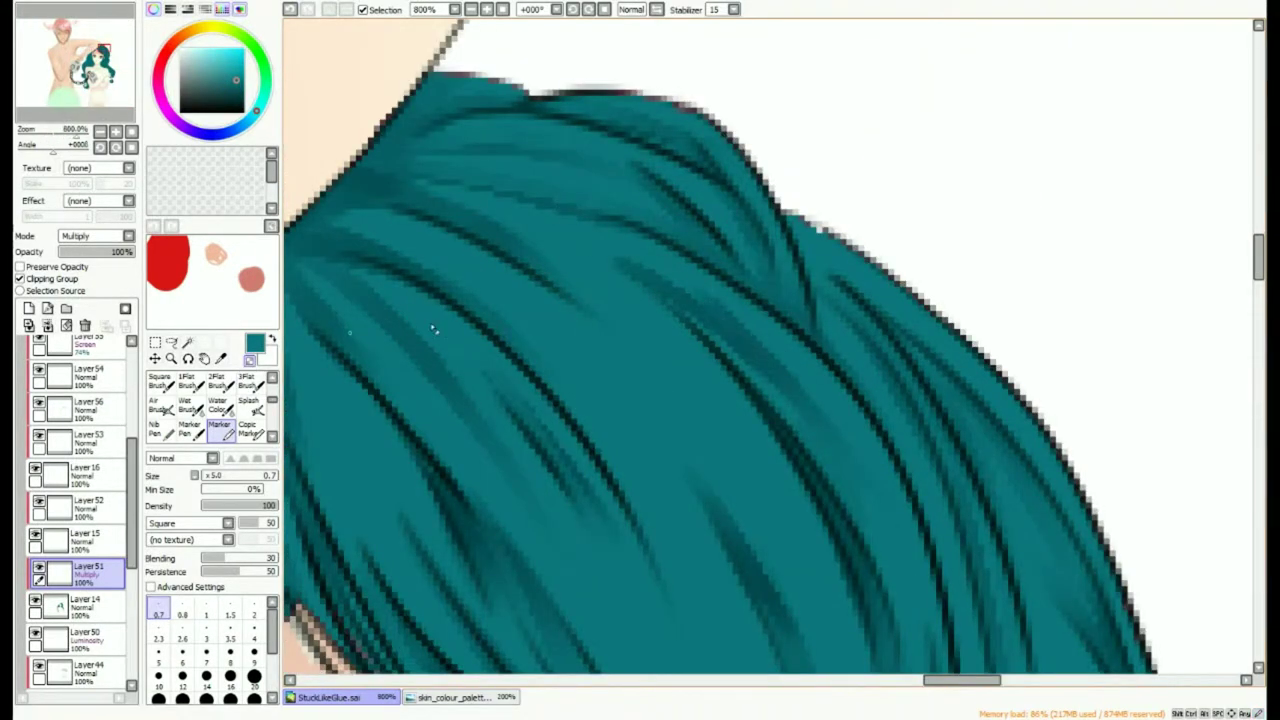
Shade the thin fringe lock on the far side of the parting, next to the raised arm.
scroll(780, 400, "down", 3)
scroll(800, 443, "up", 2)
scroll(815, 455, "down", 1)
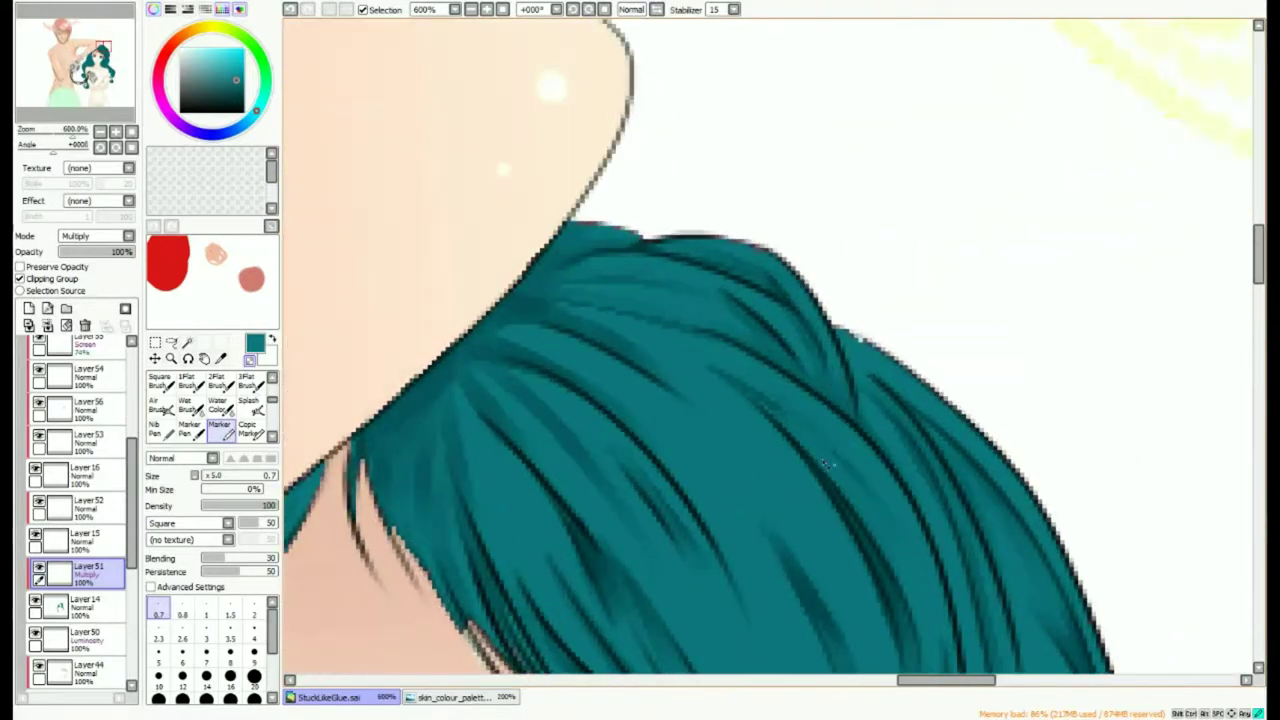
scroll(850, 460, "down", 5)
scroll(580, 217, "up", 6)
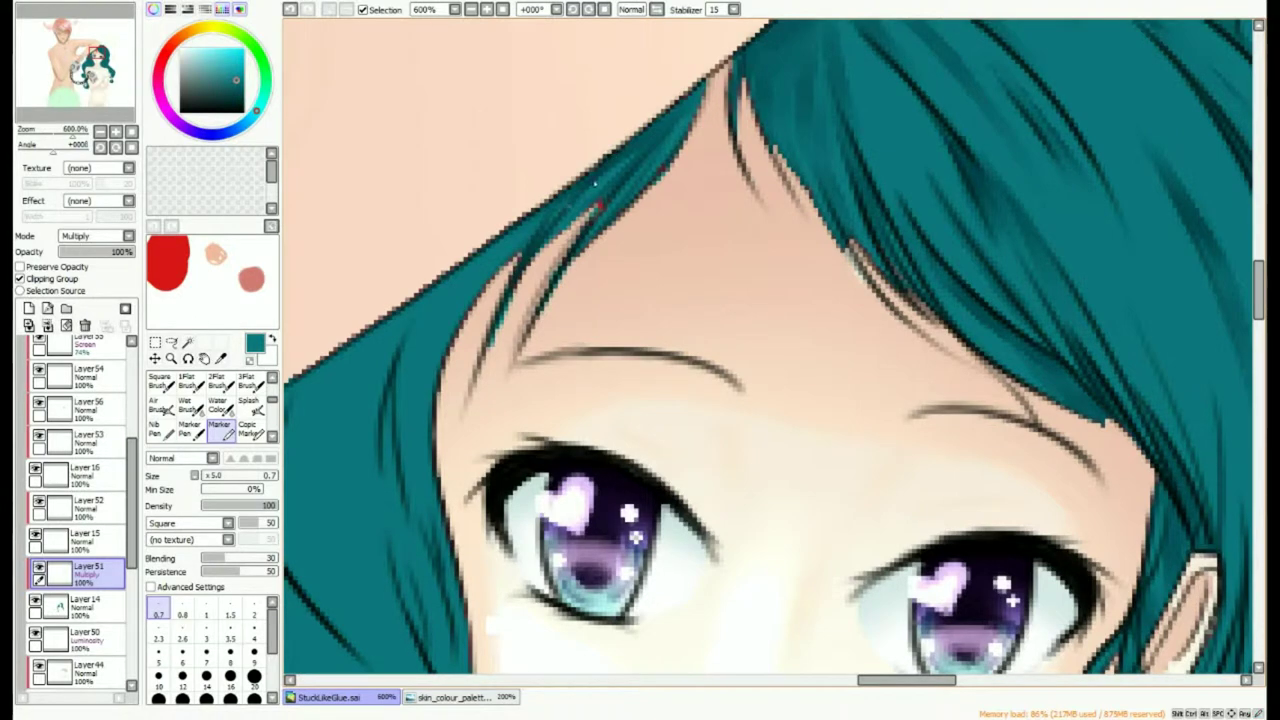
scroll(598, 205, "down", 1)
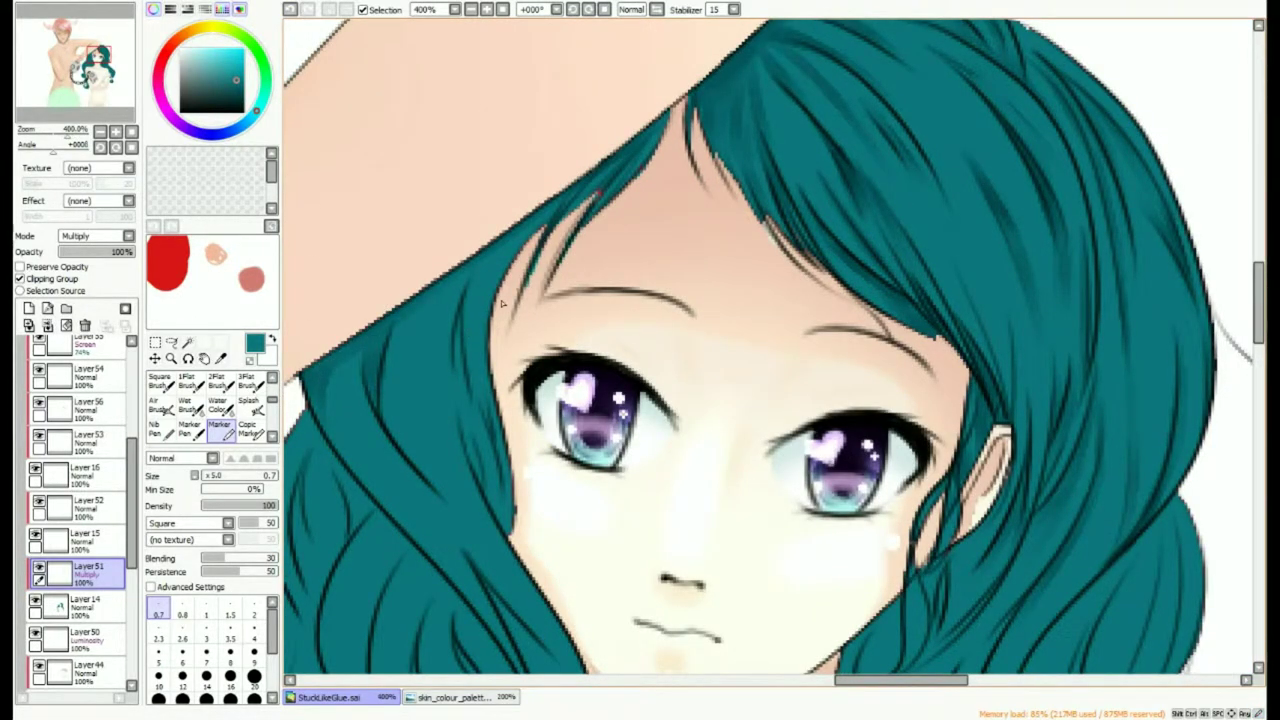
Add fine shadow strokes to the hair falling beside the forehead and cheek below the raised arm.
scroll(468, 327, "up", 1)
scroll(510, 480, "down", 3)
scroll(475, 465, "up", 3)
scroll(583, 222, "down", 3)
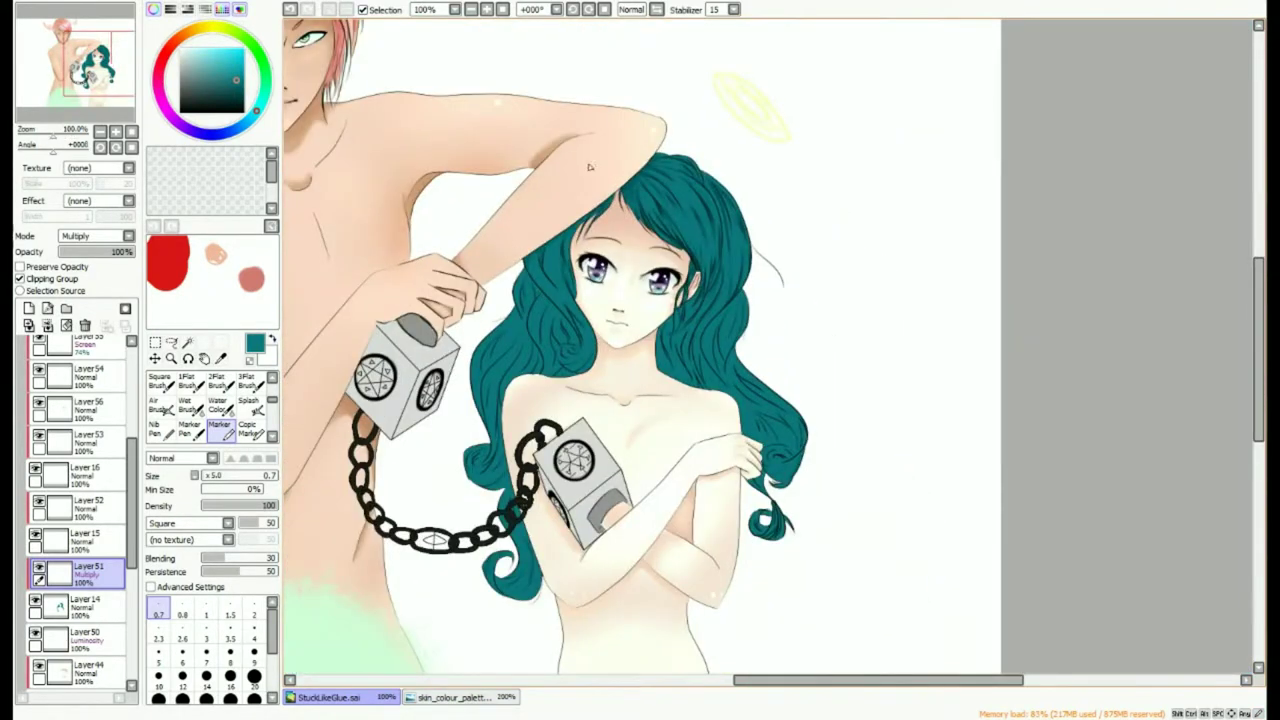
scroll(481, 258, "up", 2)
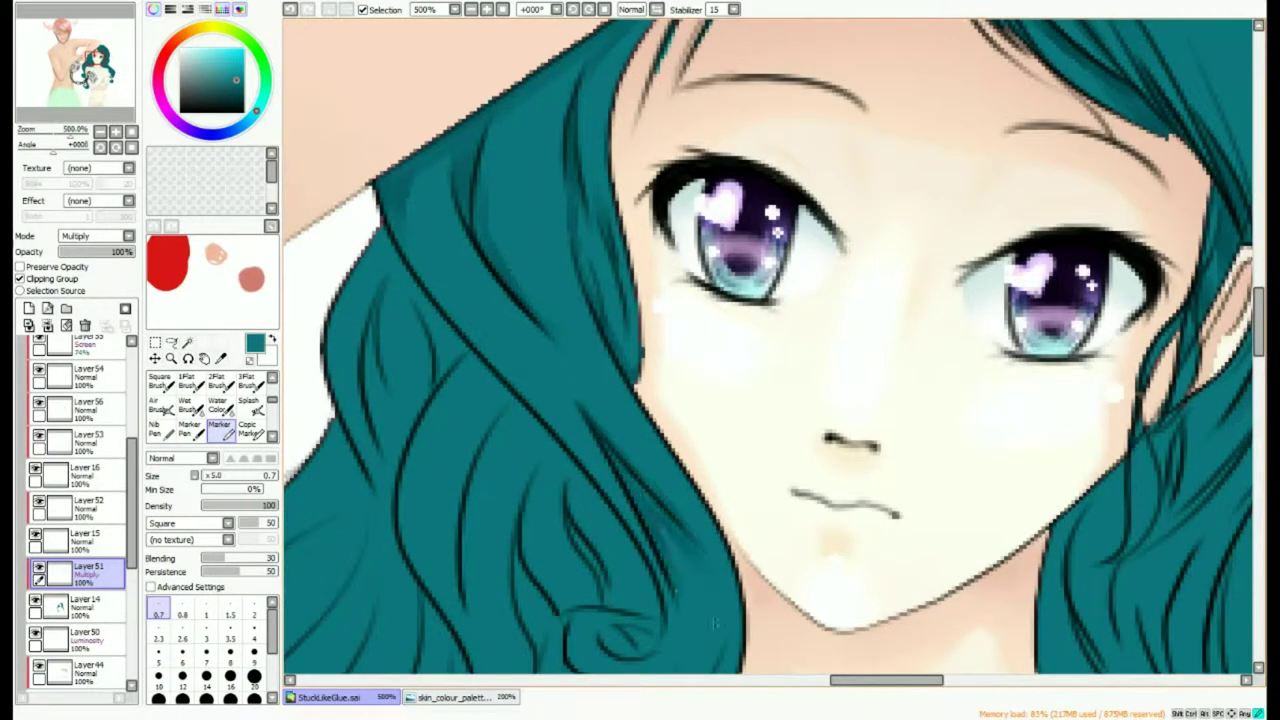
Shade the hollow and the lower folds of the curl beside the chin.
scroll(700, 575, "down", 3)
scroll(690, 570, "up", 3)
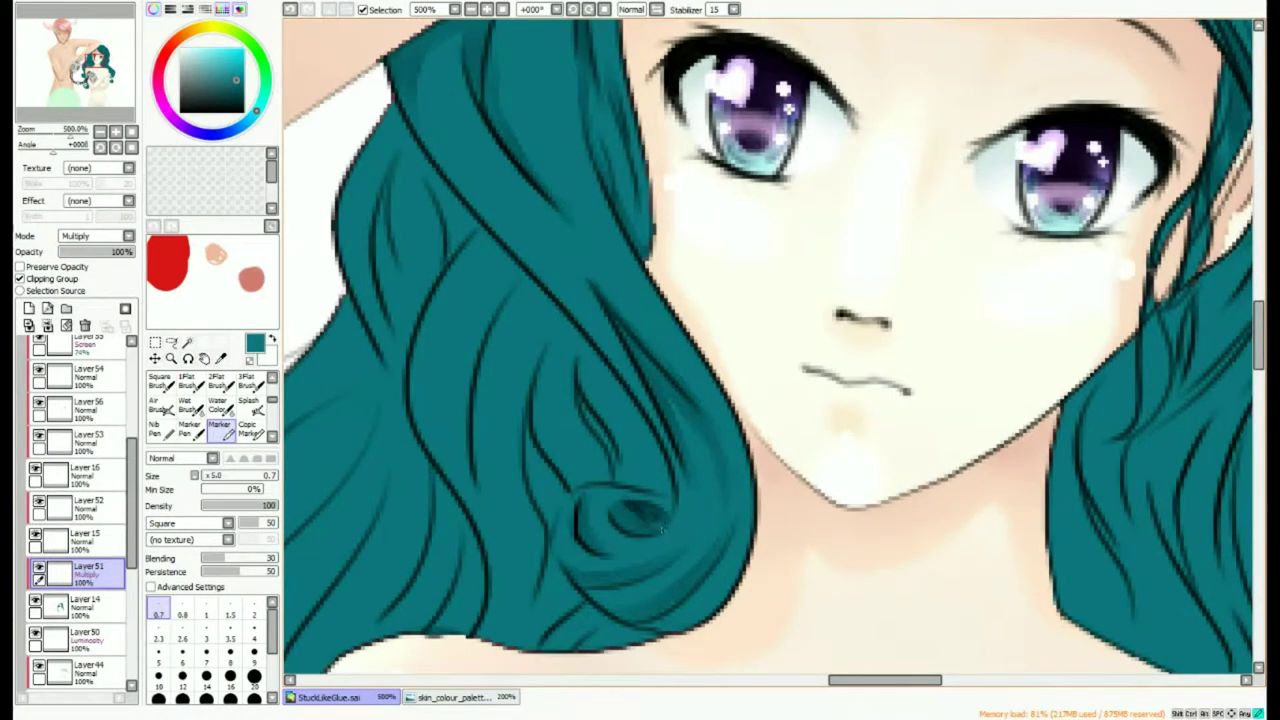
scroll(635, 540, "up", 1)
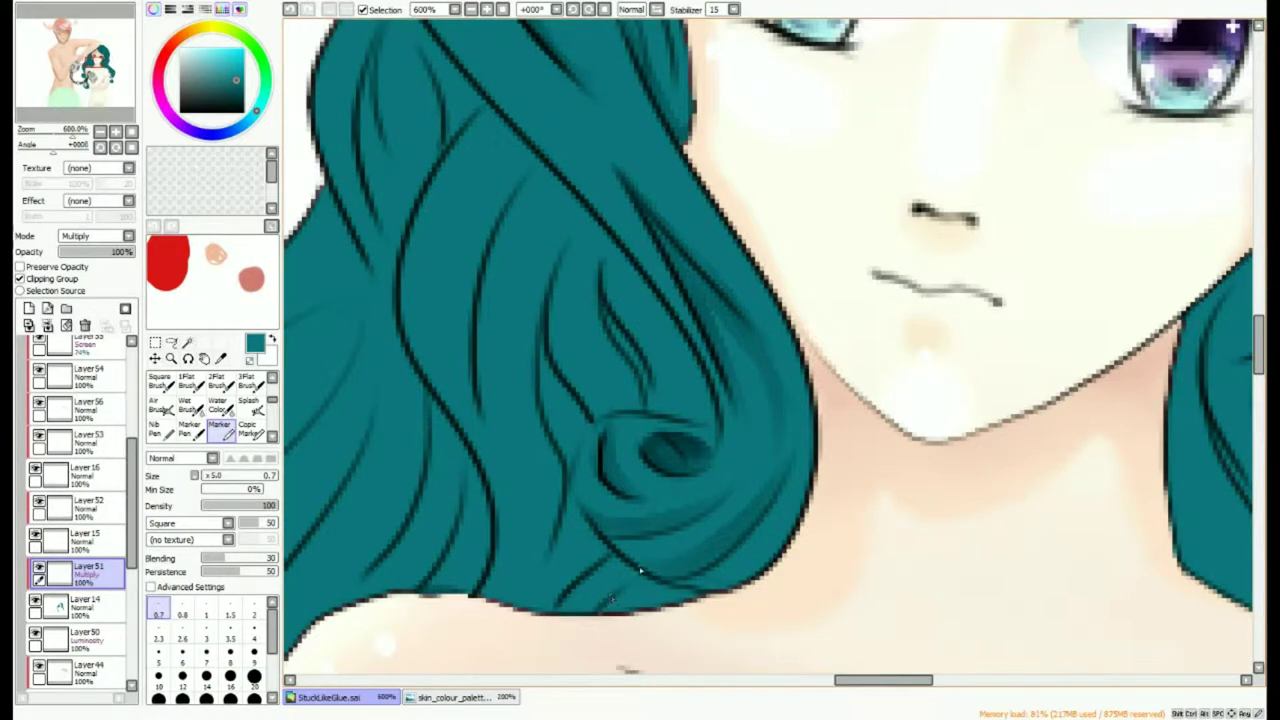
scroll(640, 571, "up", 2)
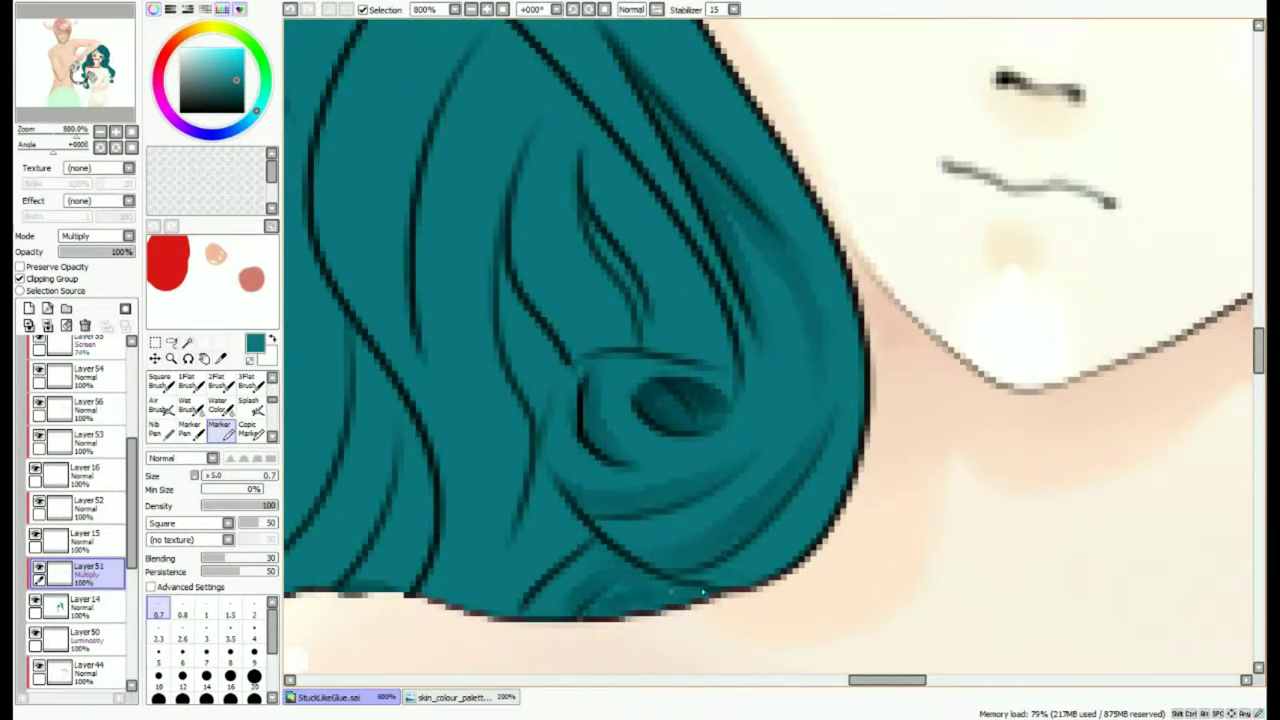
scroll(600, 592, "down", 7)
Paint curved shadow strokes along the strands above and beside the chin curl, redoing the stroke on the adjoining wave.
scroll(567, 357, "up", 3)
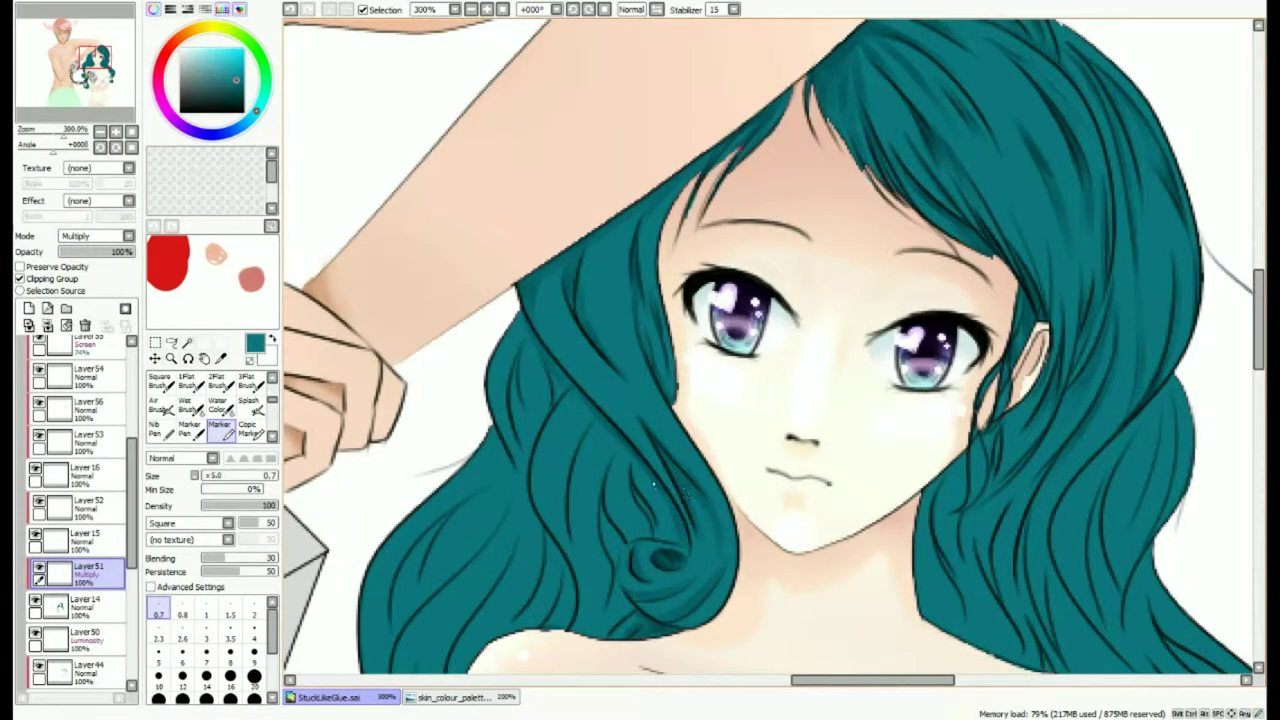
scroll(561, 396, "up", 2)
left_click_drag(669, 511, 636, 392)
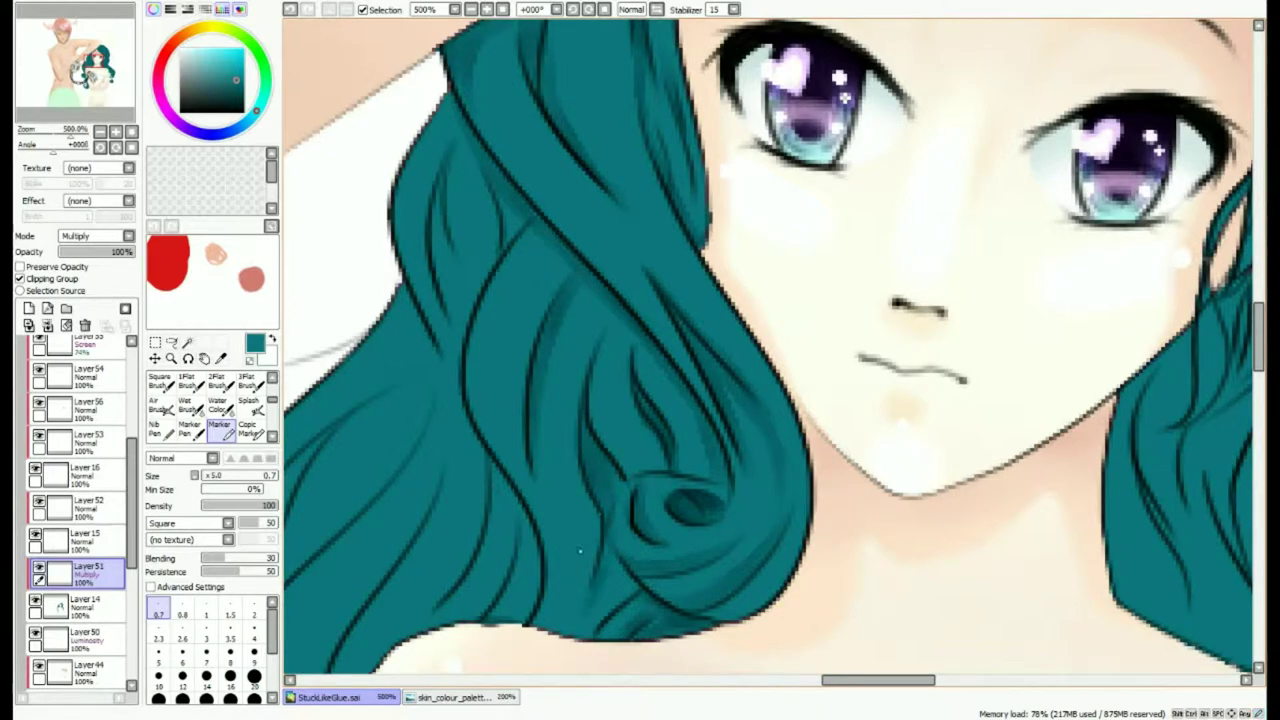
scroll(579, 550, "up", 1)
left_click_drag(608, 291, 532, 412)
key("ctrl+z")
key("ctrl+z")
left_click_drag(600, 262, 512, 413)
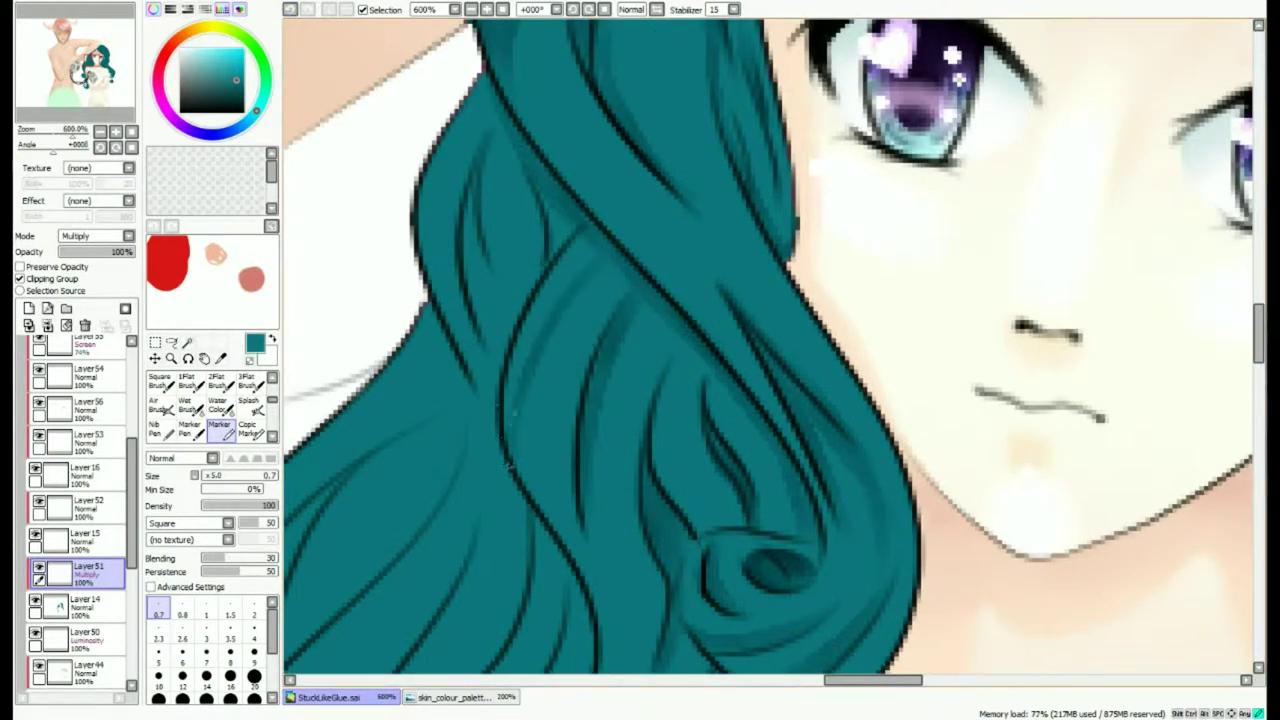
Shade the small outer lock below the raised arm and the outer strands of the wave beneath it.
scroll(500, 368, "up", 4)
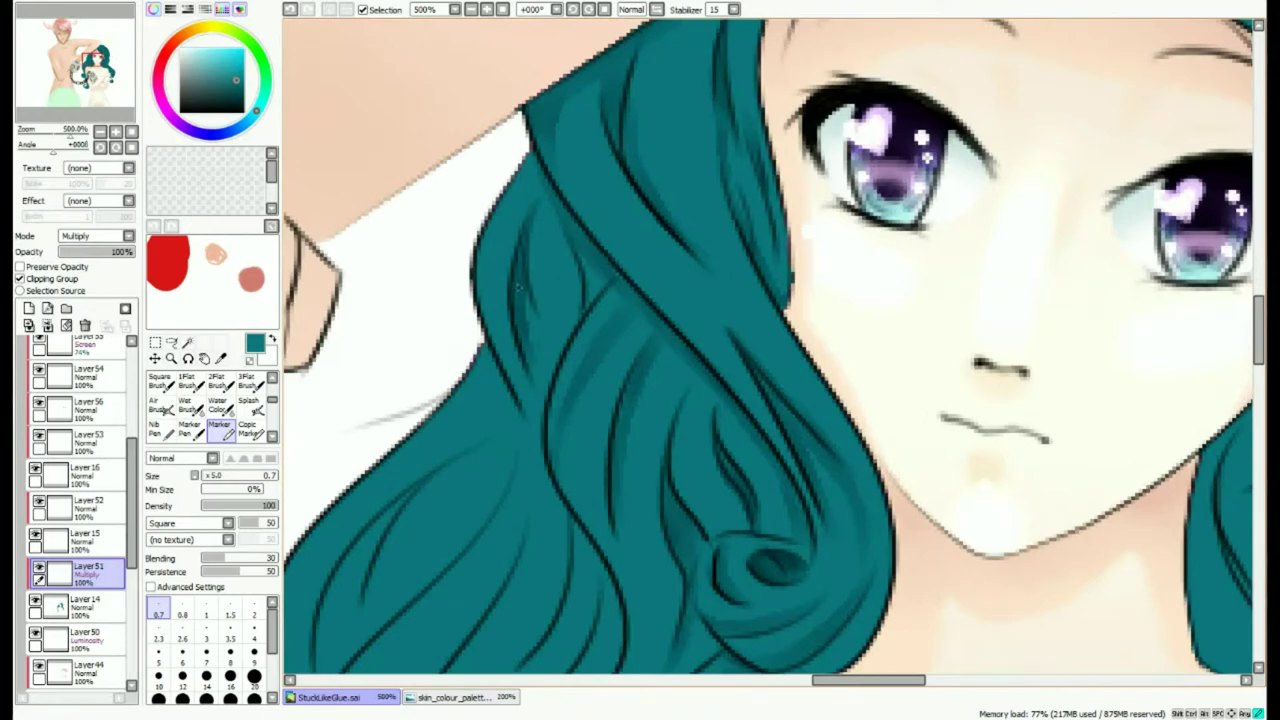
scroll(480, 385, "down", 4)
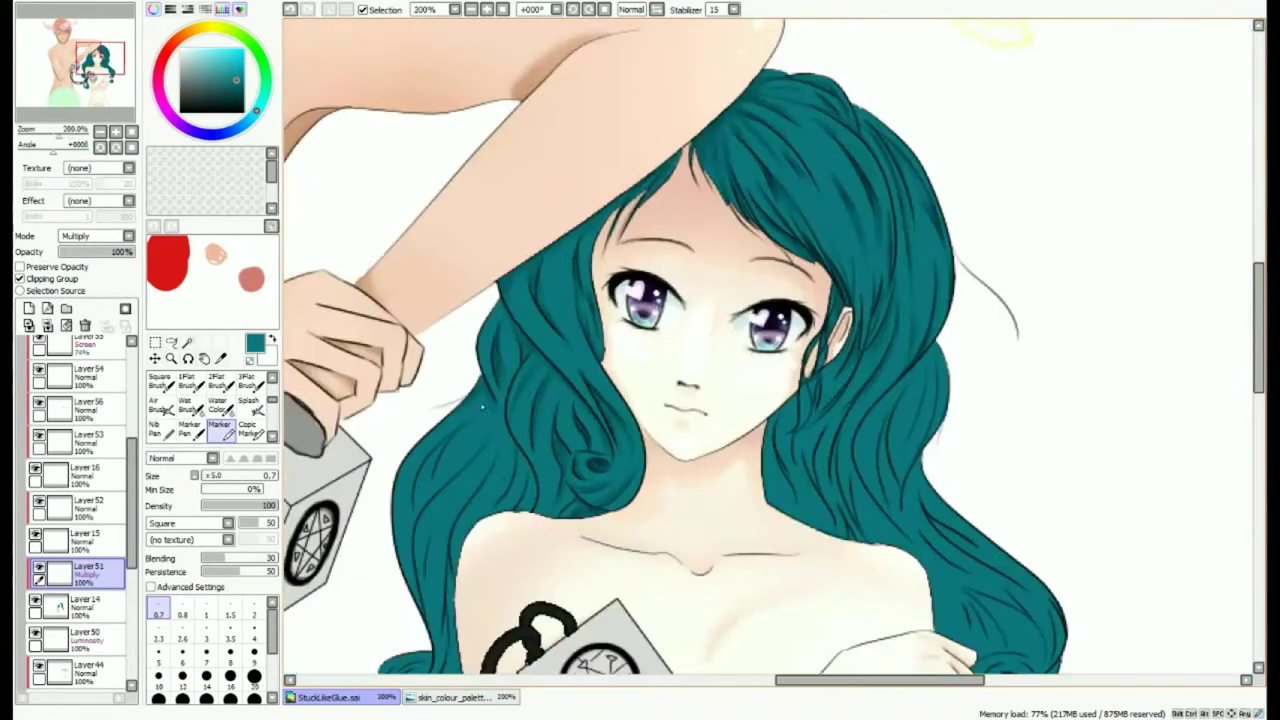
scroll(486, 337, "up", 4)
left_click_drag(458, 357, 392, 511)
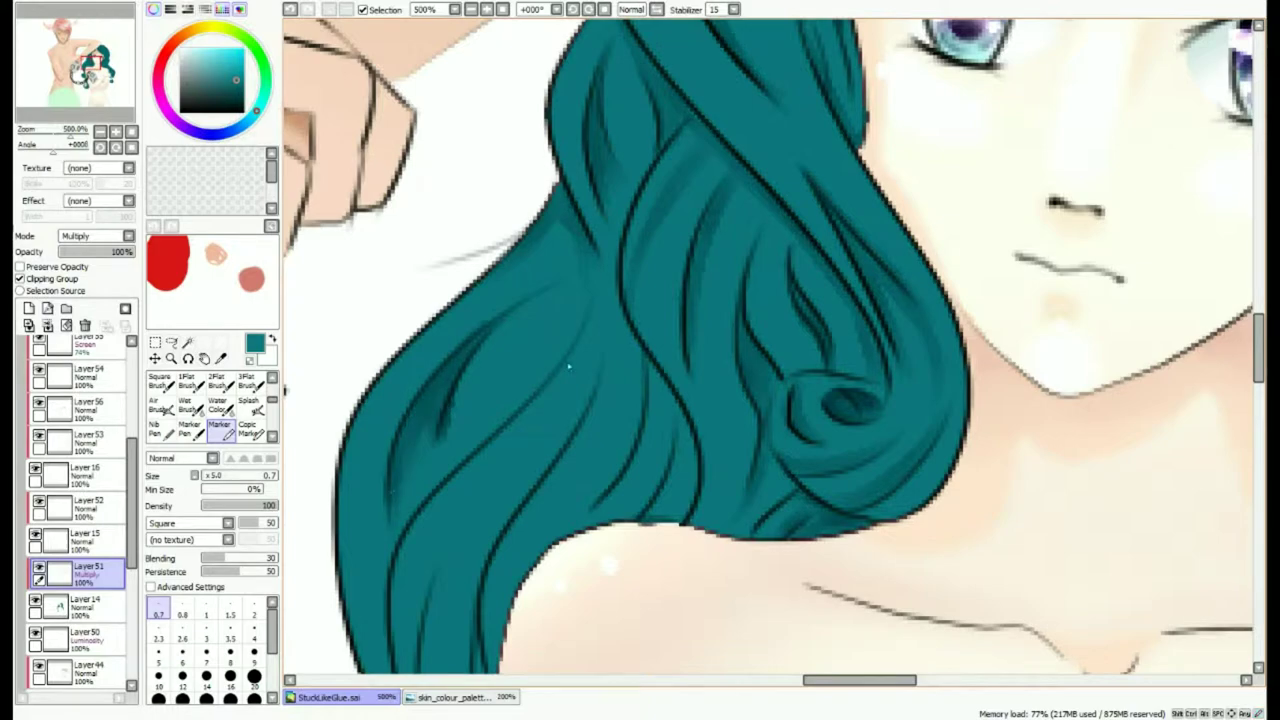
Darken the strand ends resting on the shoulder next to the chin curl.
left_click_drag(676, 430, 646, 512)
mouse_move(706, 454)
left_mouse_down()
mouse_move(692, 525)
mouse_move(676, 521)
mouse_move(696, 522)
left_mouse_up()
key("minus")
key("minus")
scroll(620, 420, "down", 3)
scroll(656, 432, "up", 5)
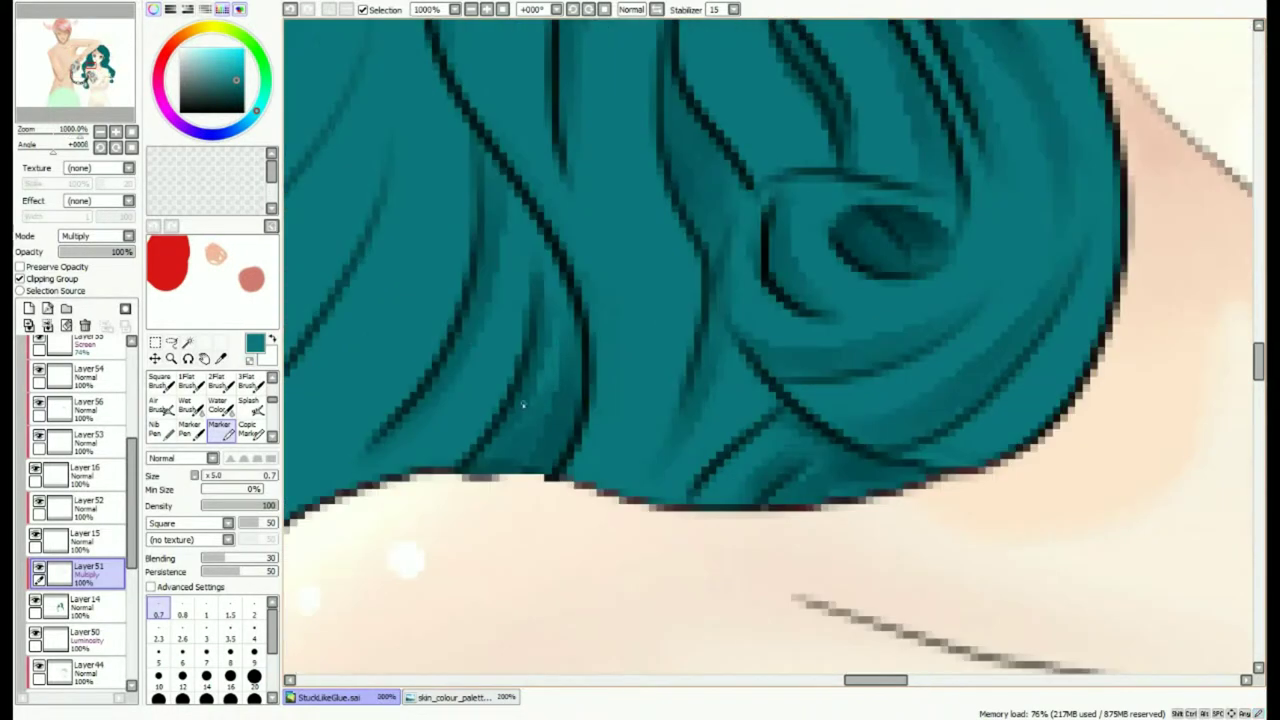
scroll(461, 376, "down", 4)
Add thin shadow strokes to the long strands that narrow down beside the shoulder and upper arm.
scroll(430, 362, "up", 3)
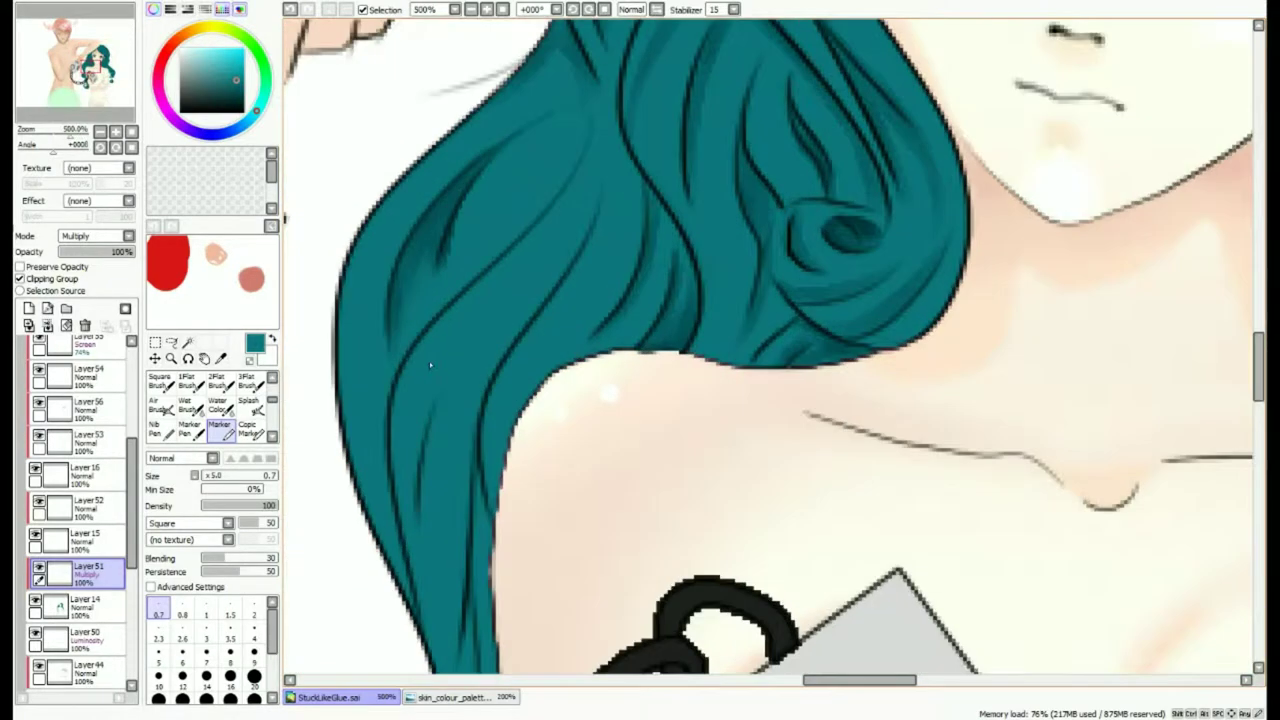
scroll(429, 361, "down", 1)
scroll(450, 358, "up", 2)
scroll(480, 355, "down", 4)
scroll(525, 348, "up", 3)
scroll(435, 585, "down", 4)
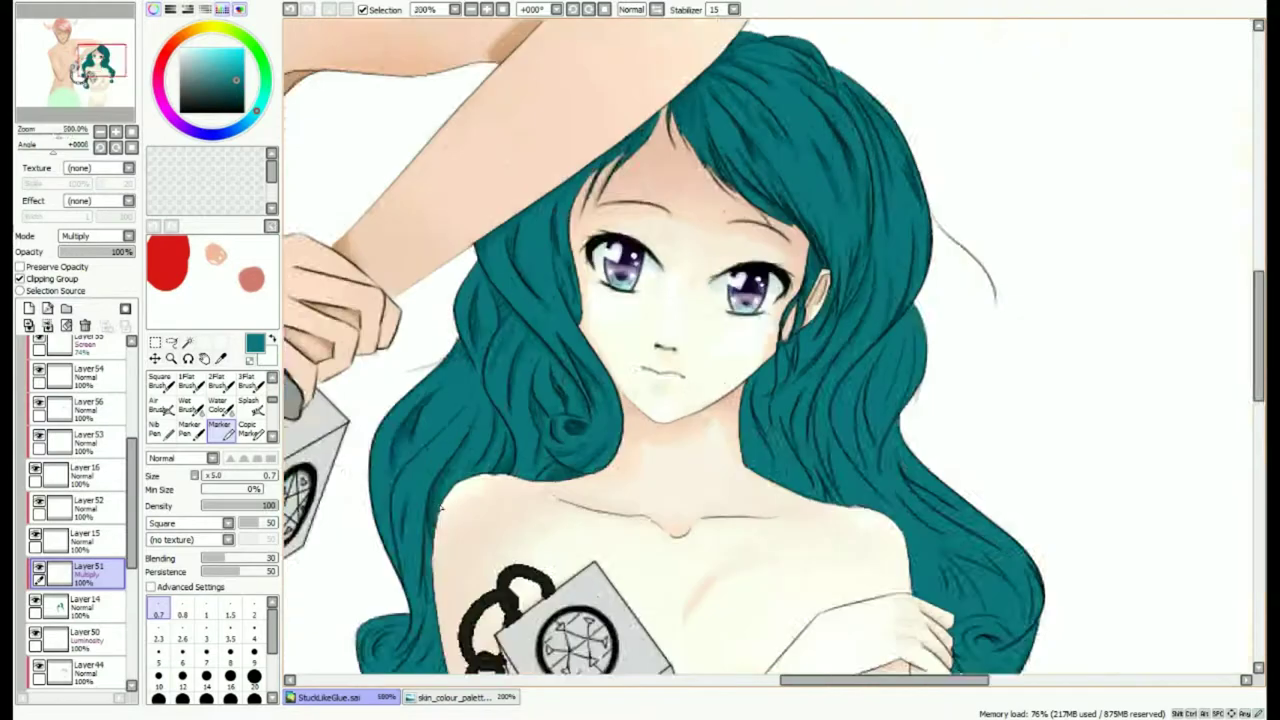
scroll(440, 540, "up", 6)
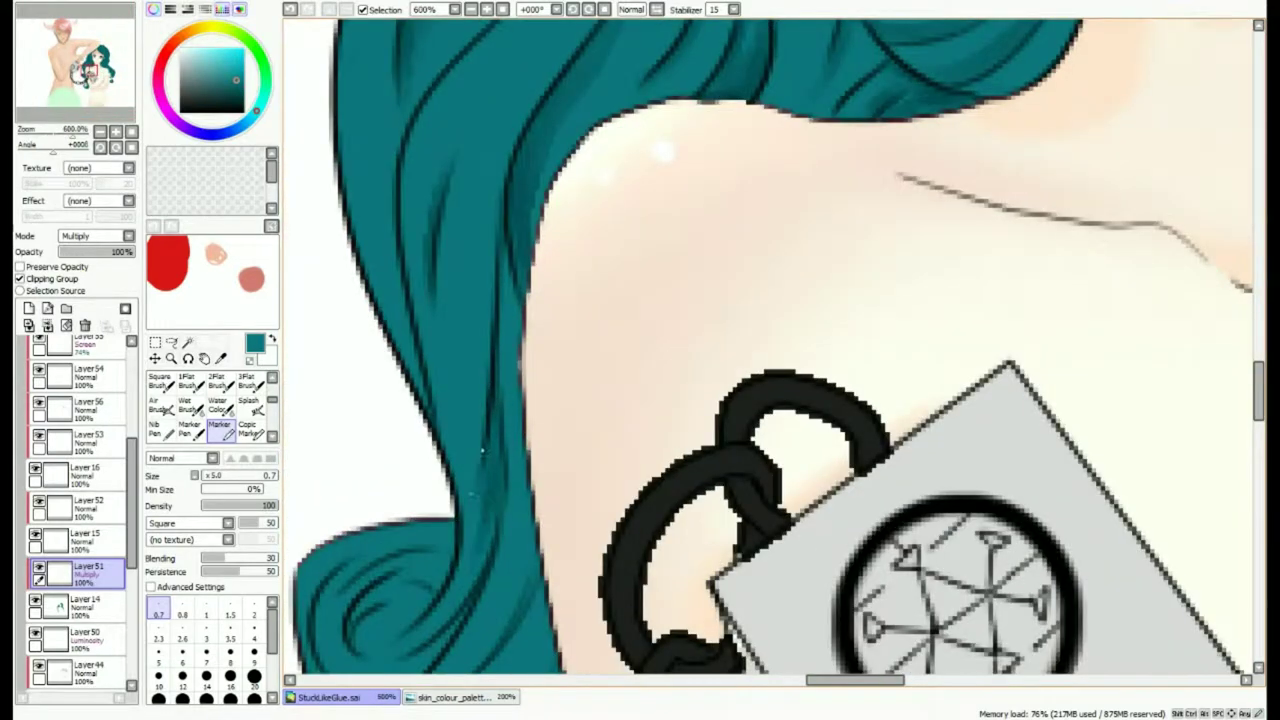
scroll(452, 522, "down", 1)
scroll(452, 522, "up", 2)
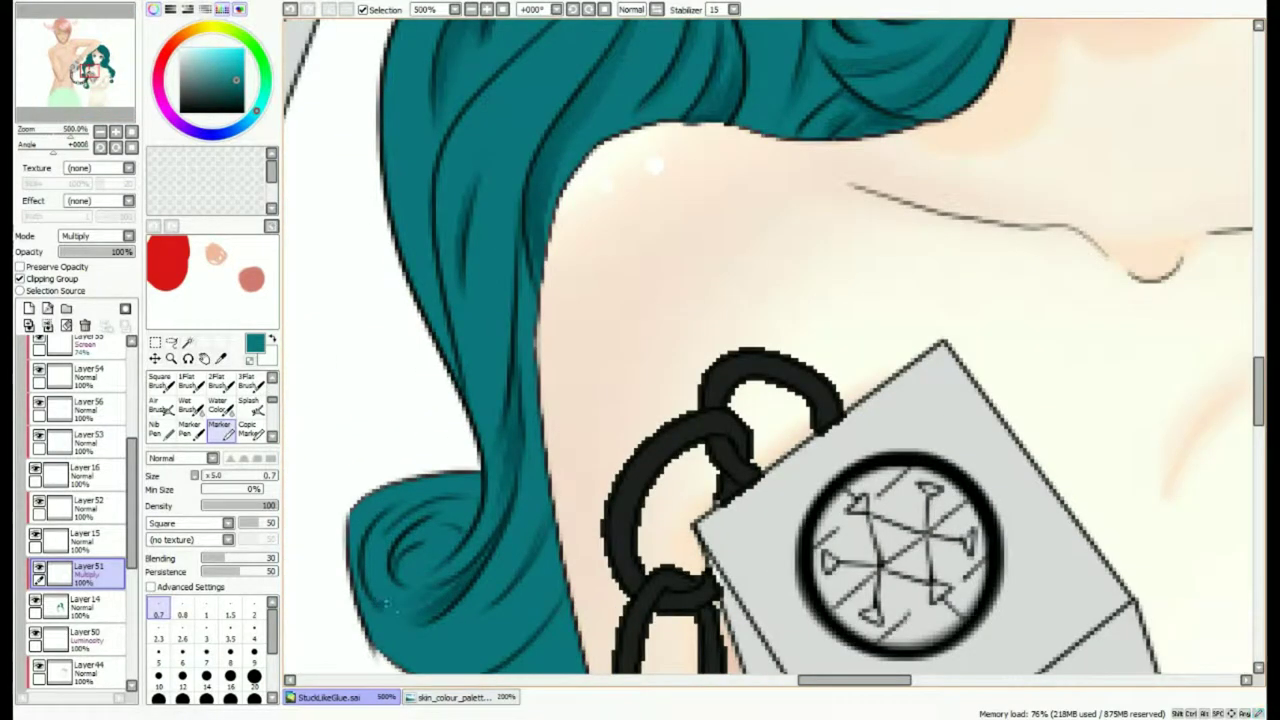
Darken the hollow of the spiral curl beside the chain with curved strokes.
scroll(380, 534, "up", 2)
mouse_move(374, 548)
left_mouse_down()
mouse_move(480, 508)
mouse_move(440, 519)
mouse_move(402, 578)
mouse_move(486, 548)
mouse_move(452, 583)
mouse_move(431, 552)
mouse_move(426, 600)
mouse_move(484, 540)
left_mouse_up()
left_click_drag(414, 606, 456, 542)
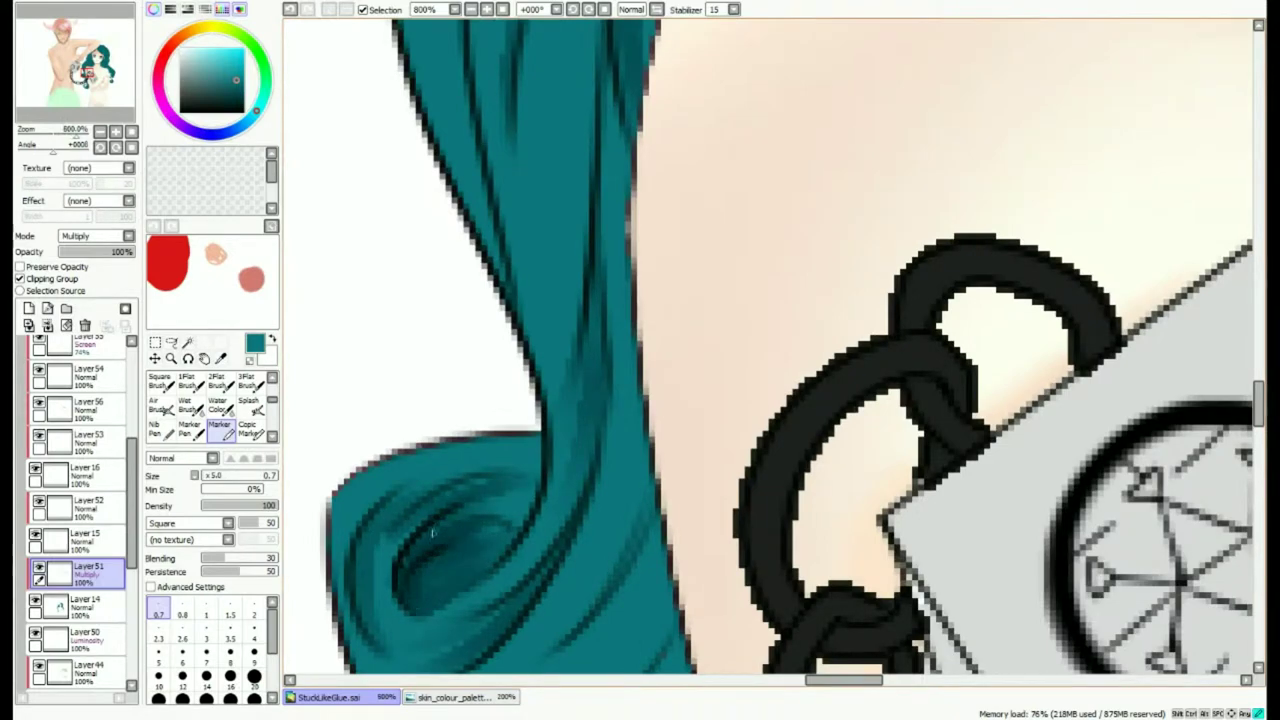
Shade the strands leading into the spiral curl beside the chain and the folds underneath it.
scroll(457, 533, "down", 5)
scroll(462, 590, "up", 4)
left_click_drag(564, 392, 527, 456)
left_click_drag(482, 601, 563, 533)
left_click_drag(438, 620, 562, 548)
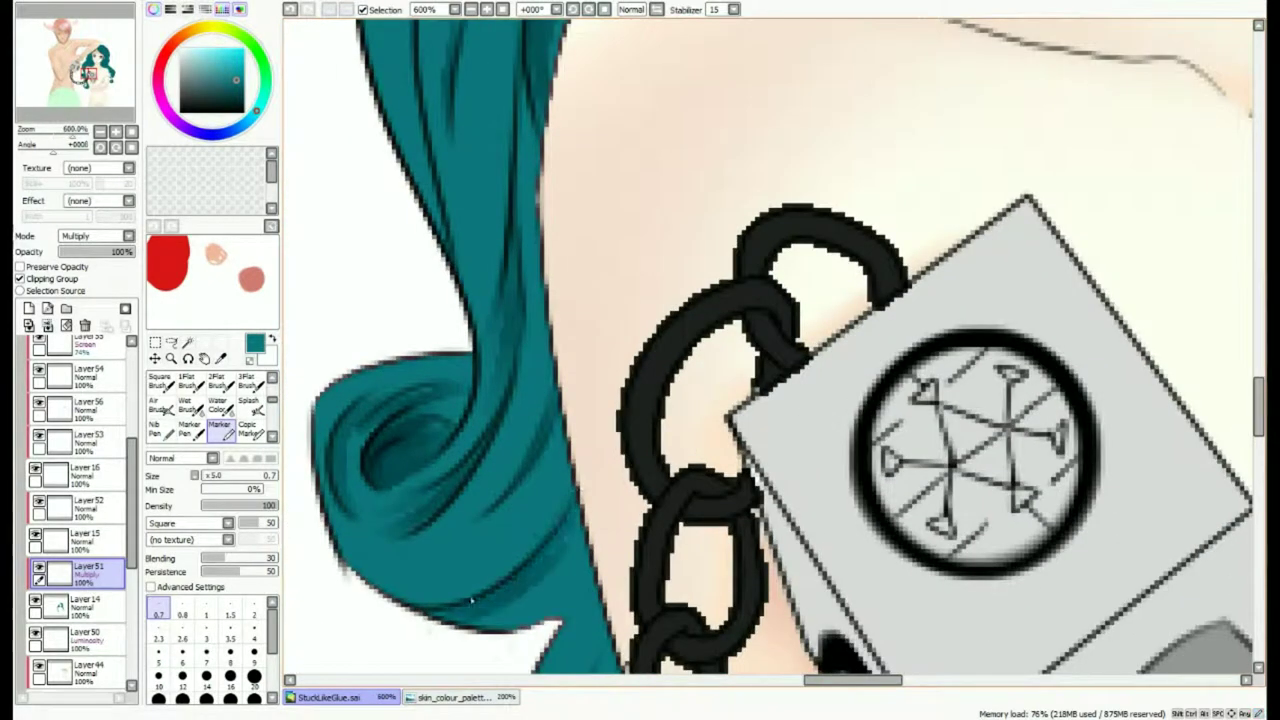
scroll(554, 628, "down", 3)
scroll(560, 617, "up", 4)
scroll(640, 400, "down", 5)
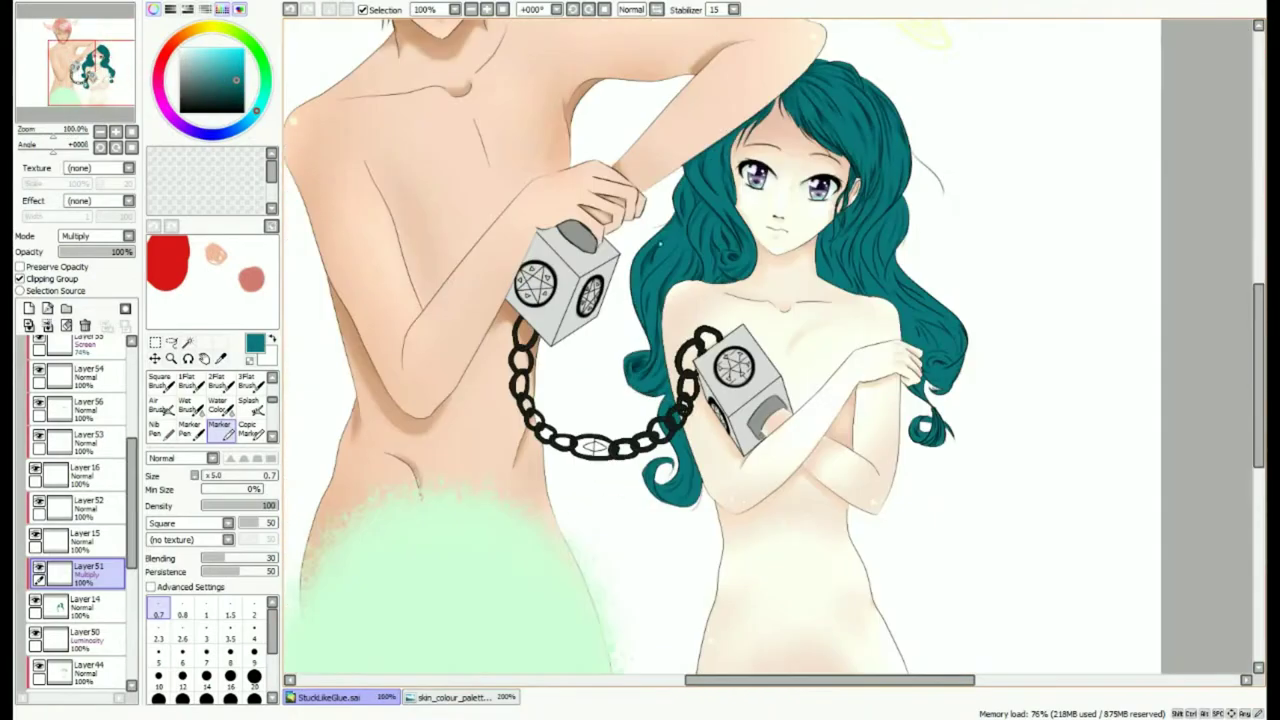
Add a short shadow stroke to the upper part of the wave above the shoulder on the chain side.
scroll(697, 260, "up", 3)
scroll(697, 260, "up", 1)
left_click_drag(737, 223, 760, 295)
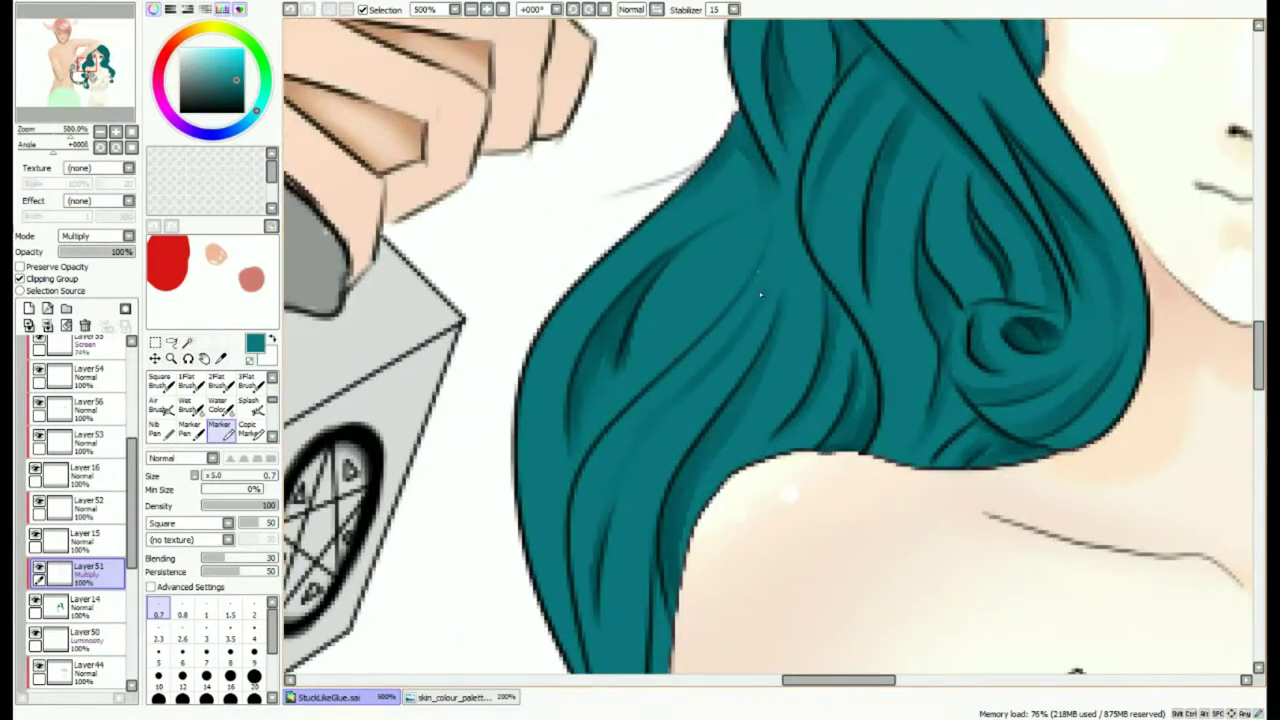
scroll(770, 310, "down", 6)
scroll(780, 270, "up", 3)
scroll(790, 240, "down", 2)
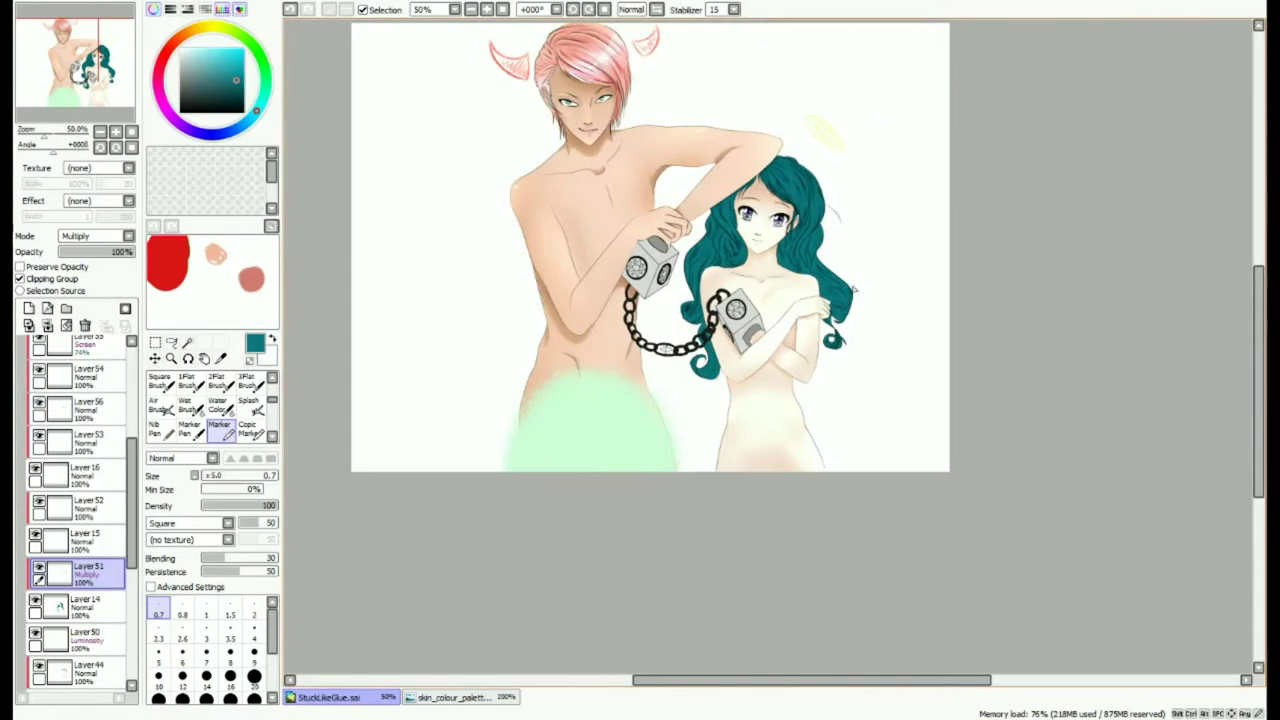
Add fine shadow strokes to the hair beneath the visible ear and along the jaw.
scroll(797, 218, "up", 2)
scroll(797, 218, "up", 3)
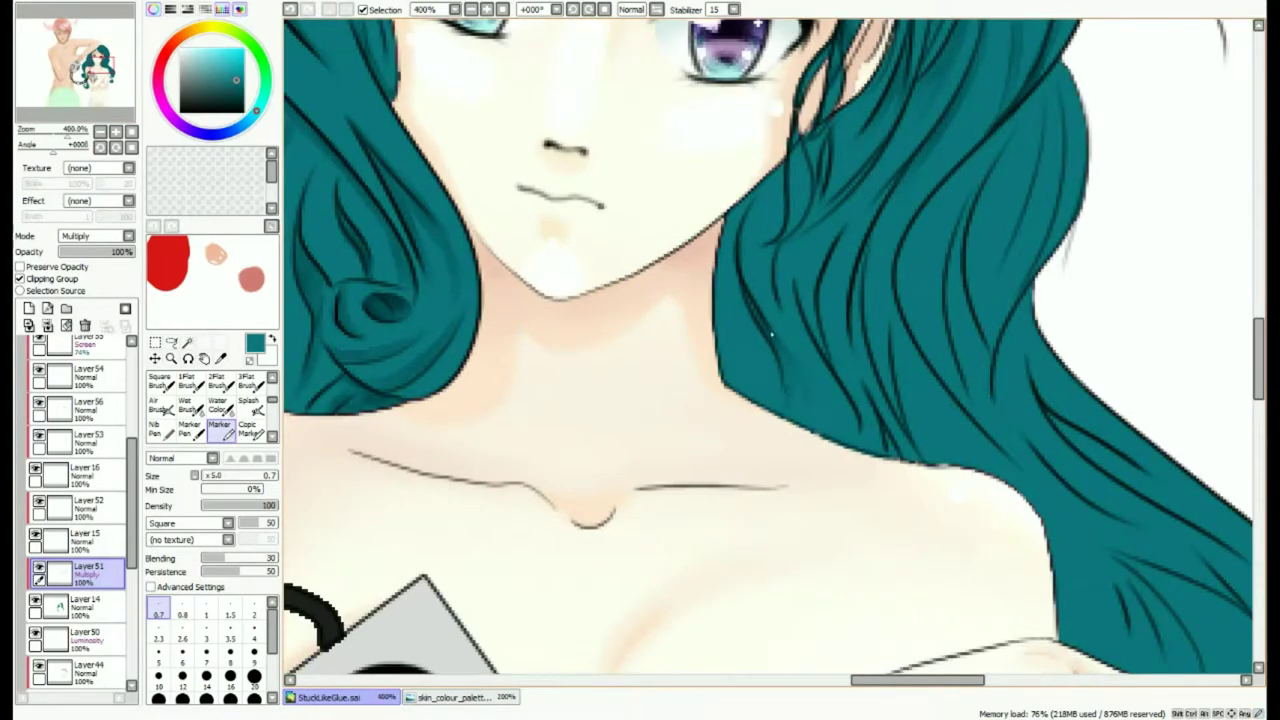
scroll(781, 348, "down", 4)
scroll(760, 463, "up", 5)
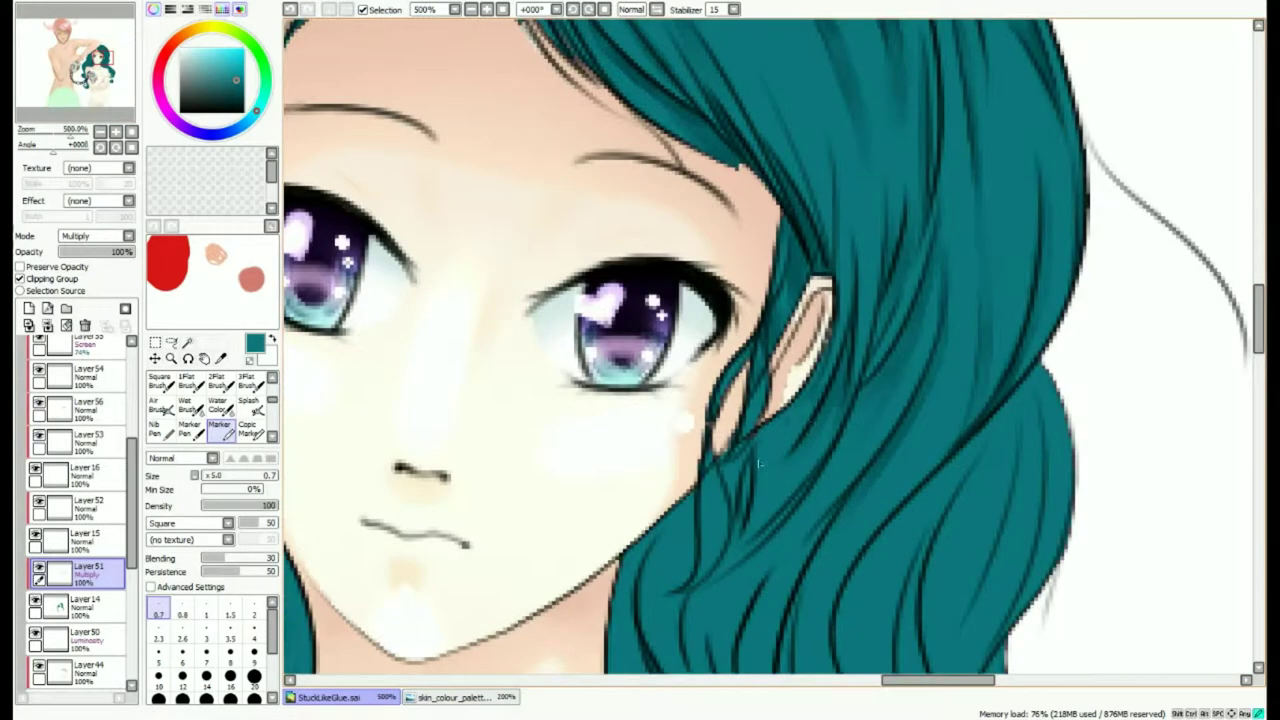
scroll(760, 463, "down", 4)
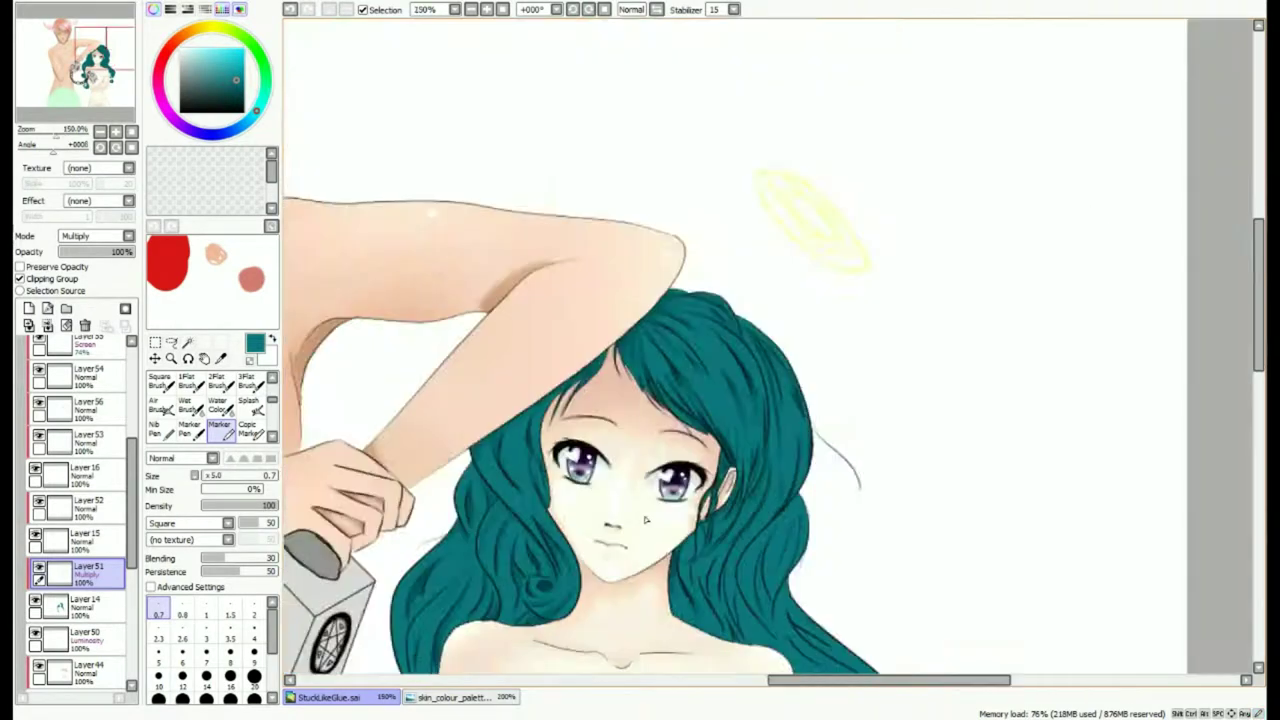
Darken the hair against the neck below the visible ear and shade its inner strands.
scroll(531, 474, "up", 4)
left_click_drag(880, 390, 605, 480)
left_click_drag(694, 346, 650, 470)
left_click_drag(650, 470, 690, 572)
mouse_move(636, 478)
left_mouse_down()
mouse_move(652, 558)
mouse_move(700, 588)
left_mouse_up()
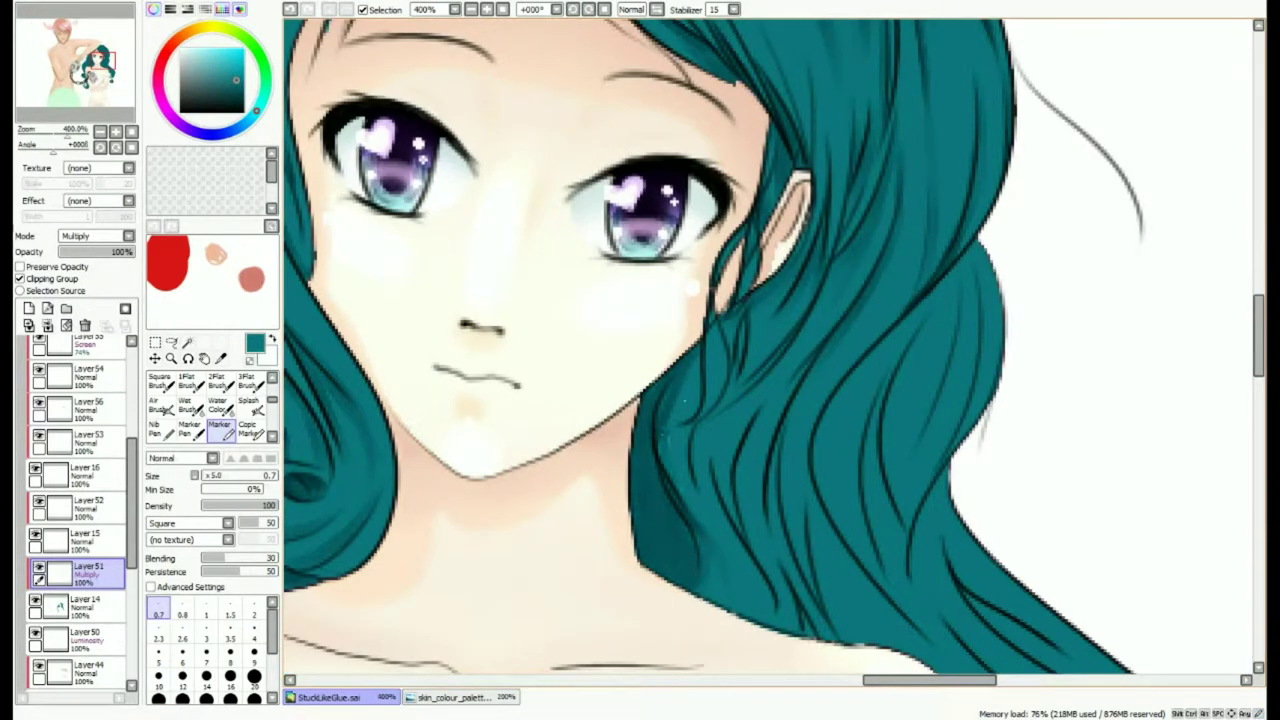
left_click_drag(688, 493, 700, 519)
mouse_move(733, 391)
left_mouse_down()
mouse_move(707, 437)
mouse_move(781, 378)
left_mouse_up()
Paint thin shadows along the strands between the neck and the shoulder below the visible ear.
scroll(716, 483, "down", 1)
scroll(725, 450, "up", 1)
scroll(775, 240, "down", 2)
scroll(765, 270, "up", 2)
scroll(715, 327, "down", 4)
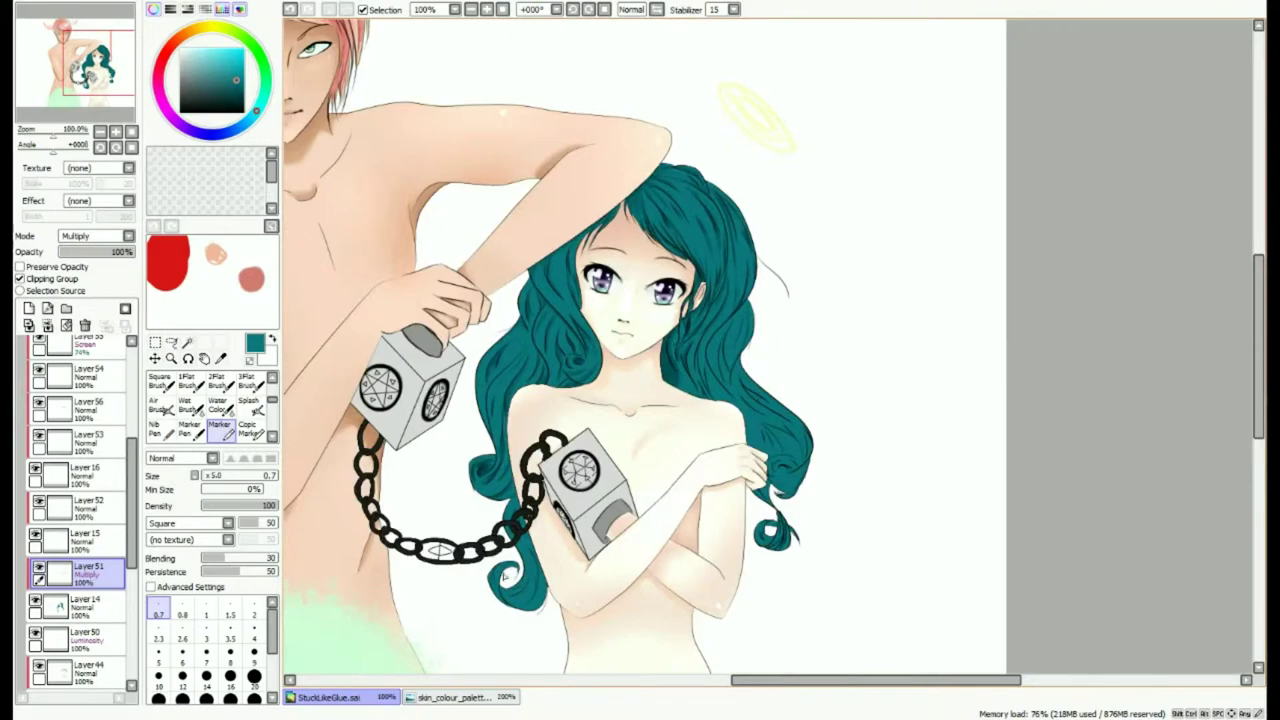
scroll(755, 398, "up", 4)
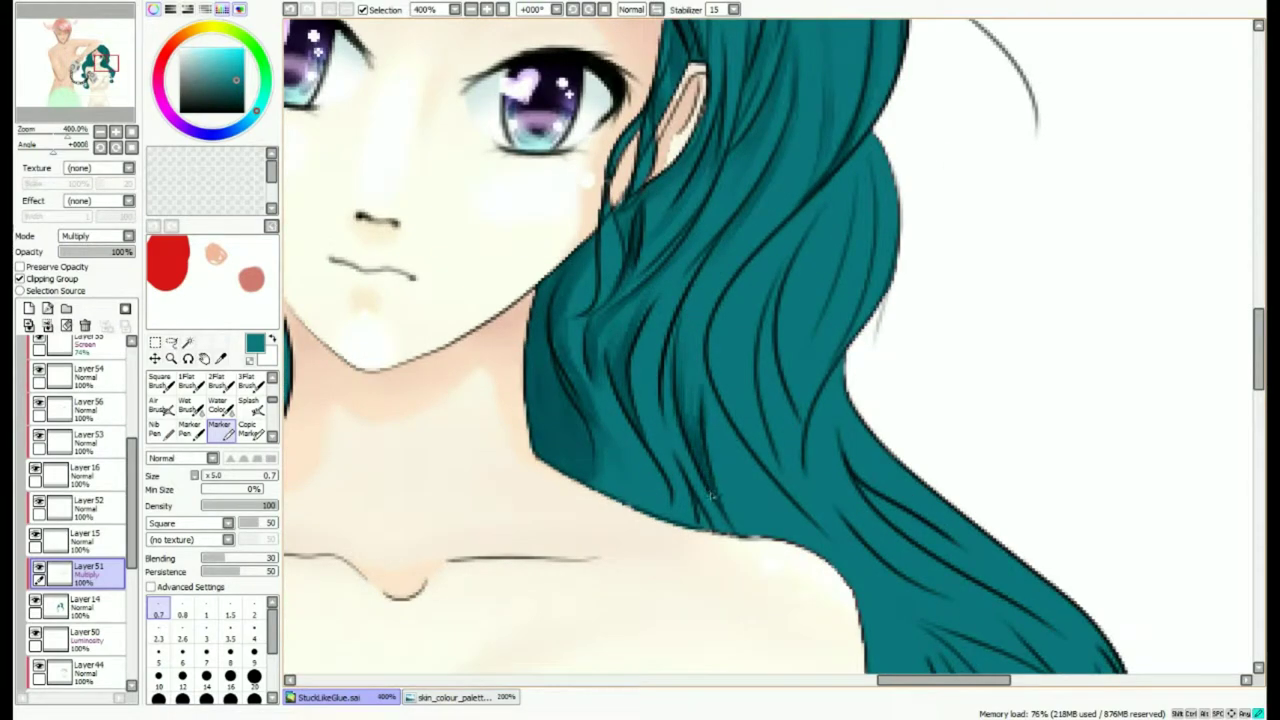
scroll(712, 495, "down", 4)
scroll(686, 480, "up", 5)
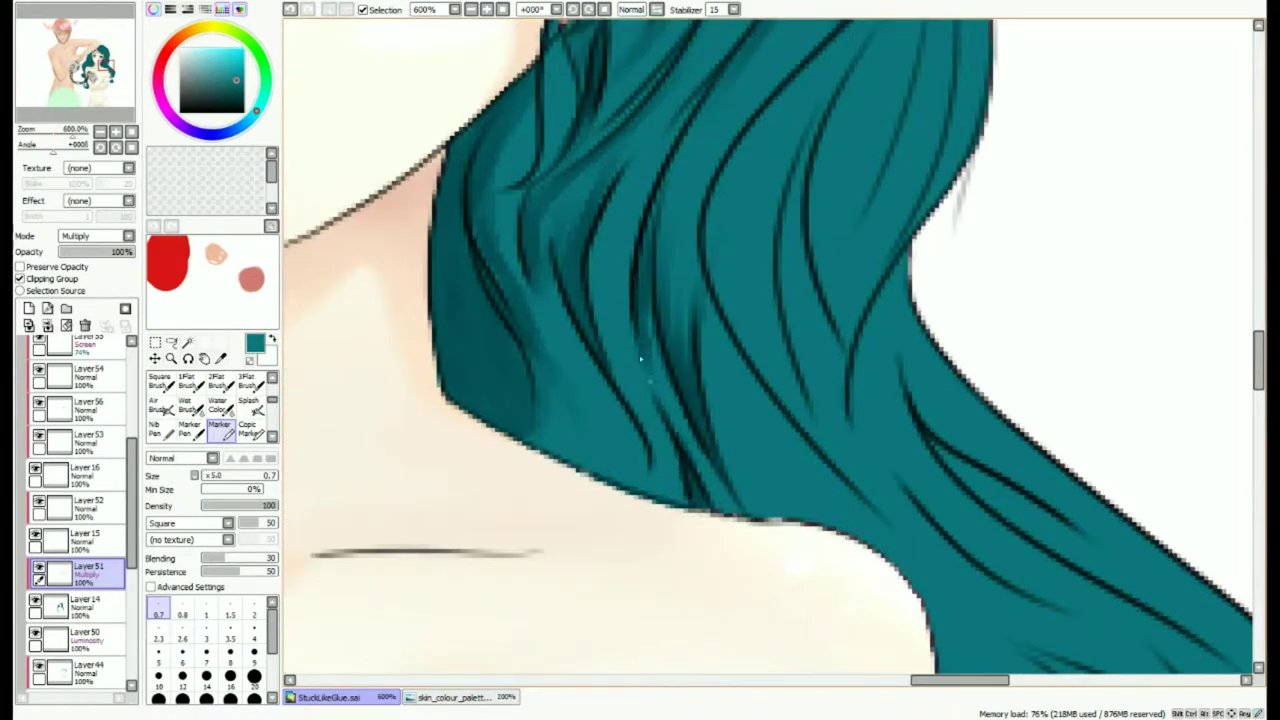
Examine the girl's overall hair shading and compare it with the pink-haired figure's finished hair.
scroll(655, 214, "down", 1)
scroll(634, 457, "down", 3)
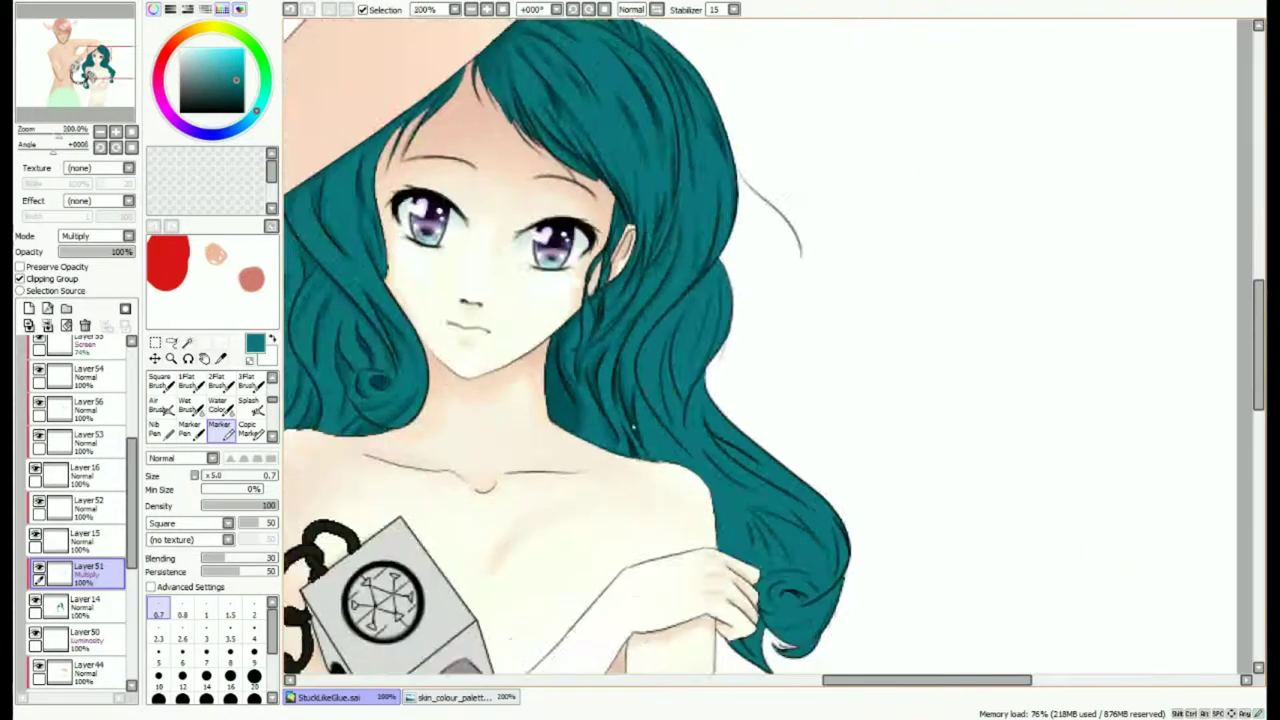
scroll(677, 420, "up", 2)
scroll(727, 424, "down", 2)
scroll(727, 423, "down", 2)
scroll(557, 186, "up", 4)
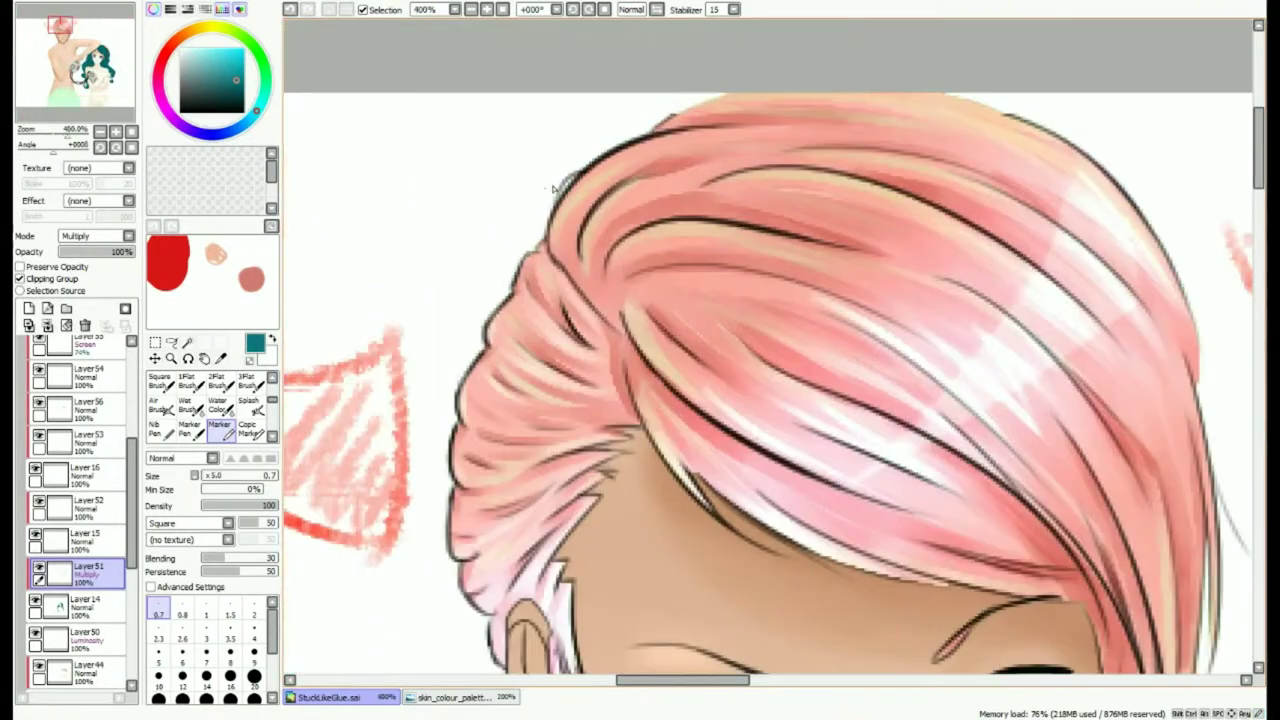
scroll(557, 186, "down", 5)
scroll(790, 360, "up", 5)
Paint thin Marker shadows along the outer bulge of the girl's hair below the visible ear.
scroll(808, 284, "up", 2)
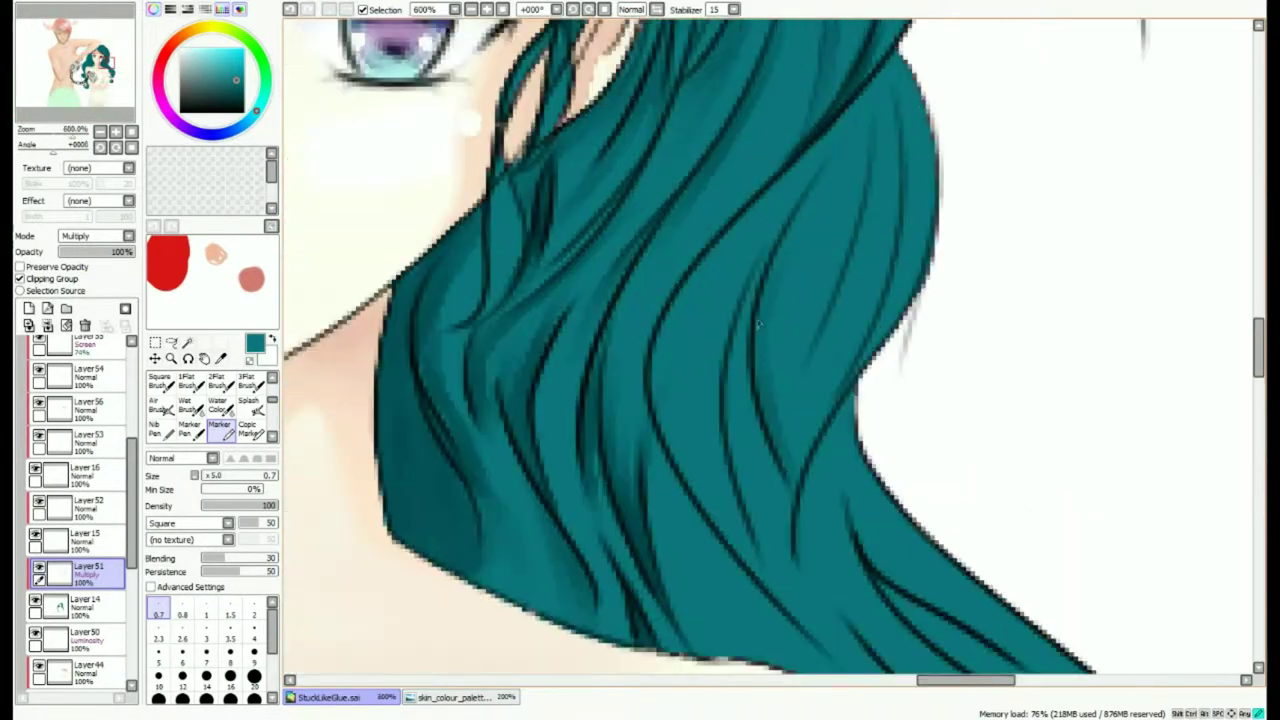
mouse_move(892, 88)
left_mouse_down()
mouse_move(881, 270)
mouse_move(879, 255)
left_mouse_up()
left_click_drag(868, 304, 836, 414)
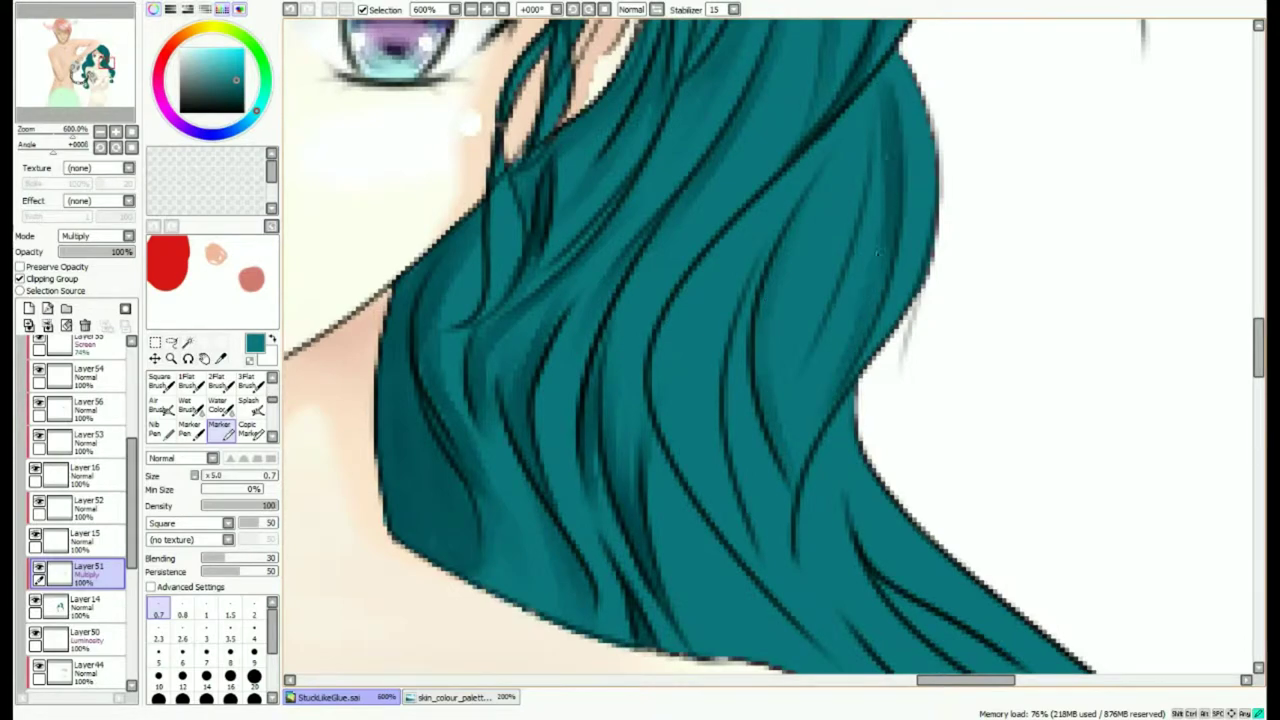
left_click_drag(798, 346, 853, 203)
left_click_drag(868, 284, 878, 95)
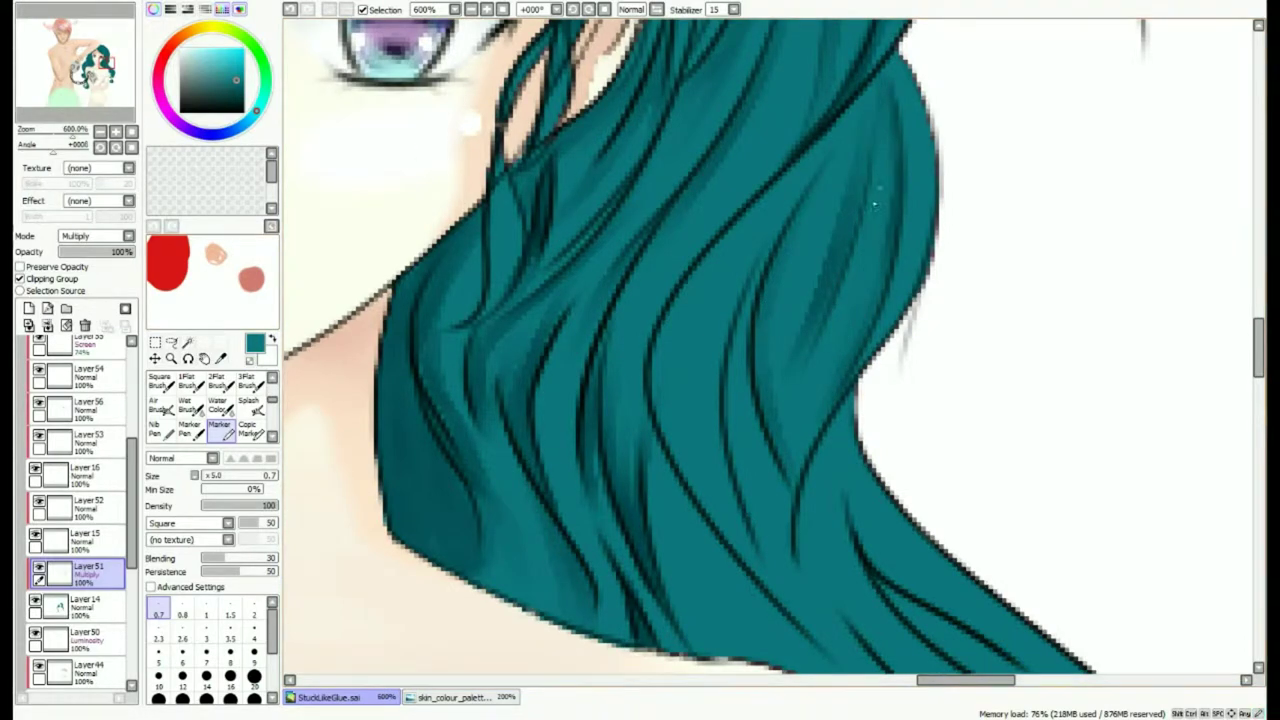
Extend the fine shadows down the wavy strands from below the visible ear towards the shoulder.
scroll(788, 410, "down", 3)
scroll(886, 196, "up", 2)
mouse_move(806, 274)
left_mouse_down()
mouse_move(746, 366)
mouse_move(726, 442)
left_mouse_up()
scroll(775, 431, "down", 1)
scroll(857, 540, "down", 3)
scroll(785, 435, "up", 3)
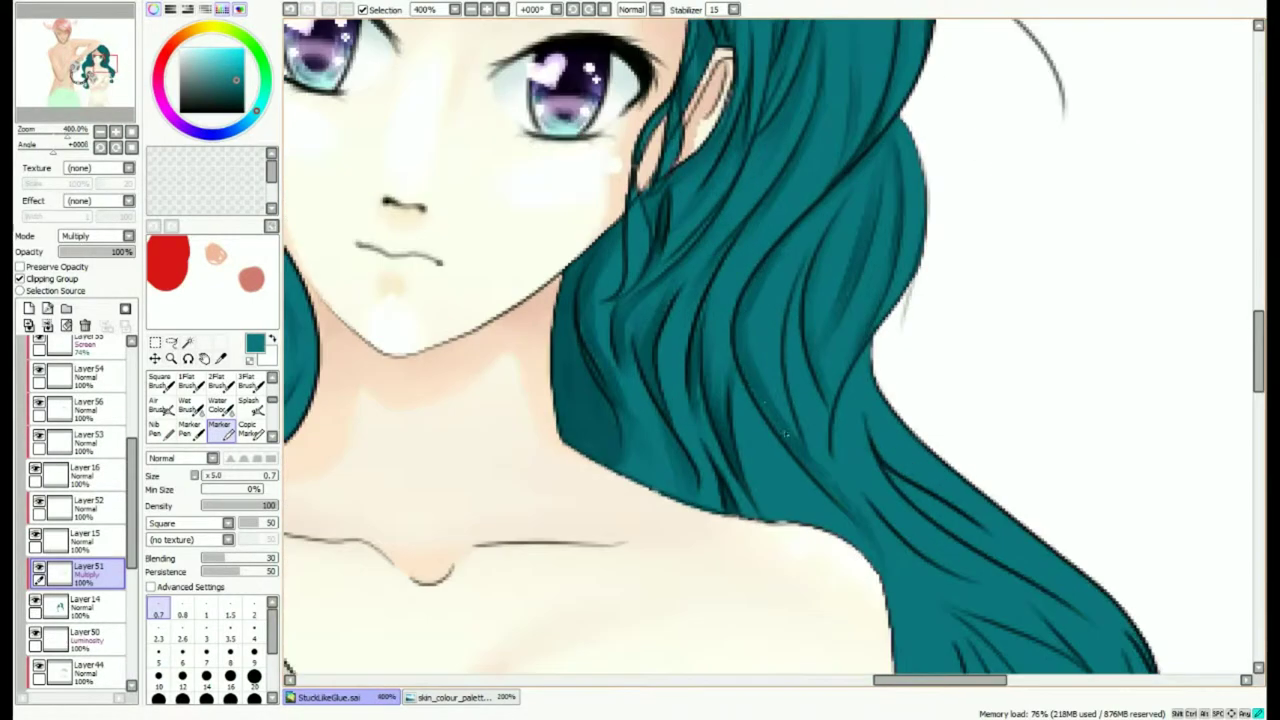
left_click_drag(880, 424, 602, 331)
mouse_move(618, 388)
left_mouse_down()
mouse_move(668, 426)
mouse_move(643, 404)
left_mouse_up()
scroll(729, 466, "down", 3)
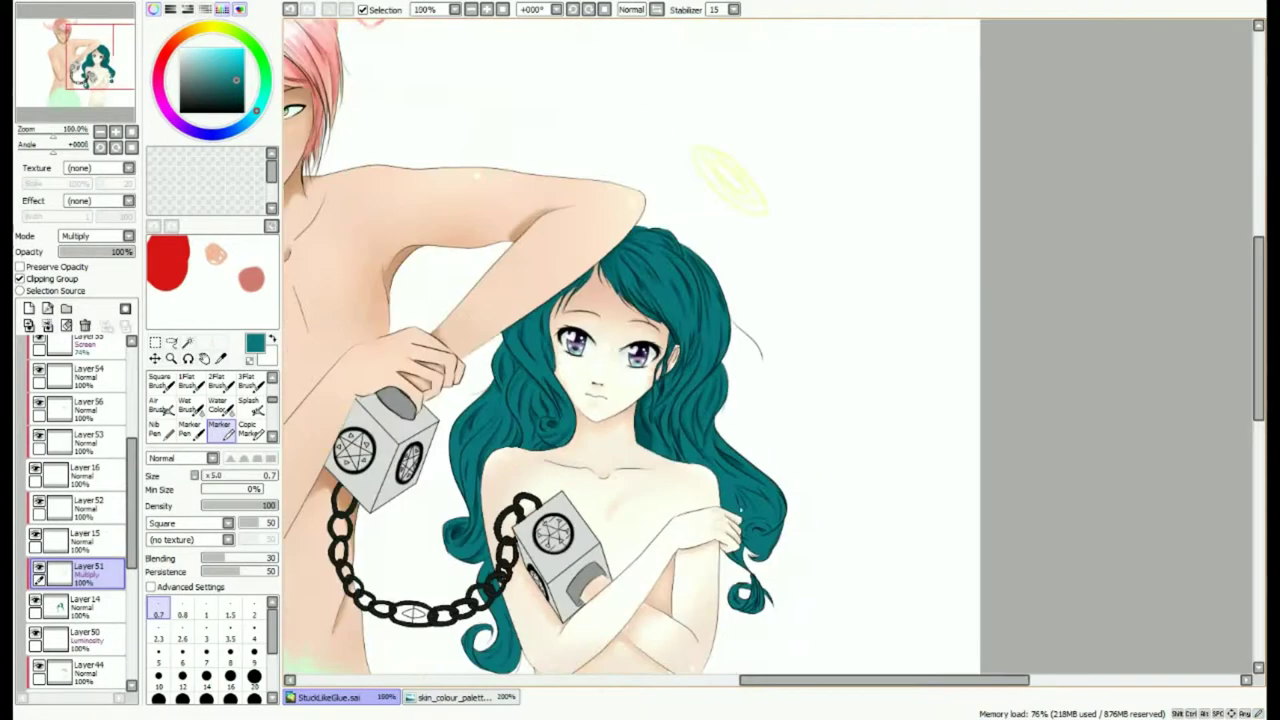
Shade the hair folds beside the girl's shoulder, above her hand and along the outer bend.
scroll(729, 466, "up", 3)
scroll(740, 440, "down", 2)
scroll(748, 408, "up", 3)
mouse_move(730, 376)
left_mouse_down()
mouse_move(866, 454)
mouse_move(898, 512)
left_mouse_up()
left_click_drag(754, 398, 804, 476)
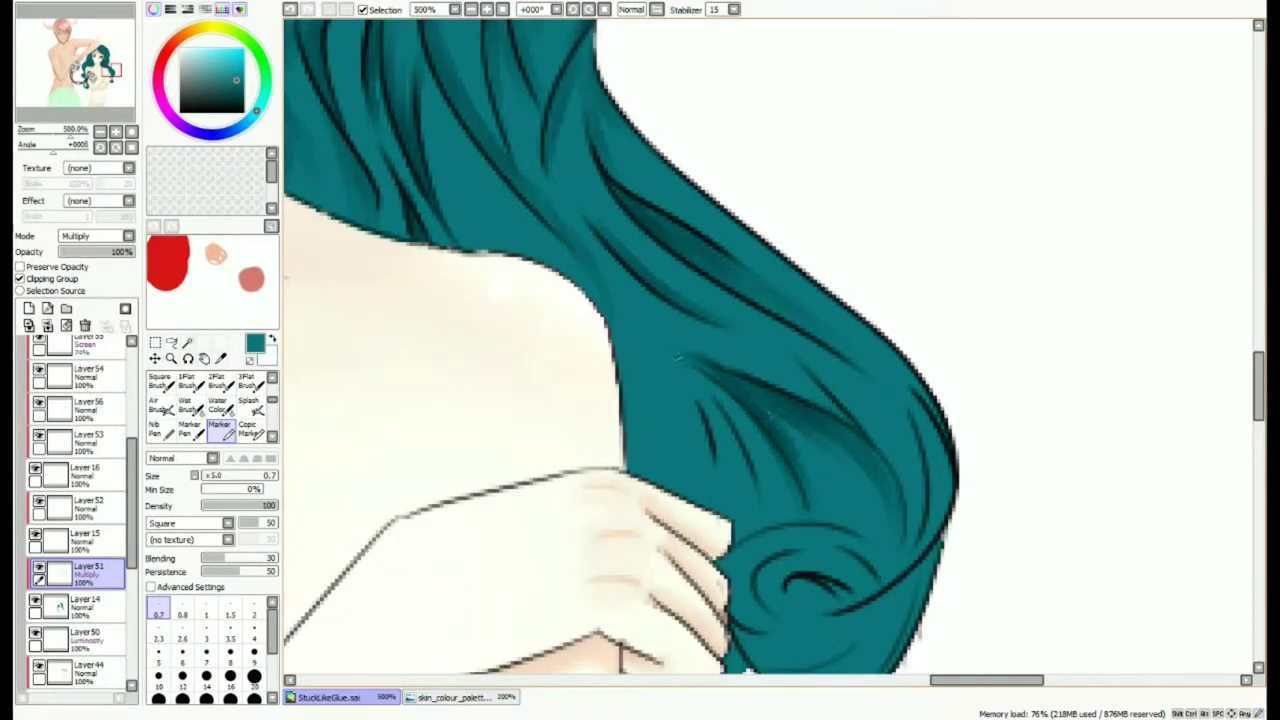
scroll(706, 374, "down", 3)
scroll(714, 378, "up", 4)
left_click_drag(654, 350, 704, 462)
scroll(704, 460, "down", 3)
scroll(730, 466, "up", 4)
left_click_drag(782, 324, 806, 446)
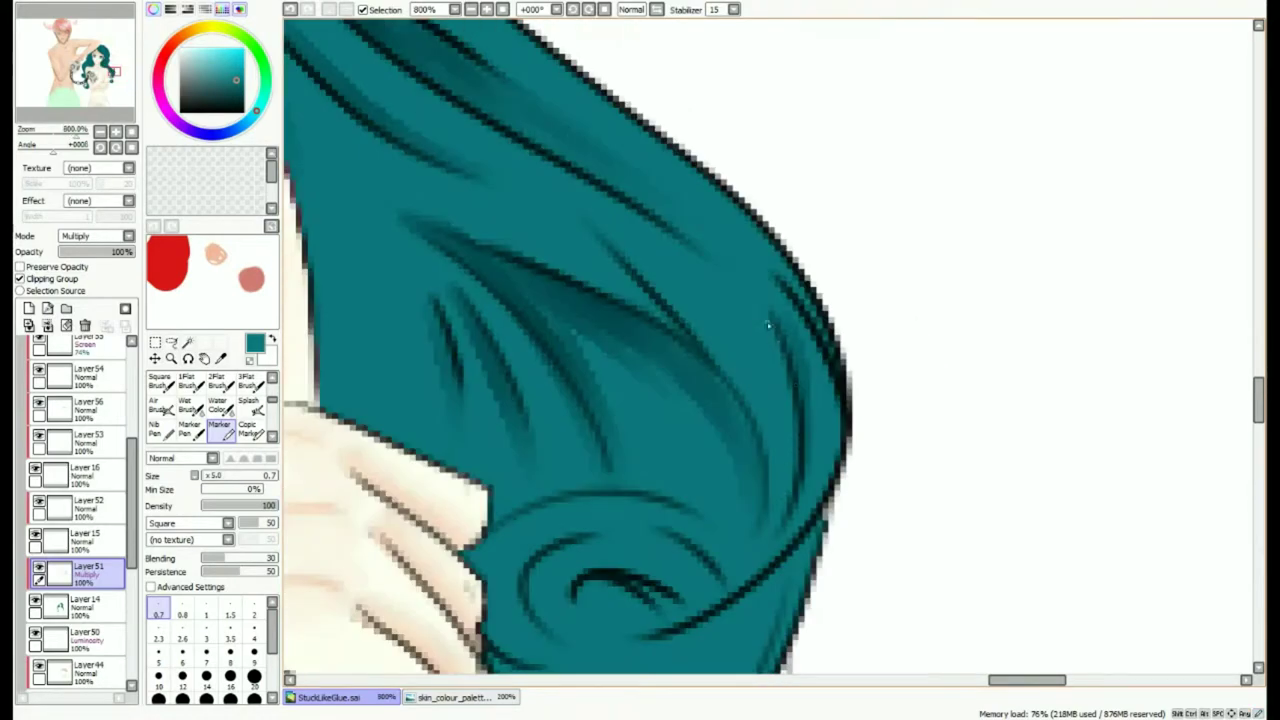
Paint curved shadows across the lower part of the hair roll beside the girl's hand.
scroll(760, 329, "down", 4)
scroll(748, 340, "up", 3)
mouse_move(676, 416)
left_mouse_down()
mouse_move(584, 460)
mouse_move(648, 432)
left_mouse_up()
left_click_drag(662, 432, 590, 468)
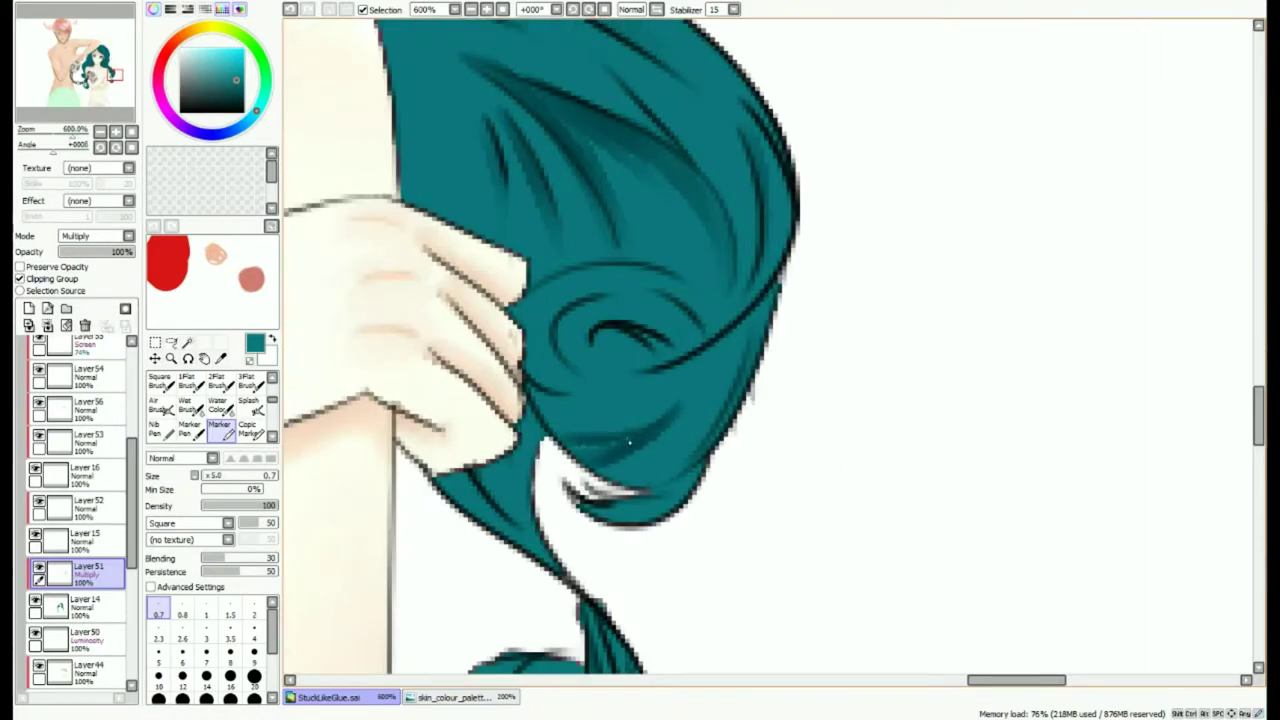
scroll(631, 428, "down", 2)
scroll(488, 412, "up", 3)
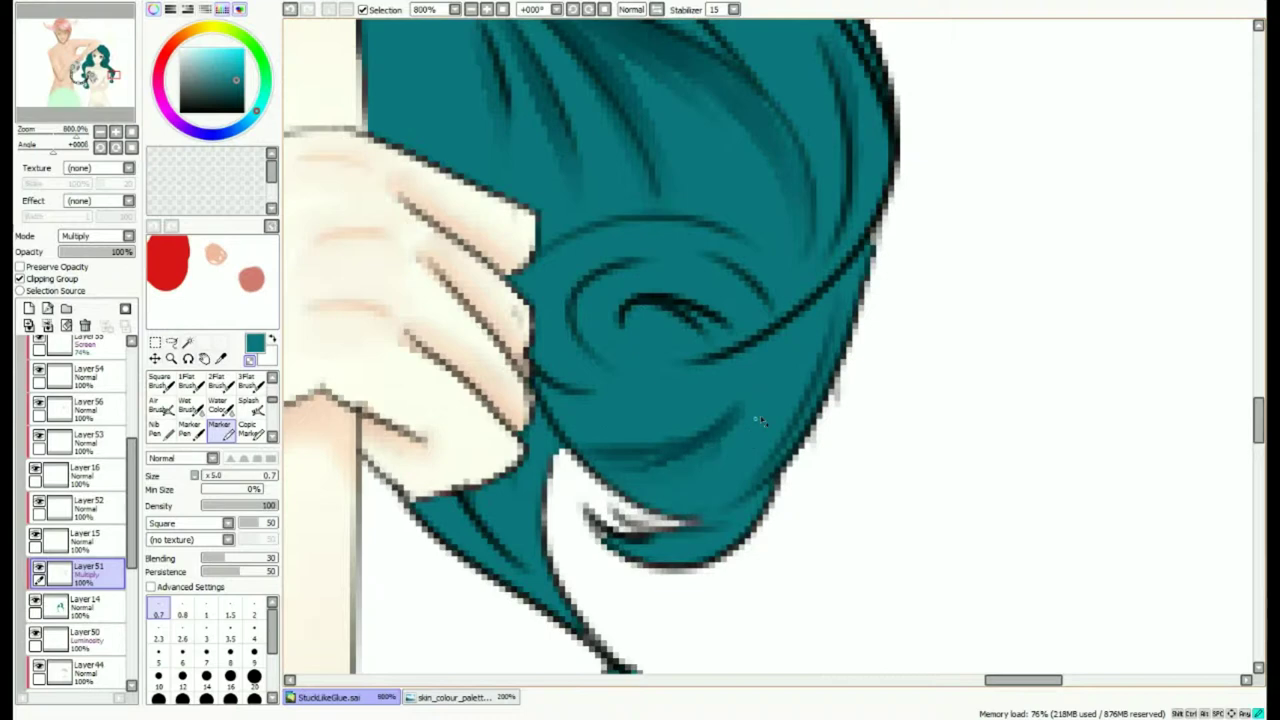
Switch the Marker back to teal and darken the centre and inner ring of the curl beside the hand.
left_click(252, 361)
mouse_move(598, 276)
left_mouse_down()
mouse_move(602, 366)
mouse_move(648, 274)
mouse_move(742, 280)
left_mouse_up()
left_click_drag(728, 268, 776, 312)
left_click_drag(644, 286, 748, 318)
mouse_move(622, 352)
left_mouse_down()
mouse_move(686, 335)
mouse_move(611, 355)
mouse_move(708, 358)
left_mouse_up()
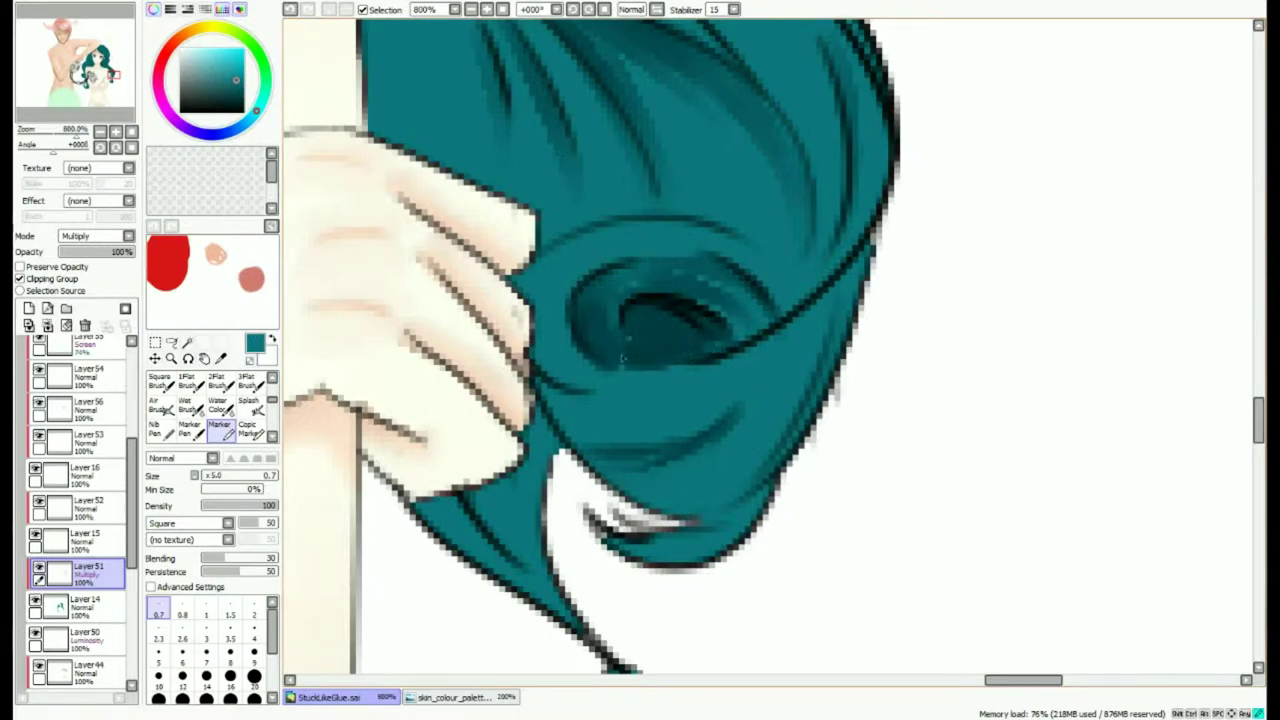
Touch up the ring of the curl beside the hand and shade the hair roll's lower rim.
scroll(622, 358, "down", 3)
scroll(640, 345, "up", 3)
scroll(680, 300, "down", 3)
scroll(700, 270, "up", 3)
scroll(826, 323, "down", 2)
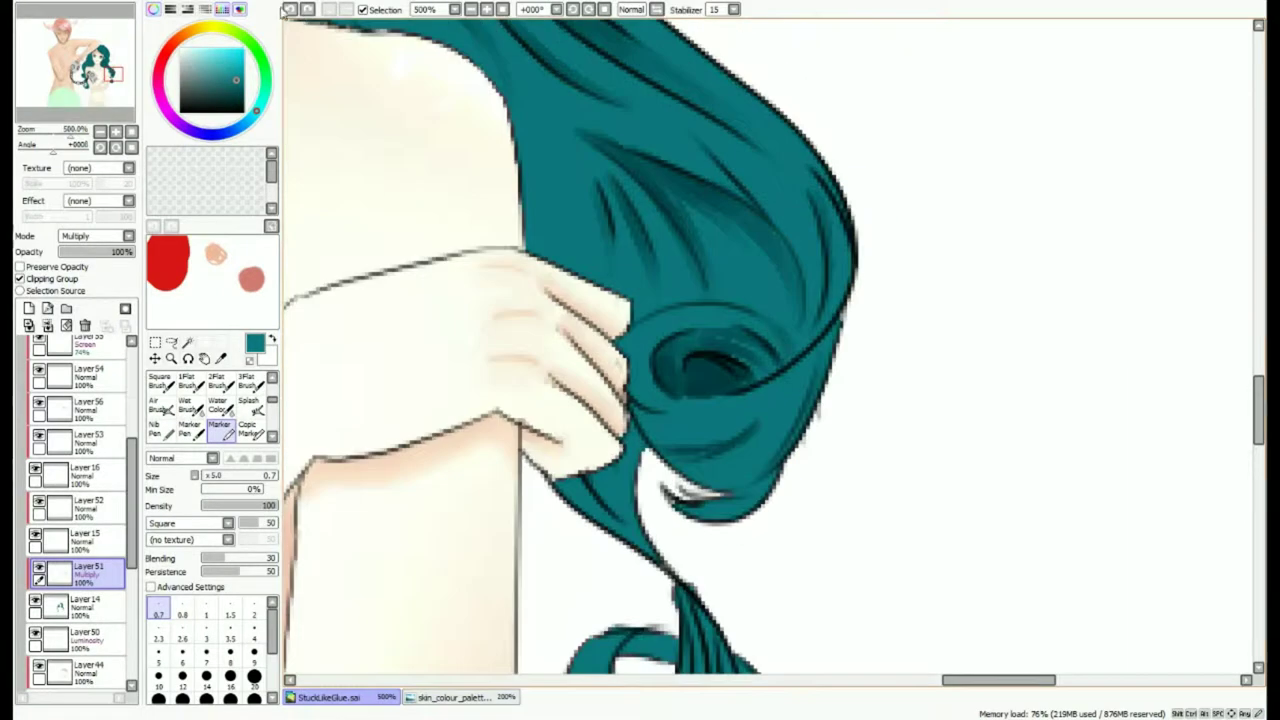
scroll(727, 347, "up", 1)
left_click_drag(717, 326, 746, 323)
scroll(795, 410, "up", 2)
left_click_drag(800, 440, 880, 393)
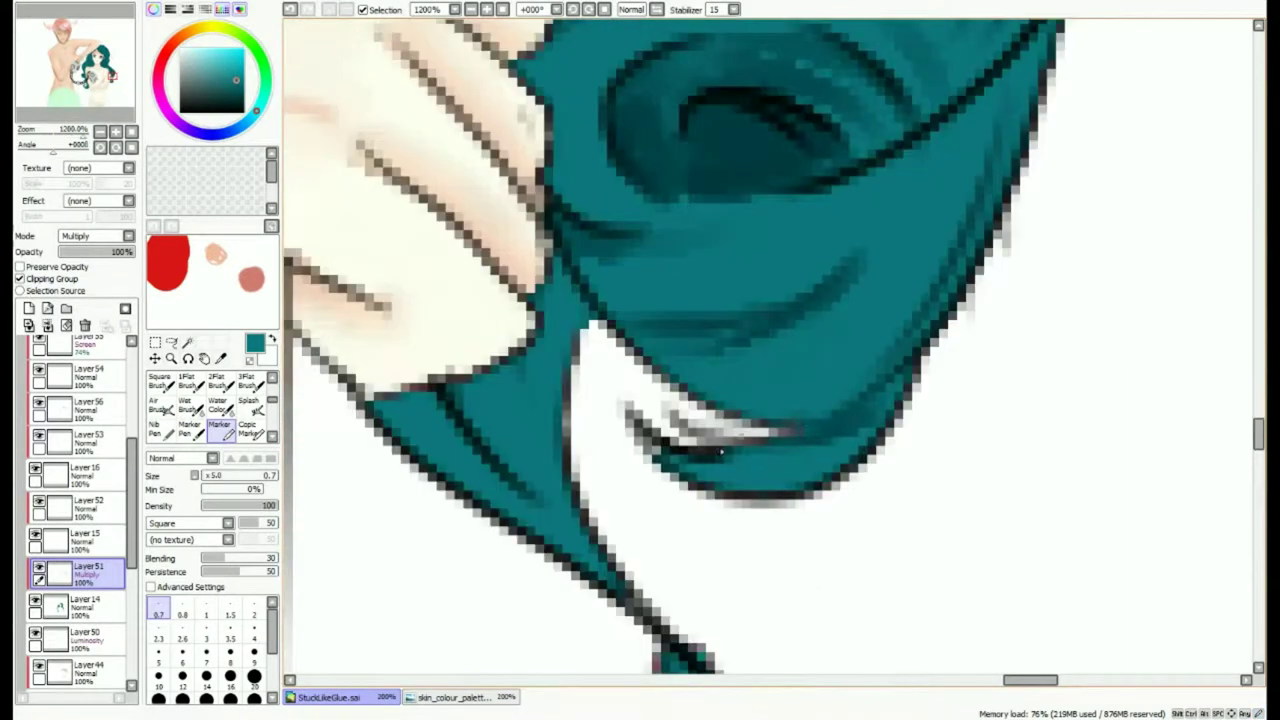
left_click_drag(700, 452, 798, 468)
Paint a shadow along the hair edge where it rests on the girl's shoulder.
scroll(688, 385, "down", 8)
scroll(632, 236, "up", 5)
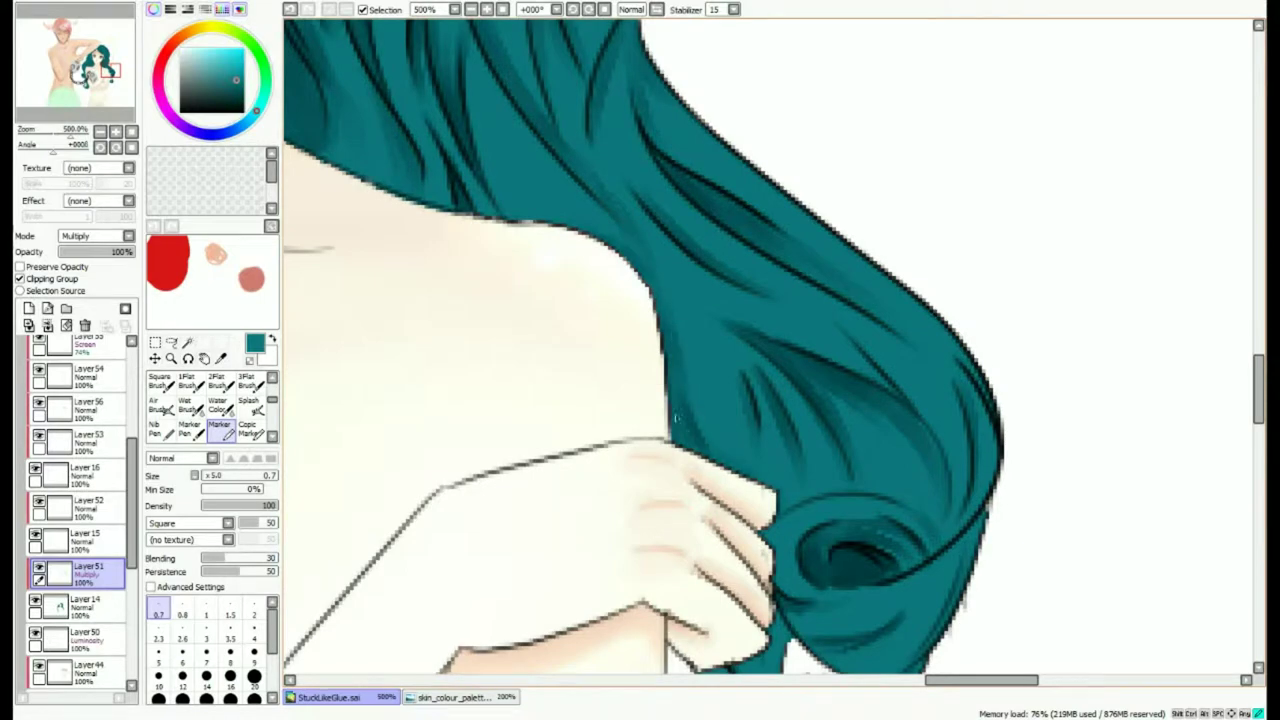
scroll(703, 402, "down", 2)
scroll(642, 372, "up", 3)
mouse_move(470, 267)
left_mouse_down()
mouse_move(614, 318)
mouse_move(796, 340)
left_mouse_up()
left_click_drag(772, 342, 842, 390)
left_click_drag(673, 336, 778, 346)
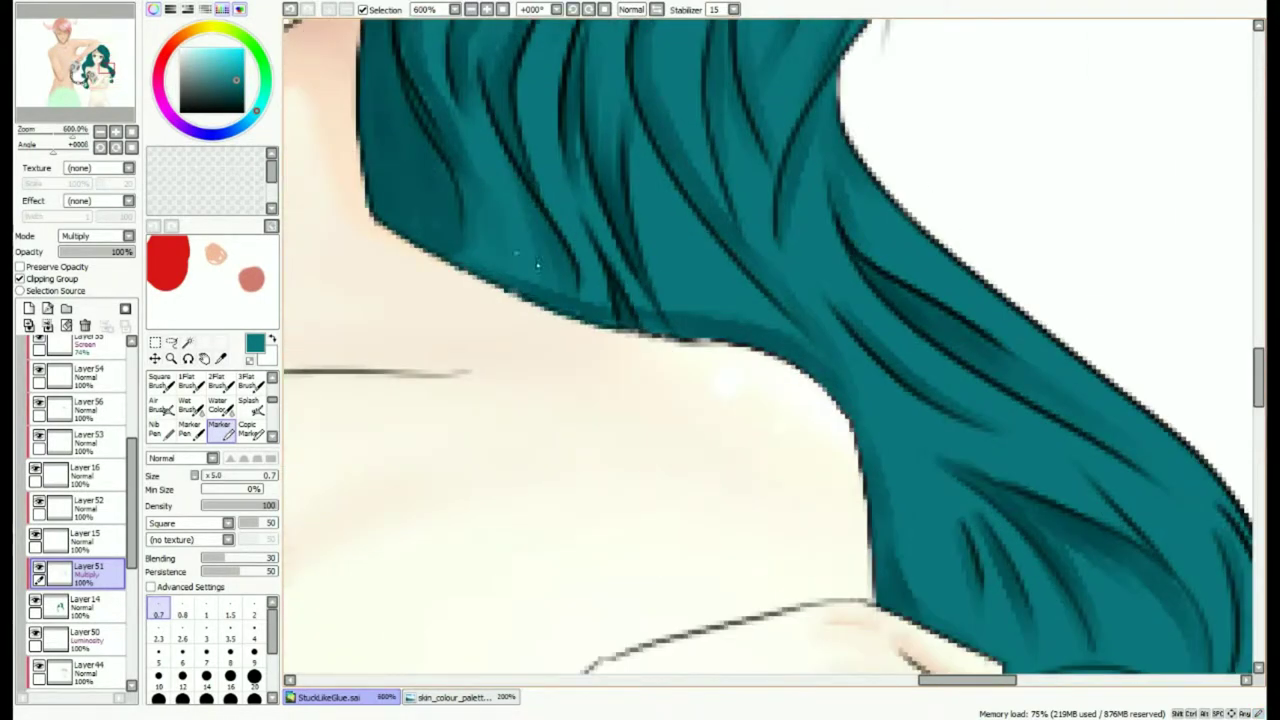
Shade the lock beneath the chain, following its length and the bend of its curled end.
scroll(675, 285, "down", 7)
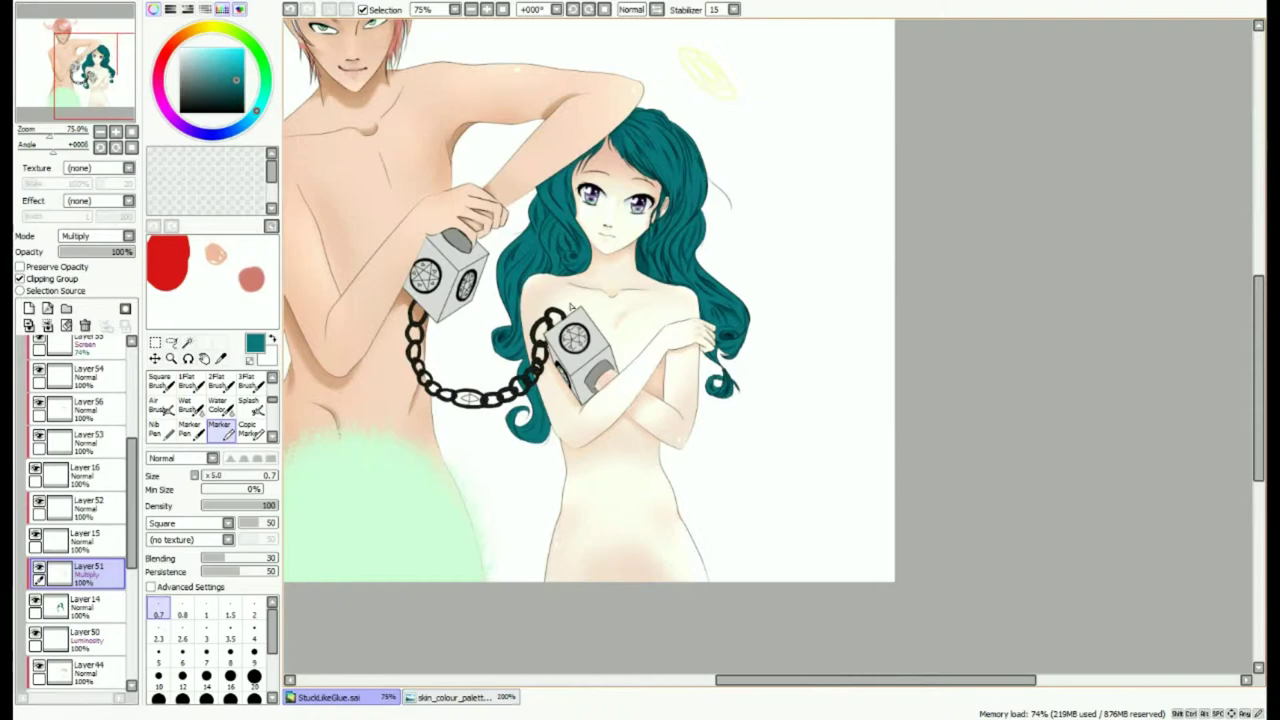
scroll(572, 306, "up", 5)
left_click_drag(480, 330, 518, 418)
left_click_drag(449, 289, 485, 145)
mouse_move(508, 393)
left_mouse_down()
mouse_move(452, 450)
mouse_move(391, 477)
left_mouse_up()
left_click_drag(465, 416, 345, 430)
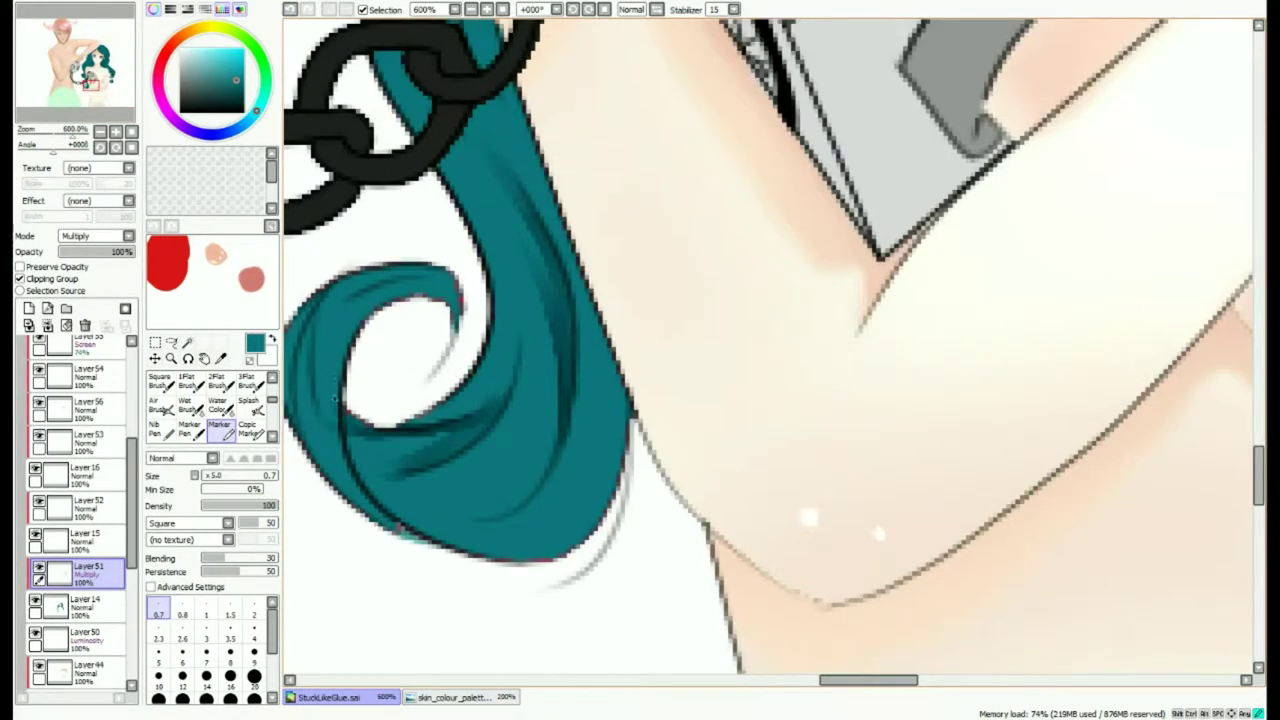
Undo the last stroke on the curl beneath the chain and repaint the shadows around its opening and edges.
key("ctrl+z")
left_click_drag(328, 375, 387, 420)
mouse_move(370, 384)
left_mouse_down()
mouse_move(358, 456)
mouse_move(382, 488)
left_mouse_up()
left_click_drag(410, 352, 502, 322)
scroll(443, 351, "down", 5)
scroll(700, 415, "up", 4)
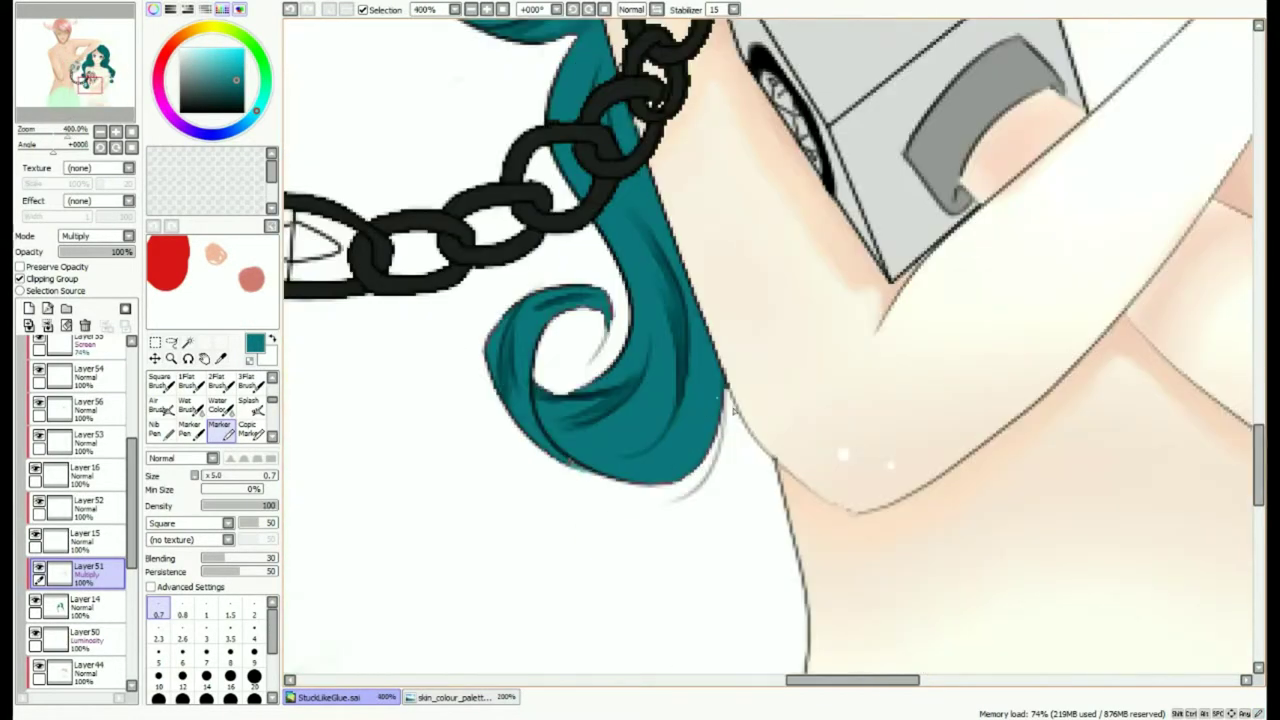
scroll(627, 356, "up", 4)
left_click_drag(449, 451, 489, 525)
left_click_drag(477, 493, 507, 541)
Shade the small curled end below the girl's hand, including its inner loop and upper band.
scroll(554, 450, "down", 8)
scroll(806, 402, "up", 5)
mouse_move(765, 334)
left_mouse_down()
mouse_move(782, 307)
mouse_move(731, 345)
left_mouse_up()
scroll(835, 520, "up", 1)
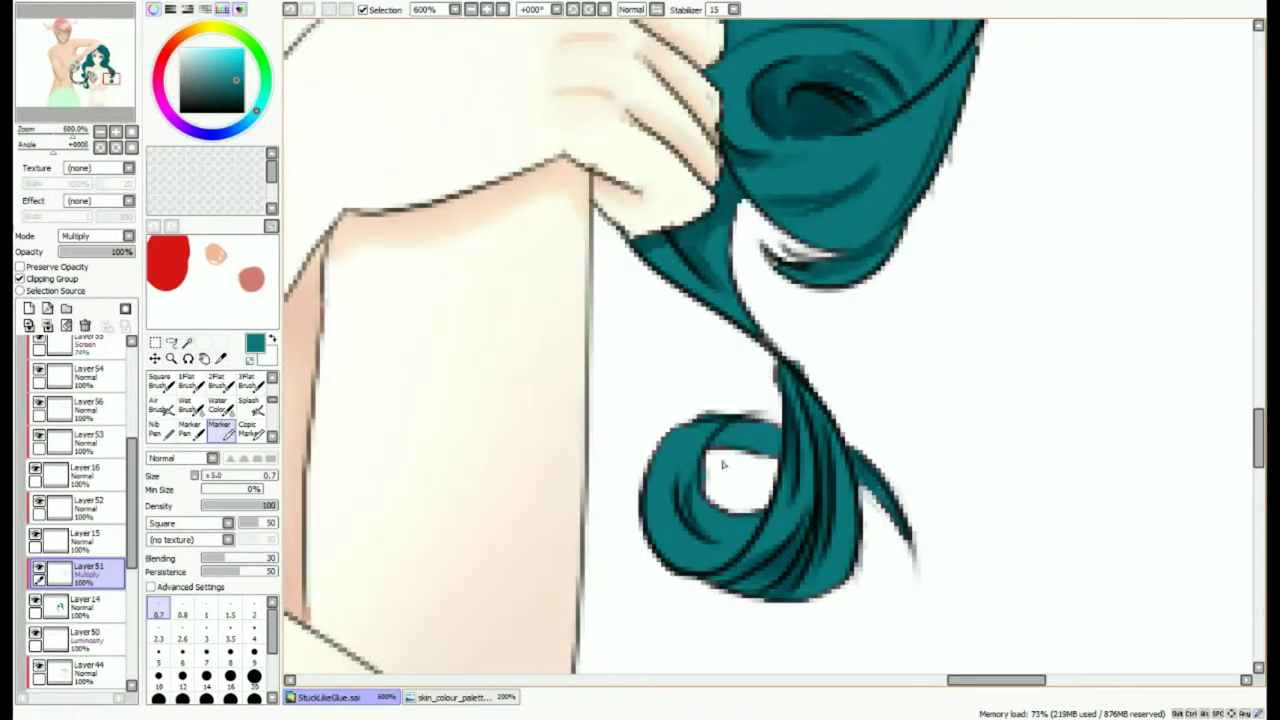
left_click_drag(704, 541, 673, 463)
scroll(755, 420, "down", 3)
scroll(731, 445, "up", 4)
left_click_drag(745, 400, 768, 408)
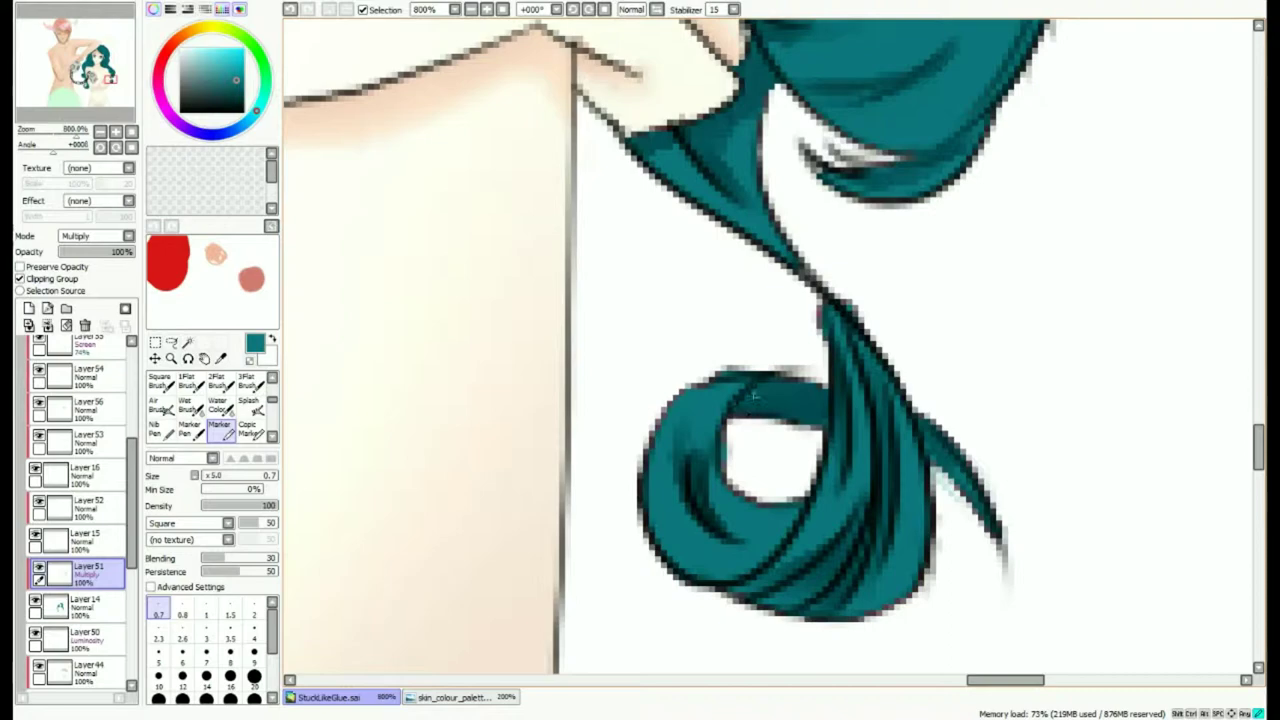
mouse_move(752, 551)
left_mouse_down()
mouse_move(667, 520)
mouse_move(660, 460)
left_mouse_up()
Select the hair base layer Layer14 and set the Eraser to size 3.
scroll(728, 354, "down", 9)
scroll(701, 380, "up", 1)
scroll(800, 496, "up", 6)
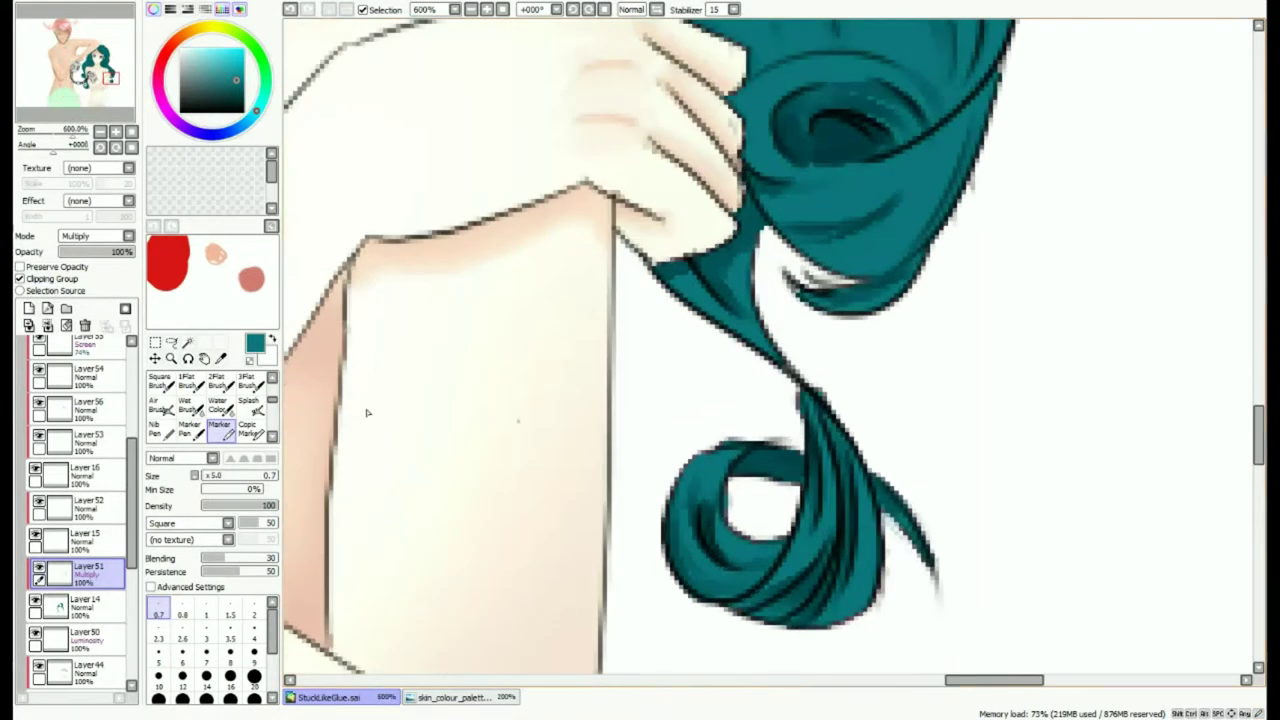
left_click(90, 607)
scroll(251, 409, "up", 3)
left_click(251, 408)
left_click(206, 650)
left_click(206, 602)
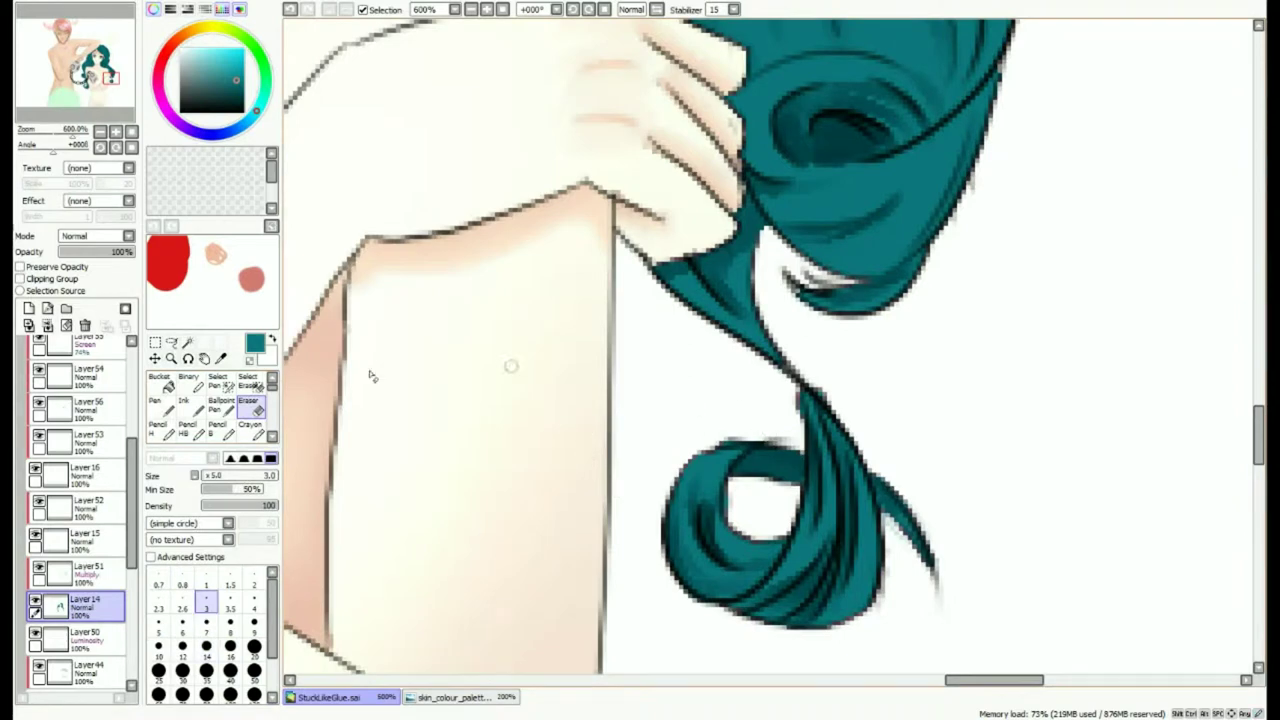
Clean stray line ends on Layer3 around the small curl below the hand, and return to Layer14.
scroll(77, 450, "up", 10)
left_click(77, 384)
scroll(77, 450, "down", 1)
left_click(83, 549)
left_click(35, 510)
left_click(35, 510)
left_click(83, 517)
scroll(773, 434, "up", 2)
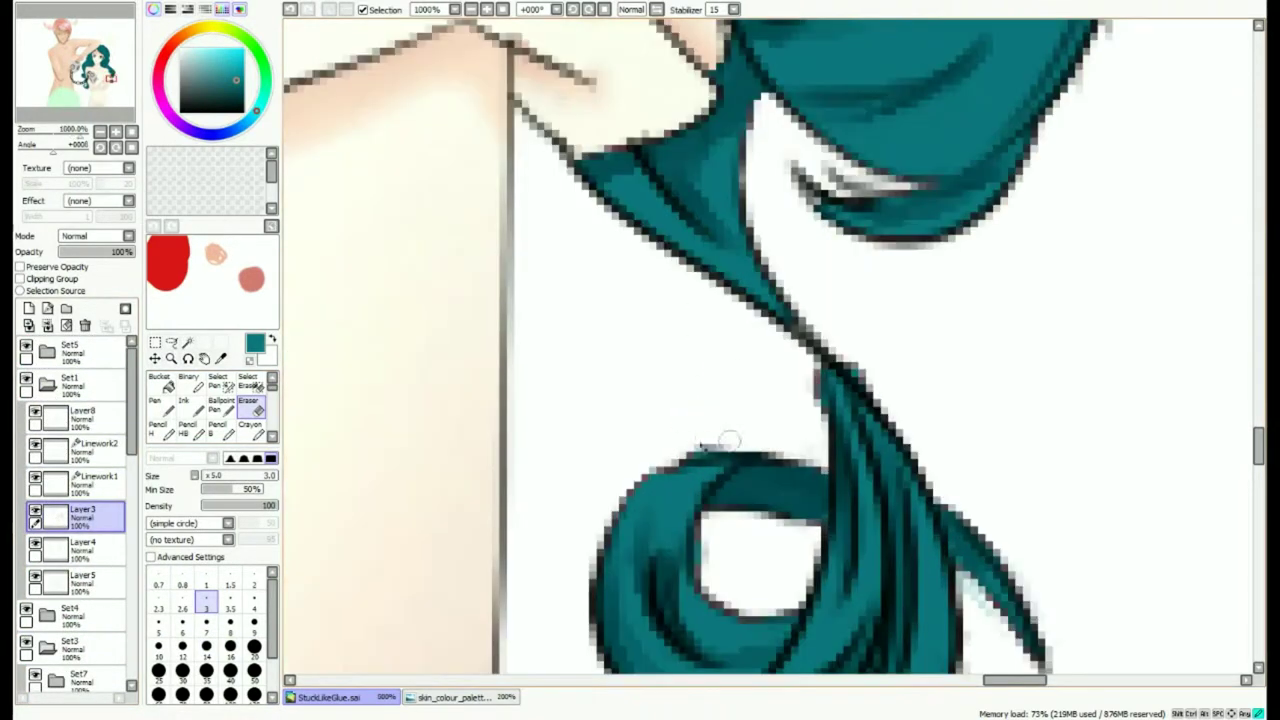
scroll(750, 365, "down", 4)
scroll(83, 560, "down", 10)
left_click(85, 613)
scroll(735, 391, "up", 1)
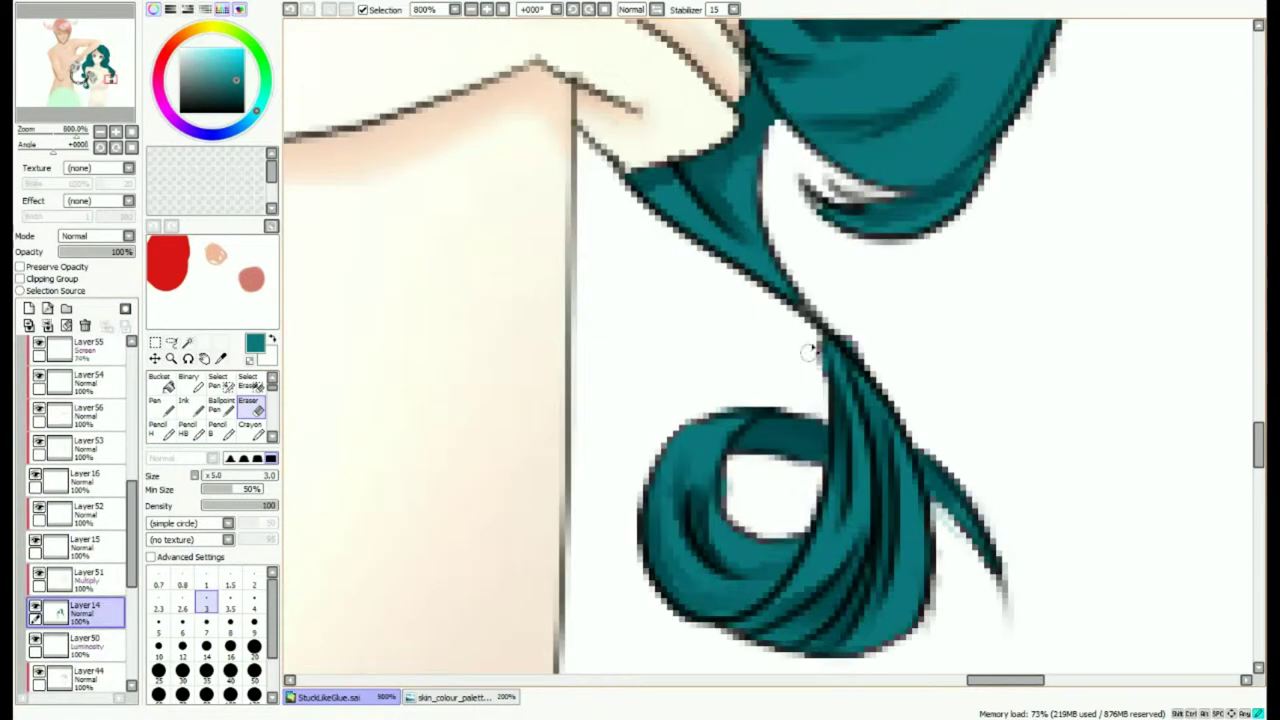
scroll(840, 333, "down", 1)
scroll(730, 446, "down", 6)
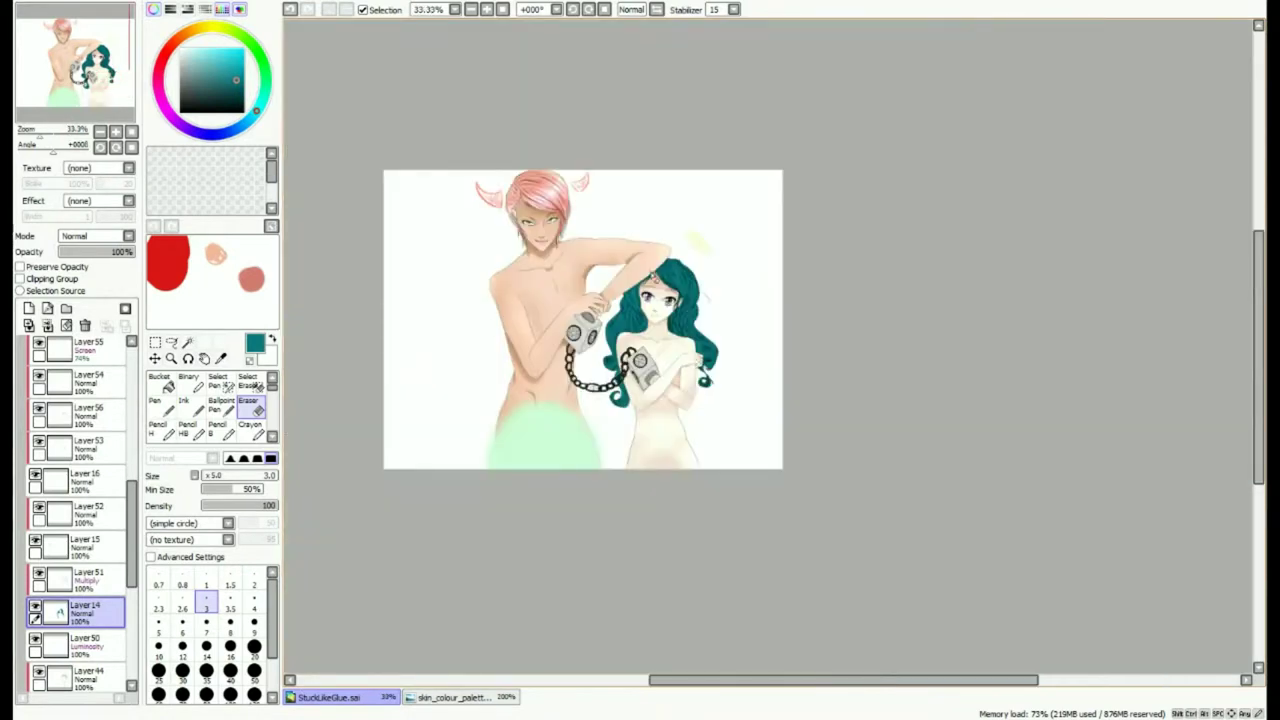
Add a new layer above Layer51, clip it to the hair layer and set its mode to Screen.
scroll(656, 278, "up", 4)
left_click_drag(654, 368, 740, 329)
scroll(85, 500, "up", 4)
left_click(85, 403)
left_click(85, 684)
scroll(85, 620, "down", 2)
left_click(29, 308)
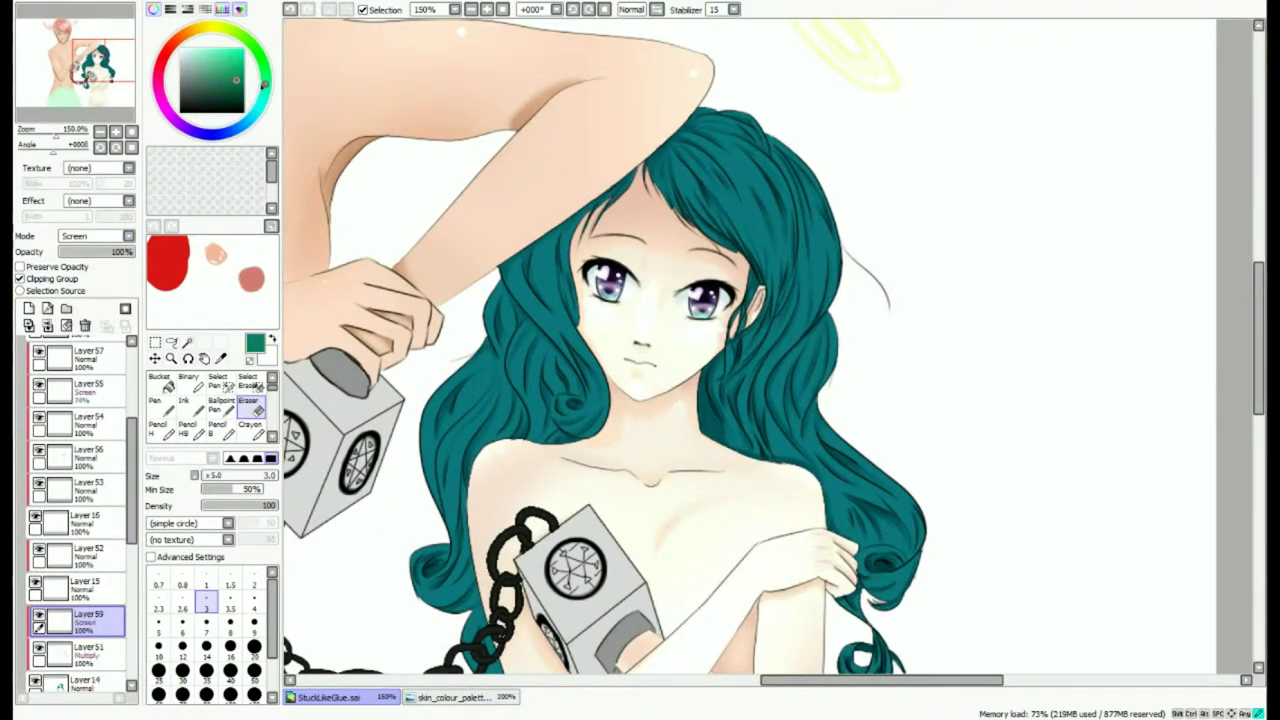
Choose a dark magenta and the Marker for painting hair highlights.
left_click(158, 84)
scroll(527, 269, "up", 1)
scroll(221, 425, "down", 1)
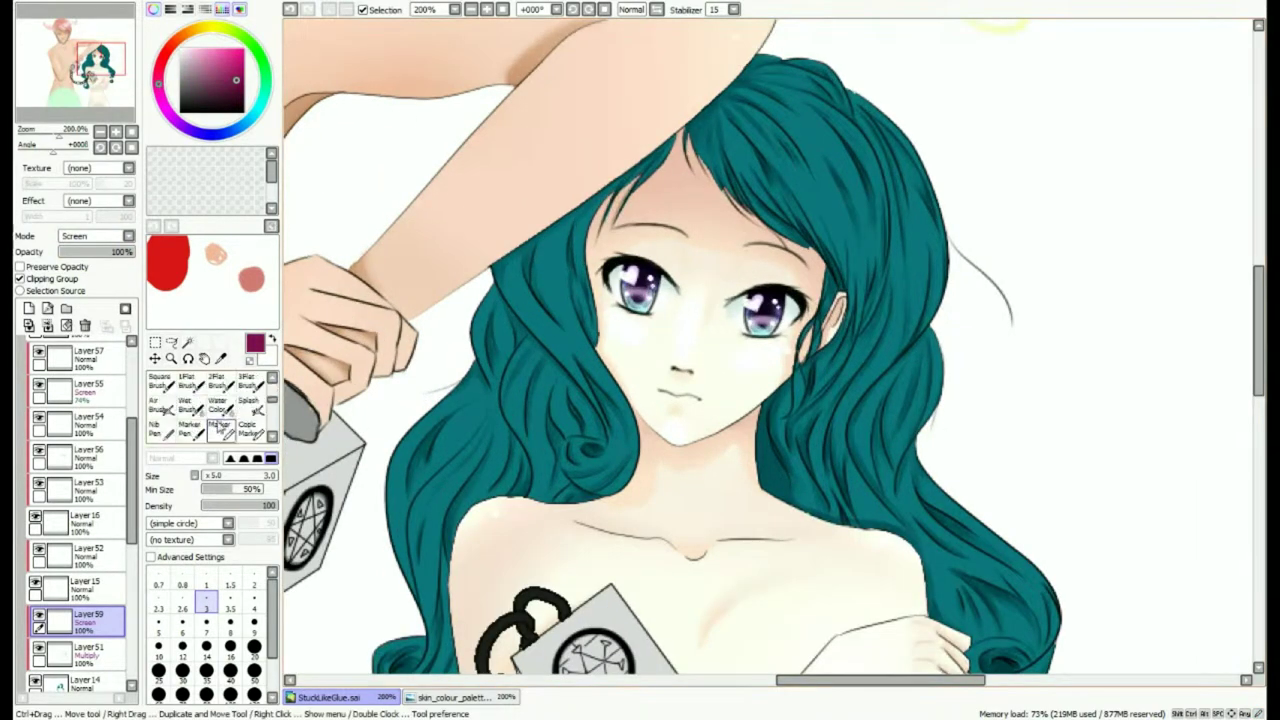
left_click(221, 430)
scroll(221, 430, "down", 2)
left_click(221, 430)
scroll(414, 415, "up", 2)
scroll(400, 480, "down", 4)
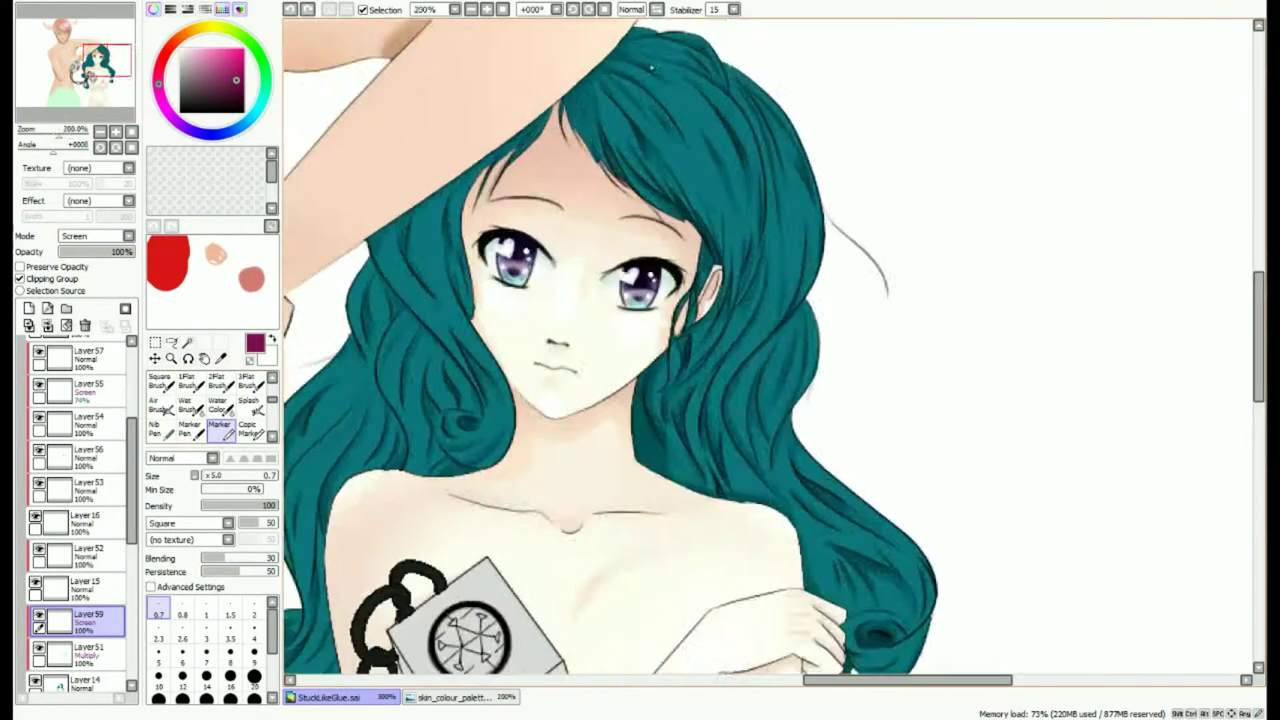
Set the Marker size to 6 and paint magenta Screen highlights along the crown and fringe strands.
scroll(749, 103, "up", 2)
scroll(728, 98, "up", 4)
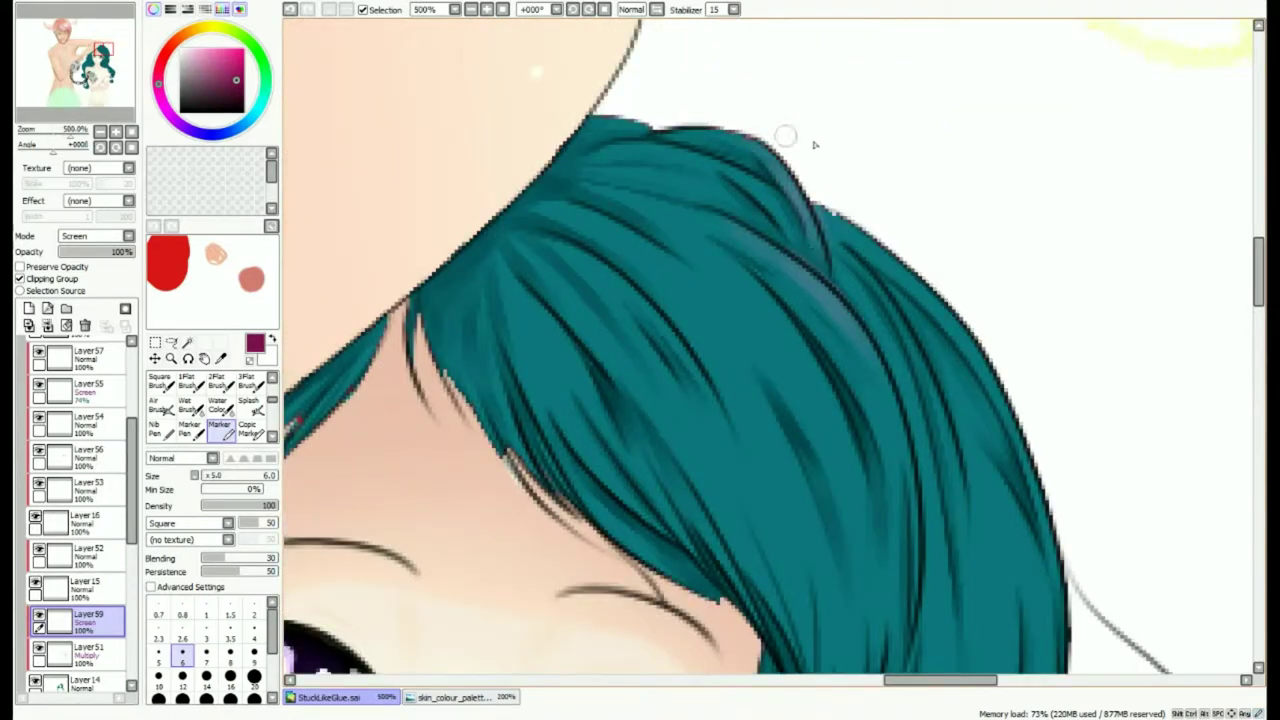
scroll(703, 336, "up", 1)
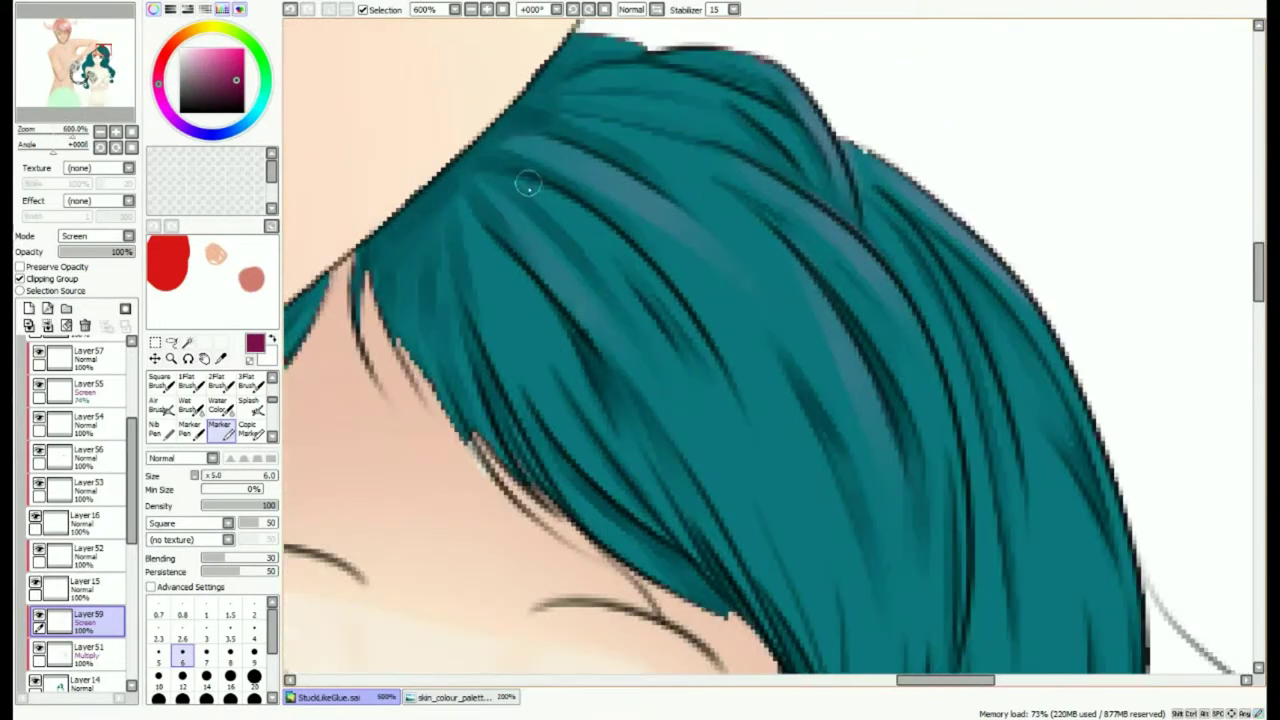
scroll(479, 302, "down", 2)
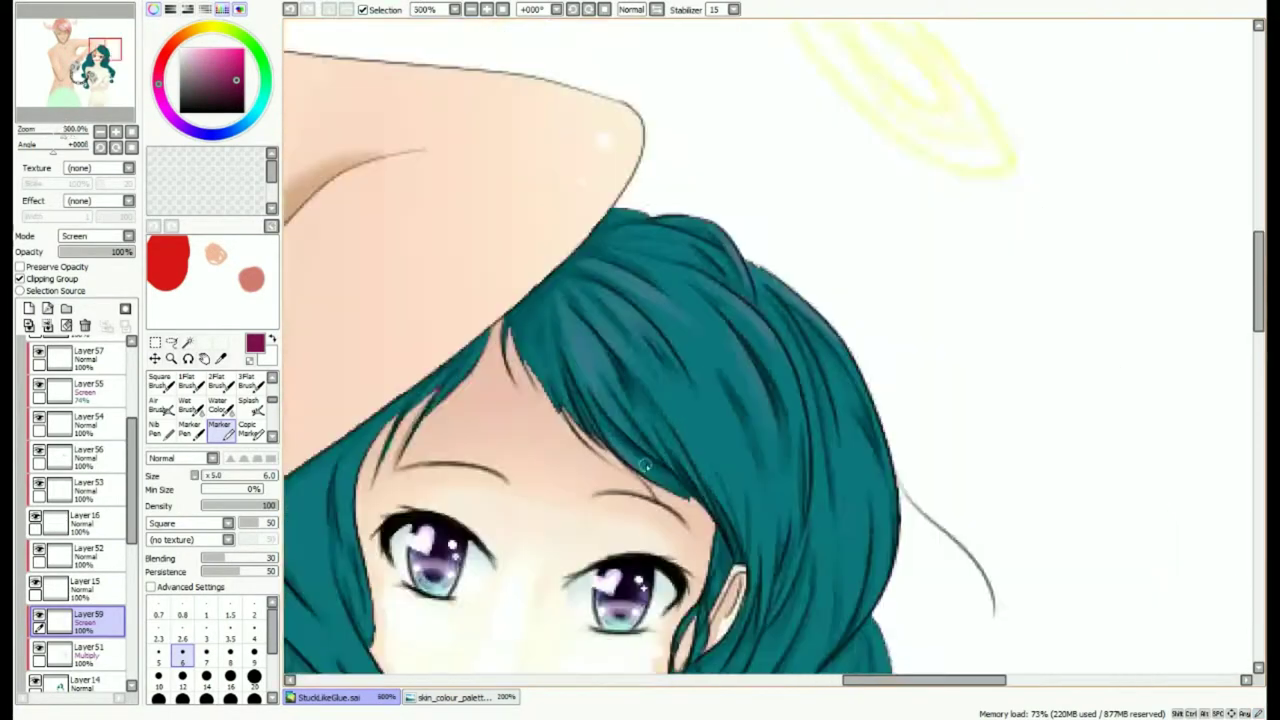
scroll(718, 460, "down", 1)
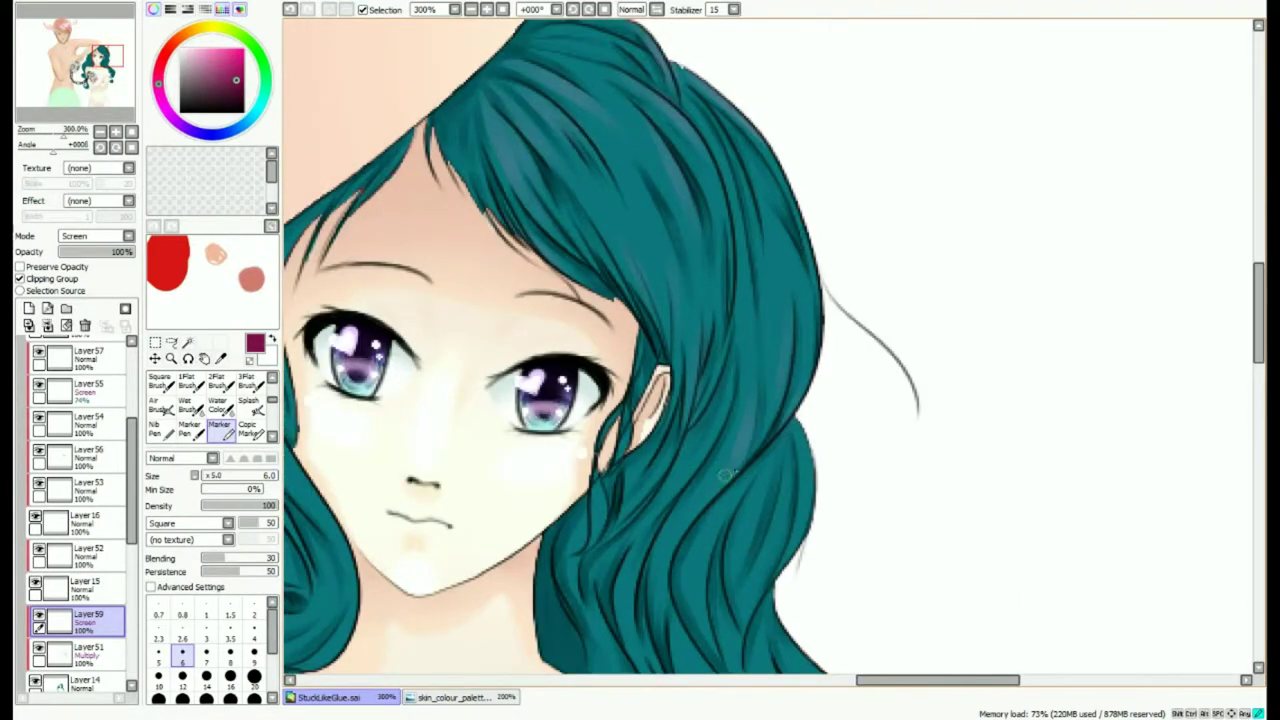
Paint soft highlights down the hair strands beside and below the visible ear.
scroll(740, 460, "up", 1)
left_click_drag(688, 354, 683, 432)
mouse_move(633, 333)
left_mouse_down()
mouse_move(606, 390)
mouse_move(587, 499)
left_mouse_up()
left_click_drag(673, 503, 701, 546)
left_click_drag(655, 463, 730, 578)
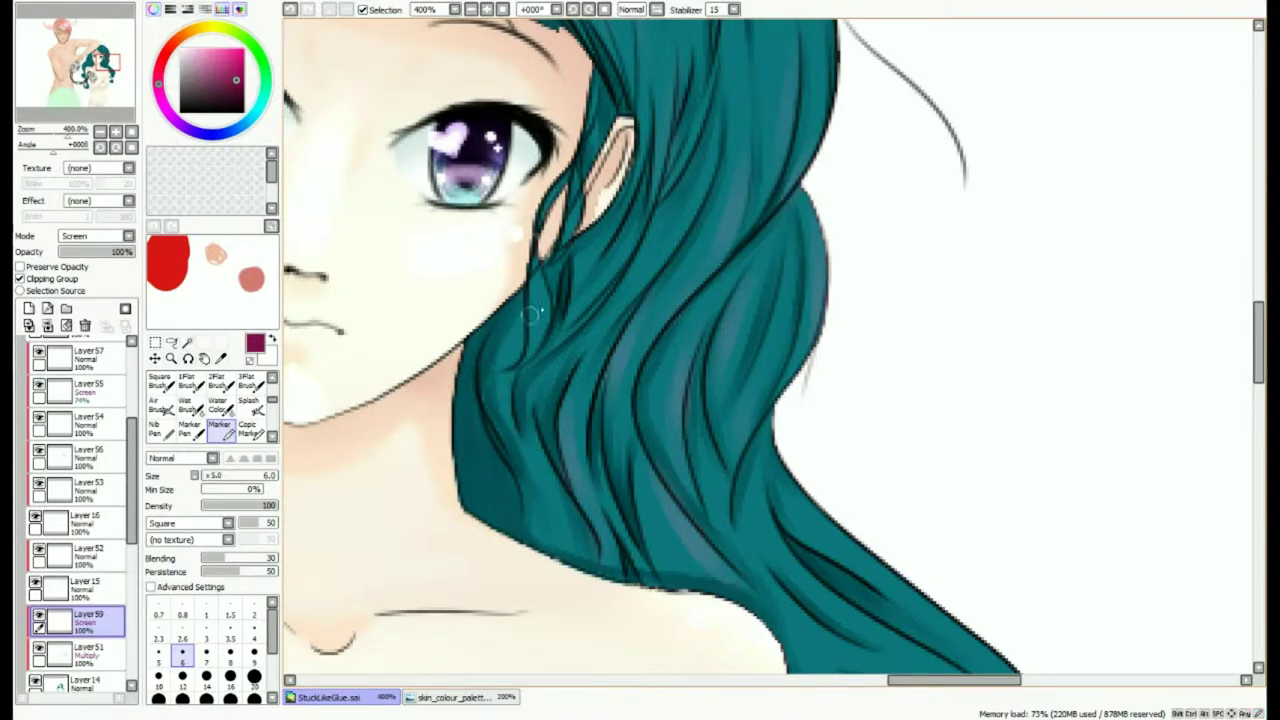
Paint magenta Screen highlights along the cheek-framing lock and around the curl resting above the shoulder by the chained cube.
scroll(552, 490, "down", 4)
scroll(702, 531, "up", 5)
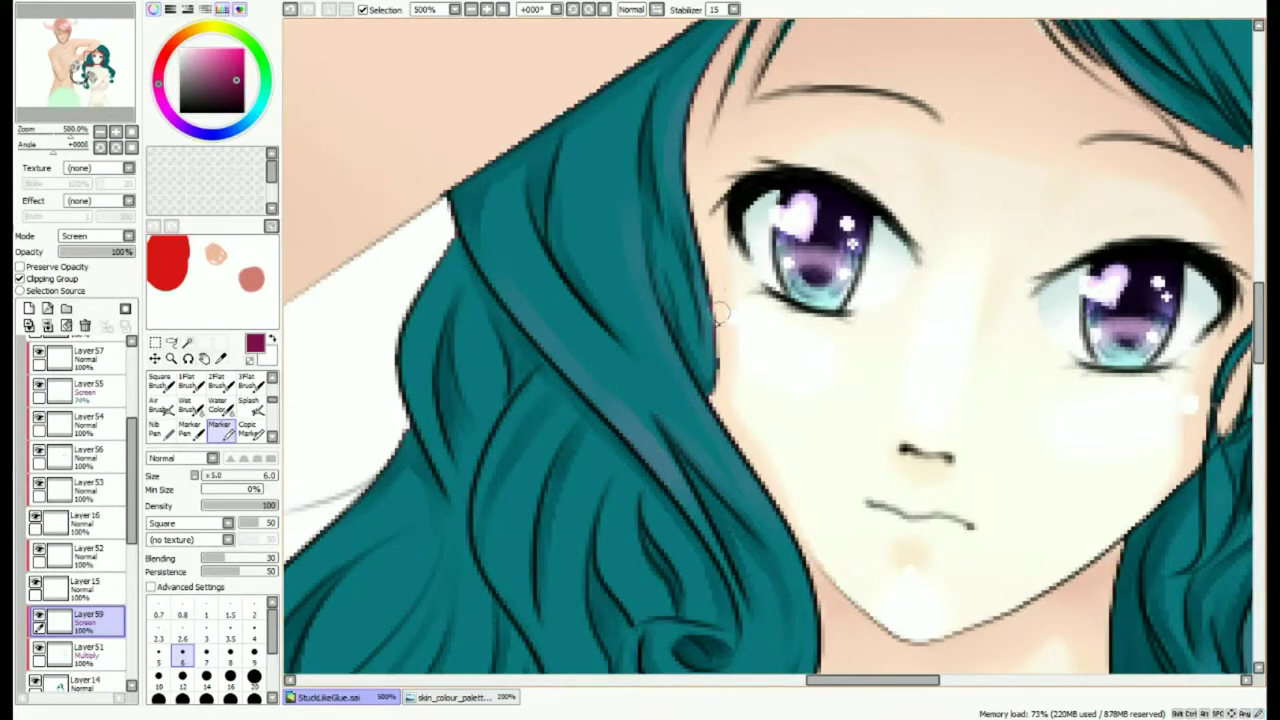
scroll(700, 312, "down", 1)
scroll(637, 499, "up", 2)
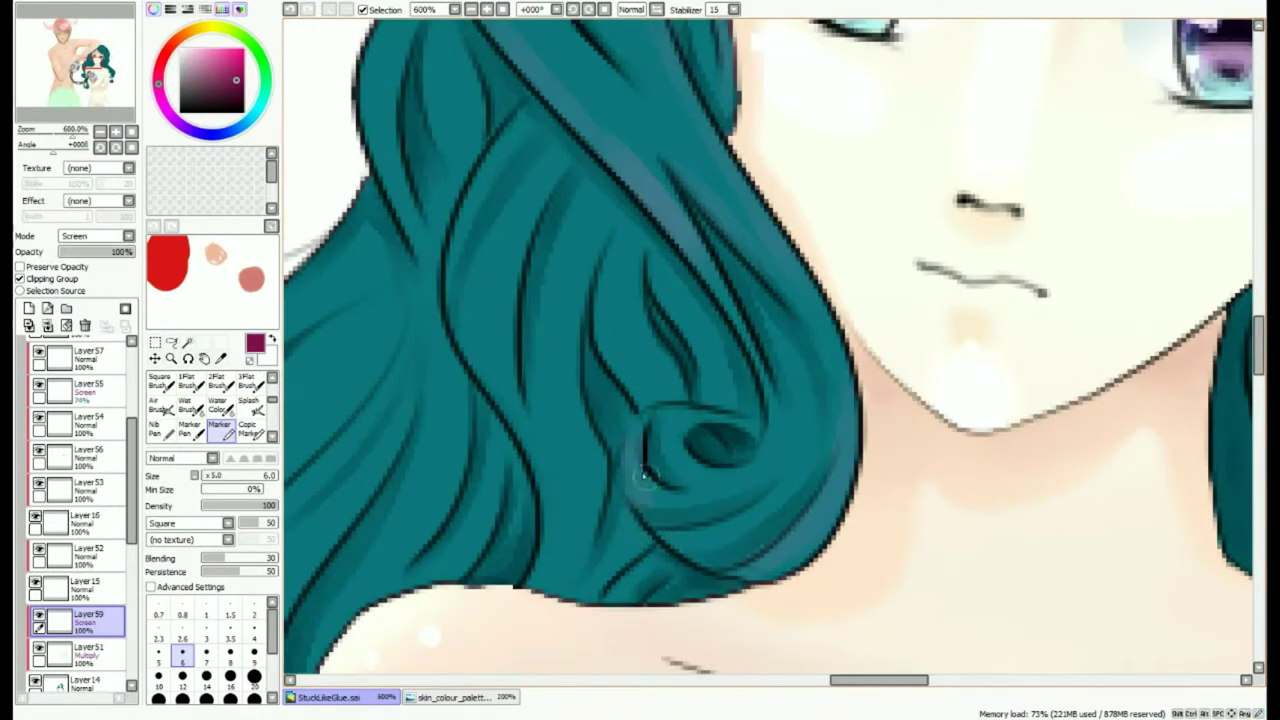
scroll(645, 476, "up", 1)
scroll(480, 357, "up", 1)
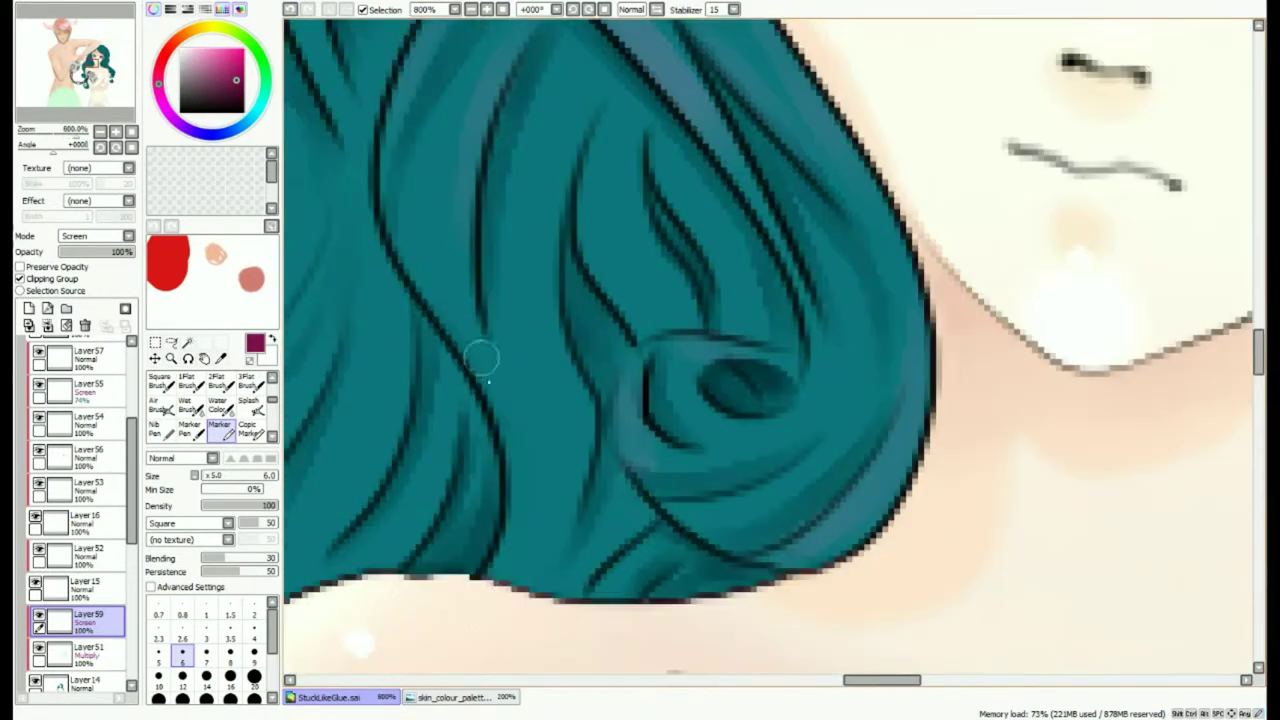
Extend the magenta highlights down the outer wave below the raised hand and onto the curl beside the chain.
scroll(566, 409, "down", 5)
left_click_drag(454, 426, 406, 504)
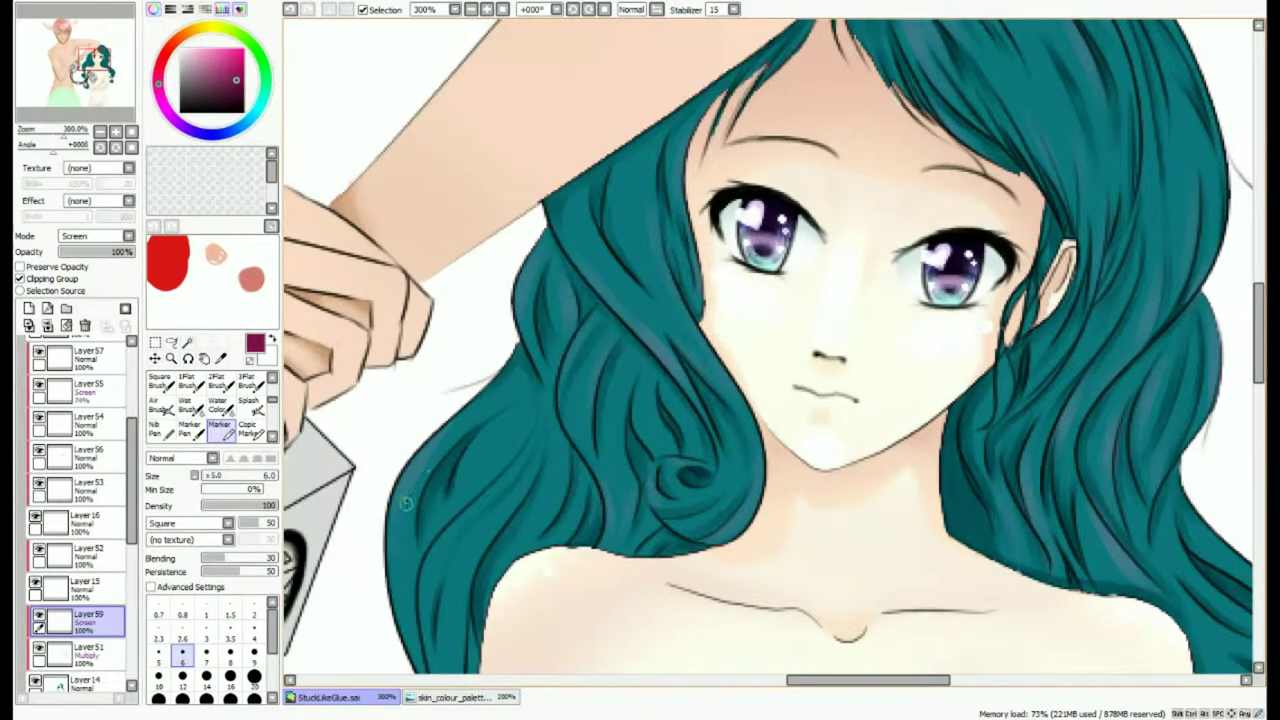
left_click_drag(460, 570, 550, 367)
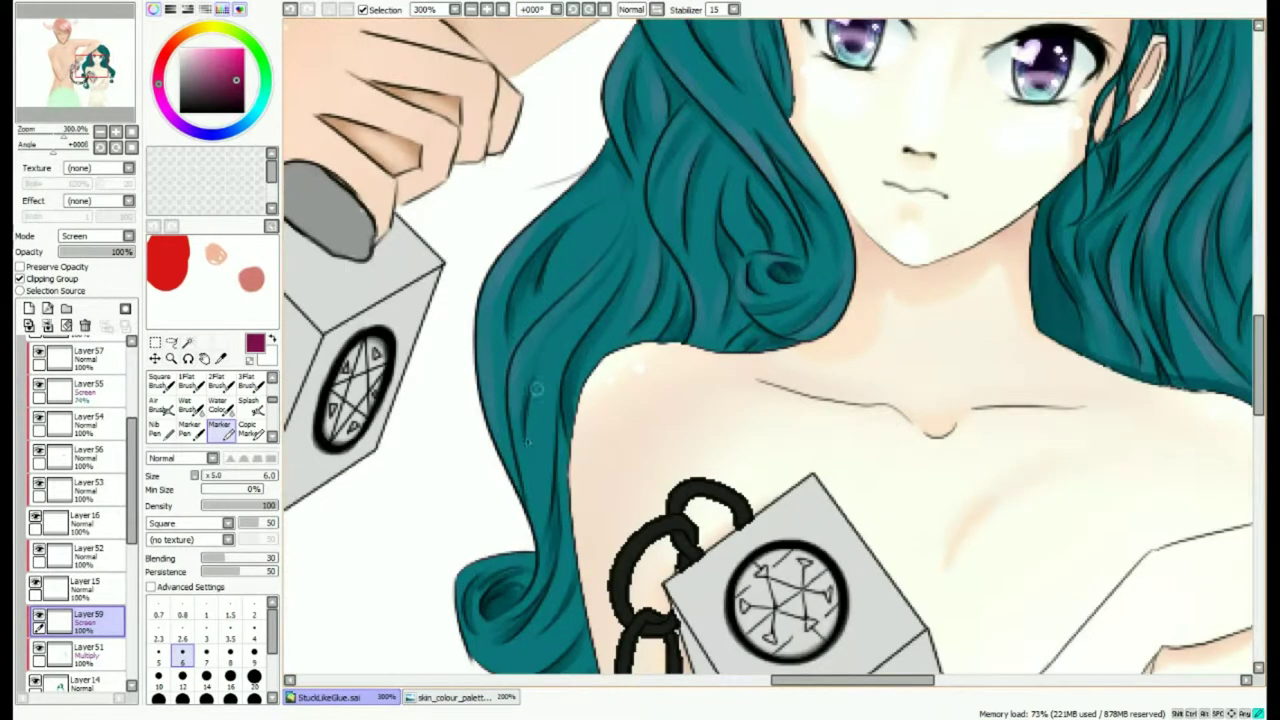
left_click_drag(572, 633, 642, 572)
left_click_drag(617, 594, 560, 612)
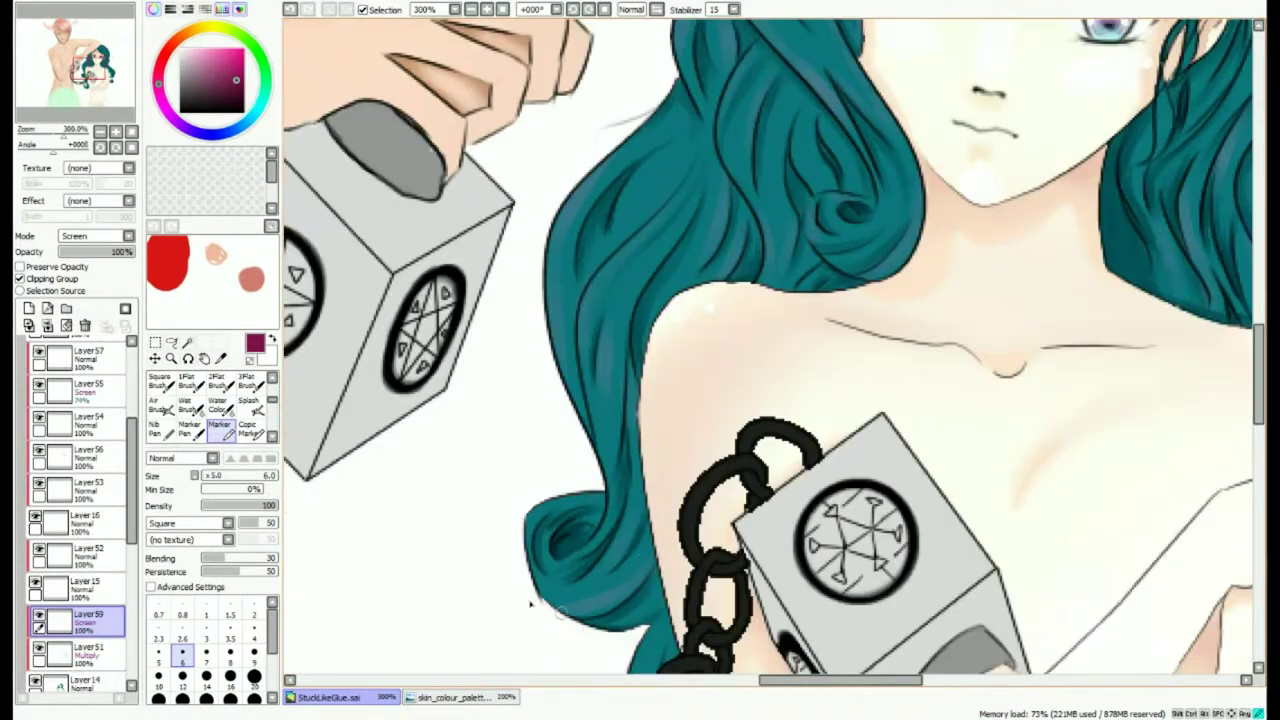
left_click_drag(548, 508, 602, 495)
scroll(516, 560, "down", 3)
scroll(640, 422, "up", 4)
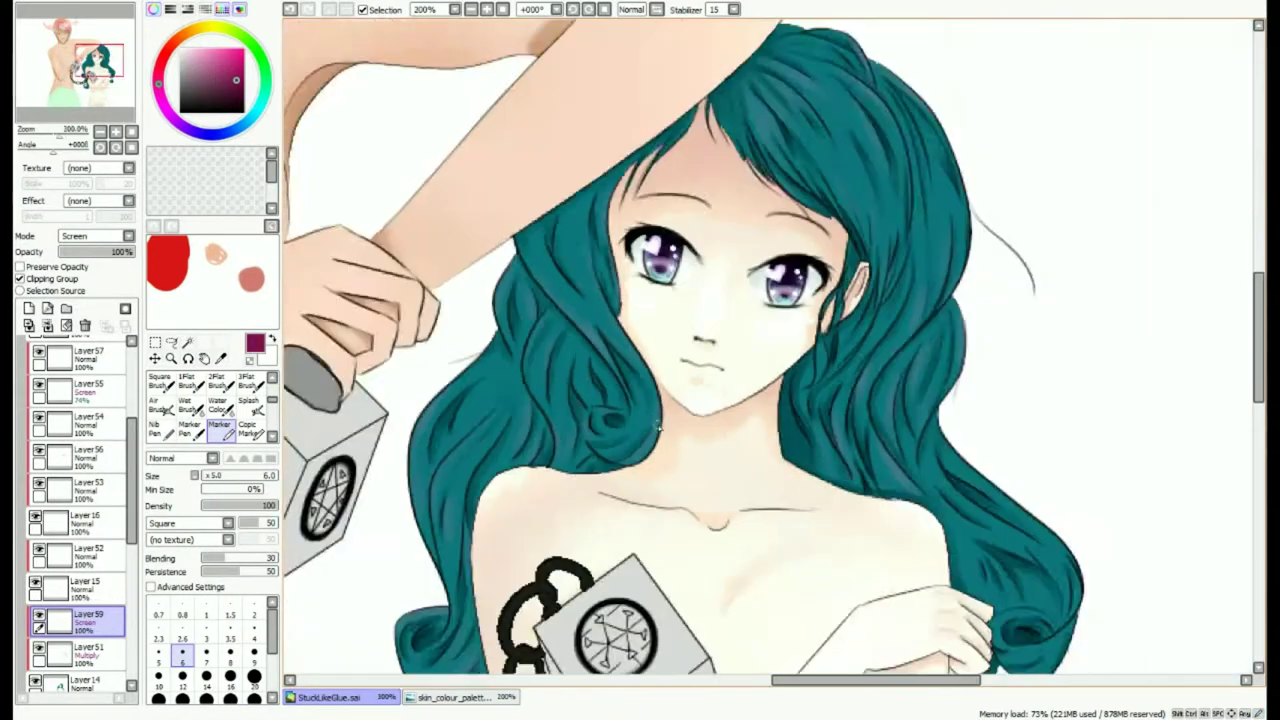
Paint magenta highlights along the strands sweeping over the girl's shoulder toward her gripping hand.
scroll(640, 302, "down", 4)
scroll(825, 330, "up", 3)
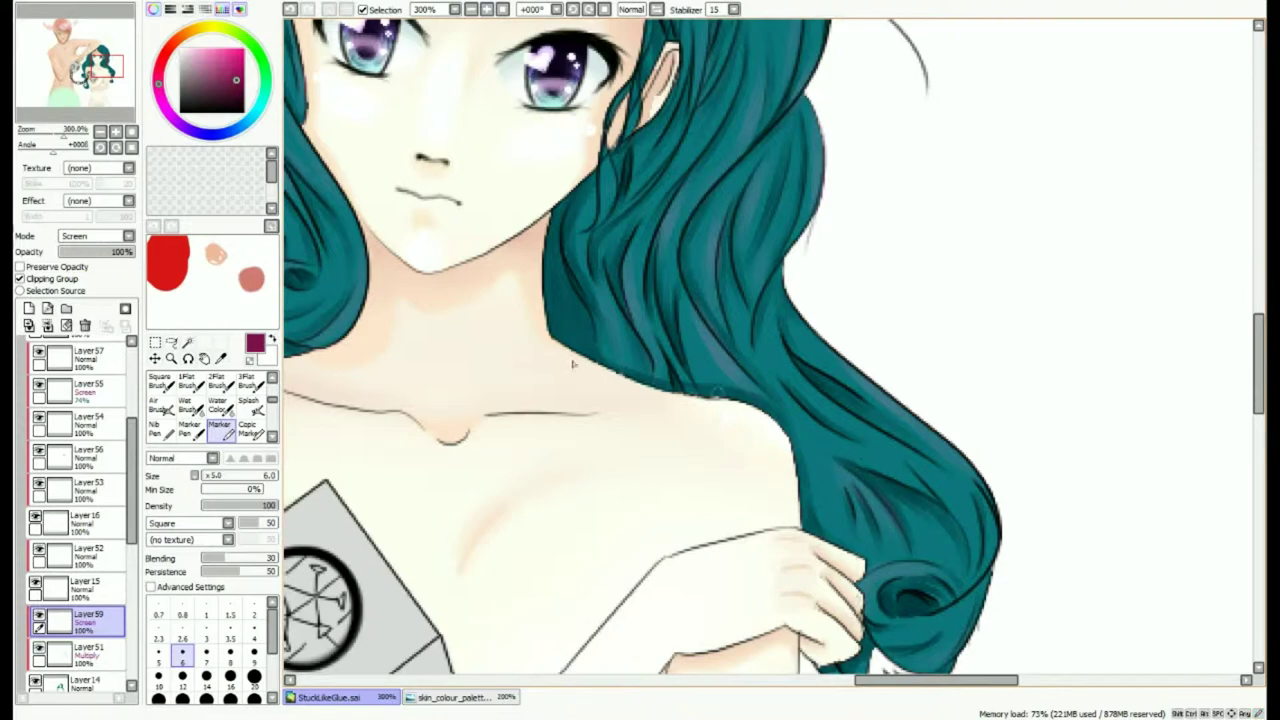
key("[")
key("[")
key("[")
key("[")
key("[")
key("[")
key("[")
key("[")
key("[")
key("[")
key("[")
scroll(864, 500, "up", 3)
scroll(977, 497, "down", 2)
left_click_drag(977, 497, 843, 394)
Set the Marker size to 7 and refine the highlights on the curl beside the hand using the transparent colour.
left_click(250, 360)
left_click(206, 655)
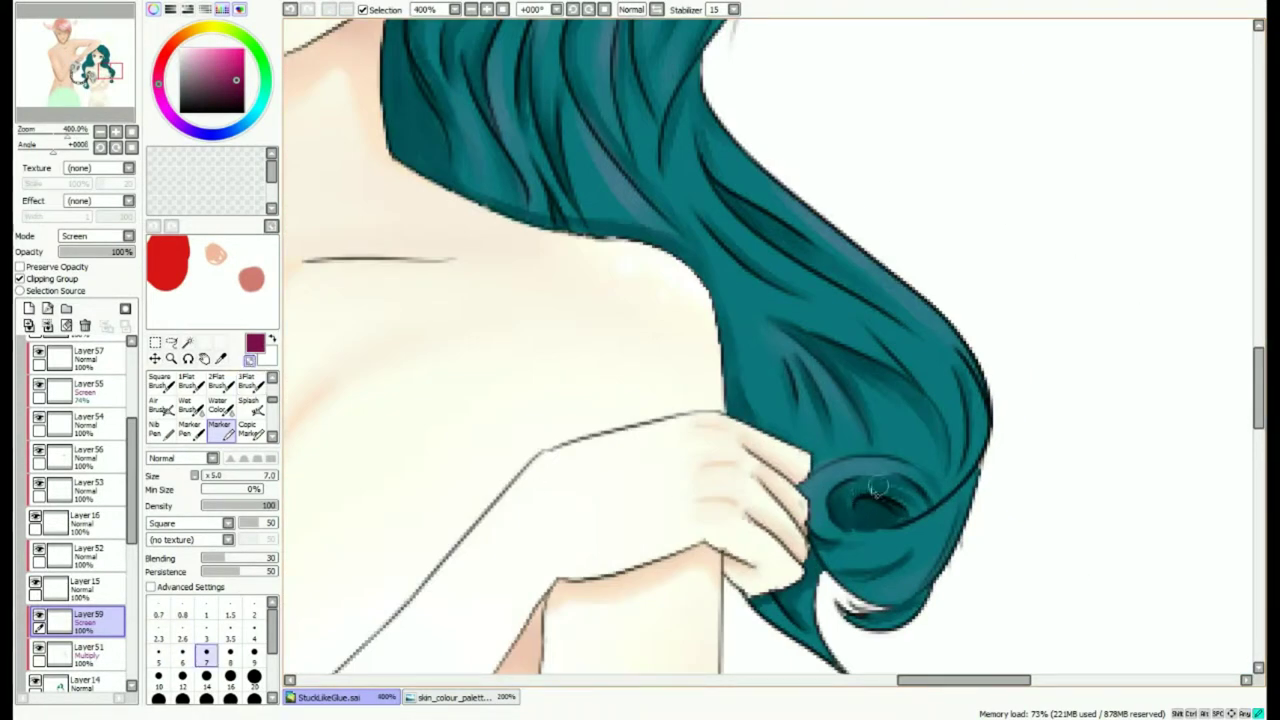
scroll(1000, 420, "down", 5)
scroll(822, 520, "up", 5)
left_click_drag(813, 460, 796, 532)
scroll(652, 262, "down", 4)
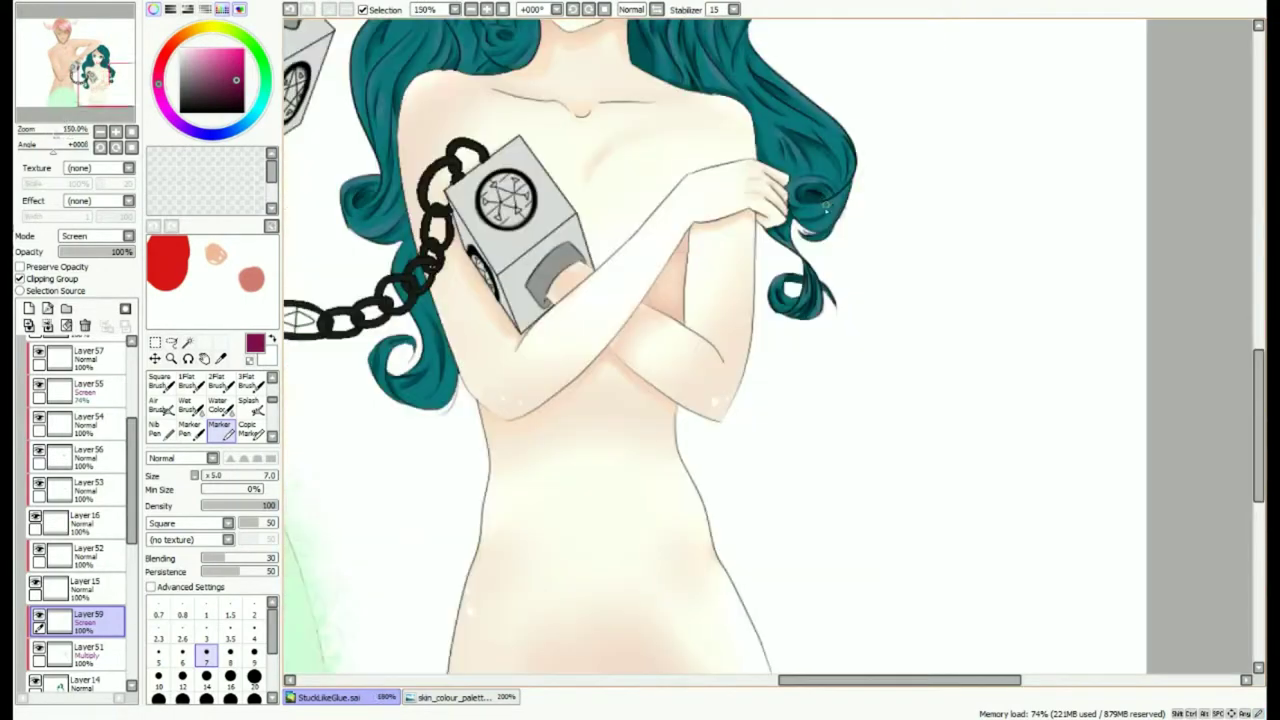
Paint more magenta highlights on the wavy strands between the ear and the shoulder.
scroll(810, 181, "up", 4)
left_click_drag(810, 181, 880, 306)
left_click_drag(660, 160, 809, 217)
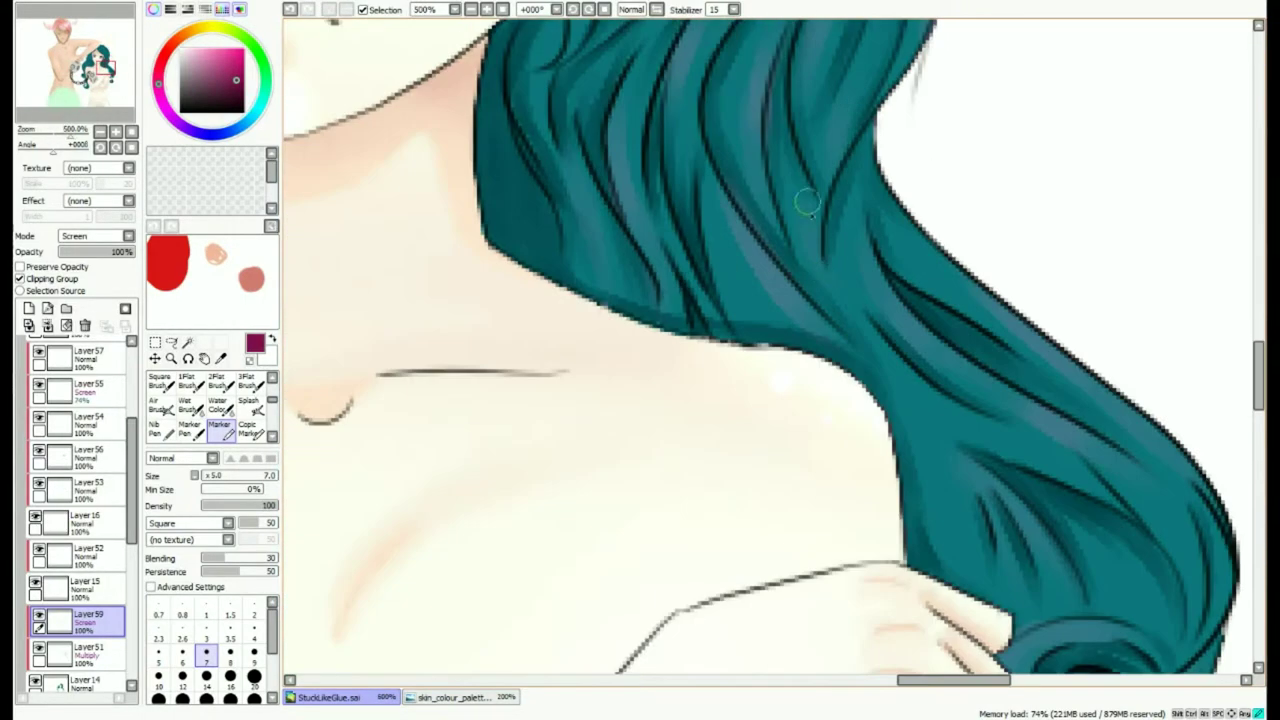
scroll(886, 191, "down", 1)
scroll(786, 252, "down", 4)
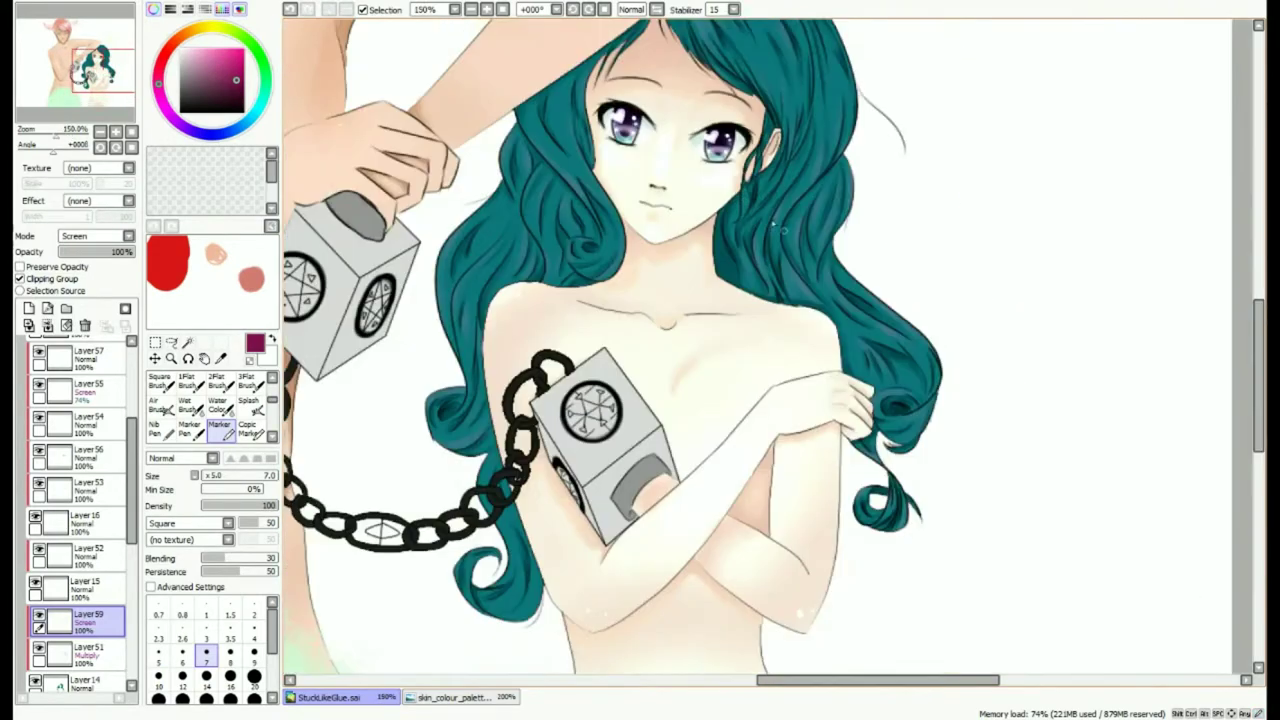
Build up the remaining magenta highlights with long strokes following the hair waves.
scroll(527, 372, "up", 4)
left_click_drag(564, 302, 617, 443)
left_click_drag(552, 526, 506, 526)
left_click_drag(404, 452, 430, 501)
left_click_drag(416, 352, 496, 356)
scroll(530, 300, "down", 1)
left_click_drag(530, 250, 541, 429)
left_click_drag(534, 400, 540, 346)
Try Multiply blending on the magenta highlight layer and return its mode to Screen.
scroll(366, 325, "down", 4)
scroll(648, 66, "up", 1)
scroll(105, 236, "up", 3)
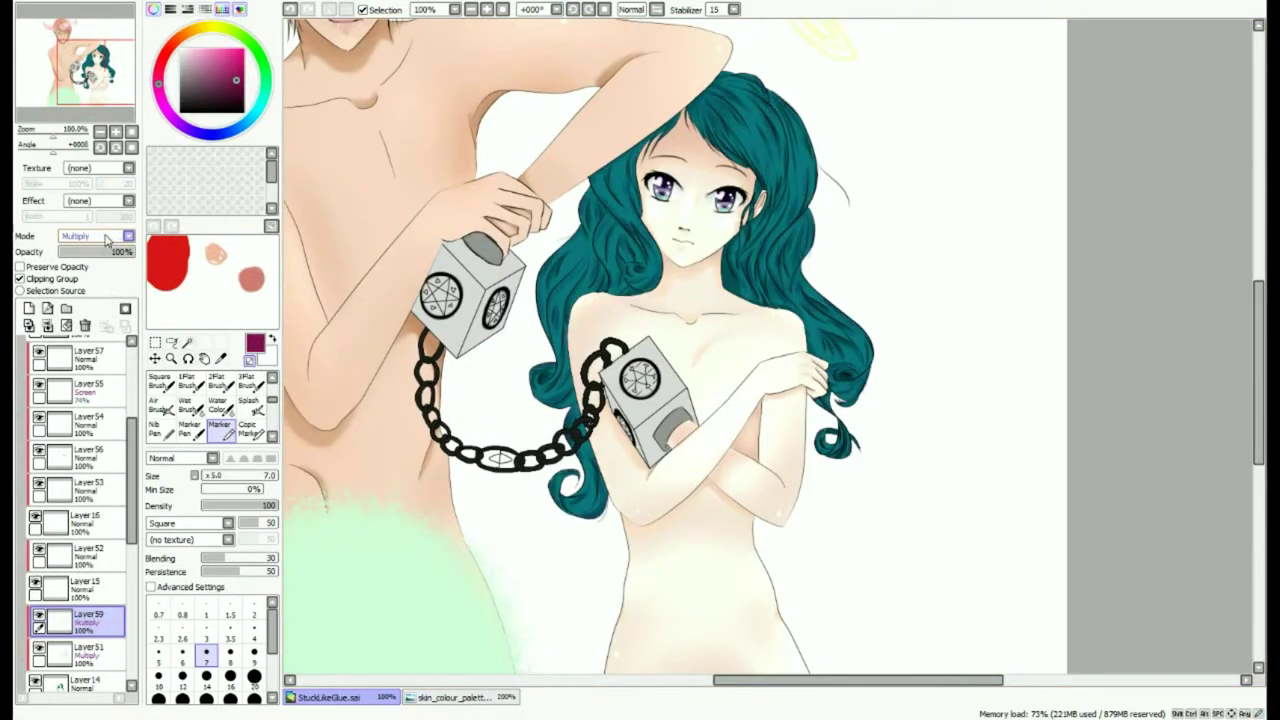
left_click(101, 277)
left_click_drag(600, 400, 632, 416)
Add a clipped Luminosity layer above the magenta highlights, choose a light cyan and set the Marker size to 14.
left_click(29, 308)
left_click(69, 279)
left_click(208, 63)
left_click_drag(217, 135, 256, 111)
left_click(220, 59)
left_click(210, 677)
Paint light cyan highlights on the hair bulges beside the boy's hand and down to the lower curls.
scroll(572, 268, "up", 2)
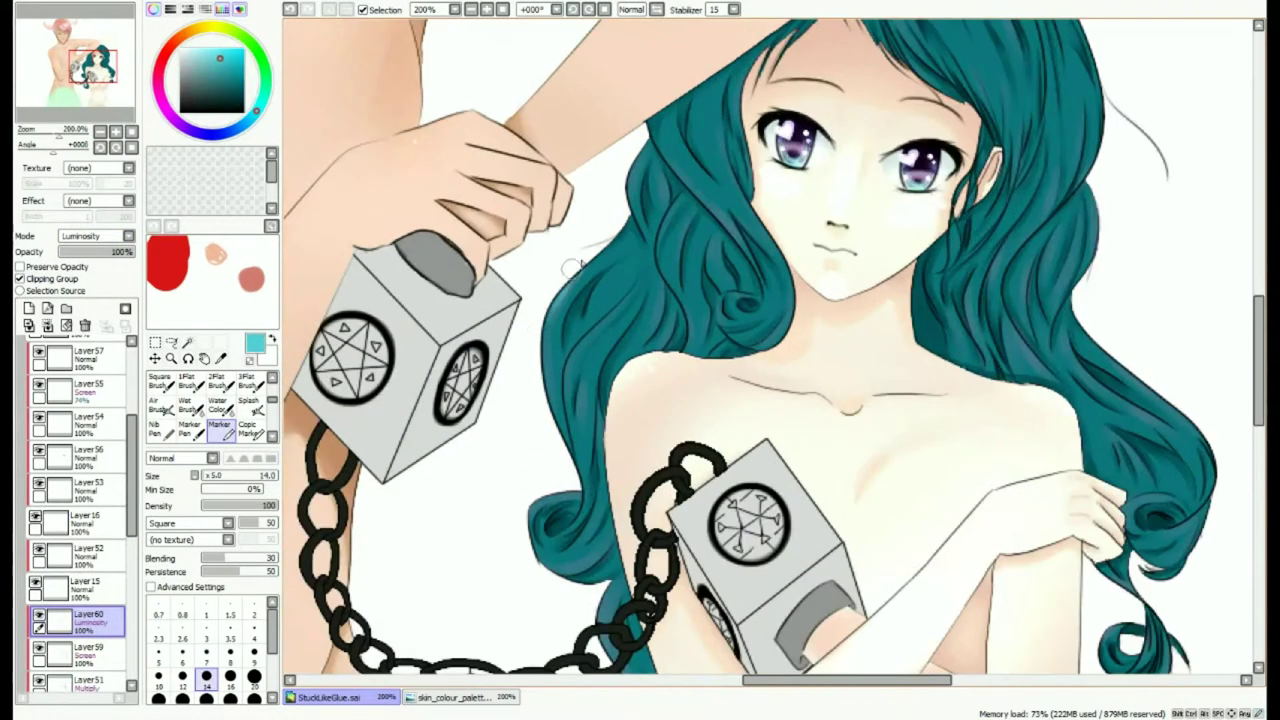
scroll(513, 259, "up", 2)
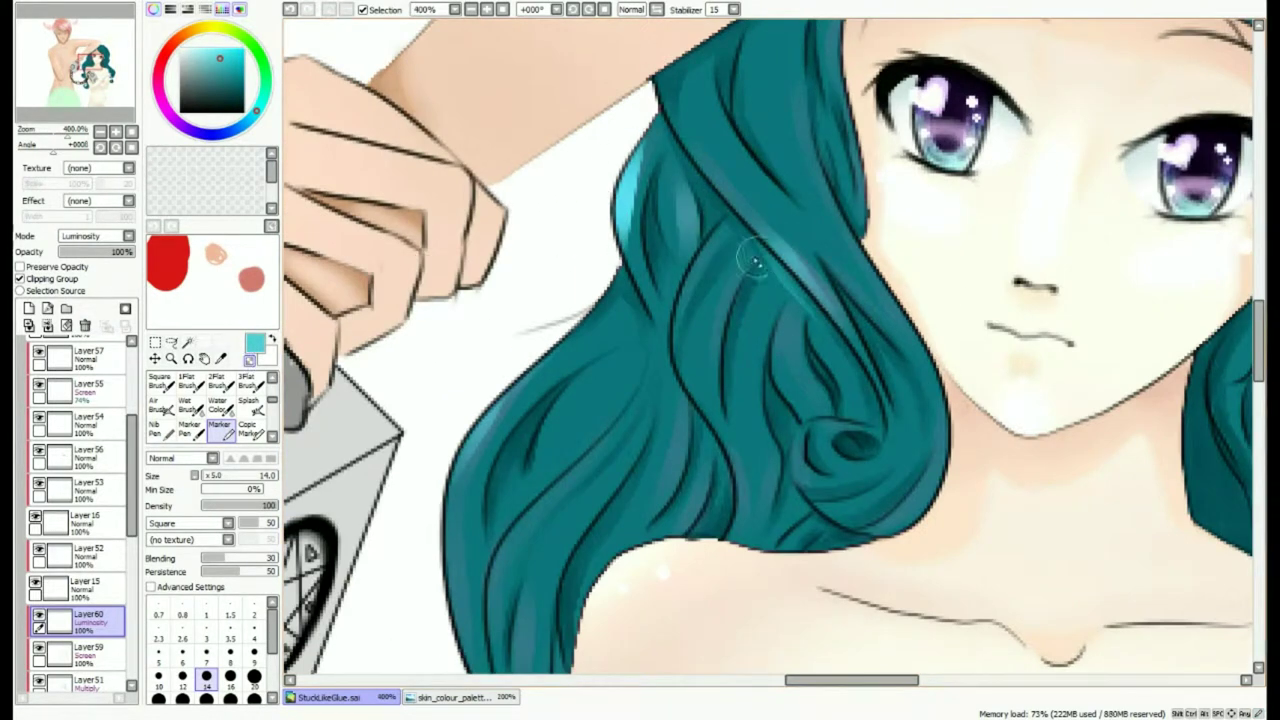
scroll(628, 525, "down", 3)
left_click_drag(598, 535, 586, 352)
scroll(578, 352, "up", 1)
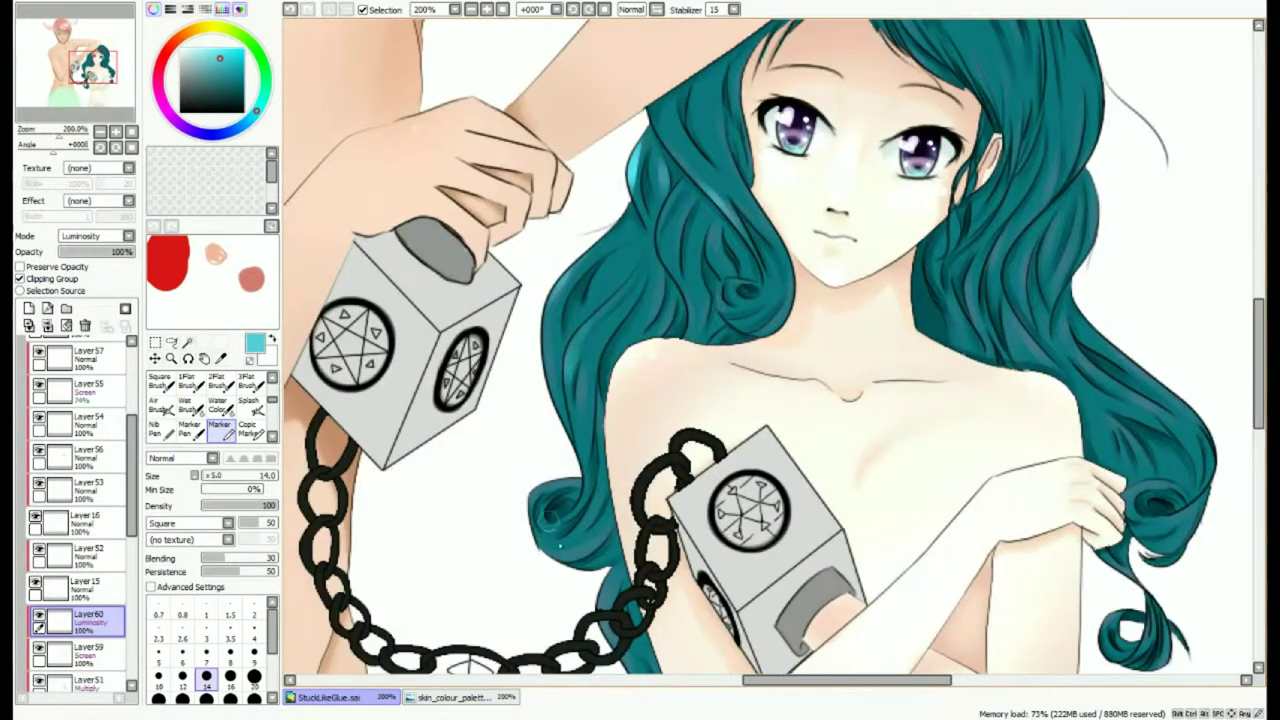
scroll(600, 560, "down", 3)
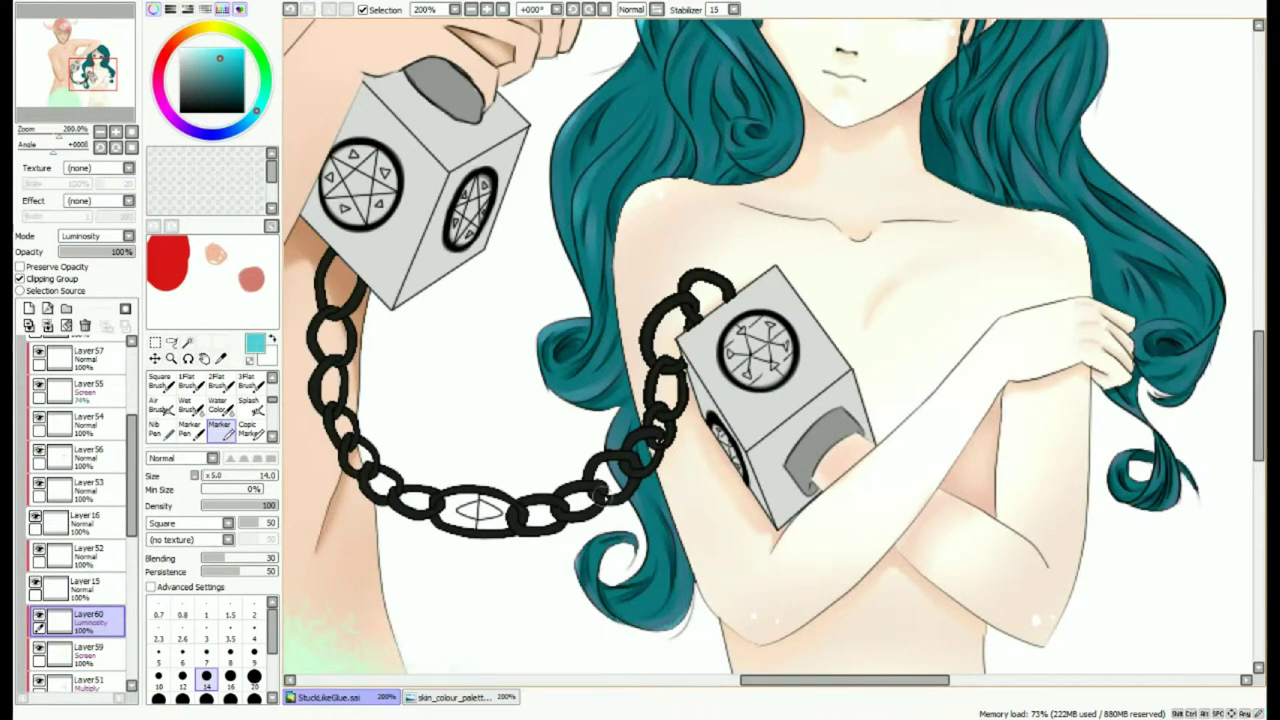
scroll(615, 470, "up", 2)
scroll(942, 510, "down", 2)
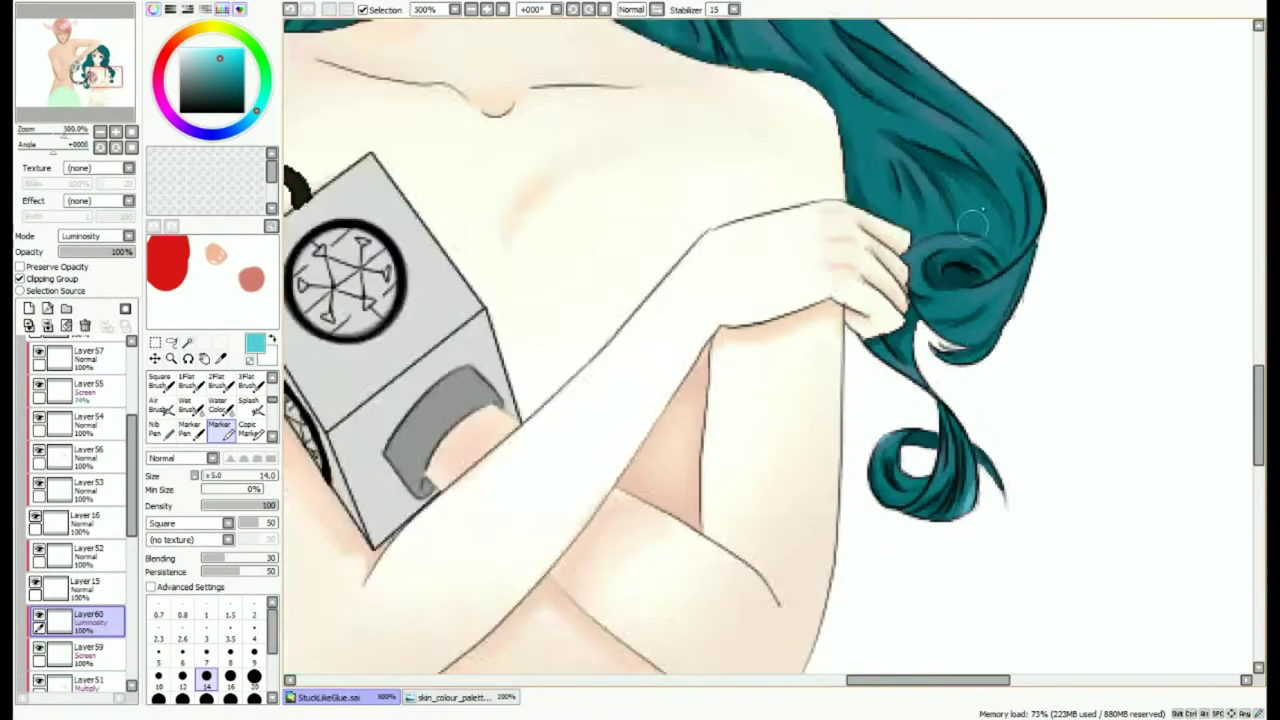
Set the Marker size to 3 and paint fine cyan highlights along the shoulder strands and the curl beside the girl's hand.
scroll(928, 300, "up", 3)
scroll(976, 350, "down", 3)
scroll(870, 165, "up", 2)
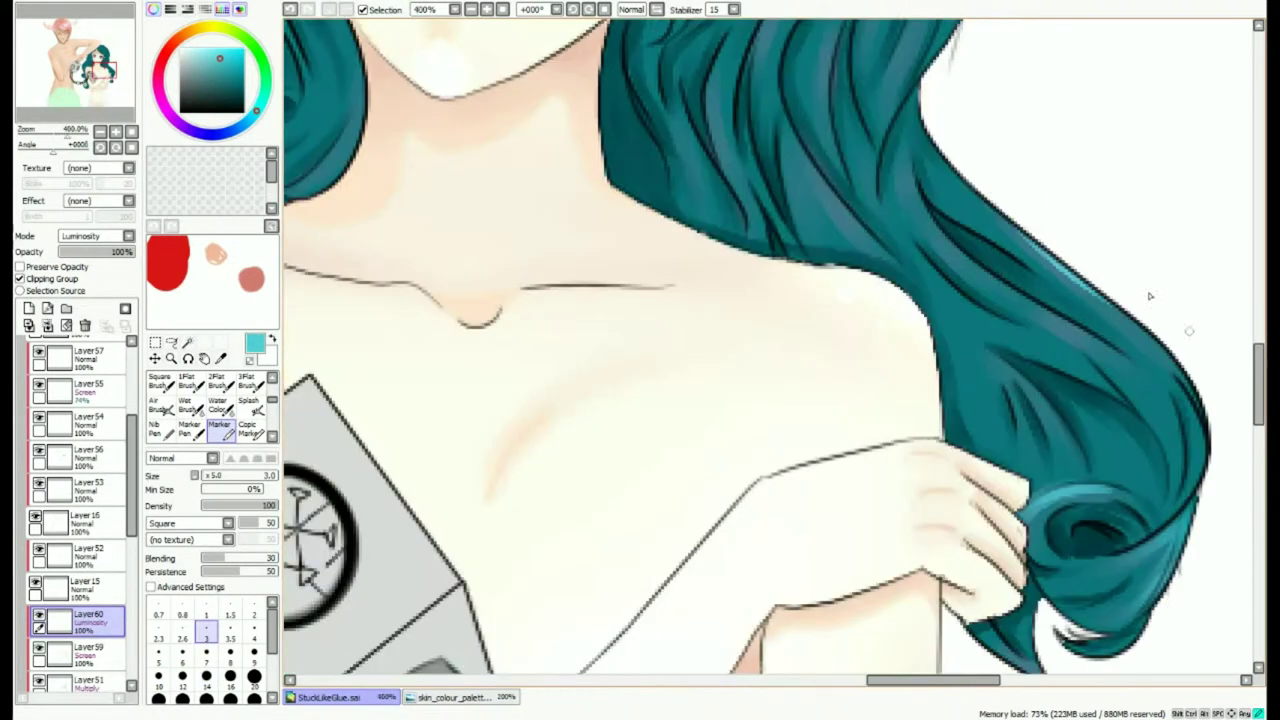
scroll(991, 363, "down", 3)
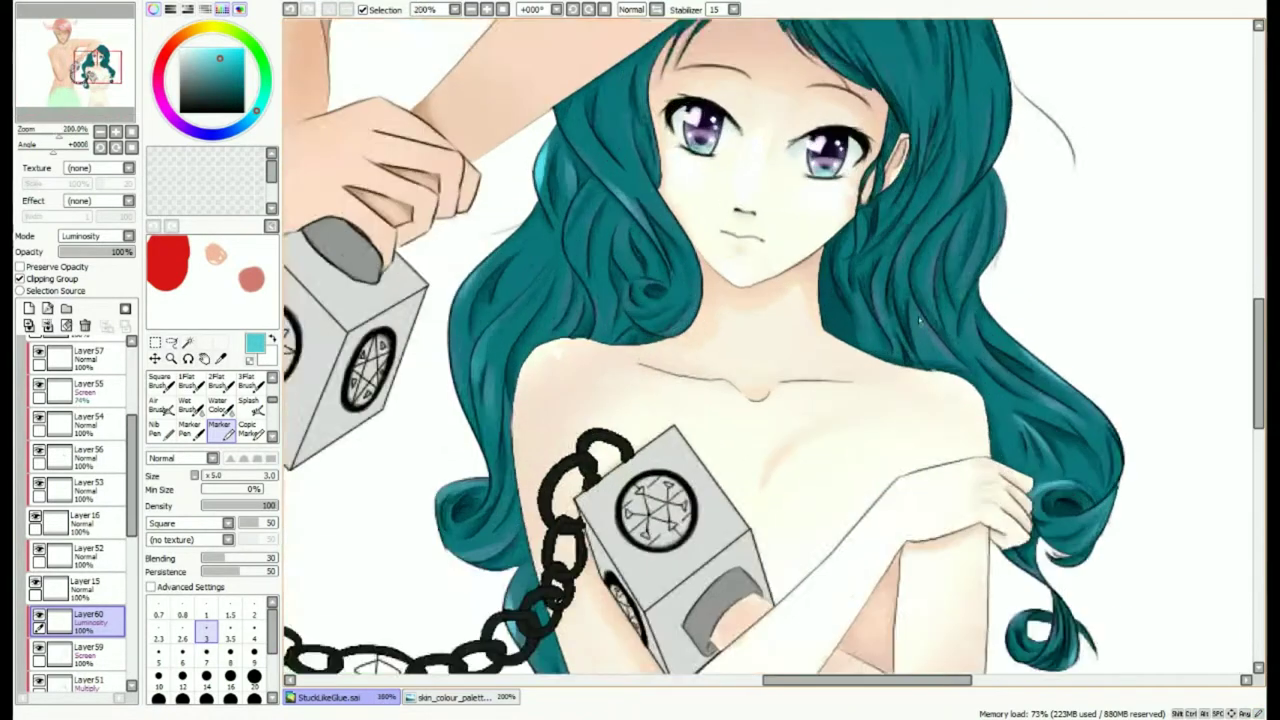
scroll(1012, 205, "up", 2)
scroll(975, 263, "down", 2)
Paint and refine thin cyan highlights on the locks between the boy's forearm and the shoulder curl.
scroll(817, 118, "up", 3)
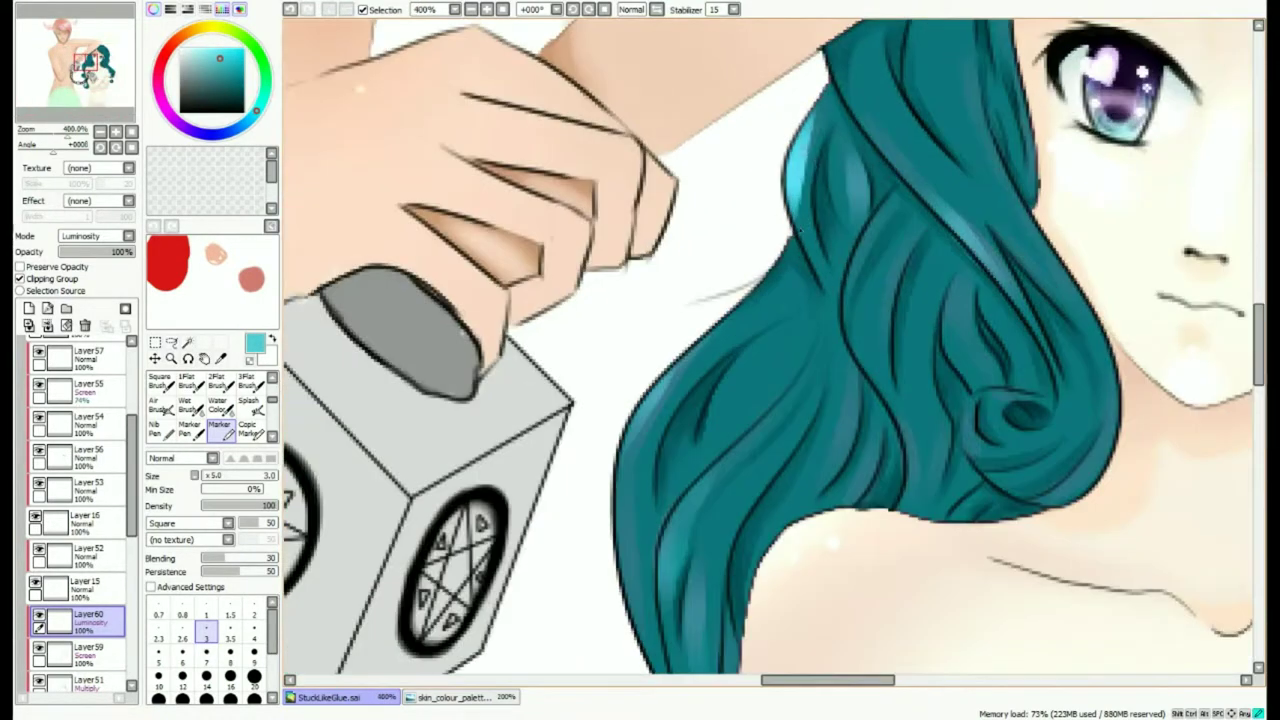
left_click_drag(920, 183, 1014, 286)
scroll(1014, 288, "down", 2)
scroll(826, 424, "up", 2)
left_click_drag(868, 248, 812, 404)
scroll(849, 347, "down", 2)
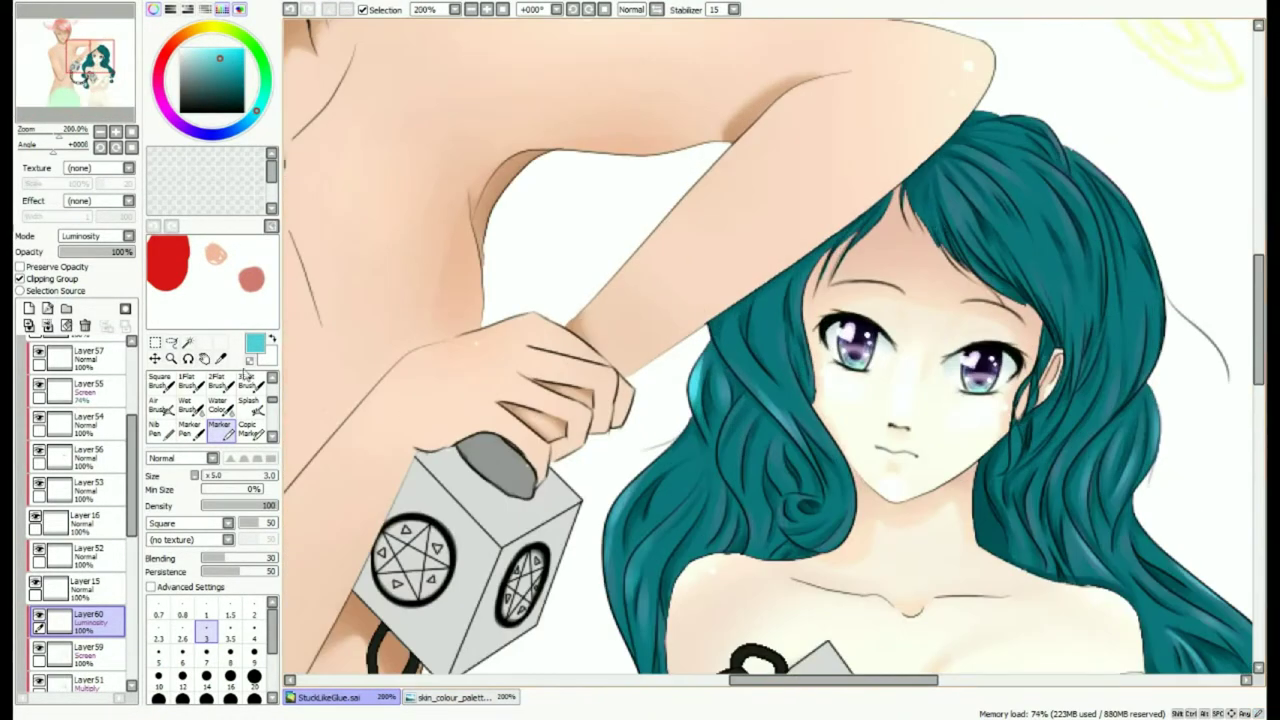
scroll(620, 414, "up", 2)
key("minus")
left_click_drag(712, 416, 743, 323)
scroll(745, 323, "down", 4)
Paint thin cyan highlights on the strands behind the ear and the waves falling below it.
scroll(985, 428, "up", 4)
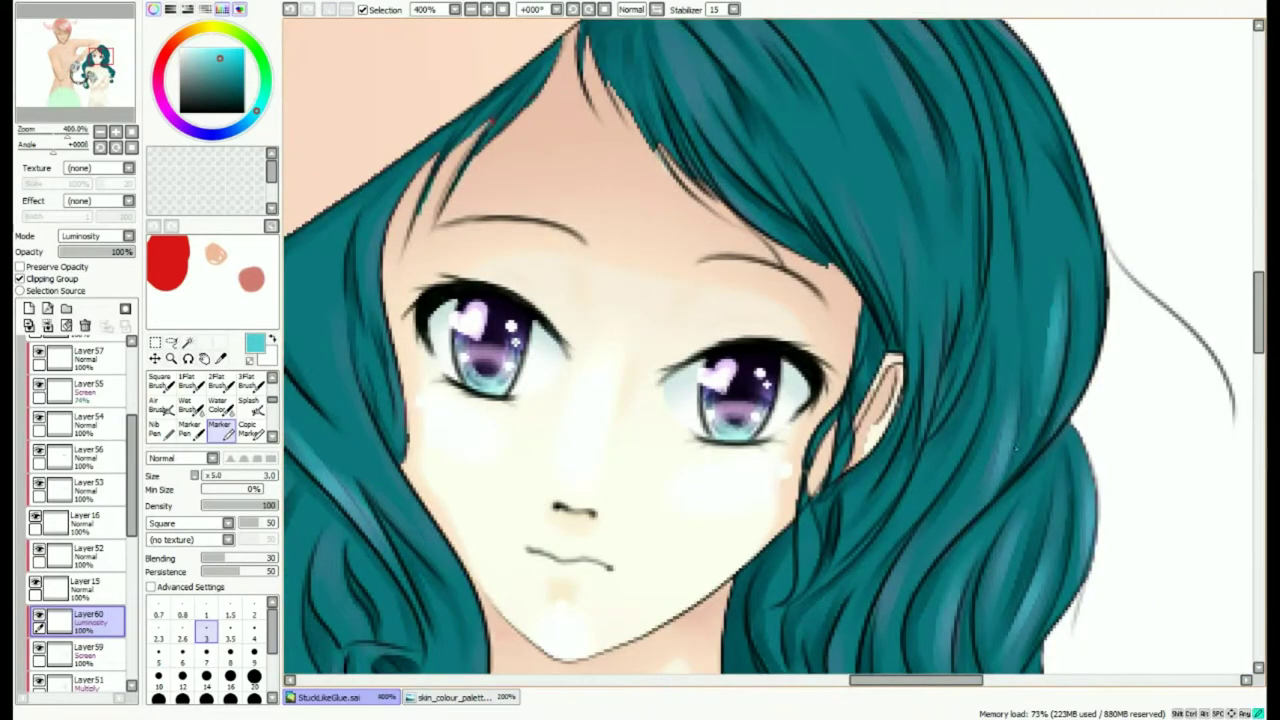
left_click_drag(1068, 300, 1056, 388)
scroll(1040, 385, "down", 2)
scroll(850, 546, "up", 3)
scroll(870, 520, "down", 1)
left_click_drag(912, 478, 892, 588)
scroll(870, 580, "down", 3)
scroll(892, 578, "up", 2)
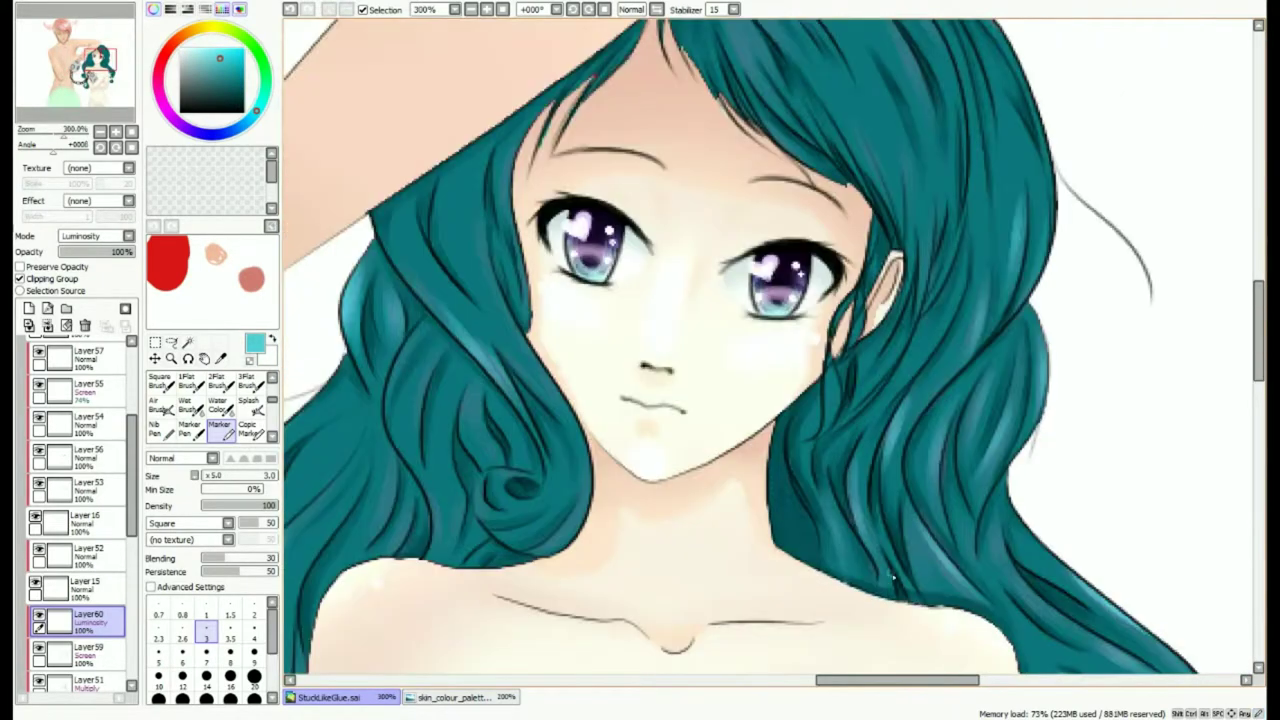
Paint fine cyan highlights across the crown and fringe strands.
scroll(893, 578, "down", 2)
scroll(864, 240, "up", 2)
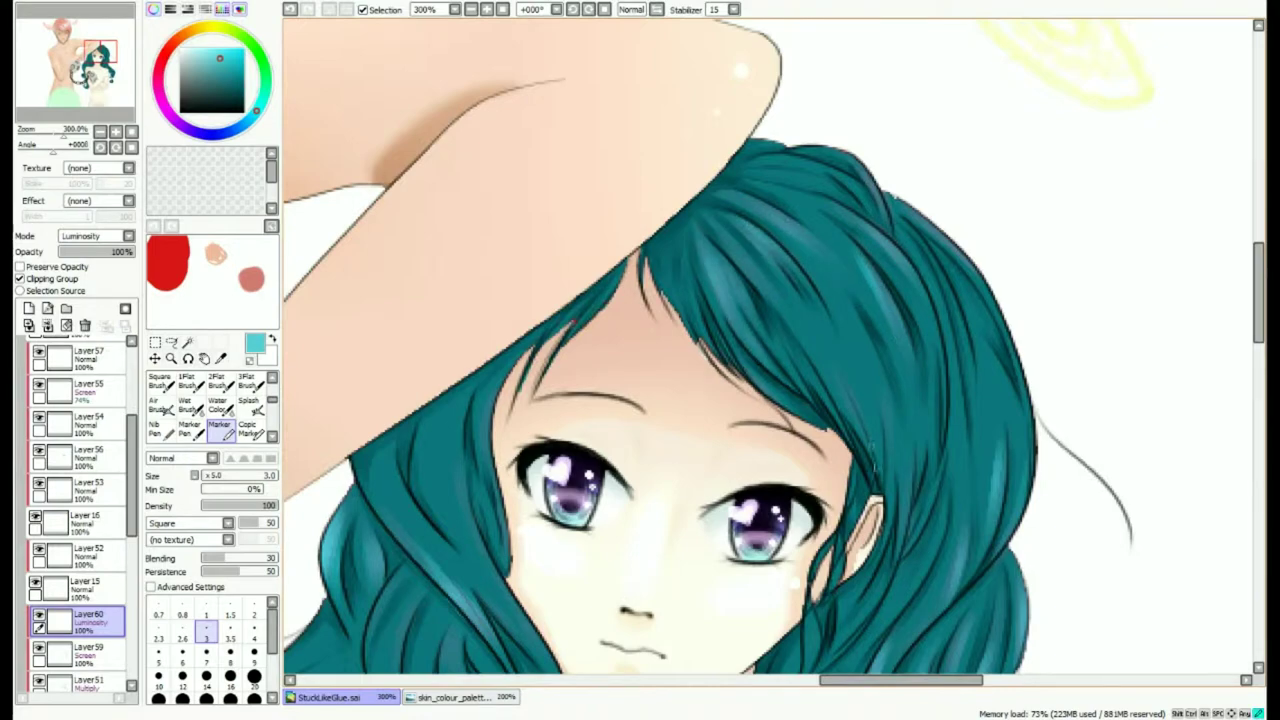
scroll(876, 198, "down", 1)
scroll(733, 258, "up", 3)
mouse_move(742, 248)
left_mouse_down()
mouse_move(746, 278)
mouse_move(791, 302)
left_mouse_up()
scroll(930, 470, "down", 5)
scroll(738, 520, "up", 2)
Add cyan highlights to the lowest curl below the chain and touch up the outer wave above it.
scroll(698, 470, "up", 3)
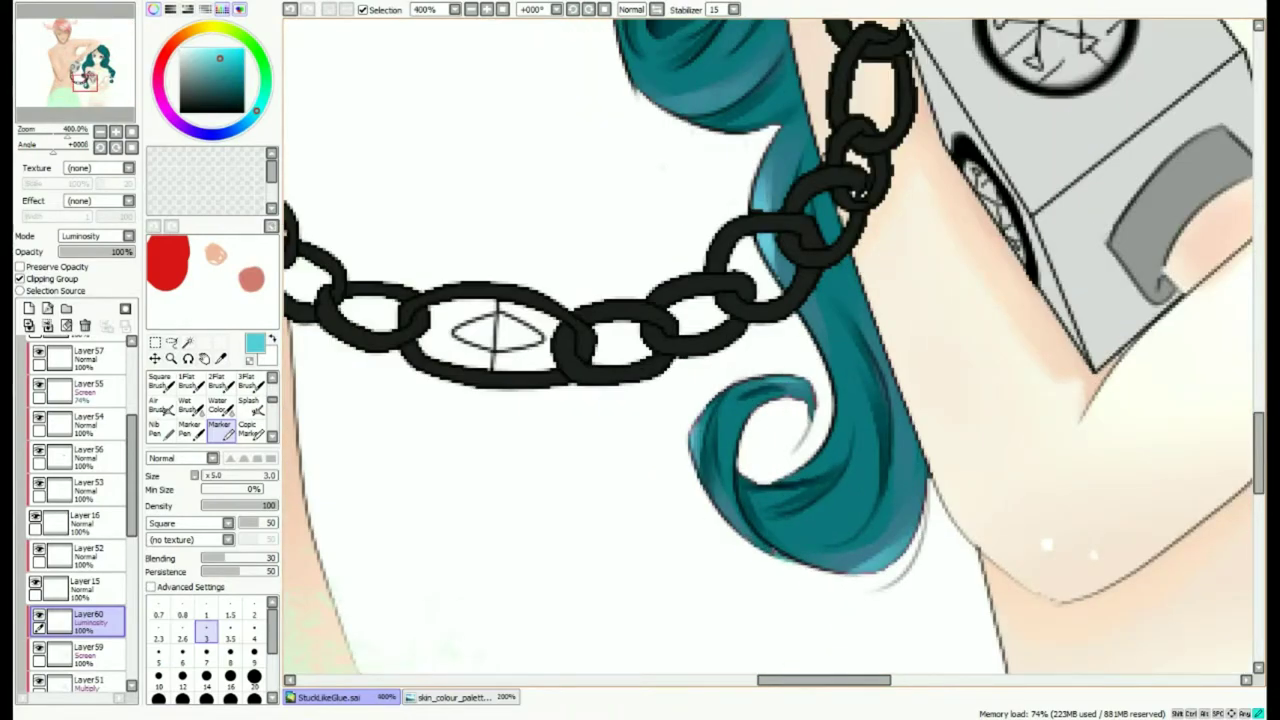
scroll(648, 338, "down", 3)
scroll(648, 338, "up", 3)
scroll(829, 416, "down", 3)
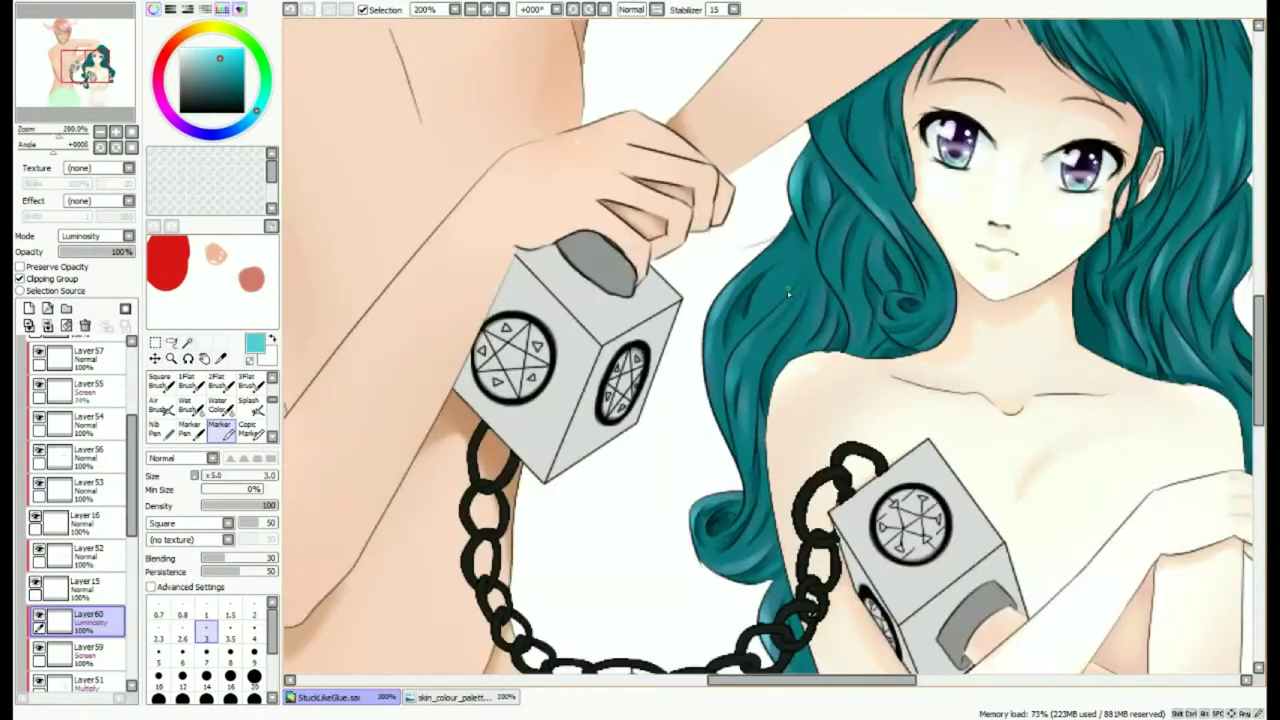
scroll(800, 308, "up", 3)
scroll(800, 308, "down", 1)
Examine the hair highlights around the face and across the whole illustration.
scroll(886, 304, "down", 3)
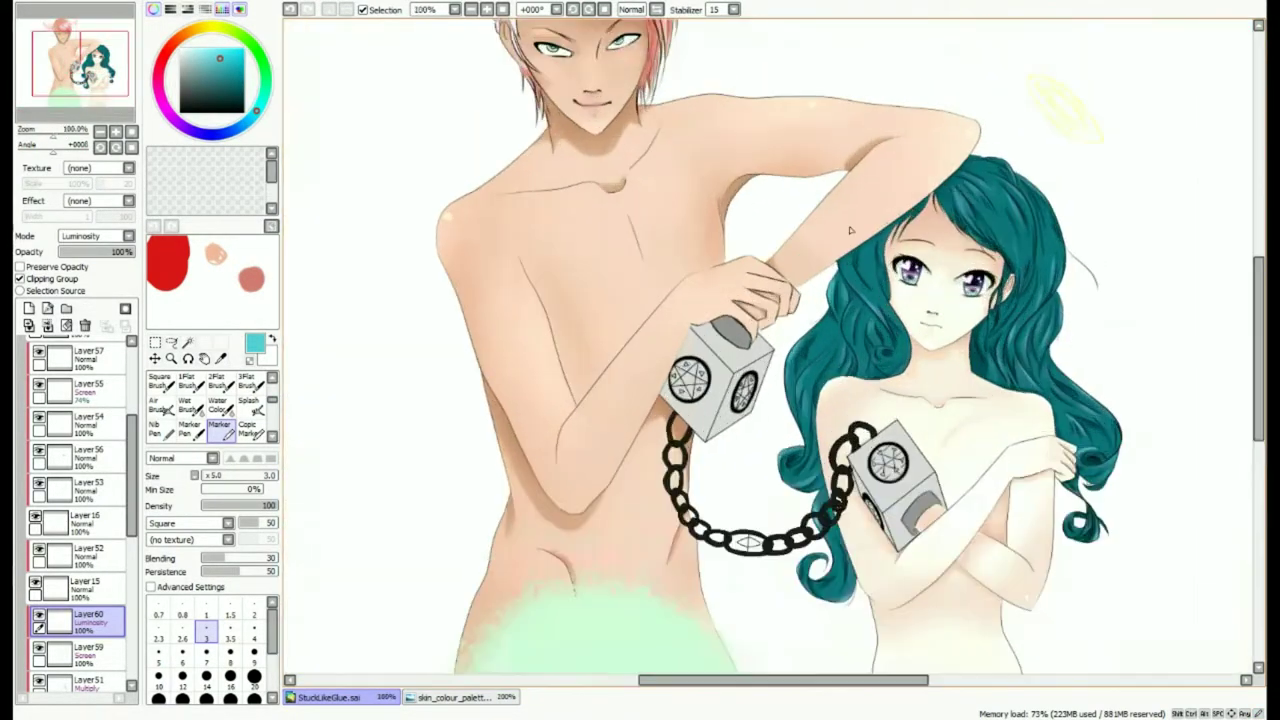
scroll(928, 312, "up", 3)
scroll(870, 360, "down", 3)
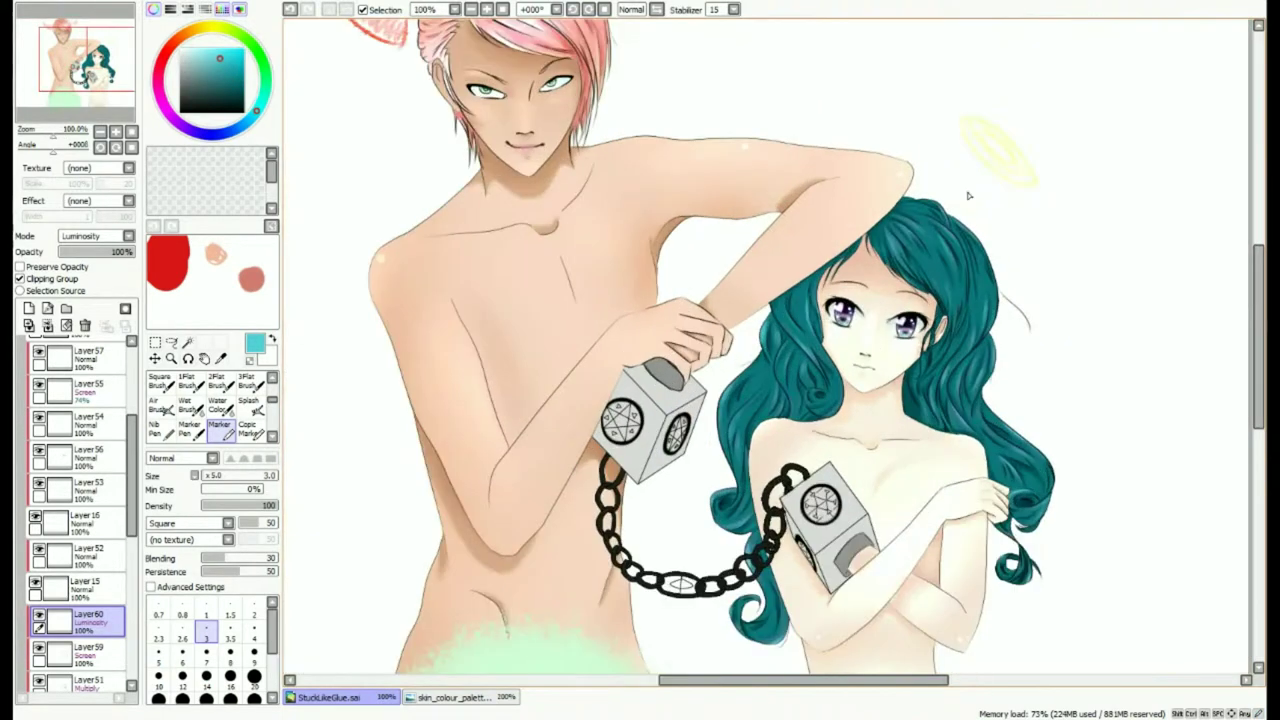
scroll(856, 192, "up", 4)
scroll(1157, 452, "down", 3)
scroll(1190, 505, "up", 4)
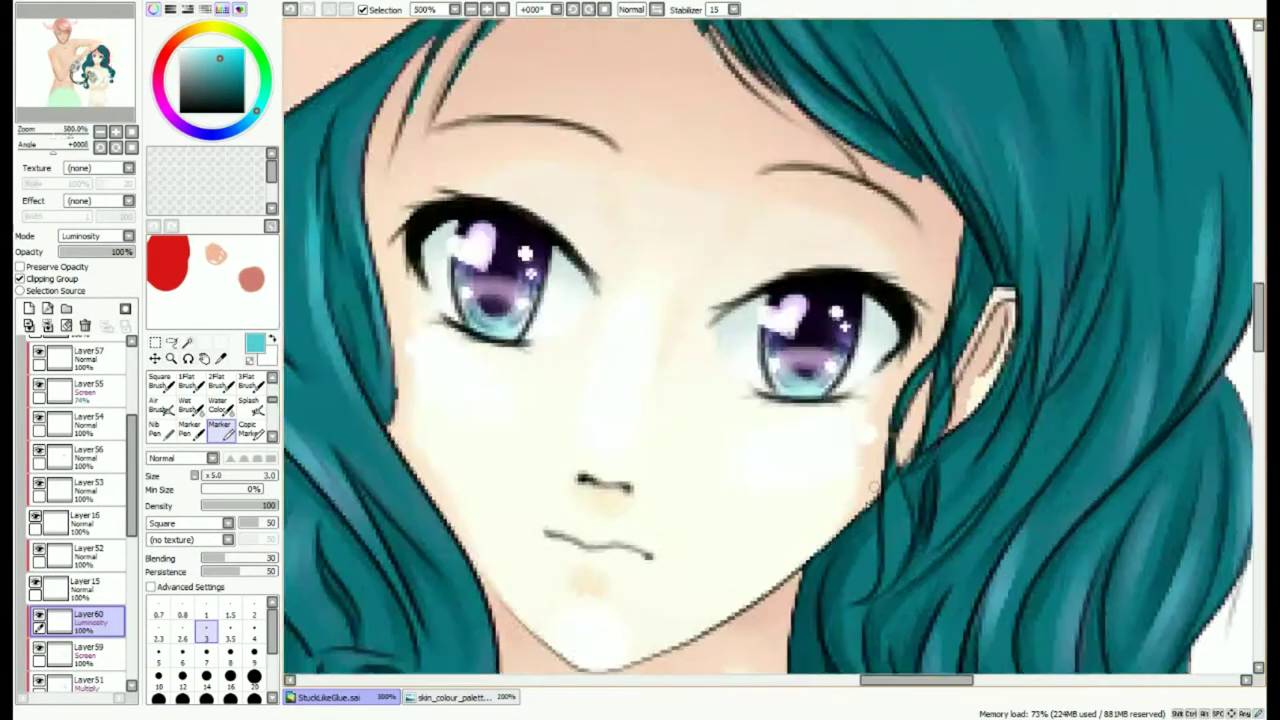
scroll(900, 350, "down", 4)
scroll(920, 370, "up", 3)
Switch to the magenta Screen highlight layer and choose a muted violet.
left_click(88, 653)
left_click(88, 682)
scroll(866, 410, "up", 2)
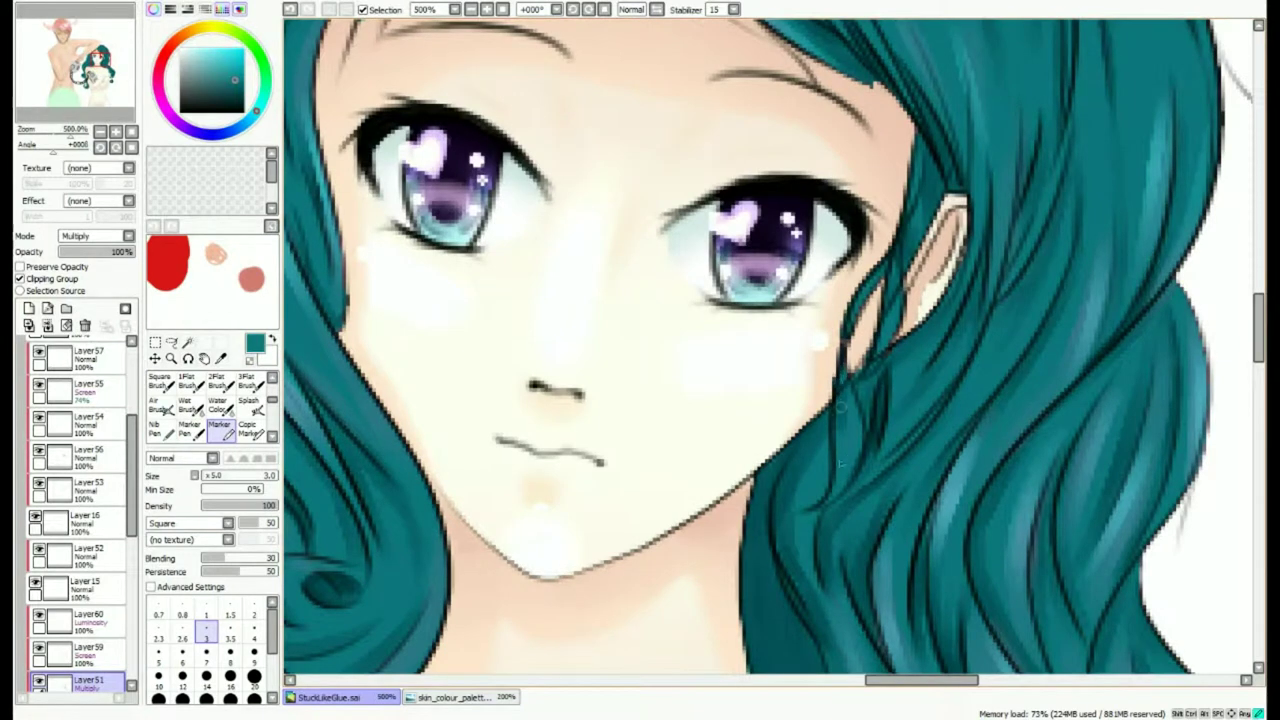
left_click(88, 654)
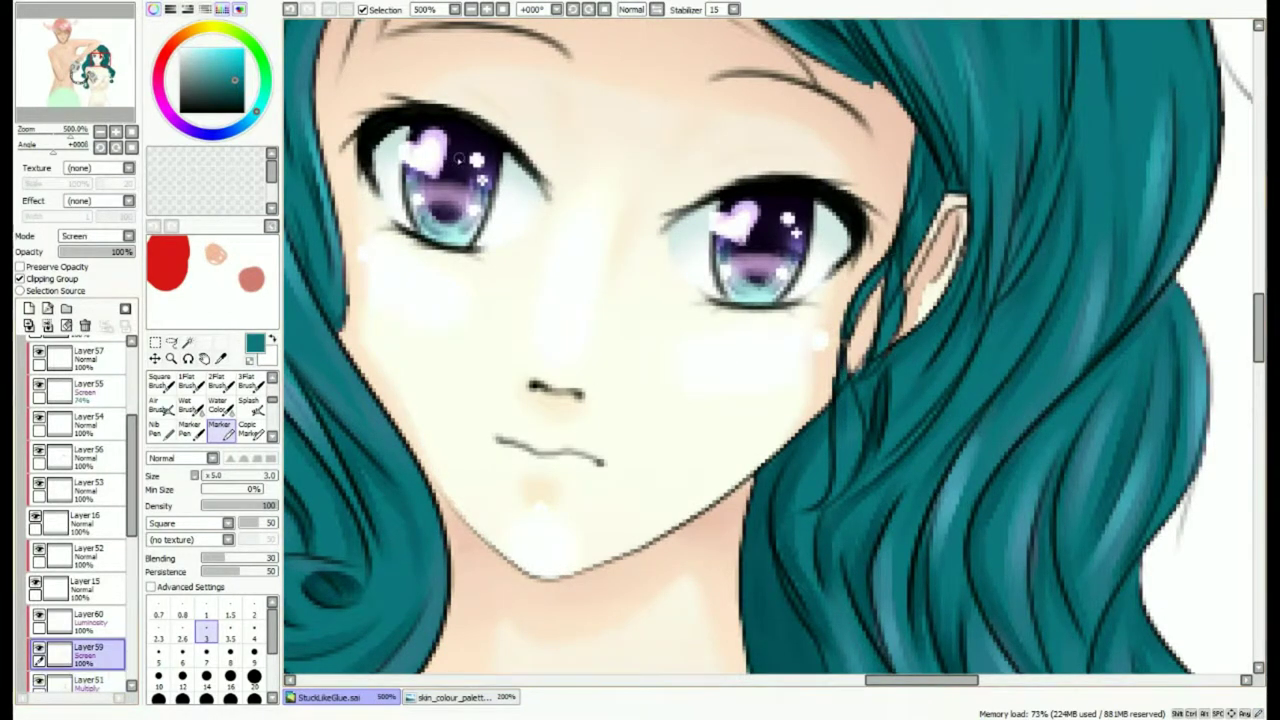
left_click(197, 132)
left_click(210, 63)
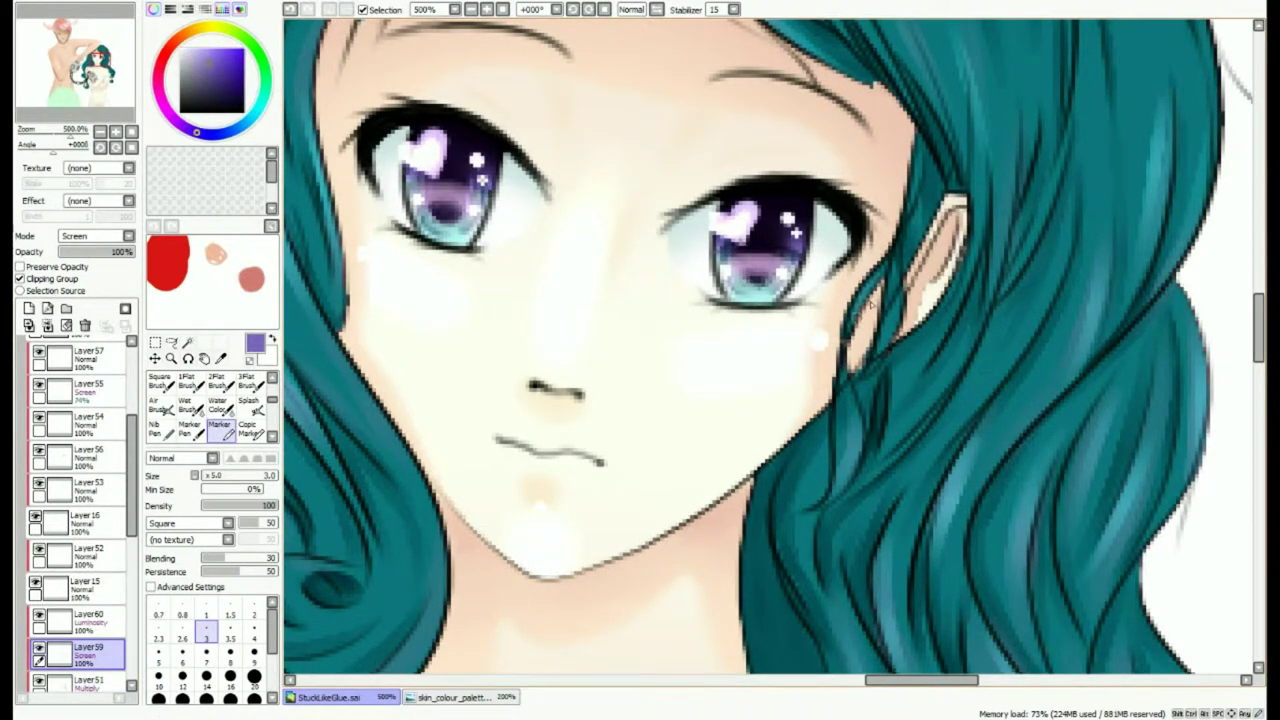
Sample a pale cyan and paint a highlight on the Luminosity layer along the strands below the ear.
right_click(467, 241)
left_click(88, 622)
left_click_drag(861, 437, 826, 500)
scroll(912, 372, "down", 5)
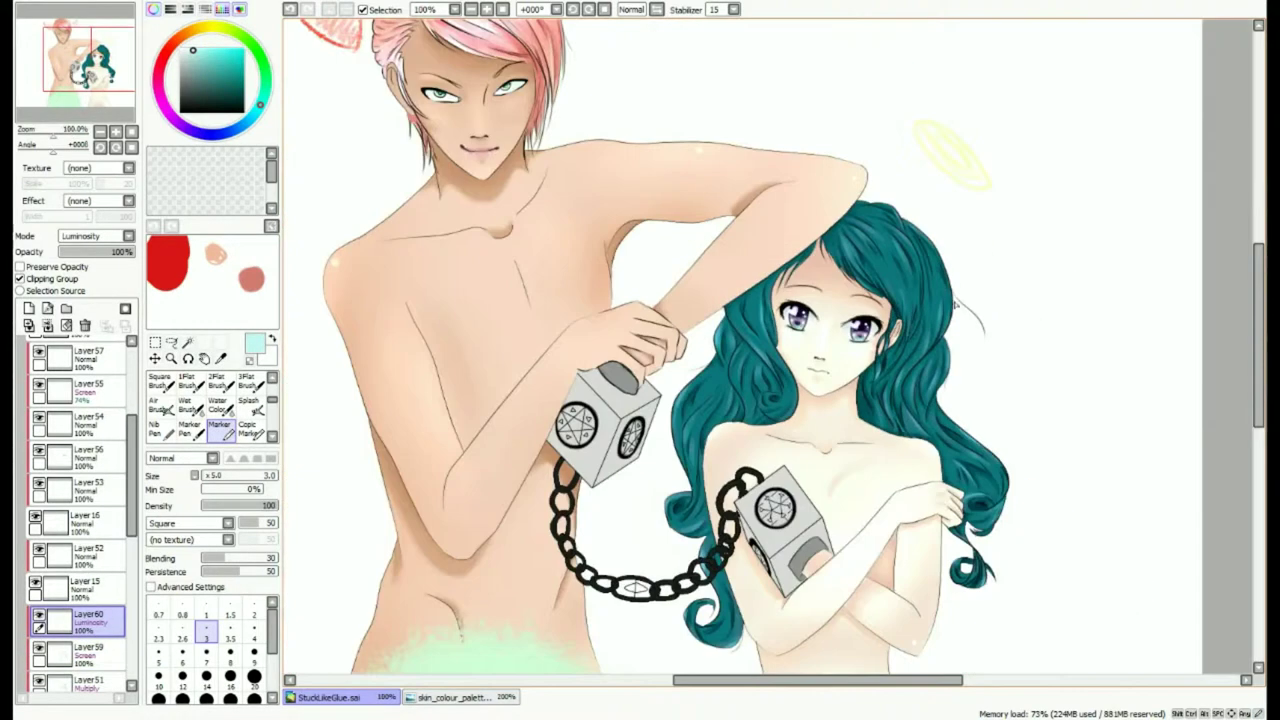
Blend the highlights on the hair with the 1Blend brush at size 7.
scroll(927, 382, "up", 4)
scroll(220, 415, "down", 1)
scroll(220, 412, "down", 1)
left_click(221, 409)
scroll(808, 411, "up", 3)
left_click_drag(806, 372, 820, 422)
scroll(812, 285, "down", 6)
scroll(732, 350, "down", 2)
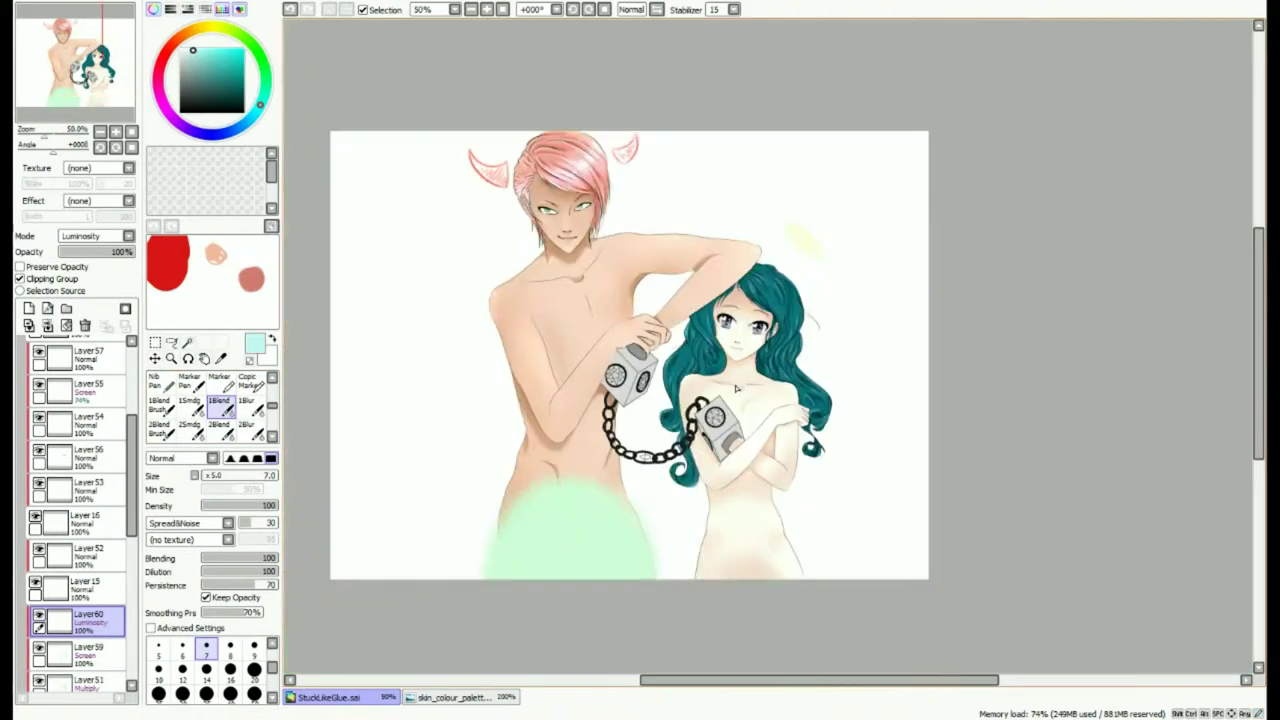
Add a clipped Luminosity layer above the existing hair highlights and select the Marker at size 3.
scroll(746, 466, "up", 2)
scroll(745, 465, "down", 2)
scroll(745, 465, "up", 1)
left_click(29, 309)
left_click(50, 279)
scroll(217, 414, "up", 1)
left_click(219, 405)
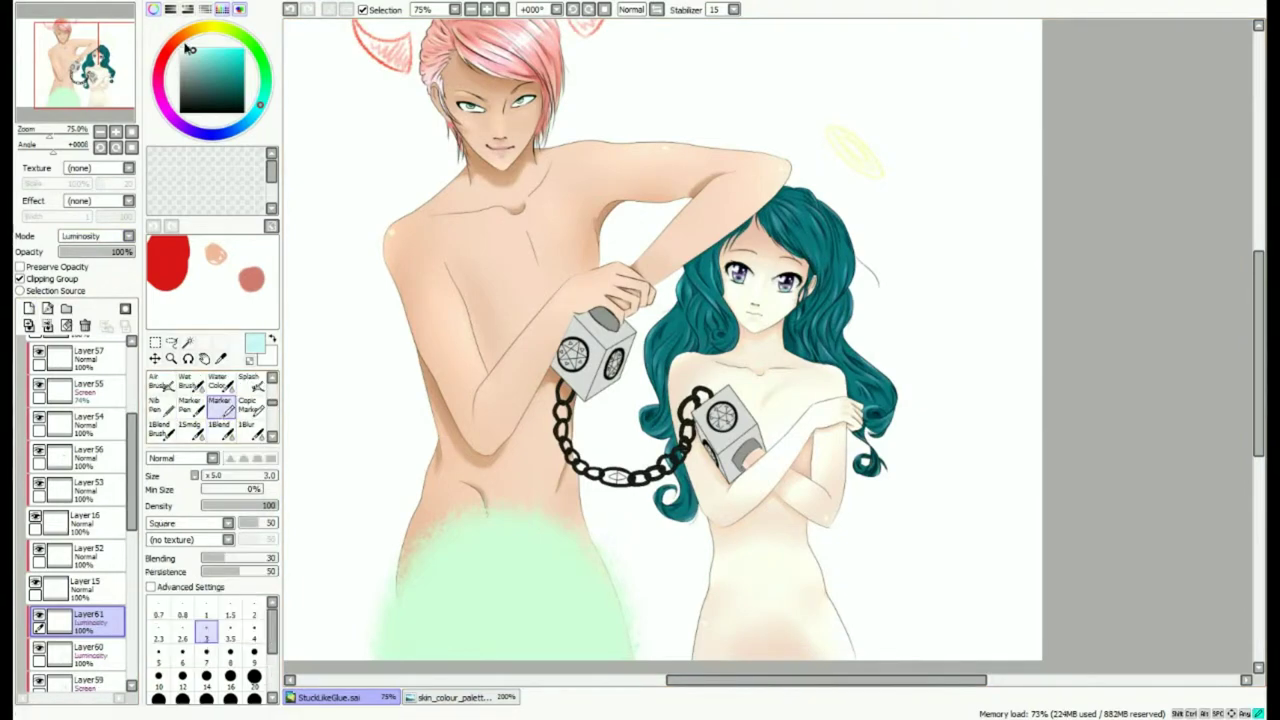
Paint pale cyan shine streaks along the strands of the girl's crown and fringe on the new Luminosity layer.
scroll(846, 210, "up", 6)
left_click_drag(800, 150, 879, 272)
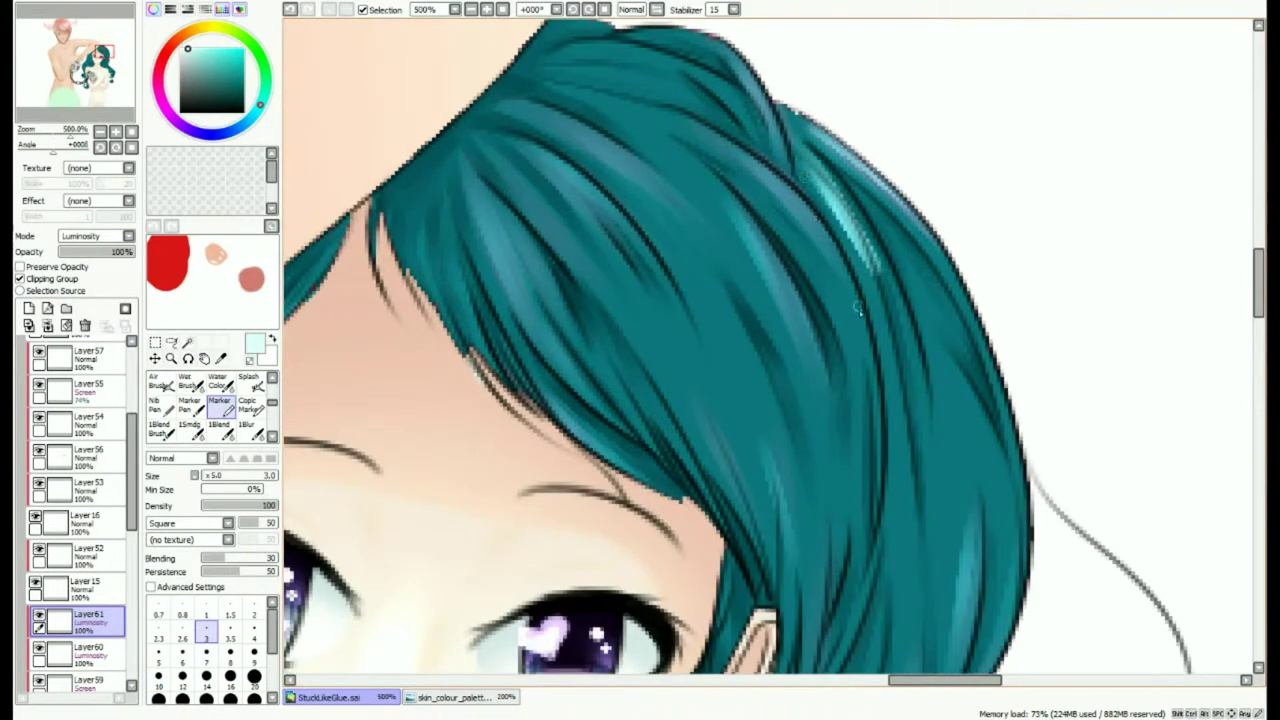
left_click_drag(755, 168, 861, 309)
left_click_drag(744, 190, 860, 310)
left_click_drag(731, 207, 829, 408)
left_click_drag(706, 242, 828, 396)
left_click_drag(696, 266, 778, 452)
left_click_drag(728, 317, 798, 461)
key("ctrl+z")
mouse_move(681, 322)
left_mouse_down()
mouse_move(772, 458)
mouse_move(770, 500)
left_mouse_up()
left_click_drag(664, 306, 714, 440)
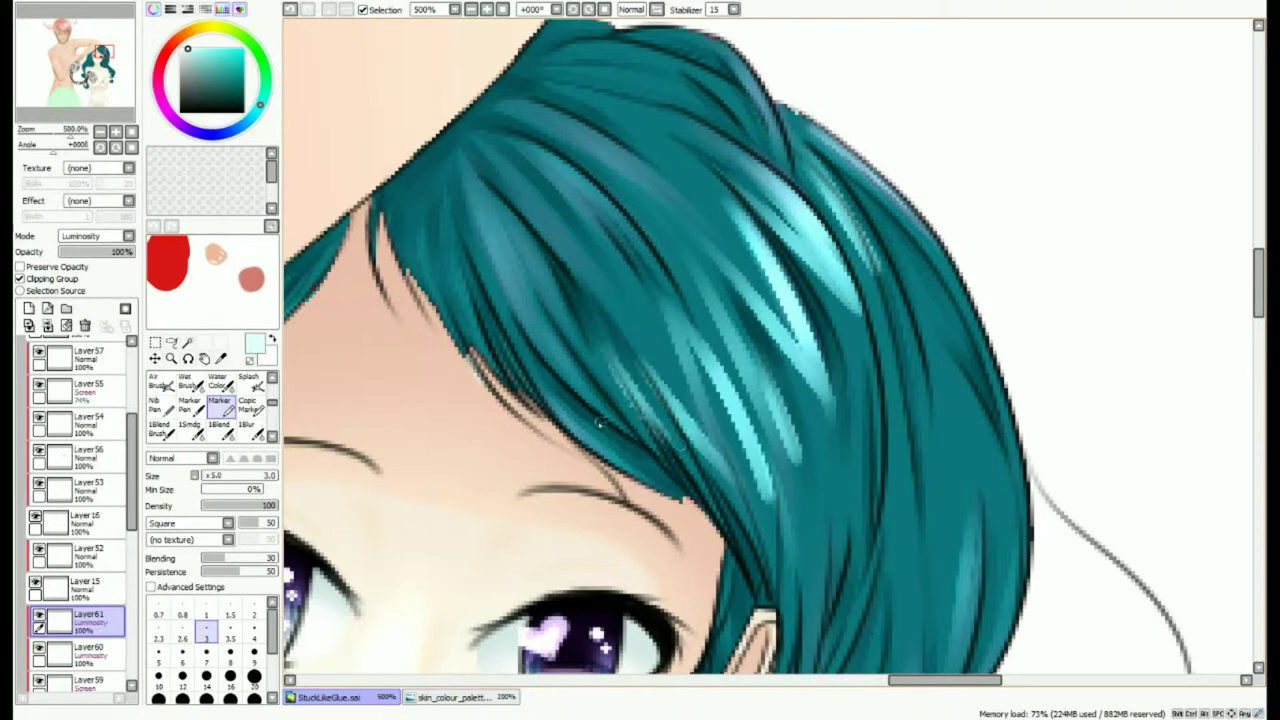
Add pale cyan streaks along the fringe's lower edge and on the strands on the arm side of her face.
left_click_drag(576, 430, 662, 479)
scroll(706, 440, "down", 5)
scroll(585, 470, "up", 4)
left_click_drag(518, 408, 551, 549)
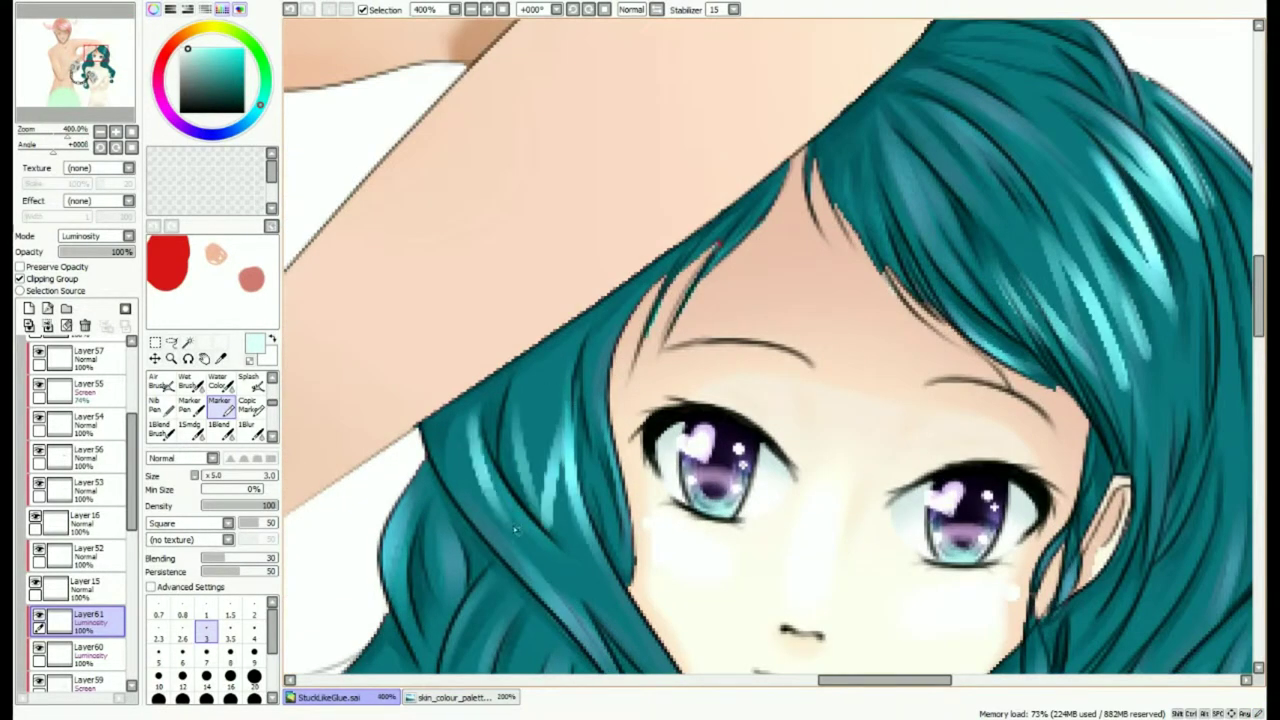
left_click_drag(590, 432, 619, 492)
scroll(603, 492, "down", 4)
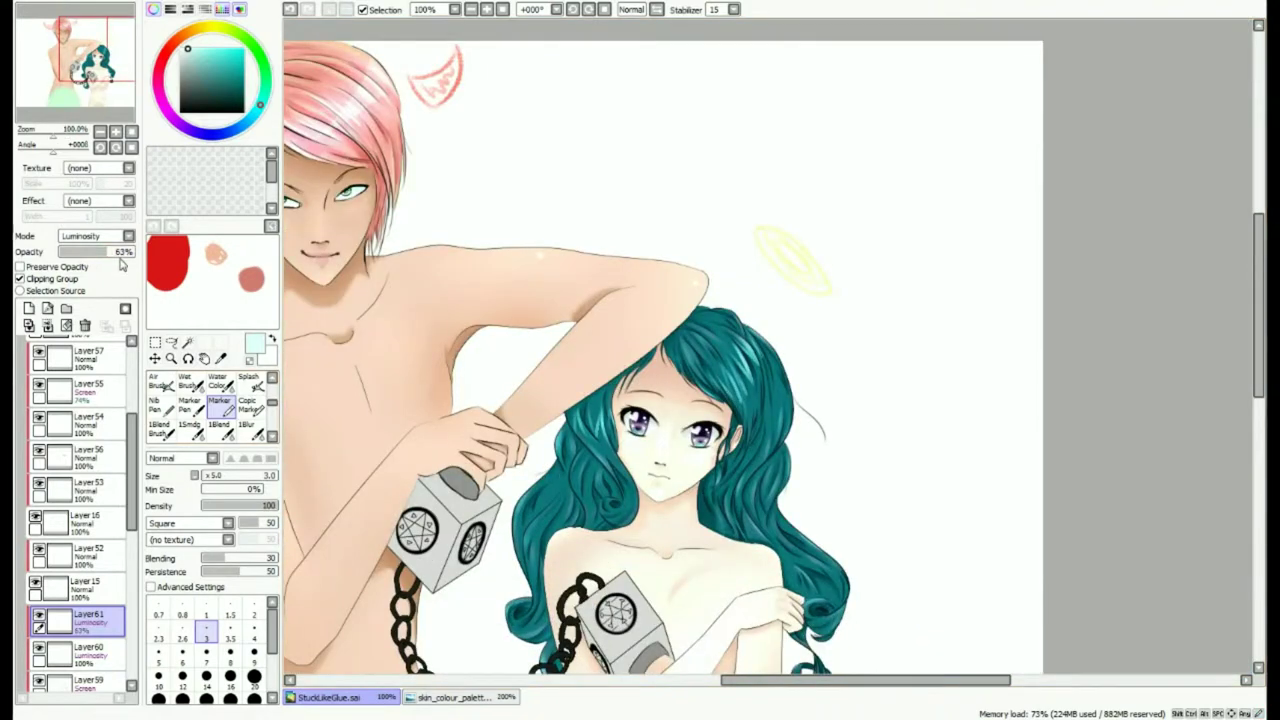
Add another clipped Luminosity layer above the hair and set up the AirBrush at size 80 with a violet hue.
left_click(96, 236)
left_click(88, 275)
scroll(210, 405, "up", 3)
left_click(161, 406)
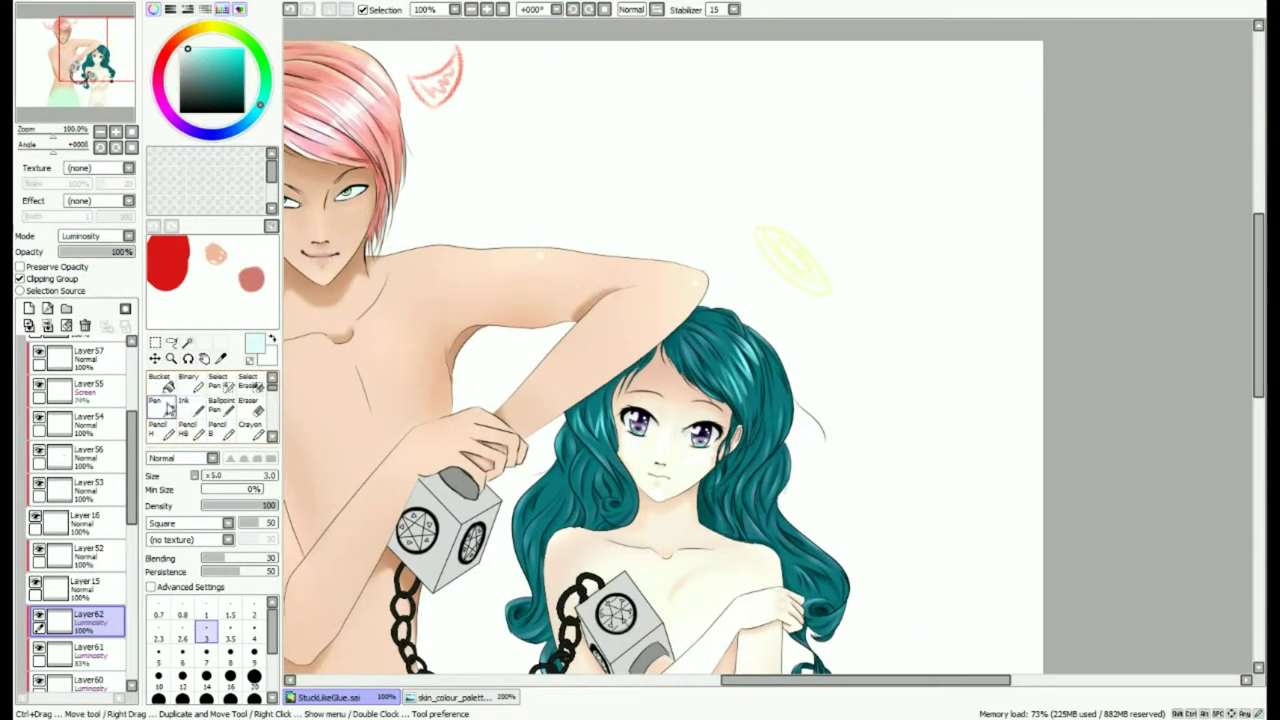
left_click_drag(755, 352, 546, 478)
key("ctrl+z")
scroll(165, 420, "down", 2)
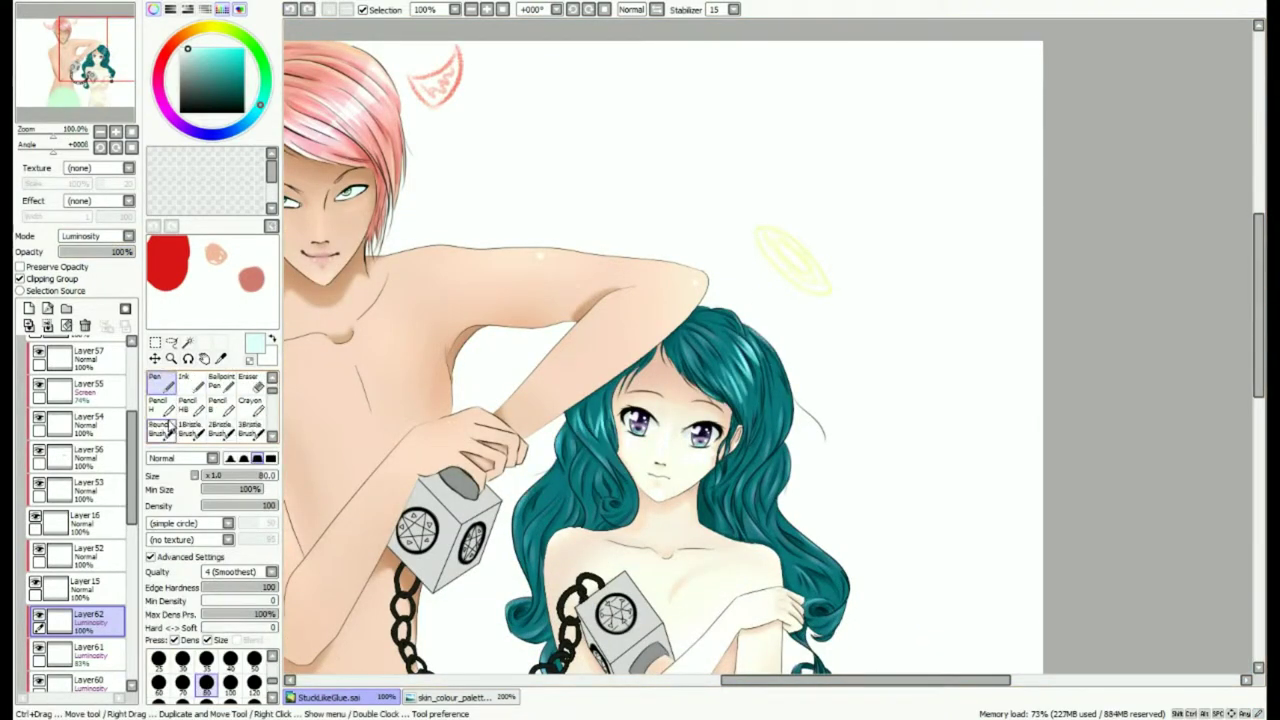
left_click(160, 430)
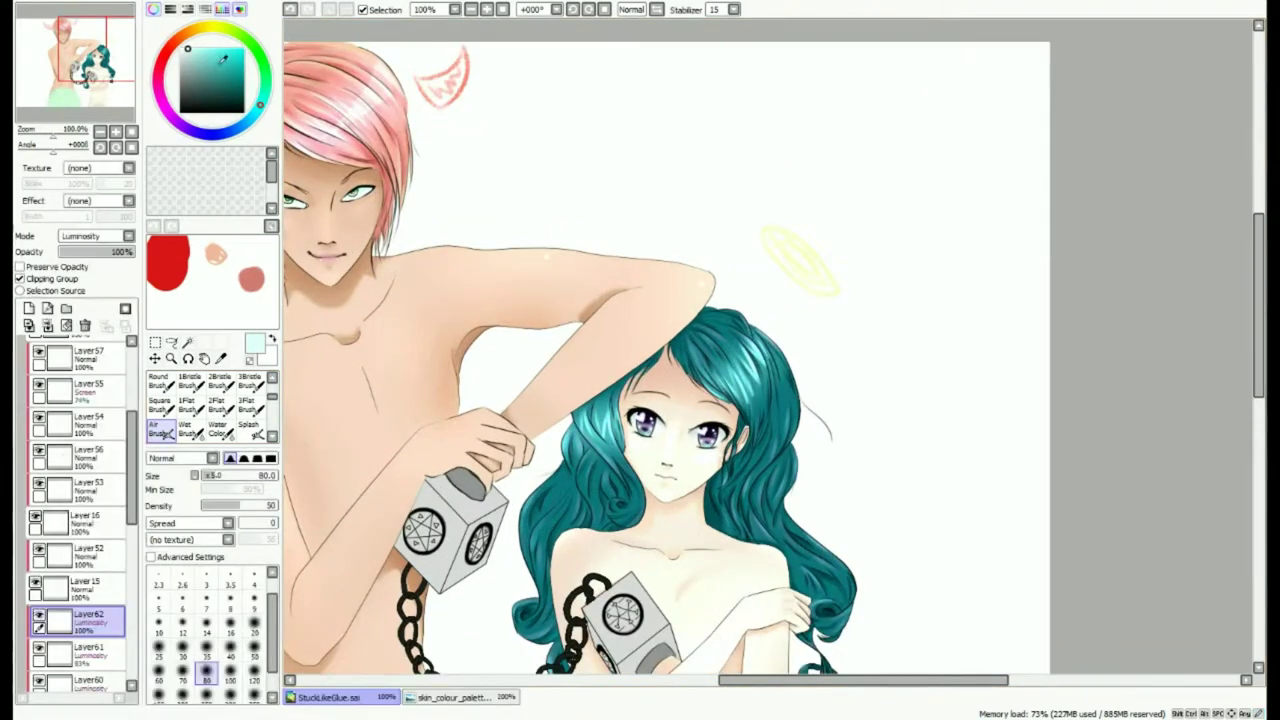
left_click(176, 131)
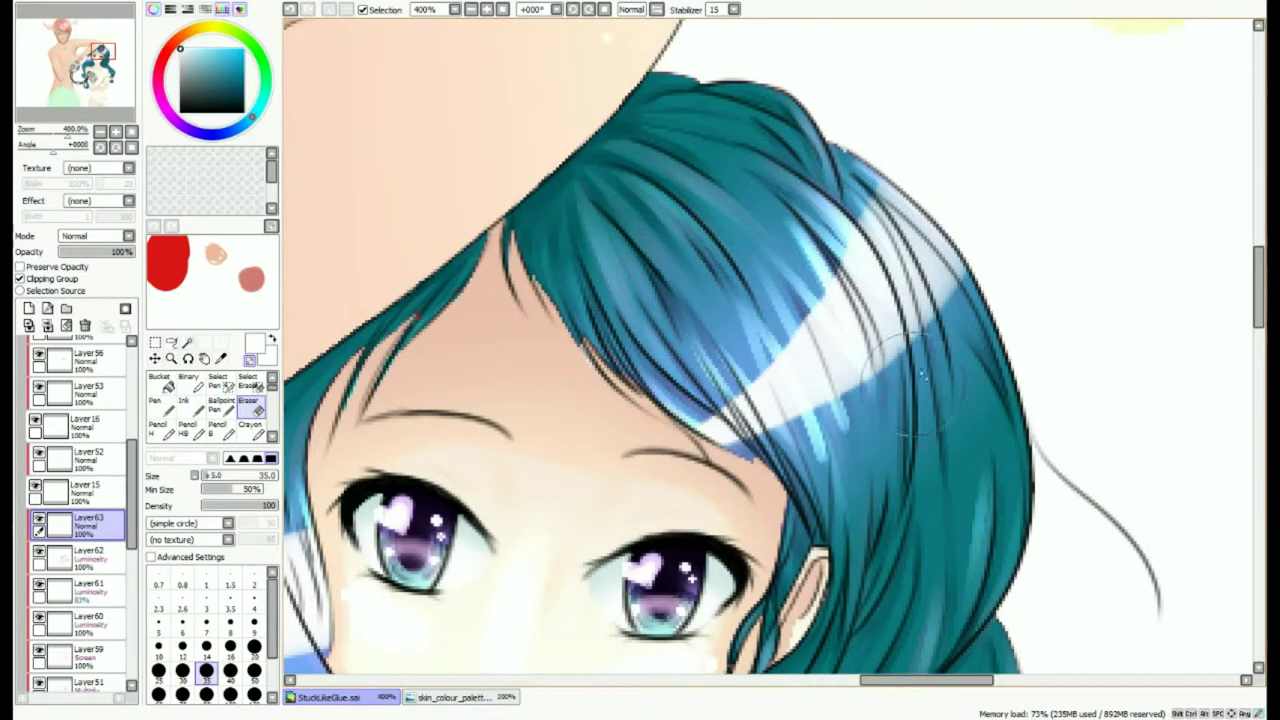
Trim the white shine bands on the fringe and on the strands beside the face with the Eraser at size 35.
left_click_drag(820, 228, 690, 440)
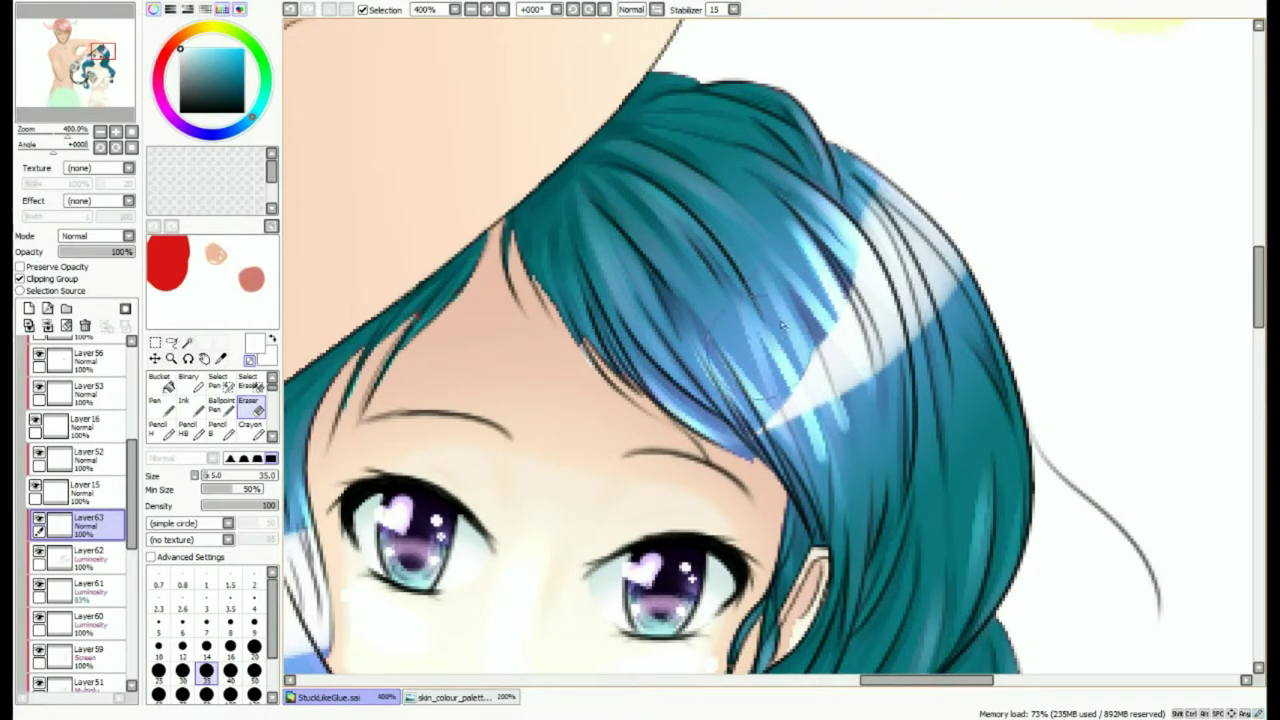
left_click_drag(928, 165, 900, 137)
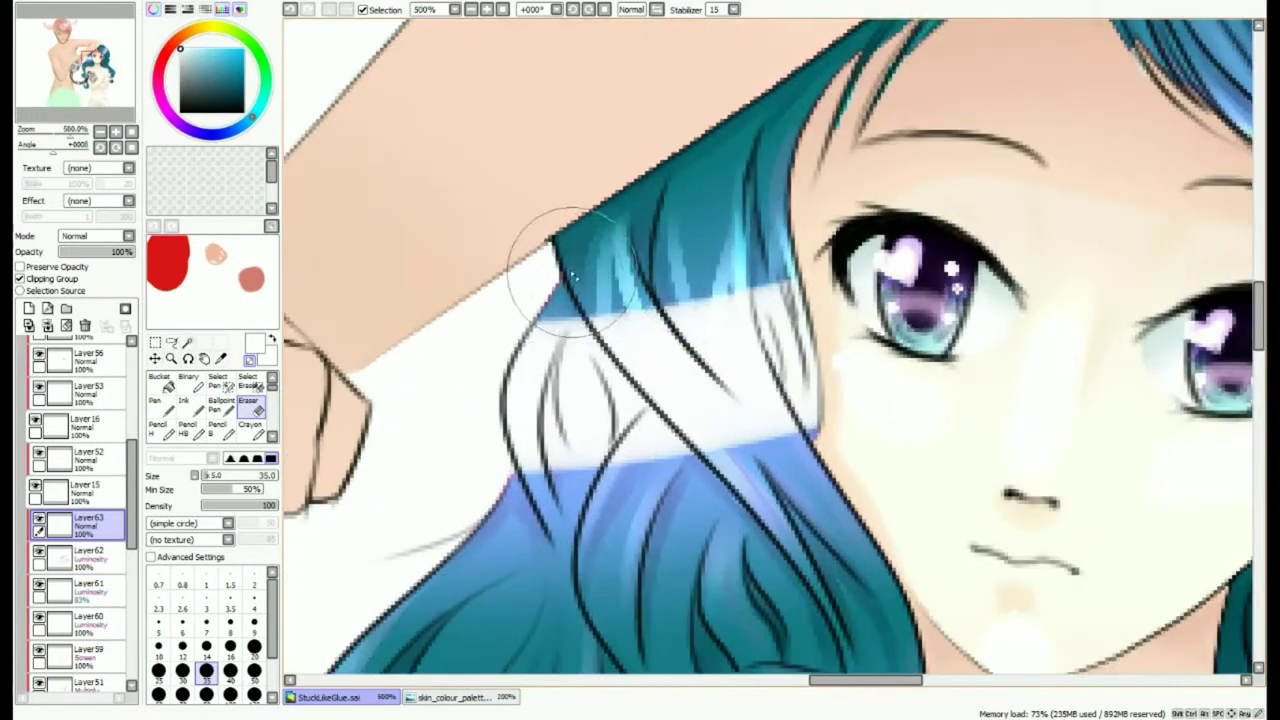
left_click_drag(543, 271, 600, 450)
left_click(290, 9)
mouse_move(610, 525)
left_mouse_down()
mouse_move(905, 365)
mouse_move(900, 404)
left_mouse_up()
mouse_move(515, 285)
left_mouse_down()
mouse_move(473, 455)
mouse_move(446, 420)
left_mouse_up()
left_click(290, 9)
scroll(403, 354, "down", 4)
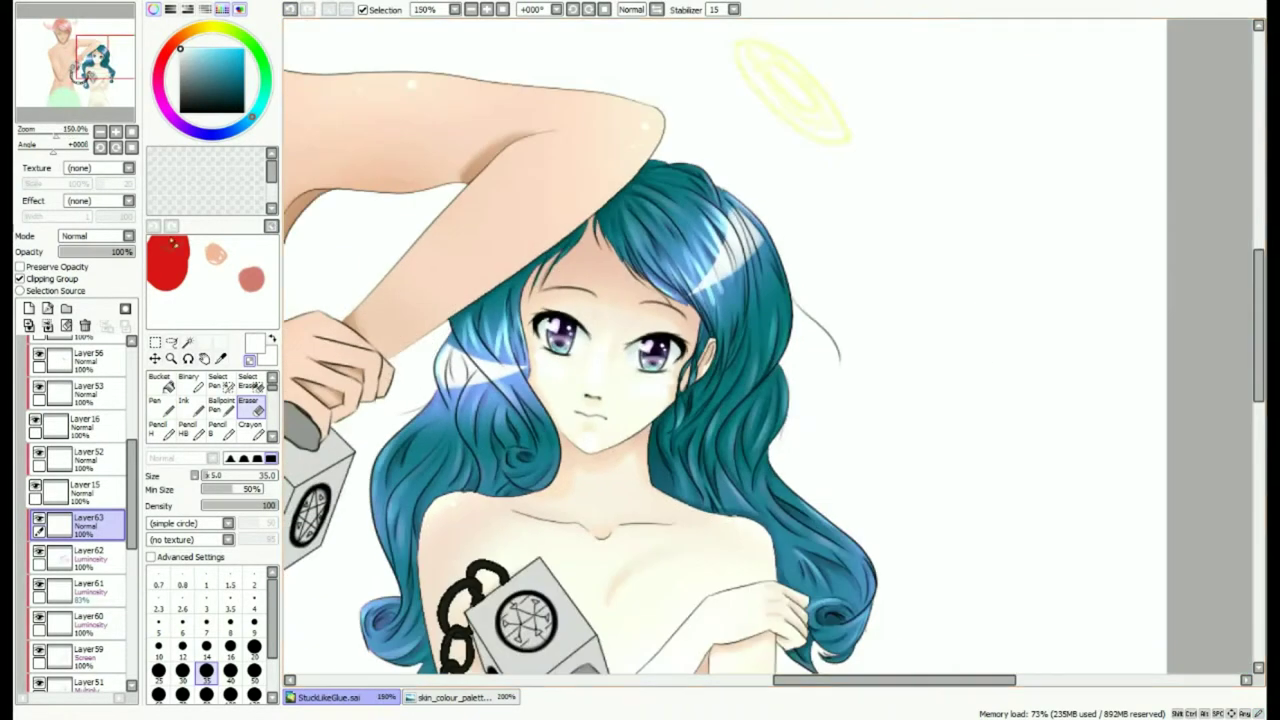
Set the white shine layer's opacity to 51% and transform the shine band on the strands beside the face.
left_click_drag(128, 252, 98, 253)
left_click(220, 382)
mouse_move(435, 356)
left_mouse_down()
mouse_move(530, 365)
mouse_move(477, 380)
left_mouse_up()
key("ctrl+t")
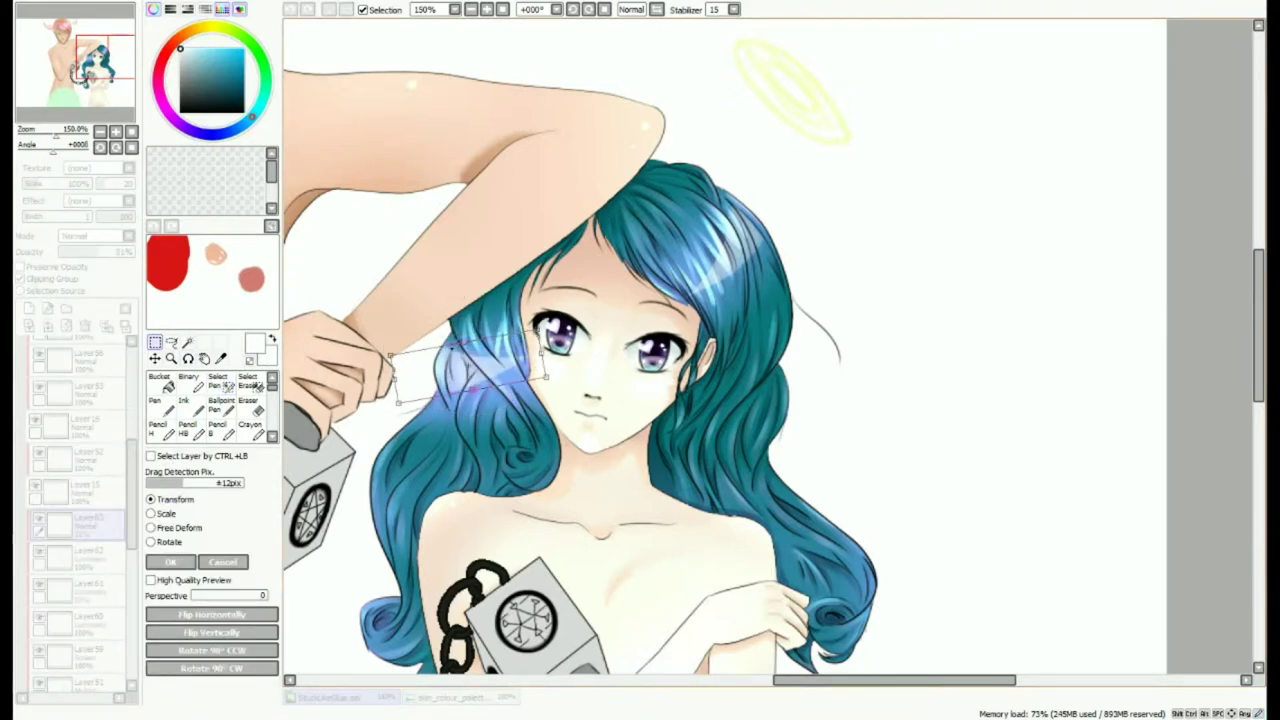
left_click(188, 562)
Transform the Luminosity tint and the white shine on the strands beside the face, and clear the selection.
mouse_move(430, 290)
left_mouse_down()
mouse_move(455, 420)
mouse_move(540, 360)
left_mouse_up()
key("ctrl+t")
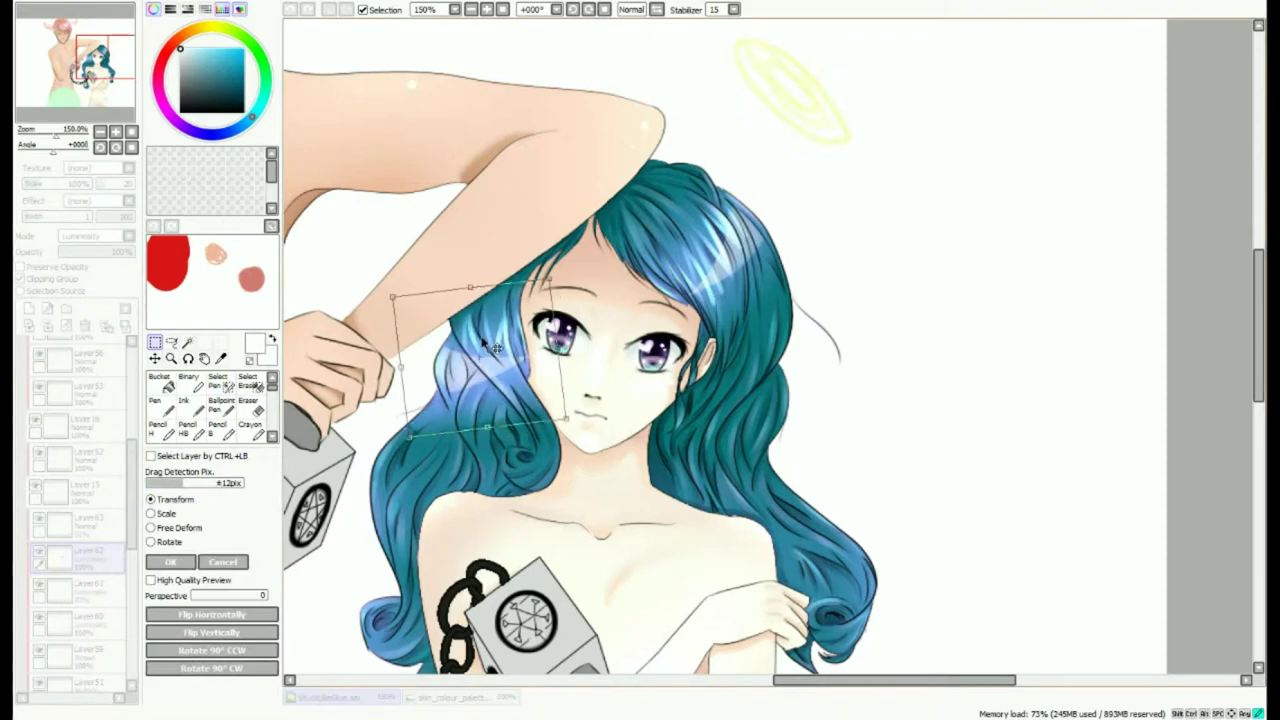
key("Return")
mouse_move(460, 412)
left_mouse_down()
mouse_move(515, 365)
mouse_move(504, 342)
left_mouse_up()
left_click(155, 342)
left_click(151, 499)
left_click(176, 562)
left_click(329, 9)
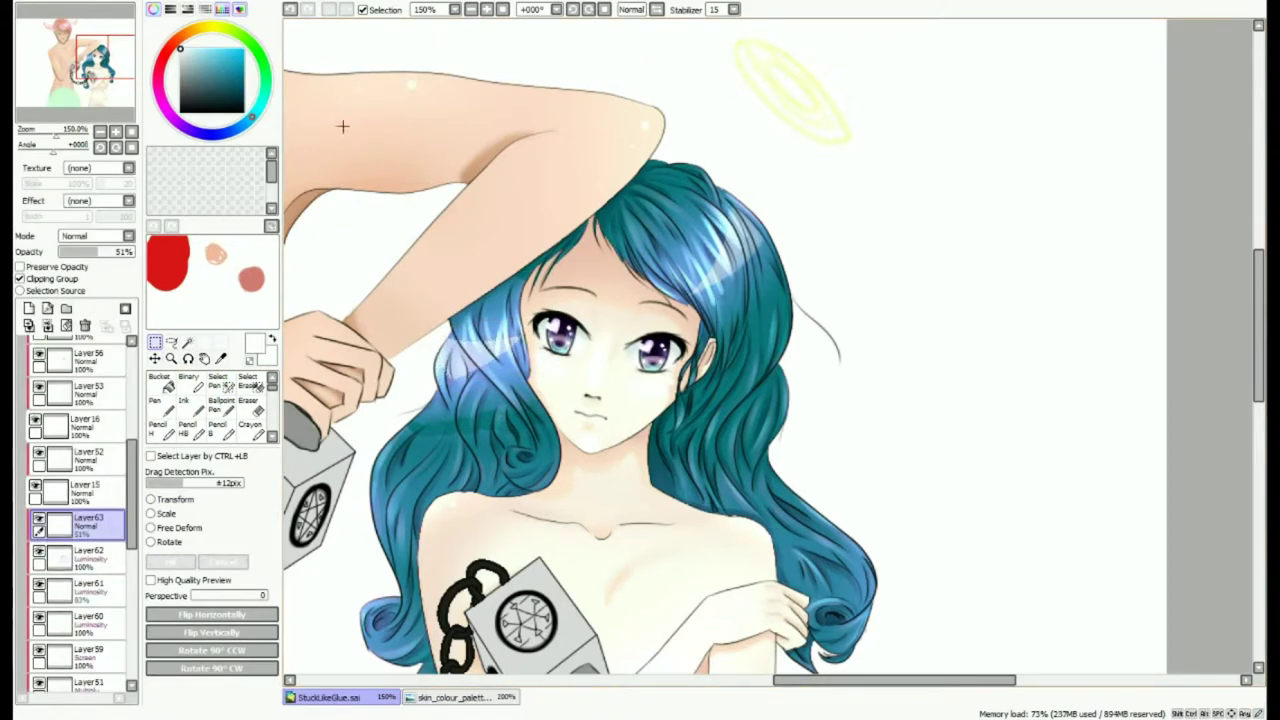
Shift the white shine on the fringe slightly toward the face and deselect.
left_click(157, 502)
left_click_drag(738, 247, 725, 247)
left_click(175, 563)
key("ctrl+d")
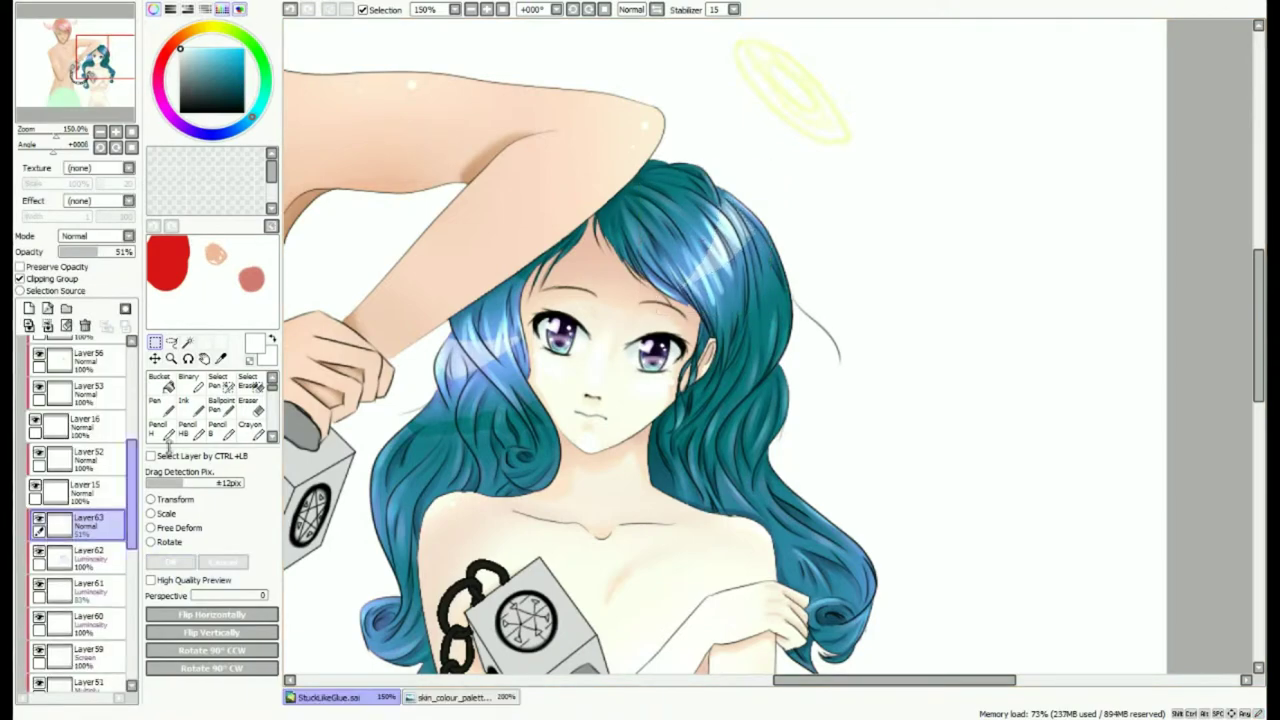
Select the Luminosity tint layer with the 1Blend brush at size 35 and examine the hair across the whole illustration.
scroll(226, 424, "down", 3)
left_click(220, 427)
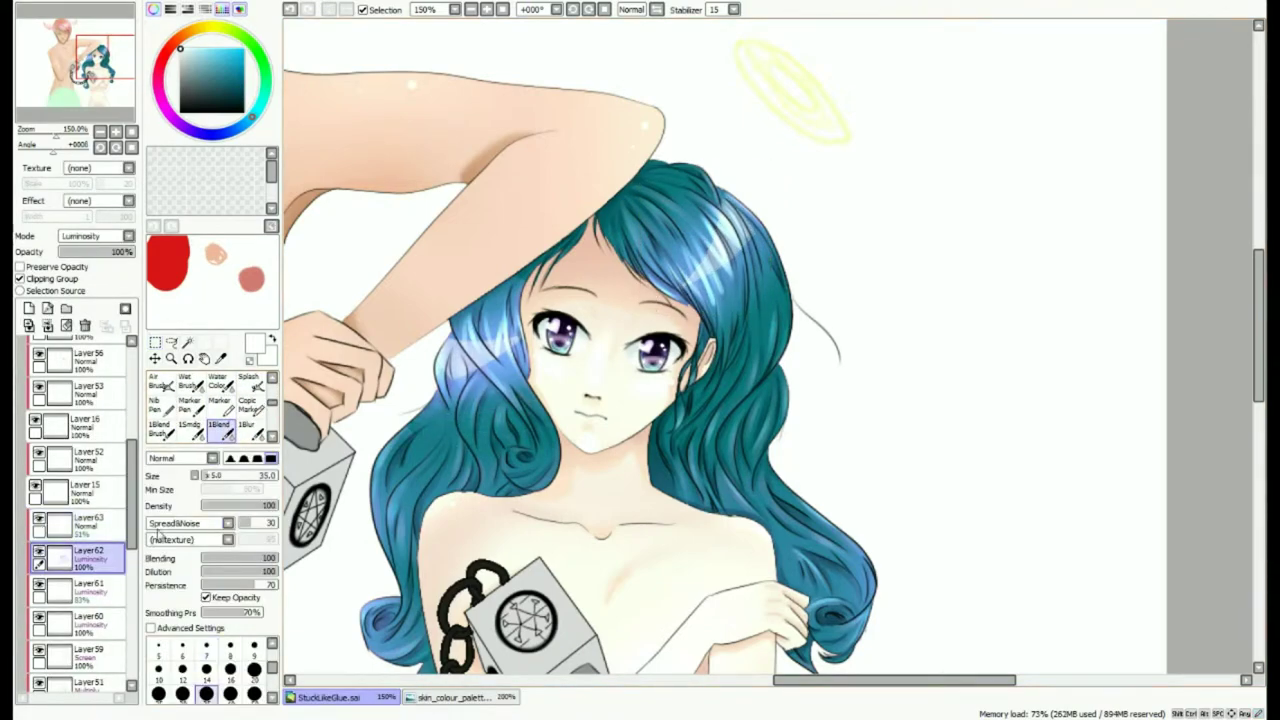
scroll(580, 355, "down", 2)
scroll(548, 373, "up", 3)
scroll(508, 436, "down", 4)
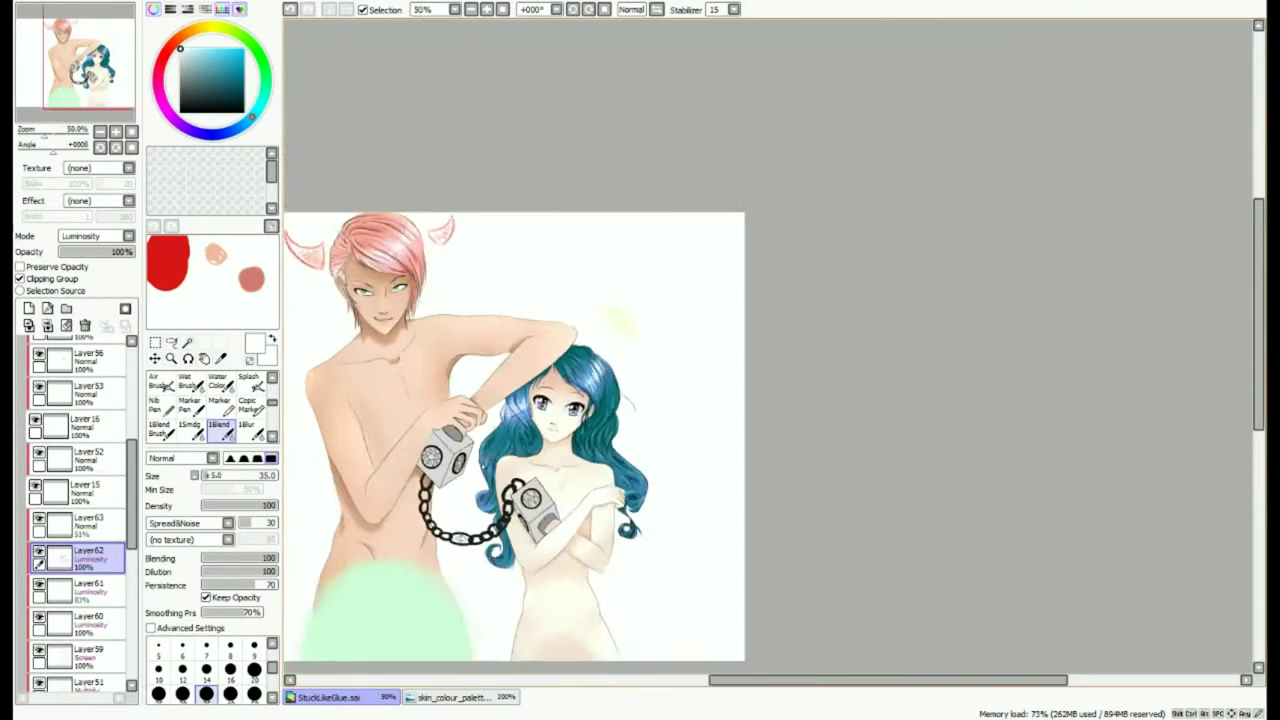
scroll(602, 395, "up", 2)
scroll(531, 50, "down", 2)
scroll(912, 443, "up", 3)
scroll(912, 443, "down", 1)
scroll(62, 458, "up", 5)
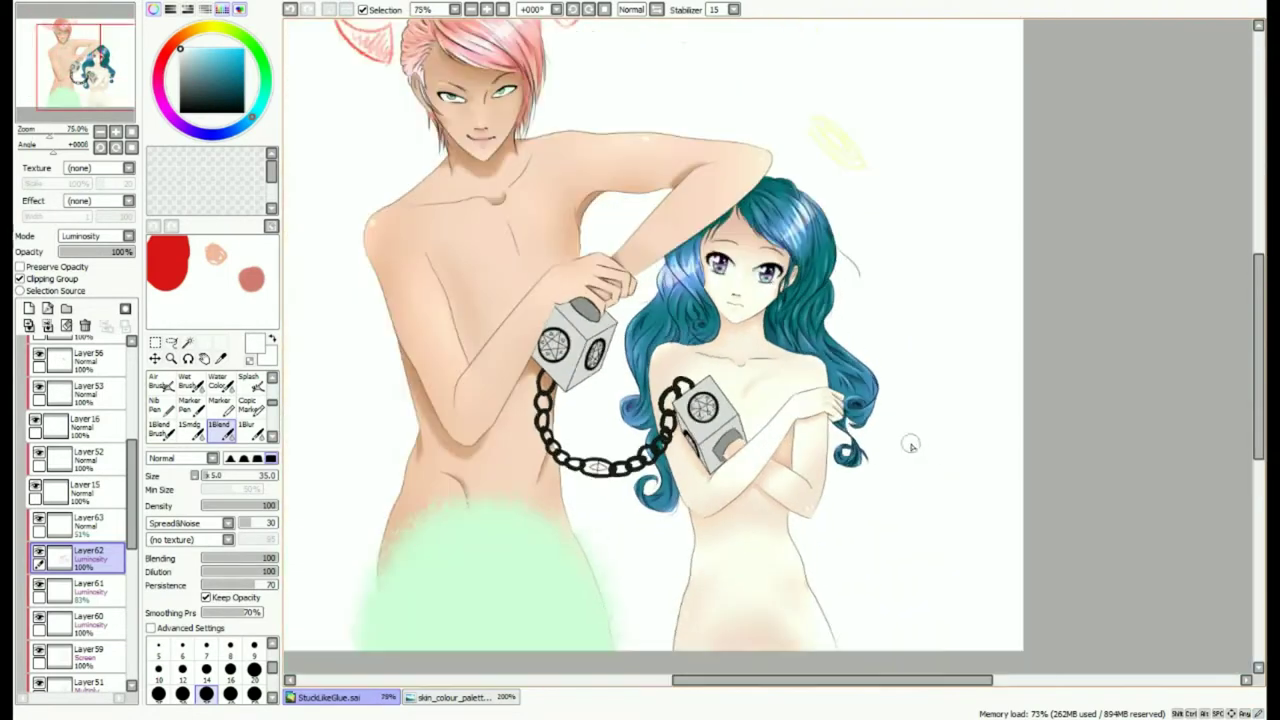
Collapse the colour layer folder, open the Set1 linework folder and enable Preserve Opacity on Layer3.
left_click(47, 419)
left_click(47, 385)
left_click(55, 484)
left_click(55, 516)
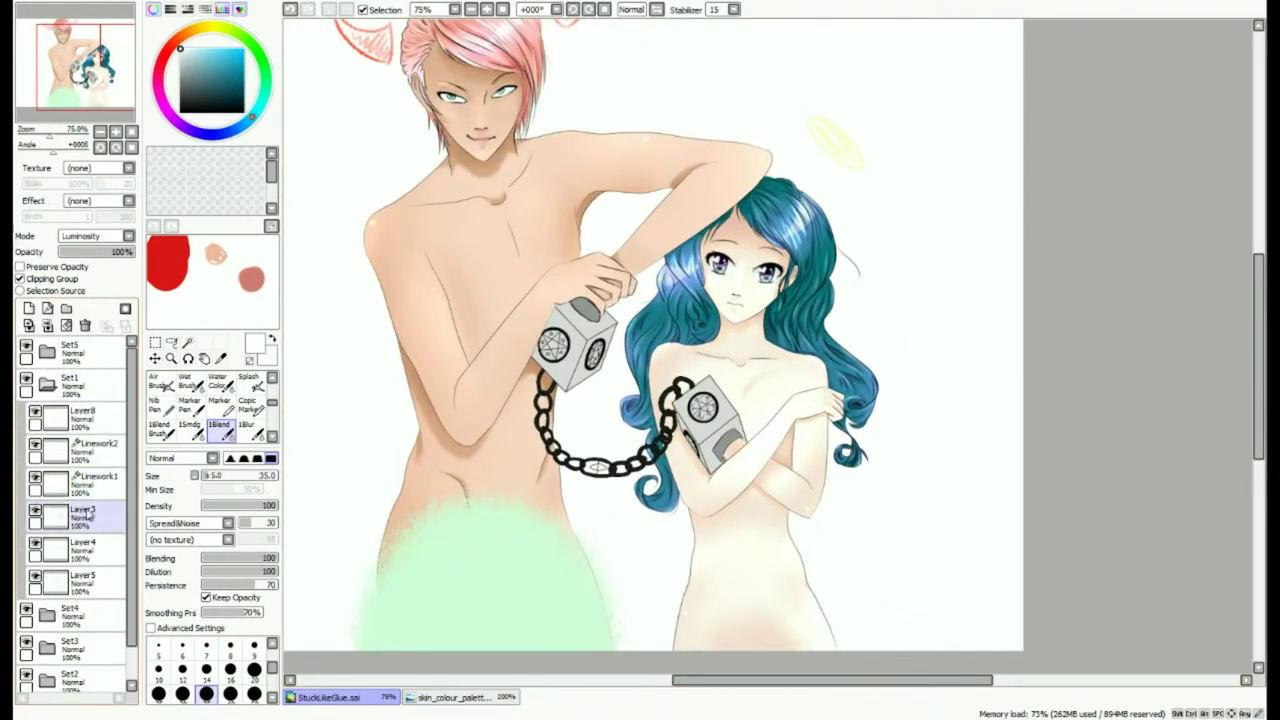
left_click(20, 267)
Sample a skin tone, adjust it to tan and try recolouring the Layer3 linework with the Pen at size 500.
scroll(163, 413, "up", 2)
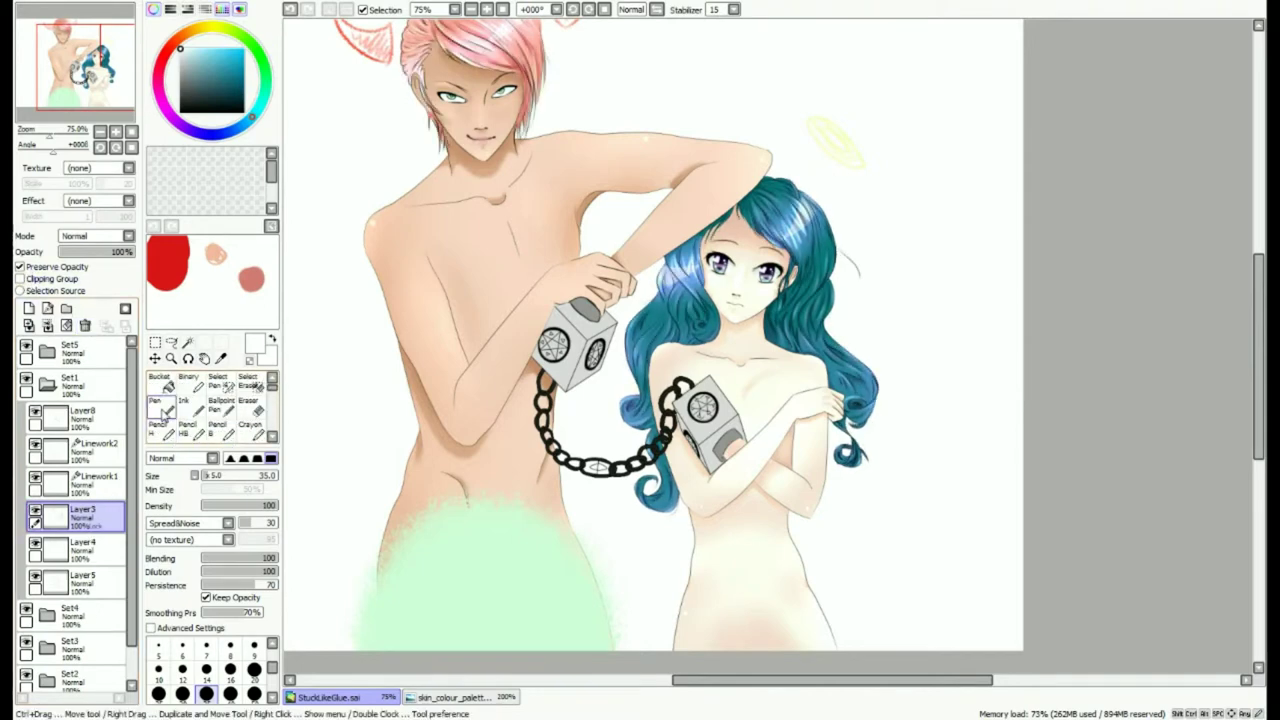
right_click(722, 600)
right_click(775, 629)
left_click(209, 62)
left_click(156, 401)
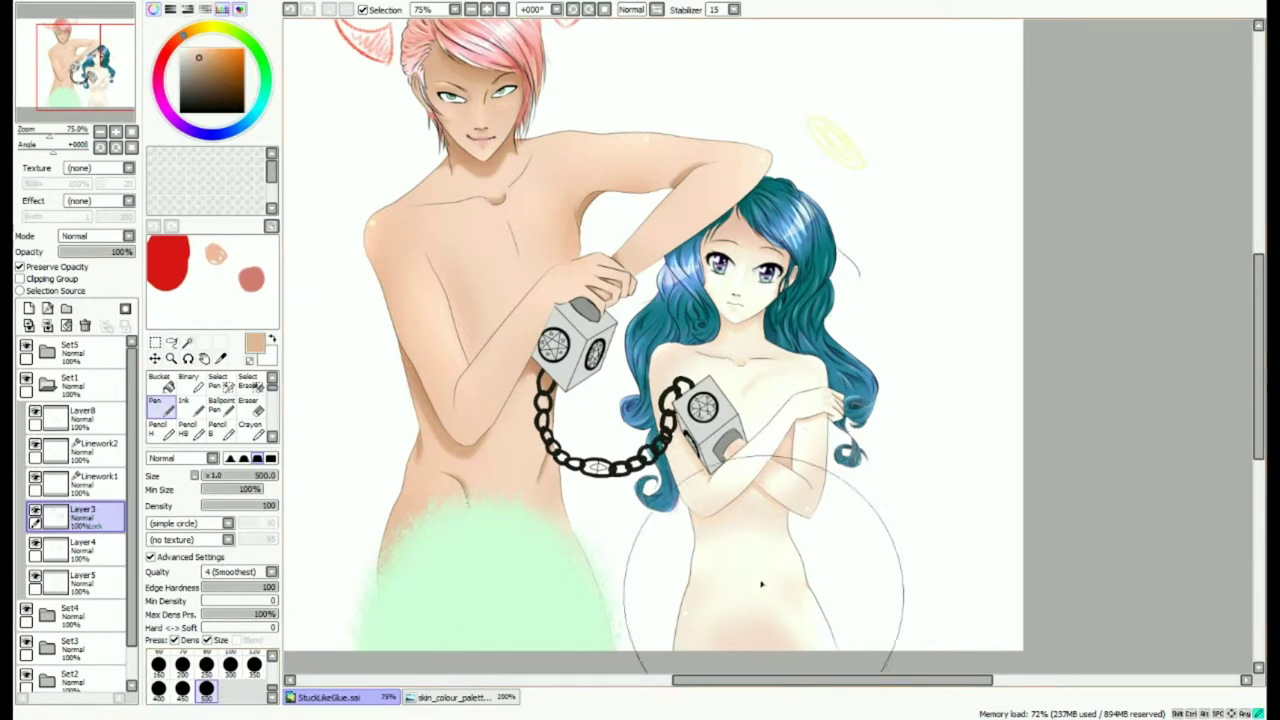
left_click(291, 11)
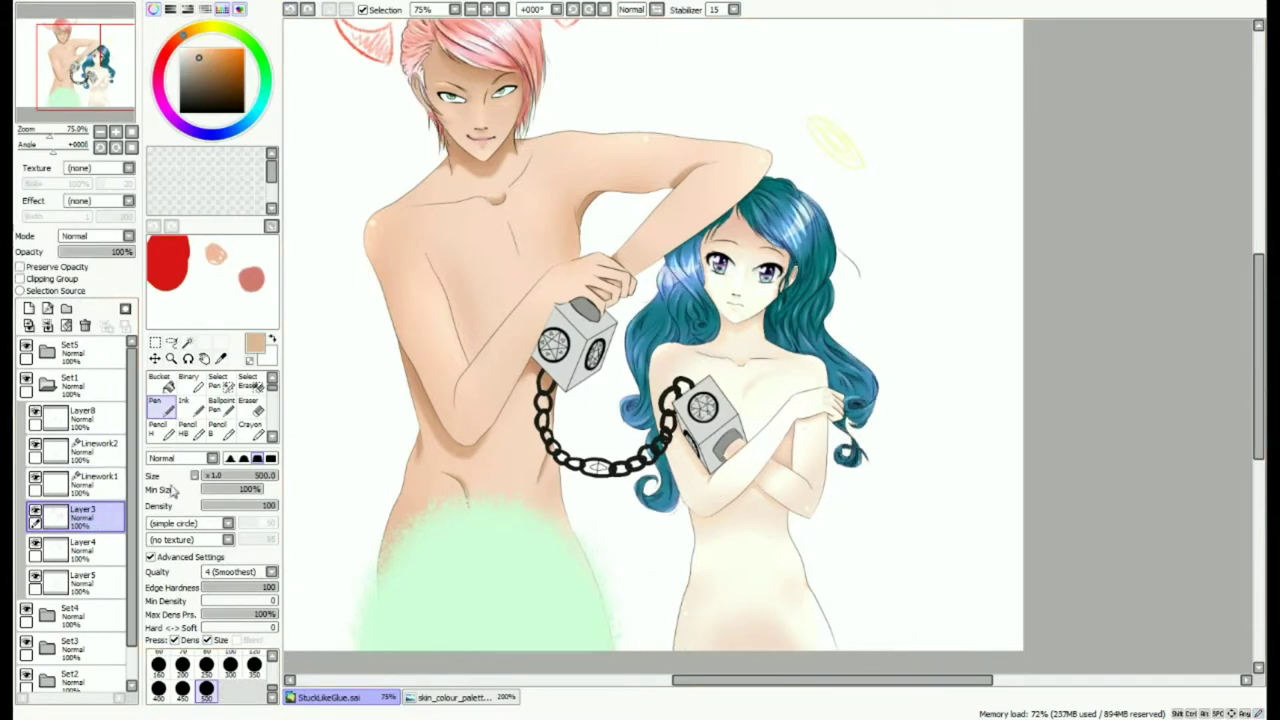
Enable Preserve Opacity on Layer5 and recolour the girl's body linework brown.
left_click(82, 578)
left_click(20, 267)
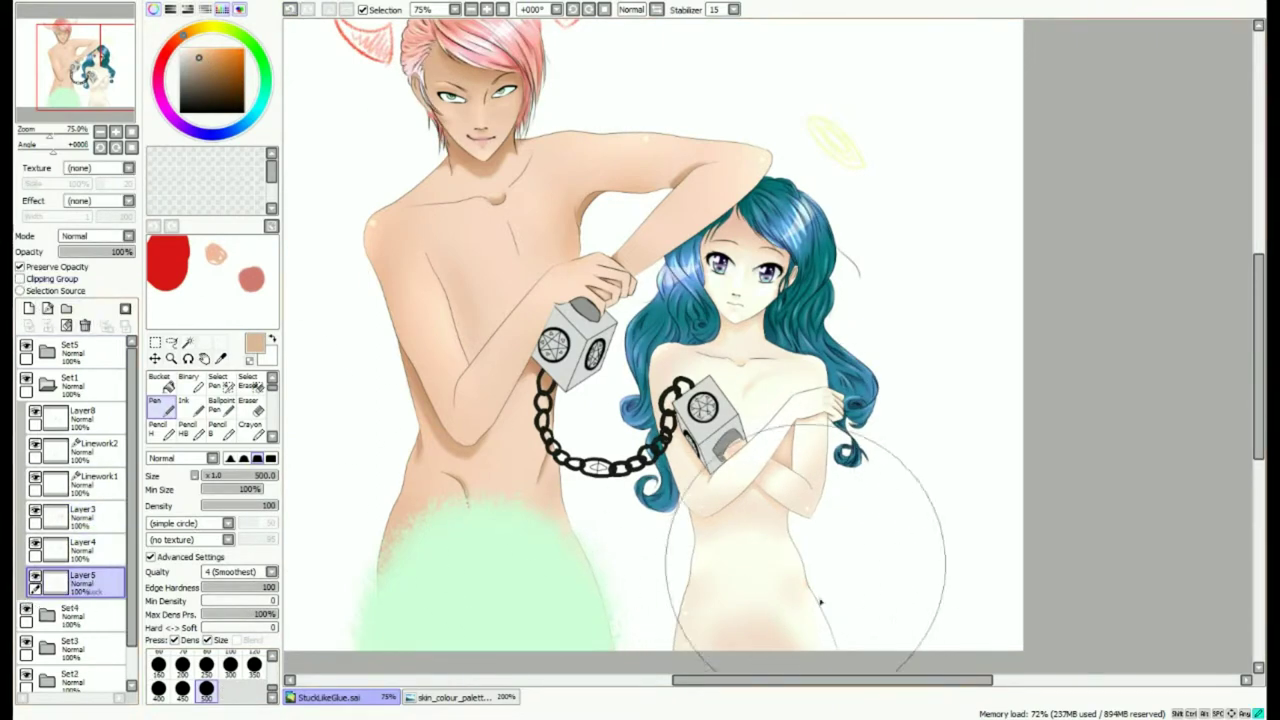
left_click(222, 385)
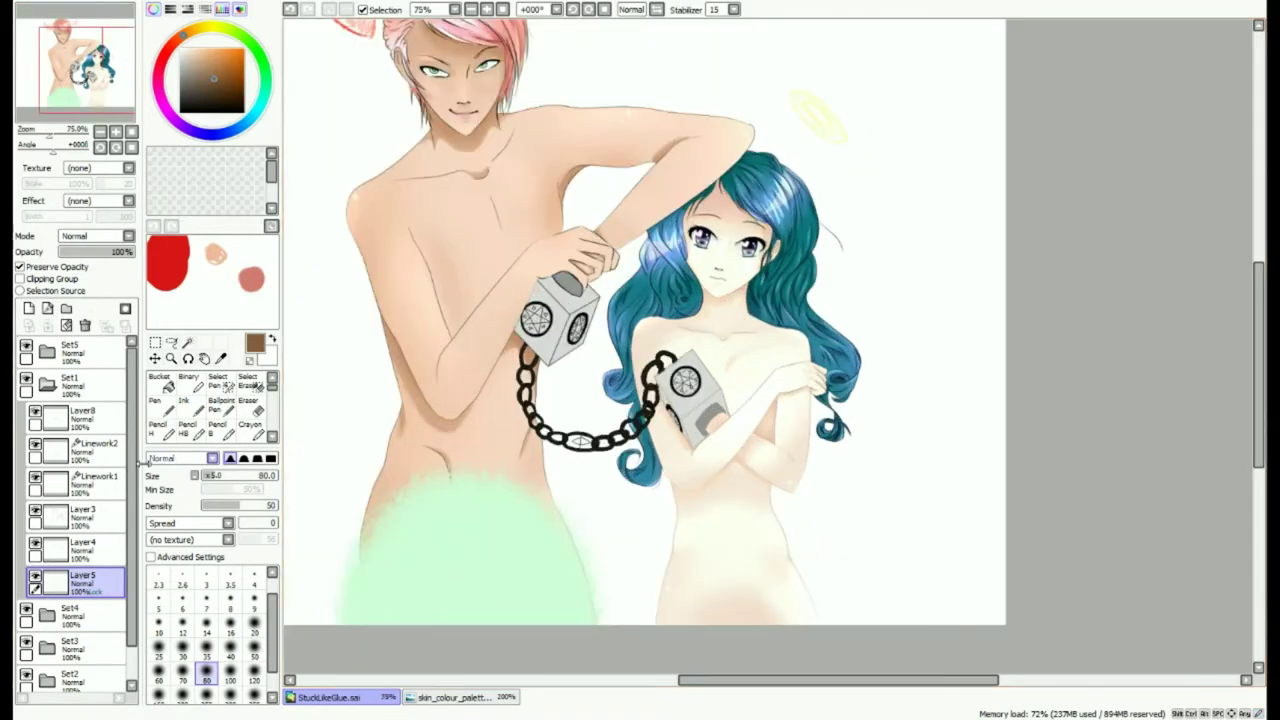
Enable Preserve Opacity on Layer3 and pick a dark purple from the girl's eye for the Pen at size 500.
left_click(82, 512)
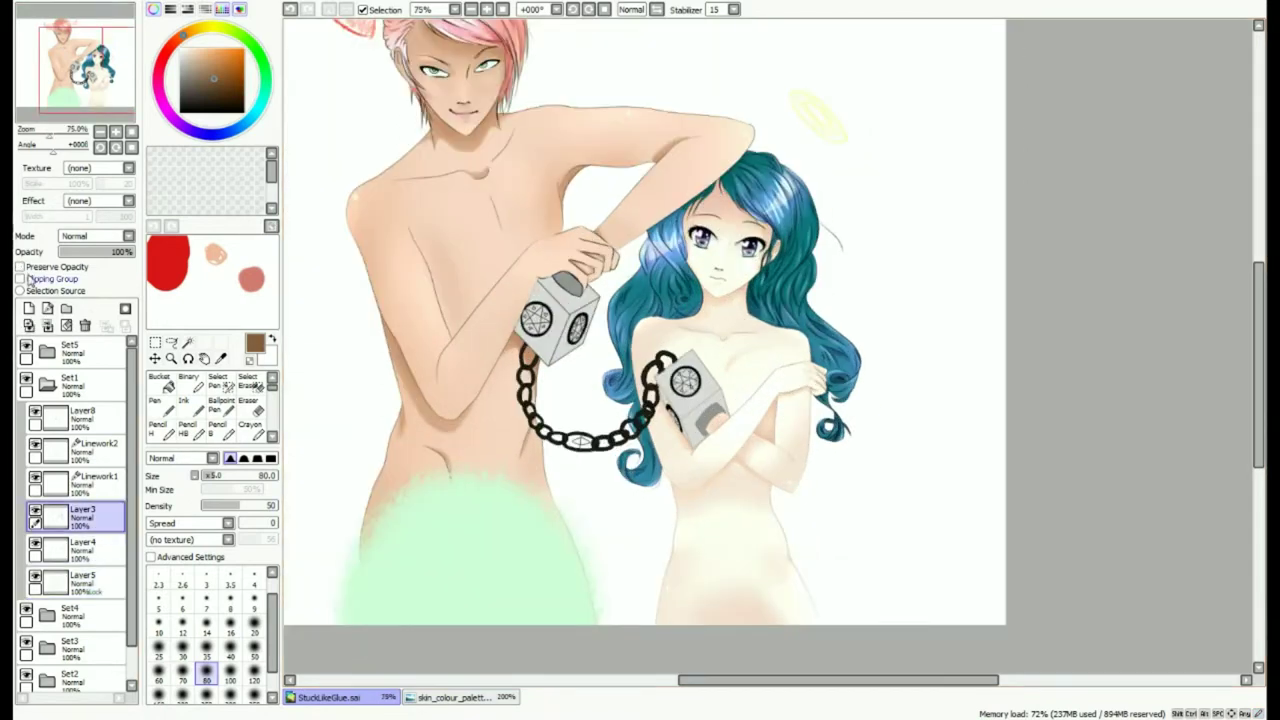
left_click(760, 170, "alt")
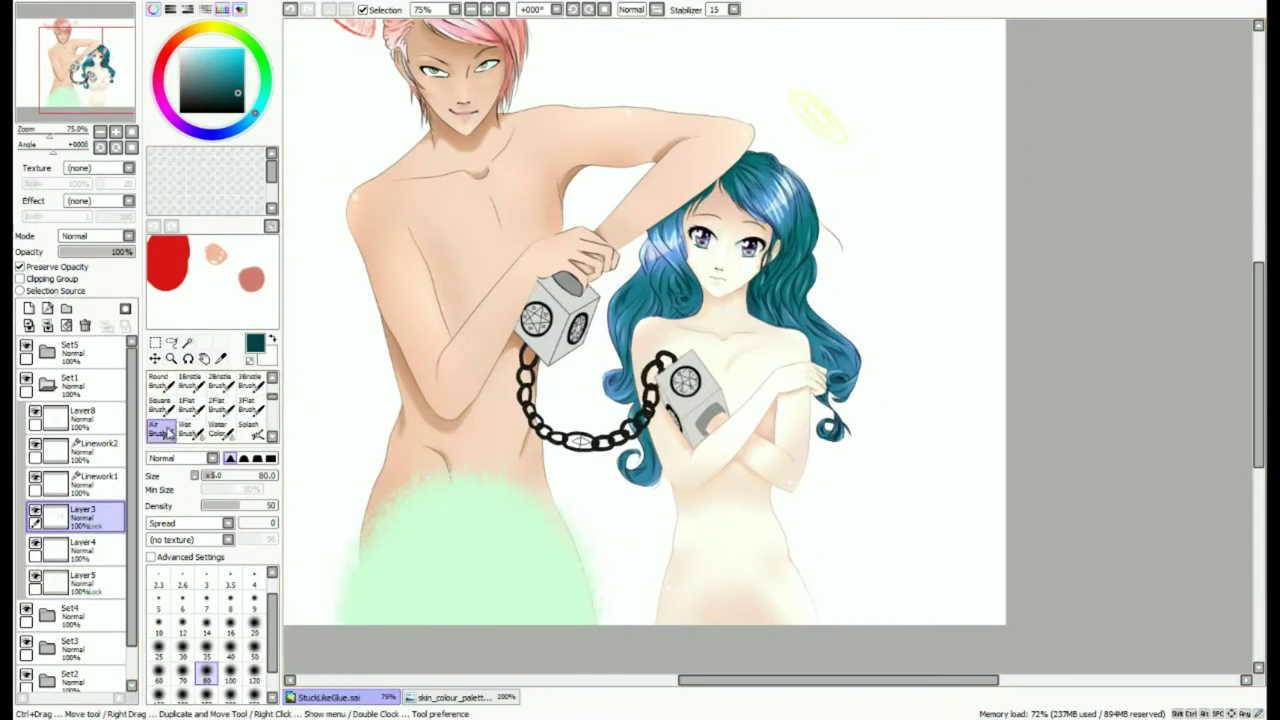
left_click(155, 405)
left_click(702, 240, "alt")
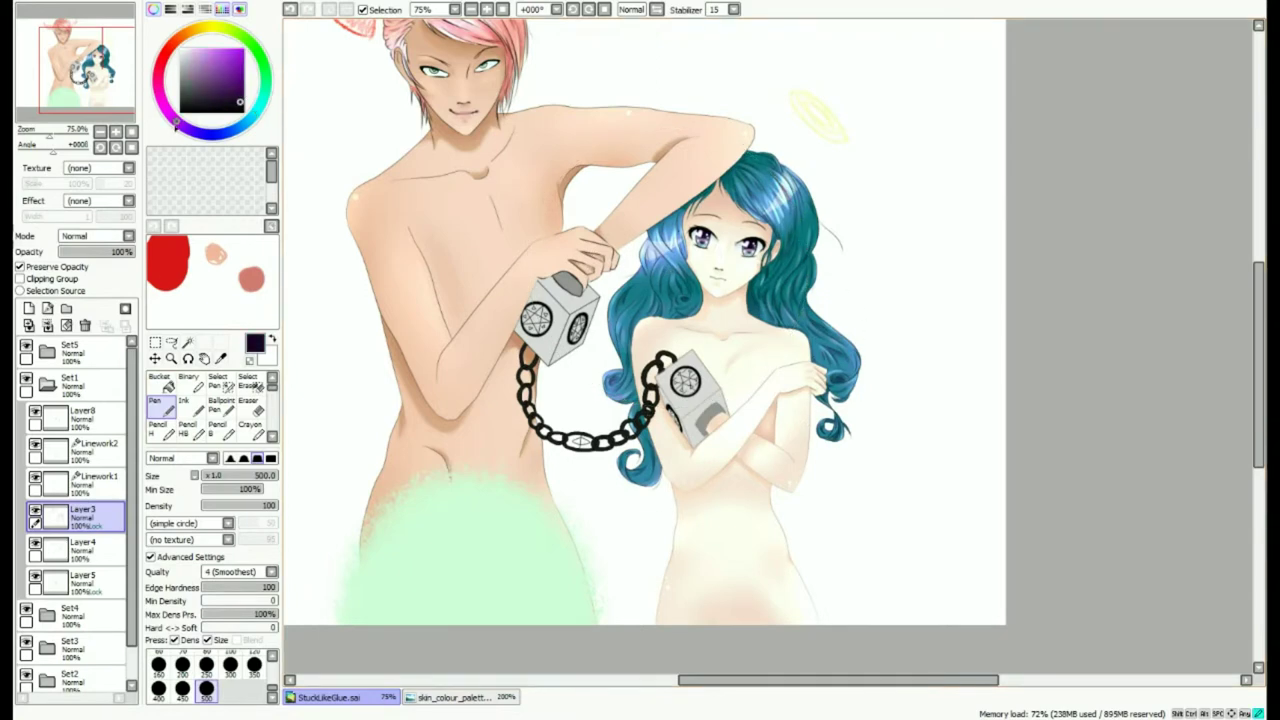
Tint the outlines of the girl's hair purple on Layer3 with the AirBrush at size 300.
scroll(183, 430, "down", 1)
scroll(183, 432, "down", 2)
left_click(161, 431)
left_click(230, 692)
left_click_drag(860, 420, 835, 435)
left_click_drag(603, 335, 711, 411)
scroll(711, 411, "down", 1)
scroll(878, 560, "down", 1)
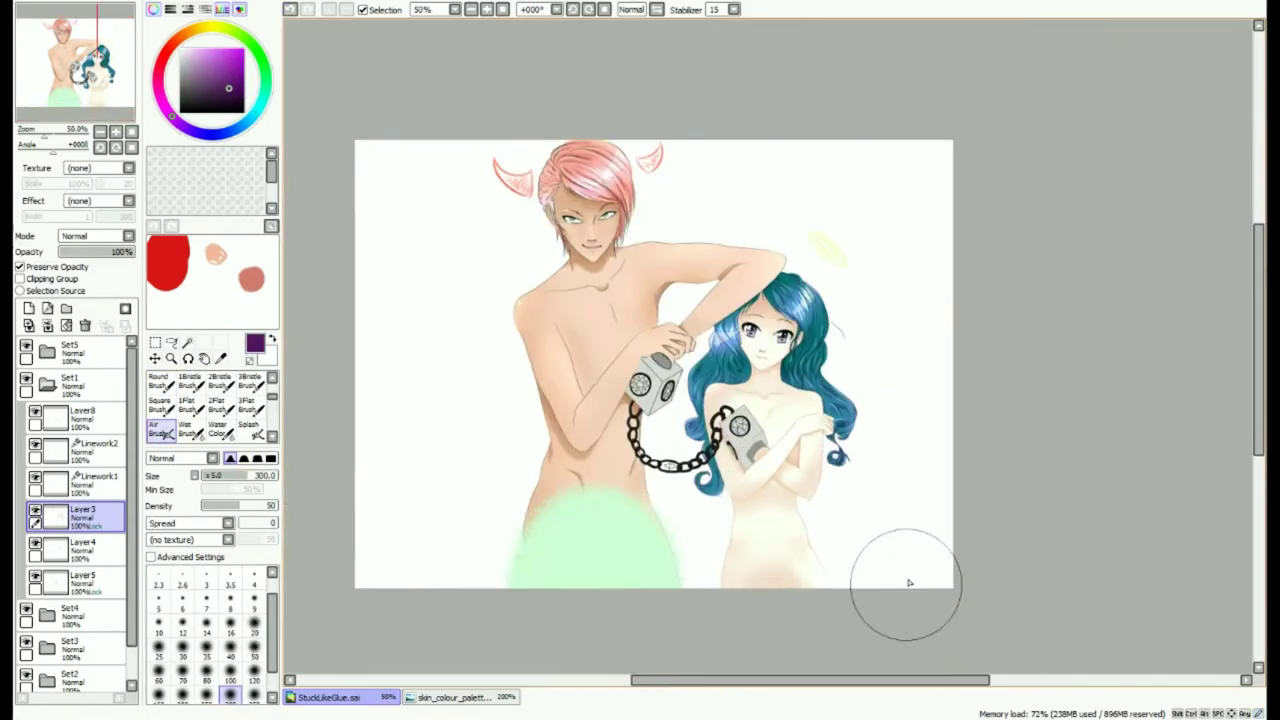
Enable Preserve Opacity on Layer4 and recolour its linework with the hair's teal using the AirBrush at size 14.
scroll(842, 455, "up", 5)
left_click(90, 549)
left_click(20, 267)
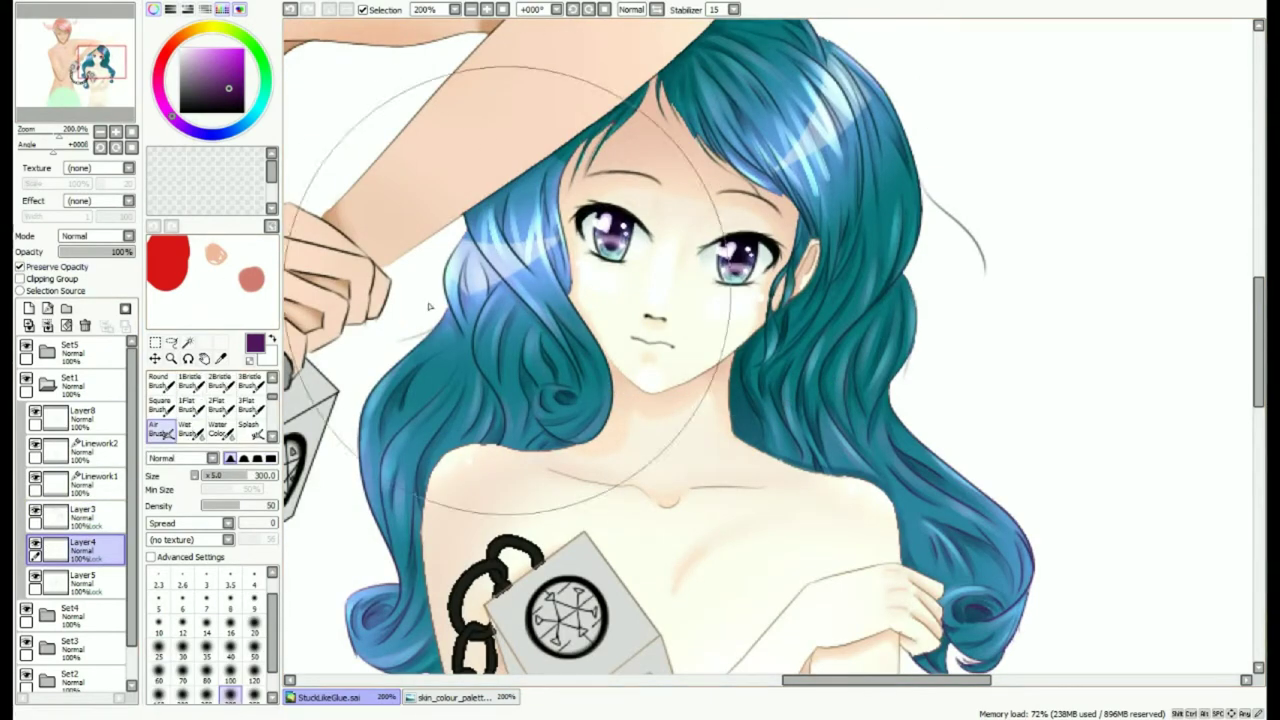
right_click(465, 378)
left_click(207, 626)
scroll(627, 218, "up", 3)
scroll(653, 200, "down", 5)
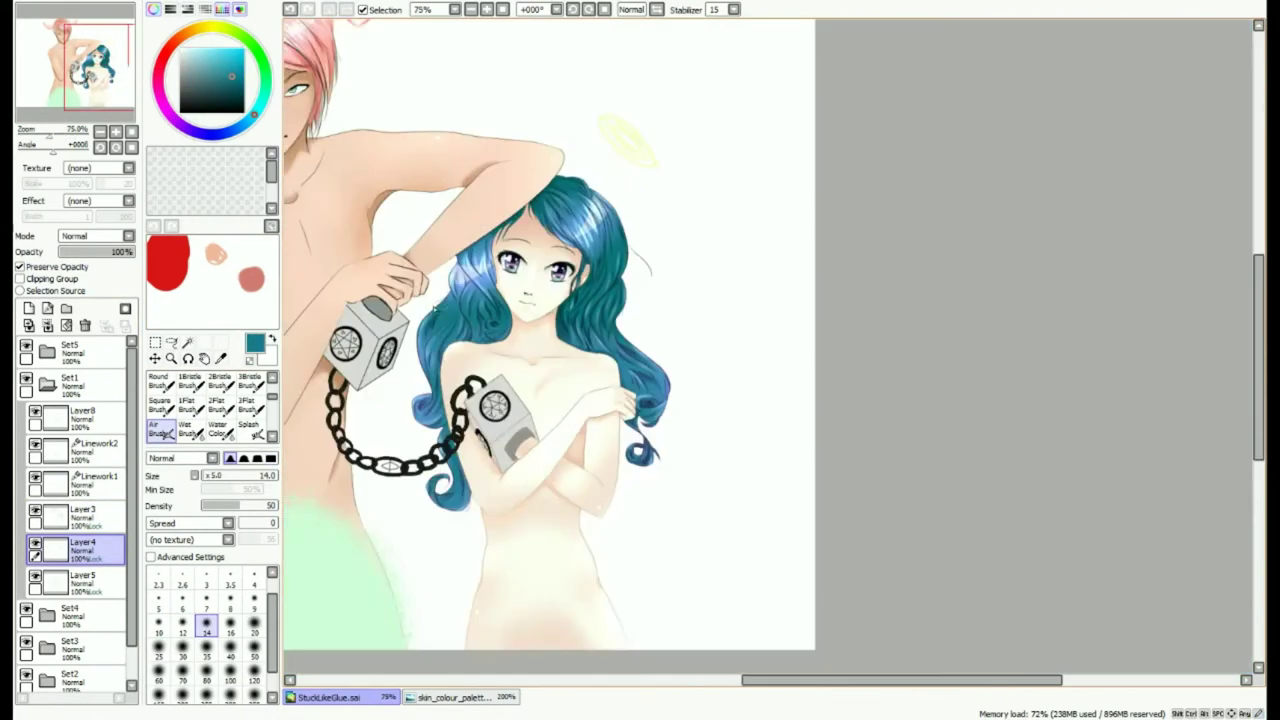
scroll(737, 343, "up", 1)
scroll(737, 343, "up", 3)
scroll(86, 590, "down", 10)
Add a new layer beneath the hair and airbrush soft pink over the girl's lips at size 7.
left_click(28, 309)
right_click(215, 256)
left_click(206, 602)
scroll(679, 378, "up", 2)
mouse_move(640, 343)
left_mouse_down()
mouse_move(693, 306)
mouse_move(643, 299)
mouse_move(618, 322)
mouse_move(721, 342)
mouse_move(642, 304)
left_mouse_up()
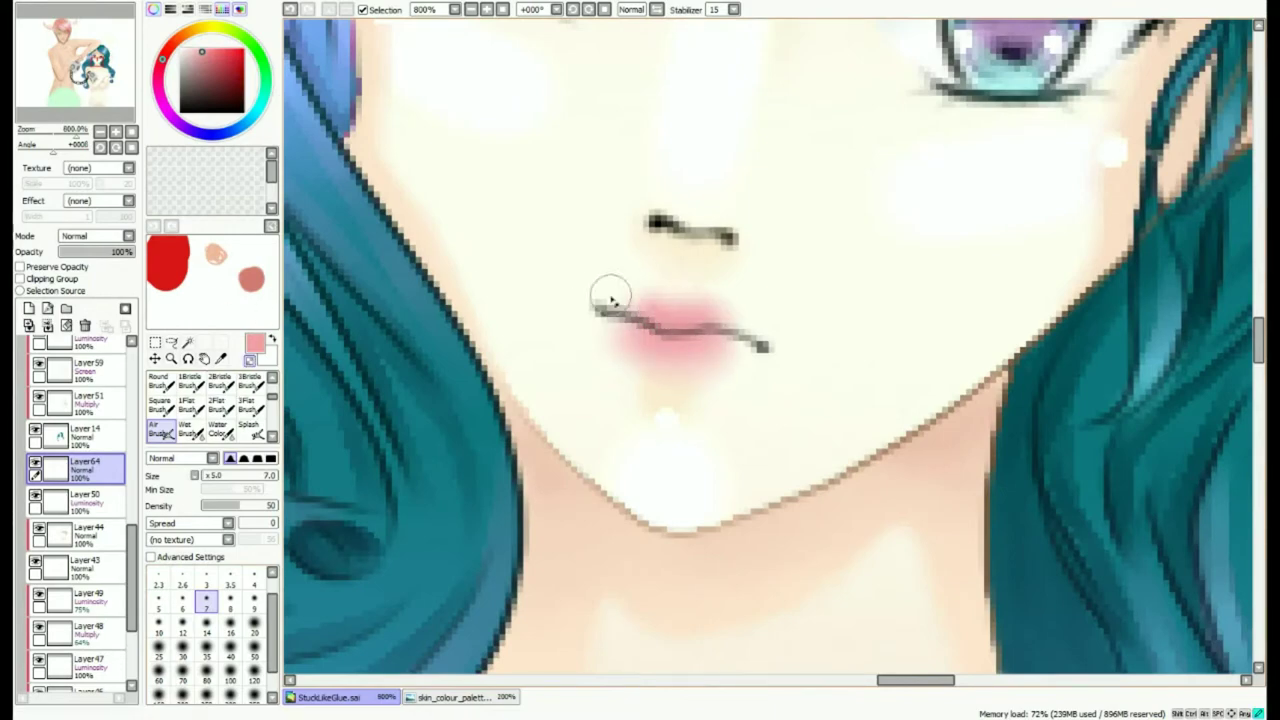
scroll(746, 334, "down", 5)
scroll(542, 304, "up", 6)
Add a Luminosity layer above the lip colour and dot near-white glints on both lips with the AirBrush at size 0.7.
left_click(29, 308)
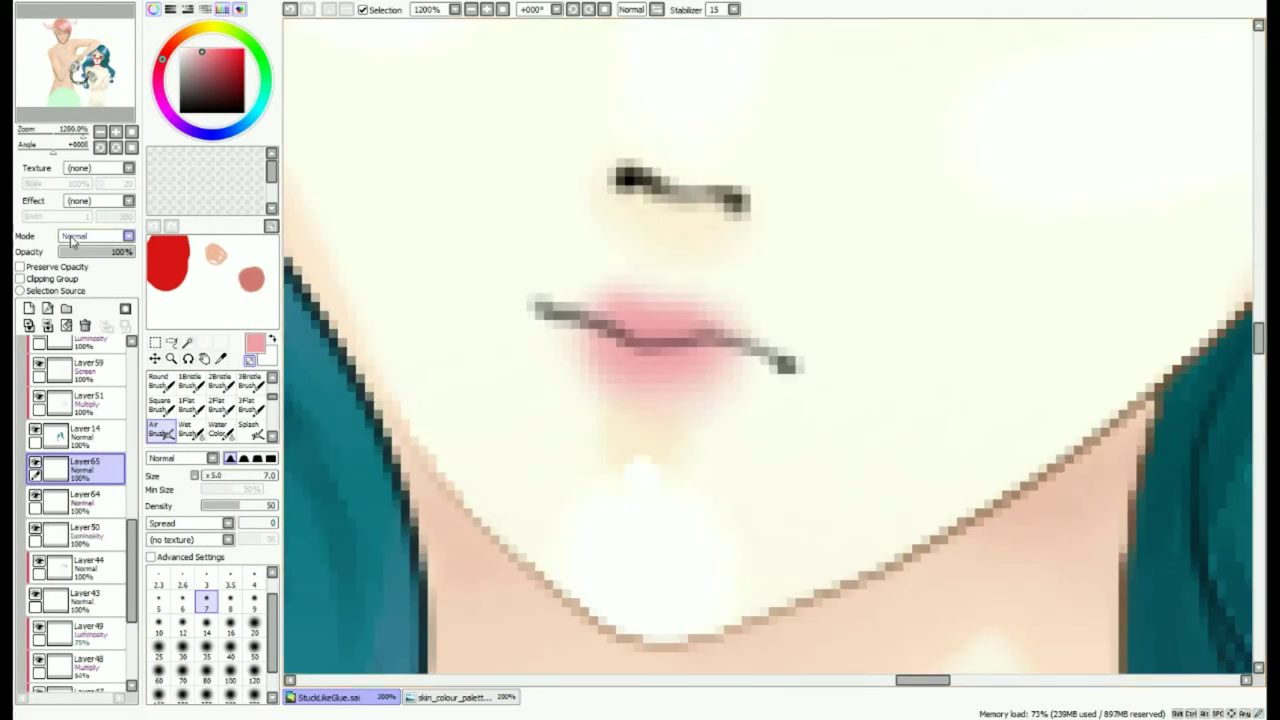
scroll(184, 640, "up", 1)
left_click(159, 579)
scroll(589, 362, "up", 1)
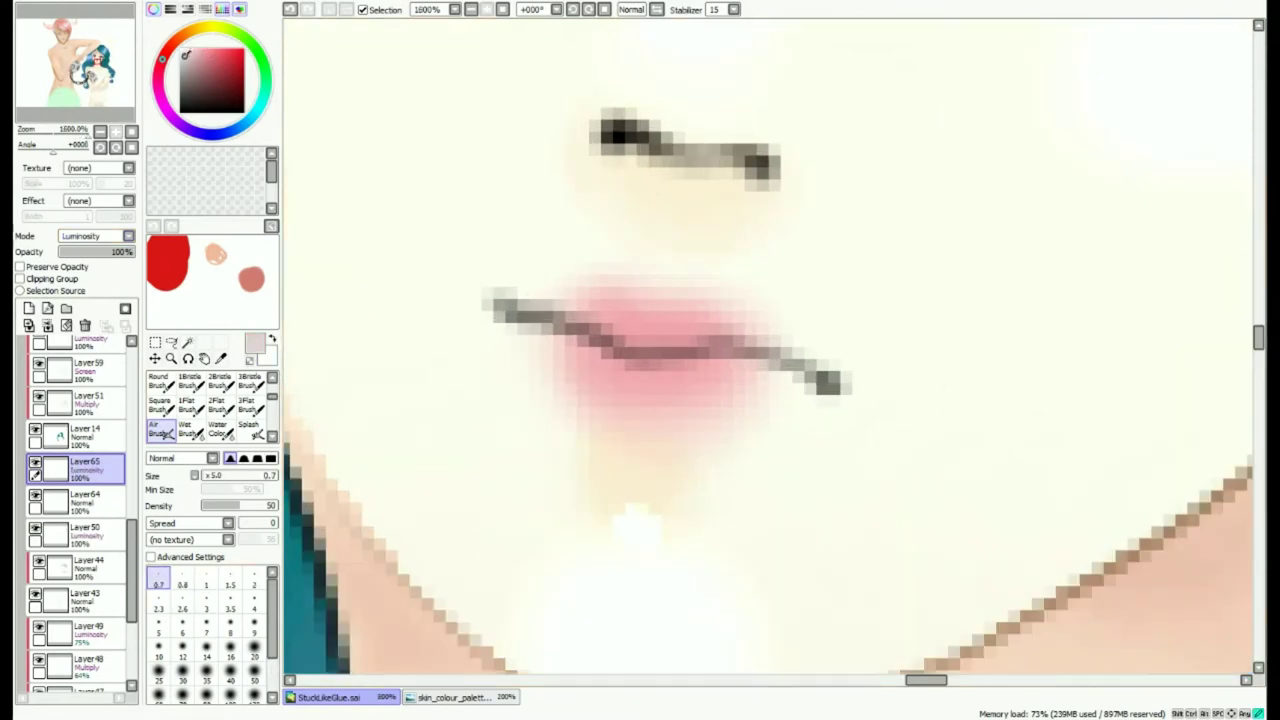
left_click_drag(583, 306, 616, 290)
left_click_drag(699, 311, 720, 327)
Soften the white glints on the girl's lips with the 1Blend brush at size 6.
scroll(220, 408, "down", 2)
left_click(221, 430)
left_click(183, 649)
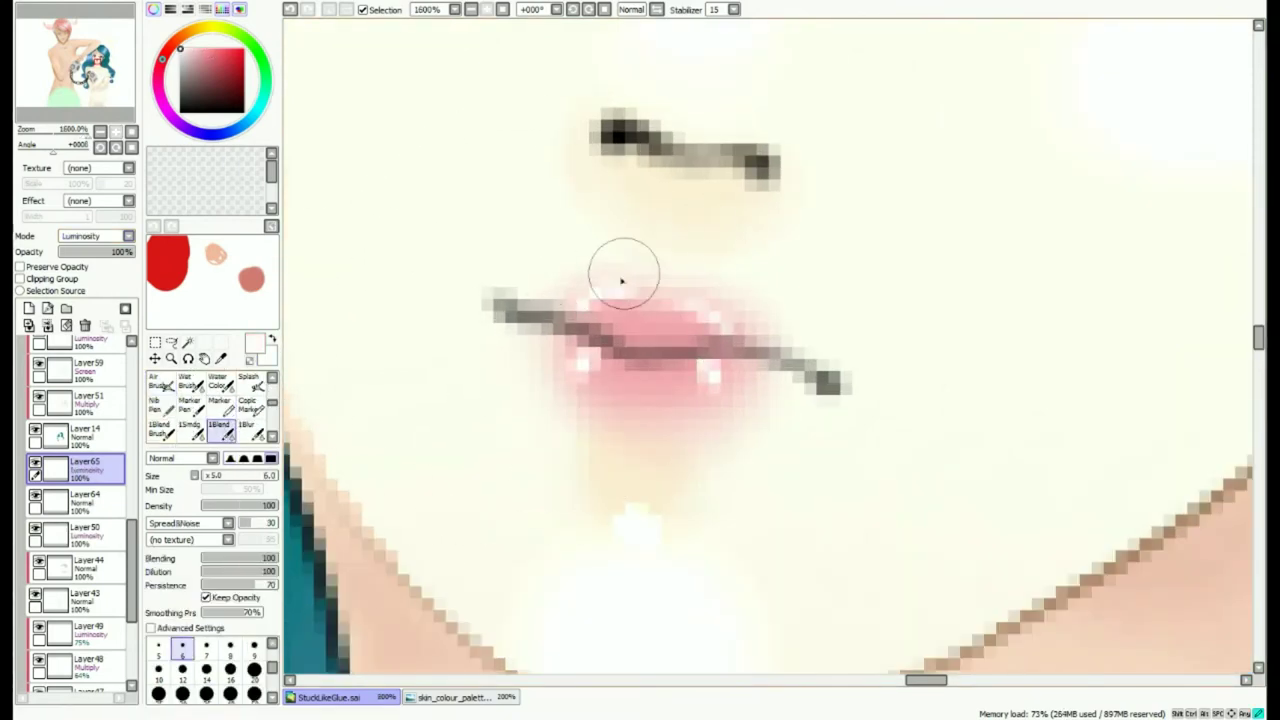
Add a new clipped layer in Multiply mode above the lip glints and sample the pink of the lips.
left_click(29, 309)
left_click(20, 279)
left_click(96, 236)
left_click(84, 262)
right_click(645, 378)
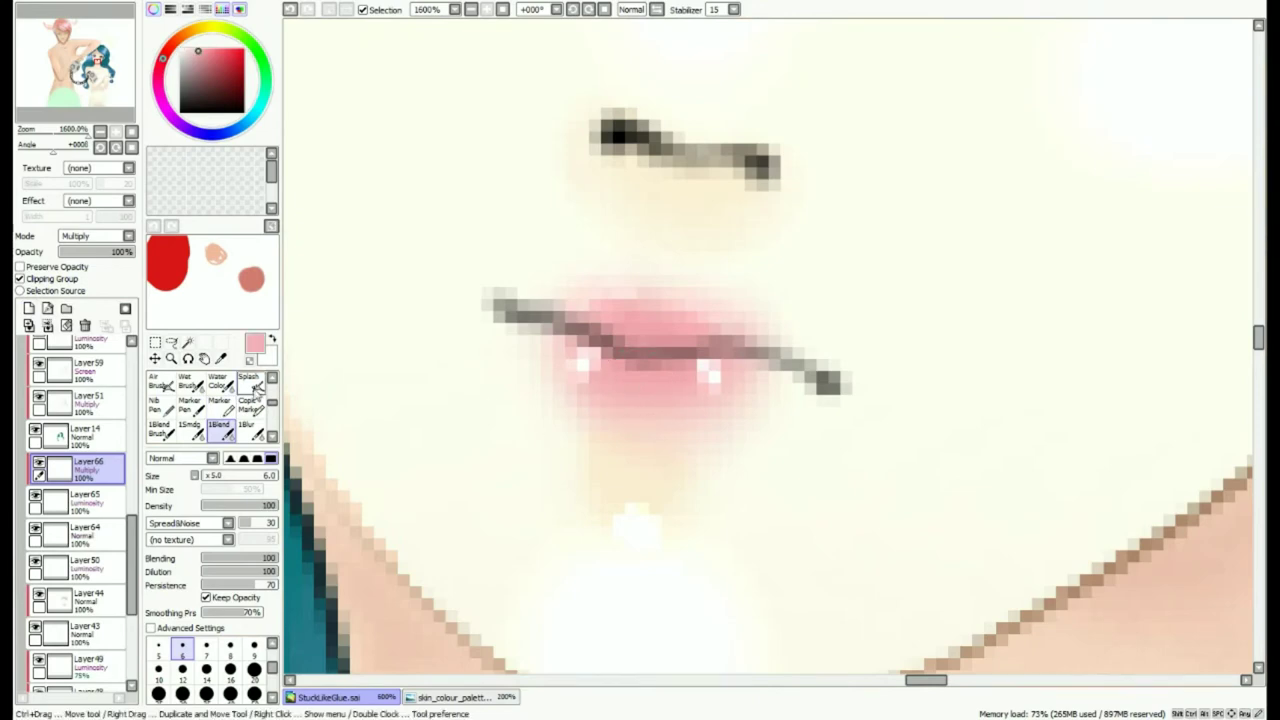
Turn off the new layer's clipping and tint the mouth line pink with the Pen at size 0.7.
left_click_drag(272, 402, 272, 379)
left_click(162, 407)
scroll(545, 383, "down", 4)
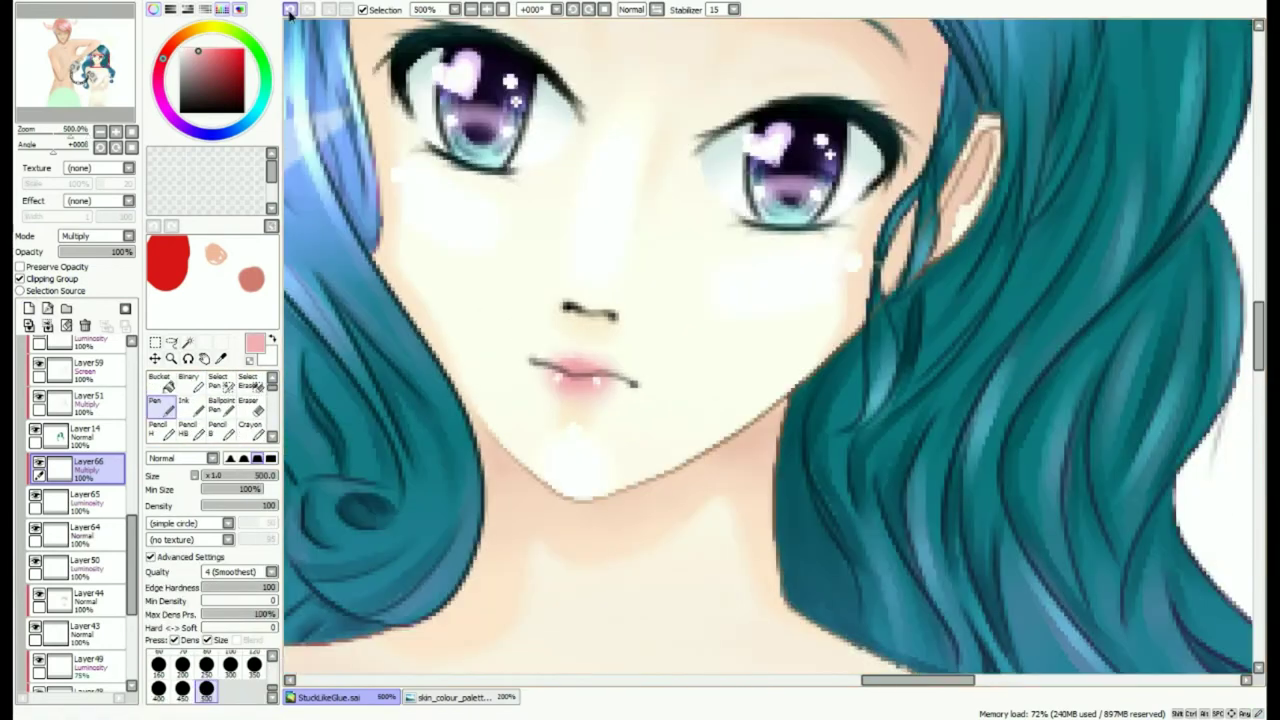
left_click_drag(272, 688, 272, 665)
left_click(159, 662)
scroll(536, 362, "up", 3)
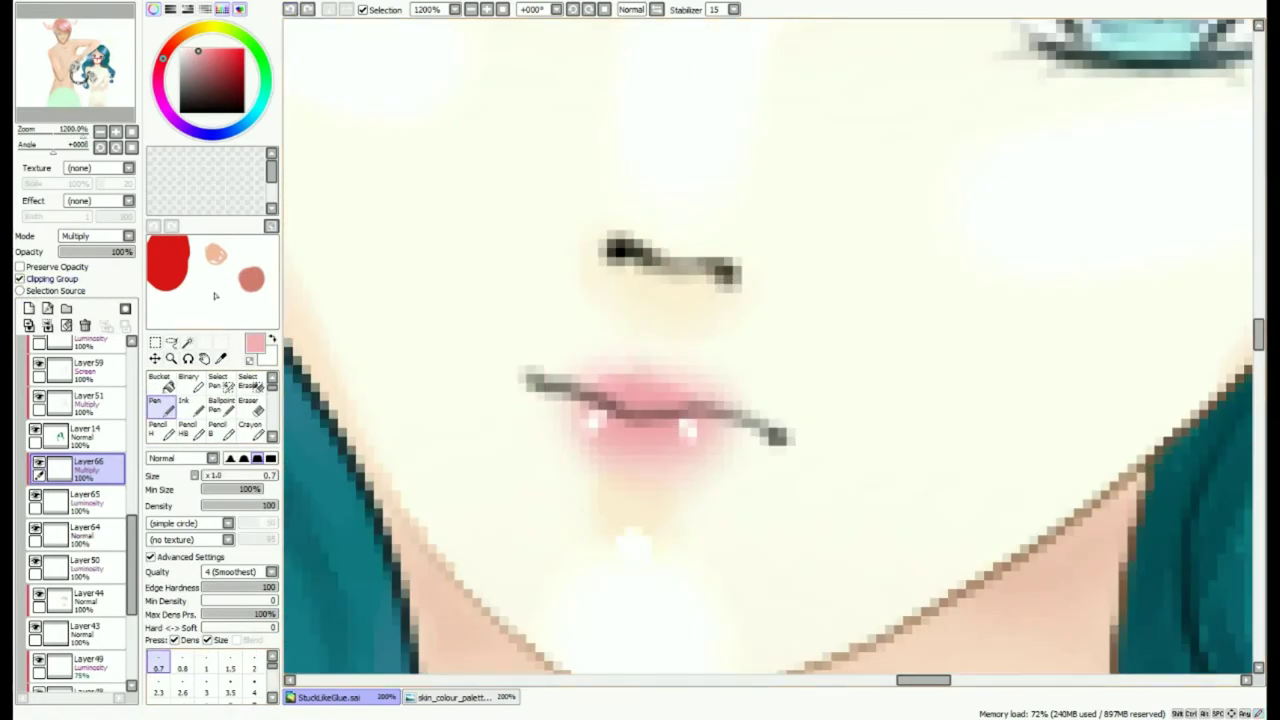
left_click(20, 279)
scroll(510, 350, "up", 1)
left_click_drag(532, 385, 872, 467)
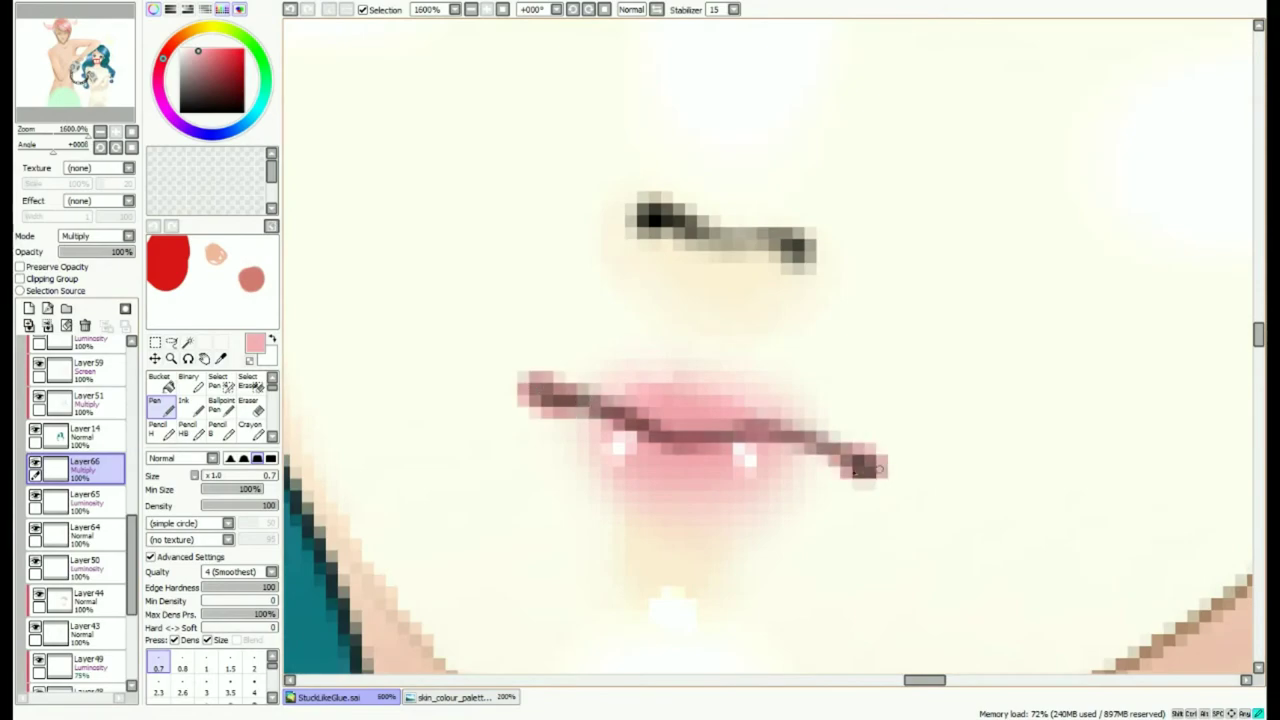
Add small darker pink creases to the lower lip and blend them with the 1Blend brush at size 2.6.
scroll(587, 353, "down", 7)
scroll(588, 355, "up", 5)
scroll(200, 400, "down", 2)
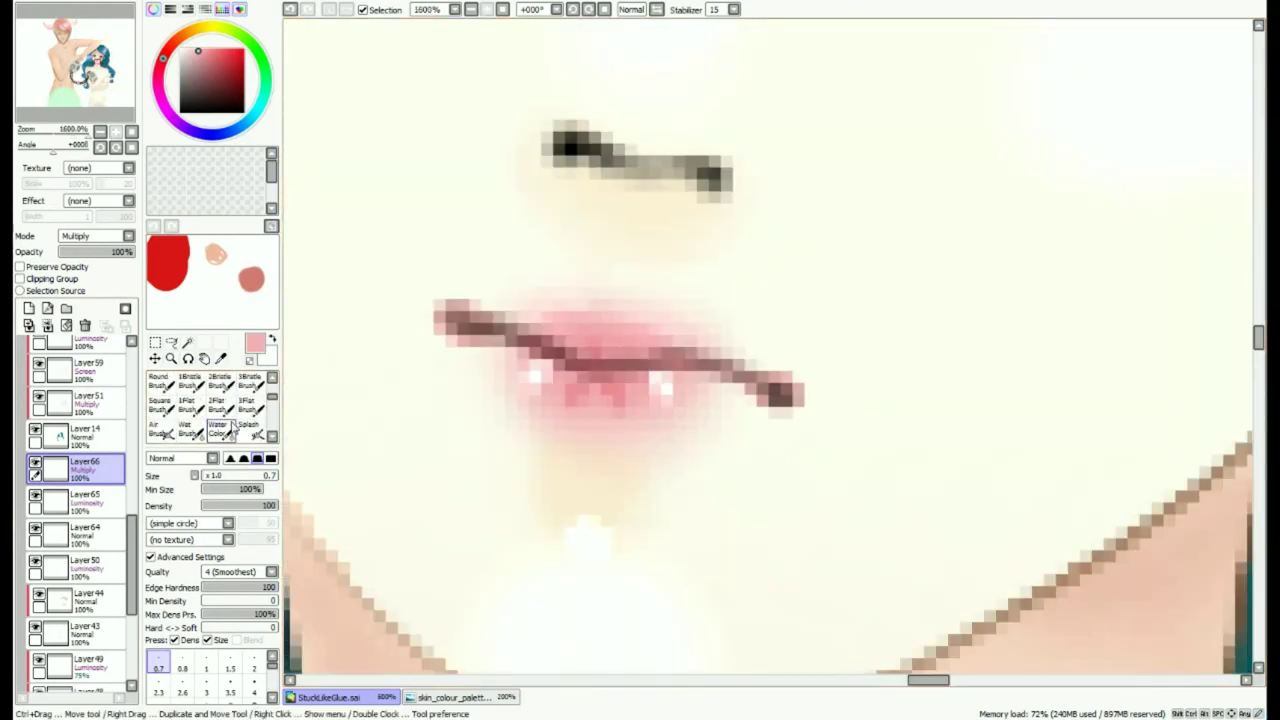
left_click(218, 405)
Collapse the expanded layer folder and show the pink background on Layer20 behind both figures.
scroll(597, 378, "down", 6)
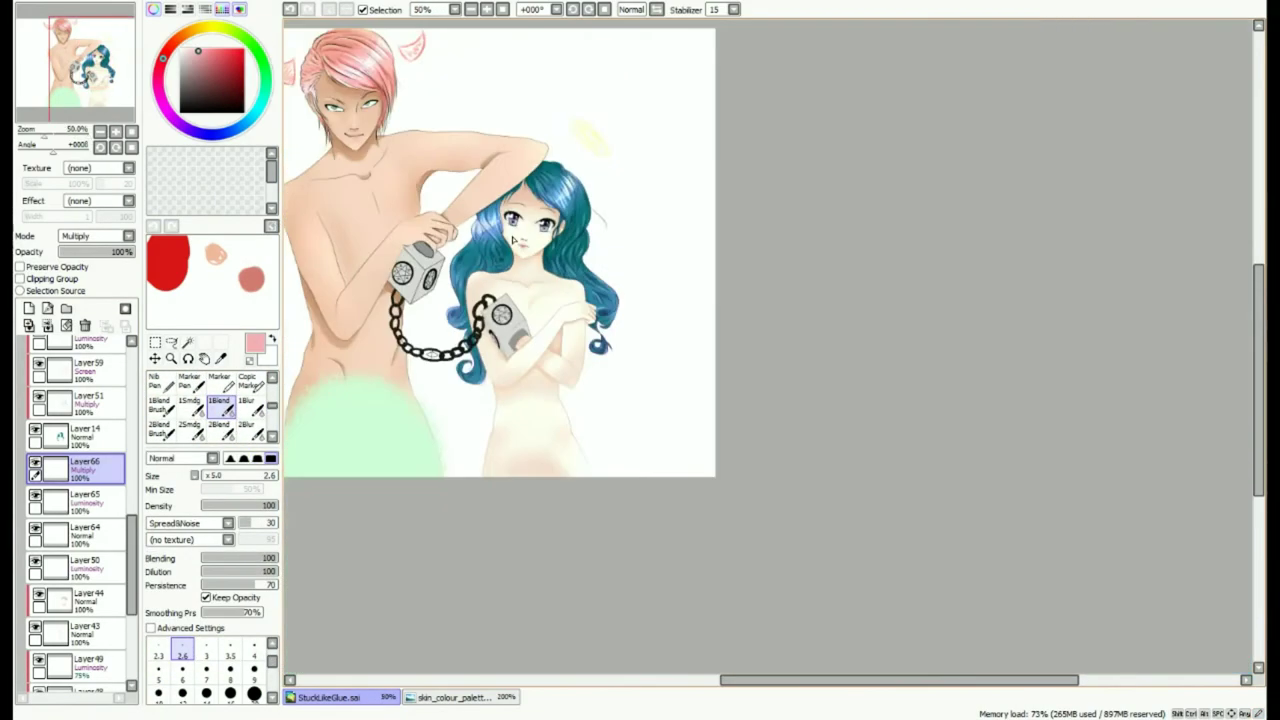
scroll(740, 565, "up", 1)
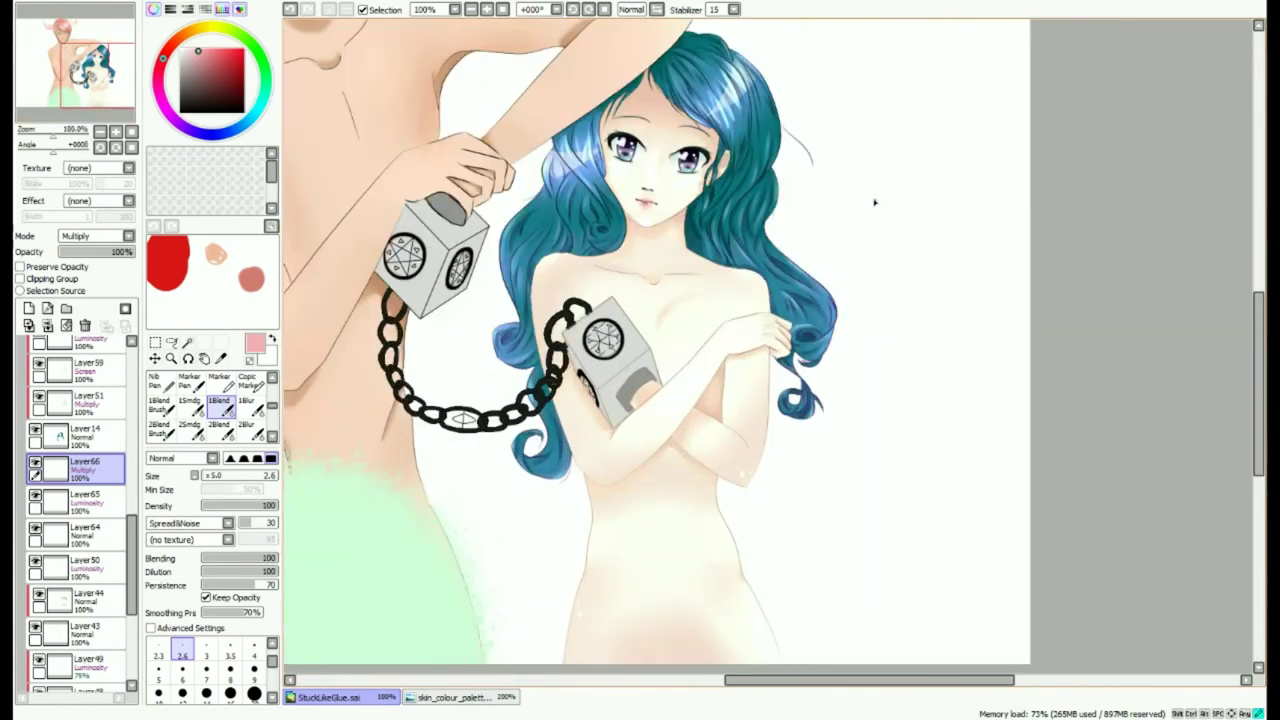
left_click_drag(131, 565, 130, 395)
left_click(47, 384)
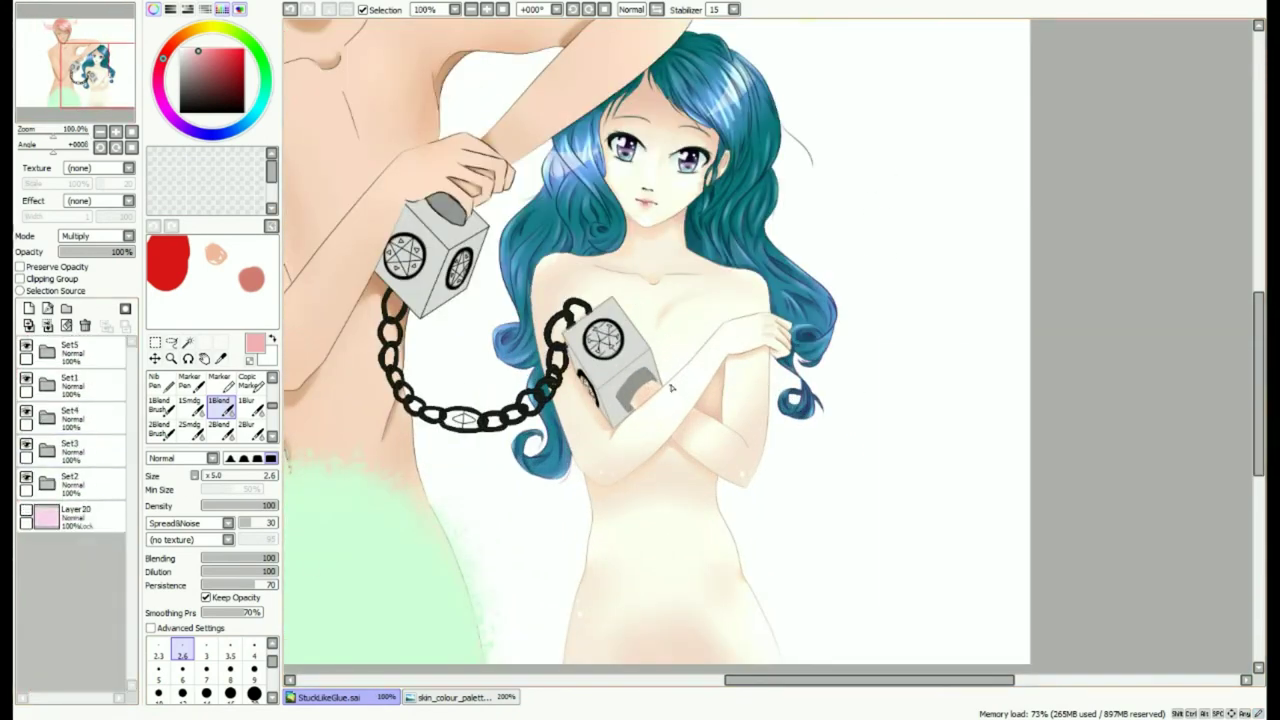
scroll(674, 392, "down", 1)
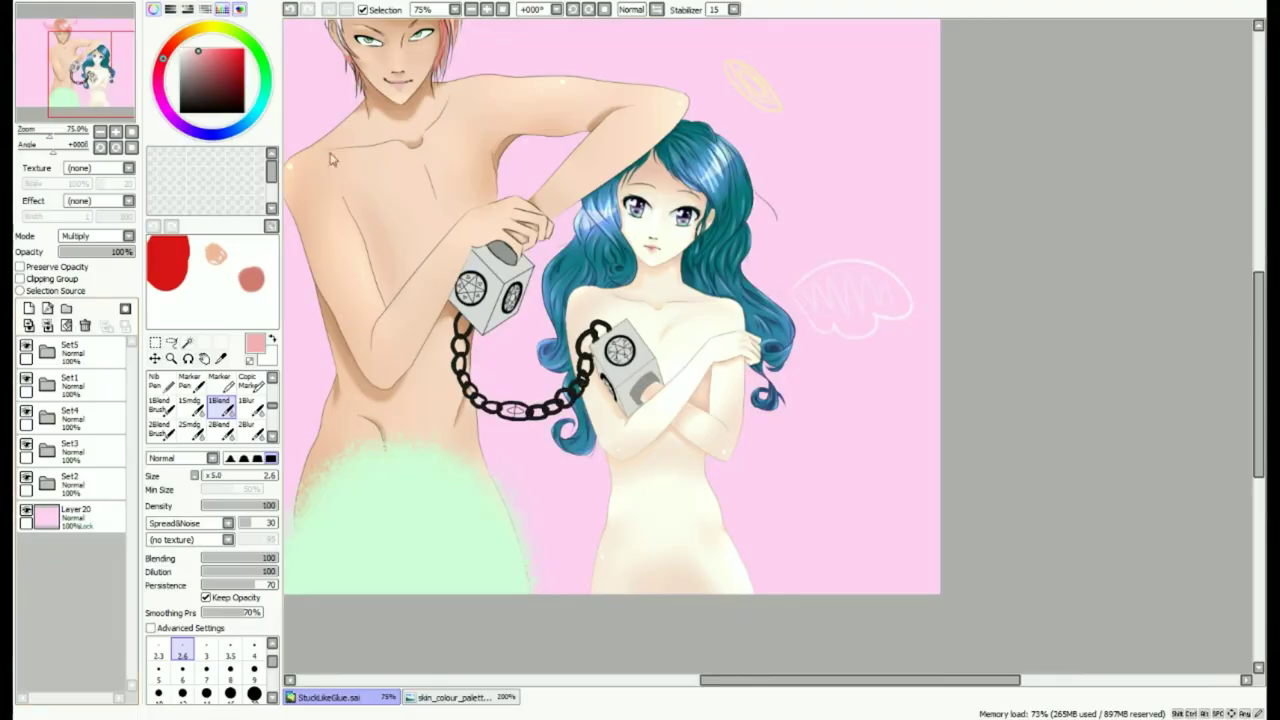